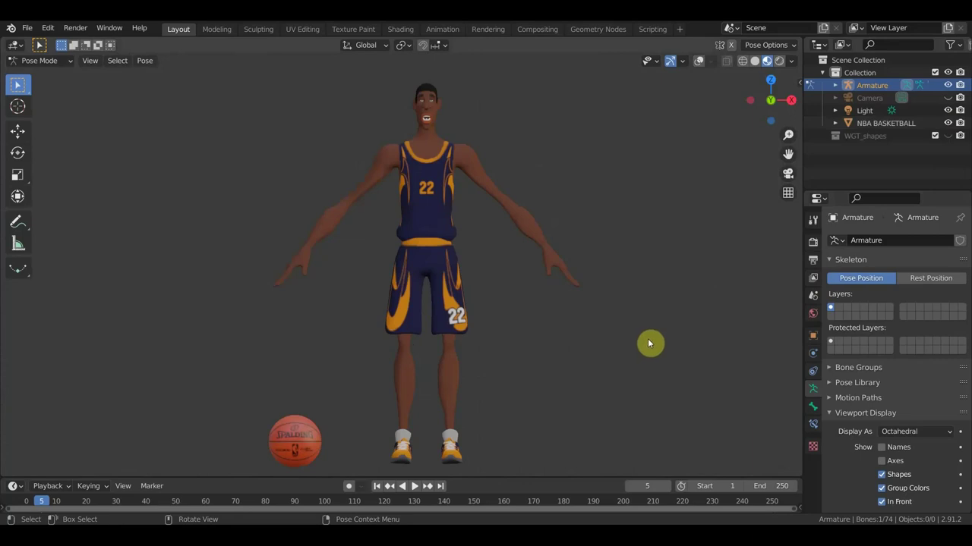
With bone overlays shown and Finger kept as the shape, give both forearm bones Finger widgets
key(n)
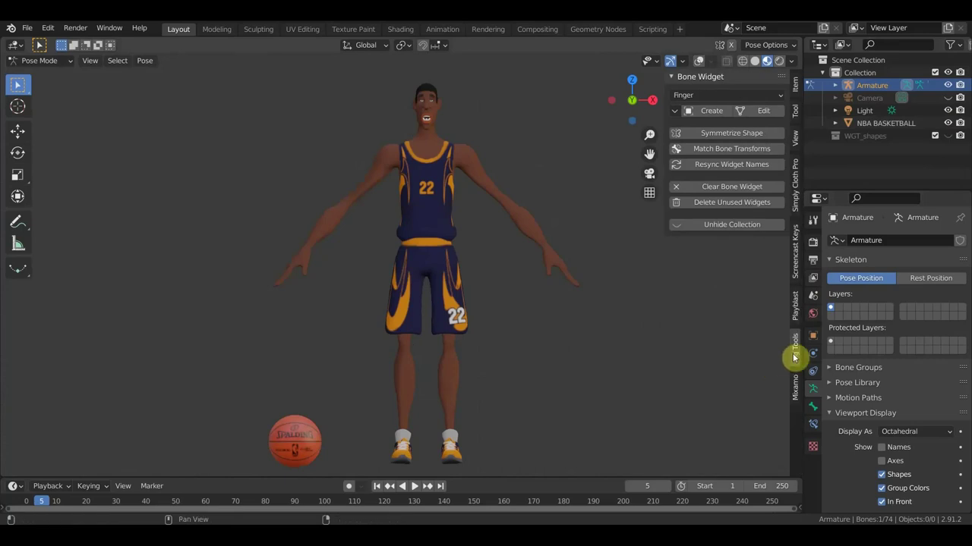
click(698, 60)
scroll(598, 212, up, 2)
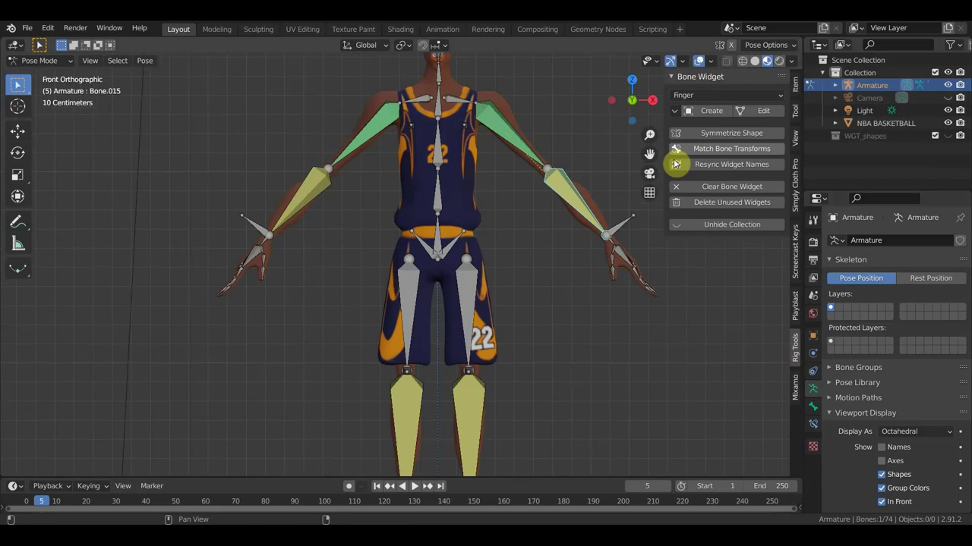
click(710, 96)
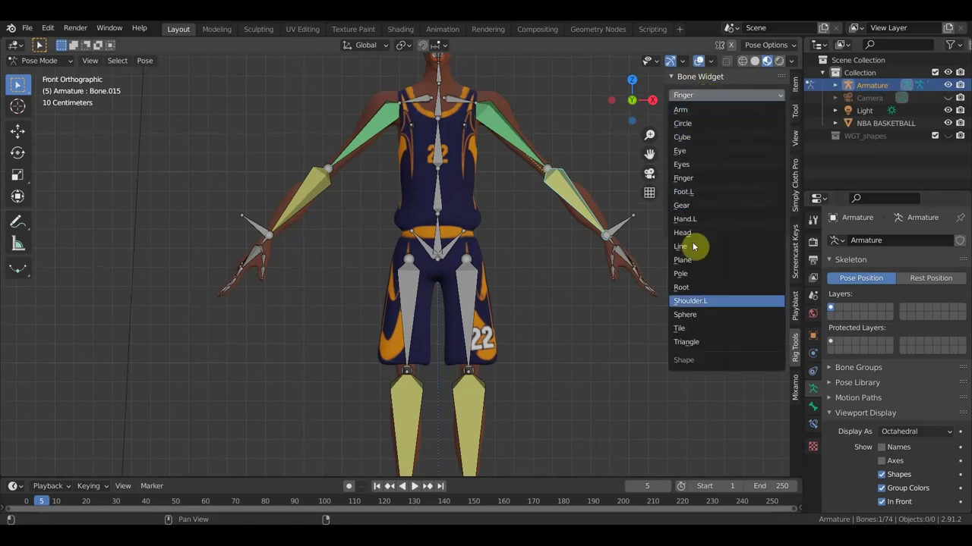
click(702, 179)
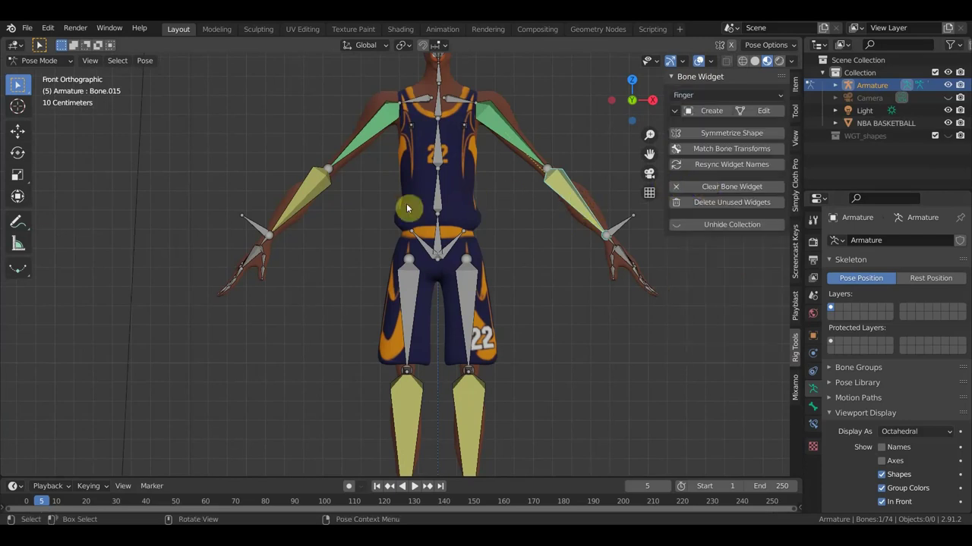
click(303, 195)
shift+click(578, 201)
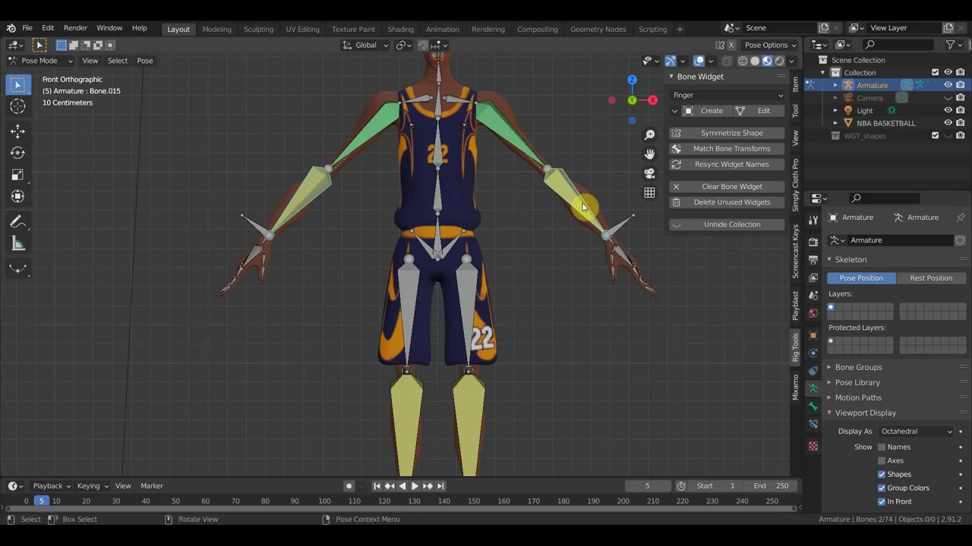
click(710, 113)
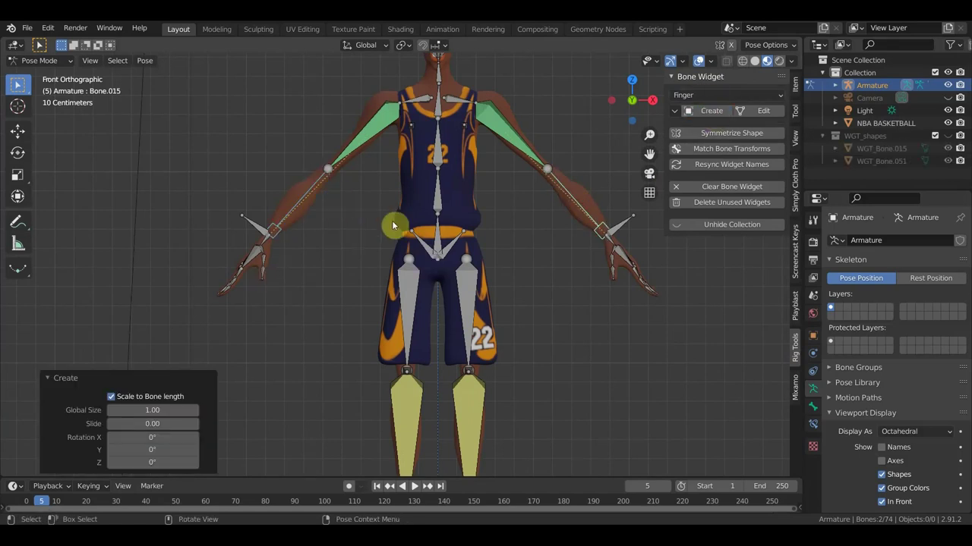
Give both upper-arm bones Finger widgets as well
click(513, 134)
shift+click(376, 128)
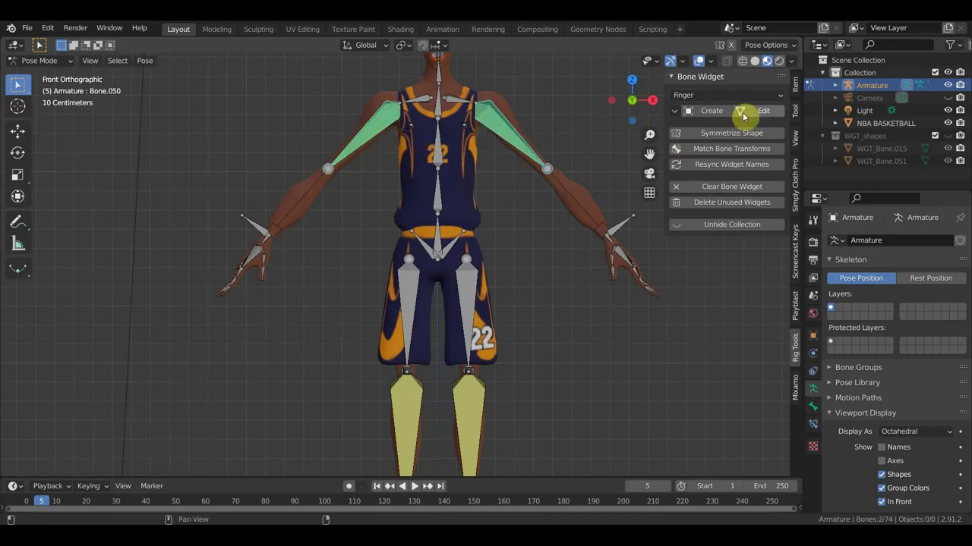
click(710, 112)
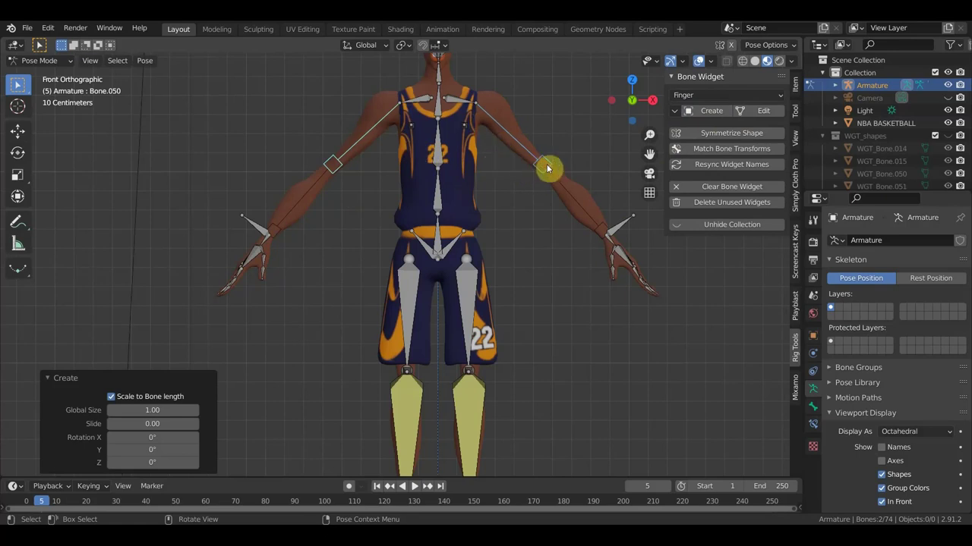
Select both shoulder bones and create Arm-shaped widgets on them
click(453, 103)
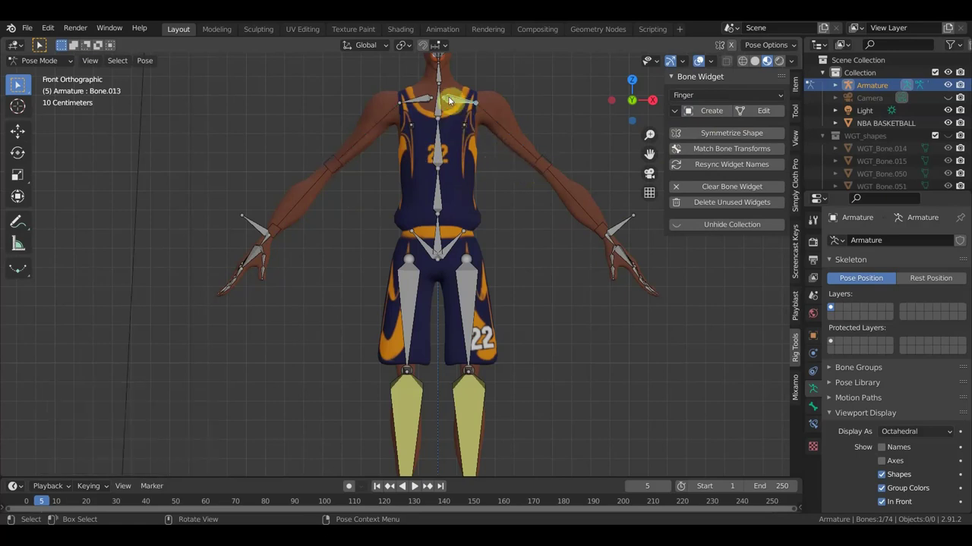
click(401, 106)
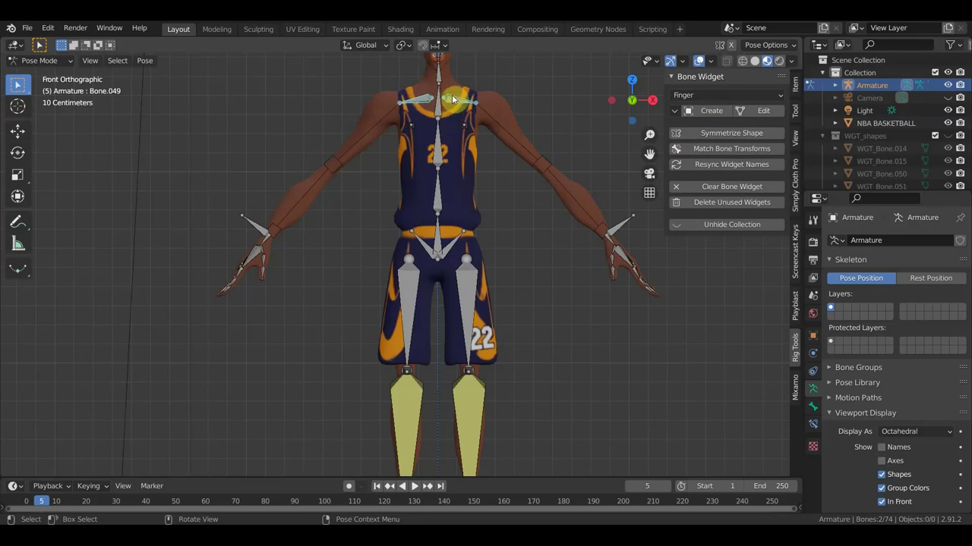
shift+middle_drag(482, 104, 513, 207)
scroll(517, 220, up, 2)
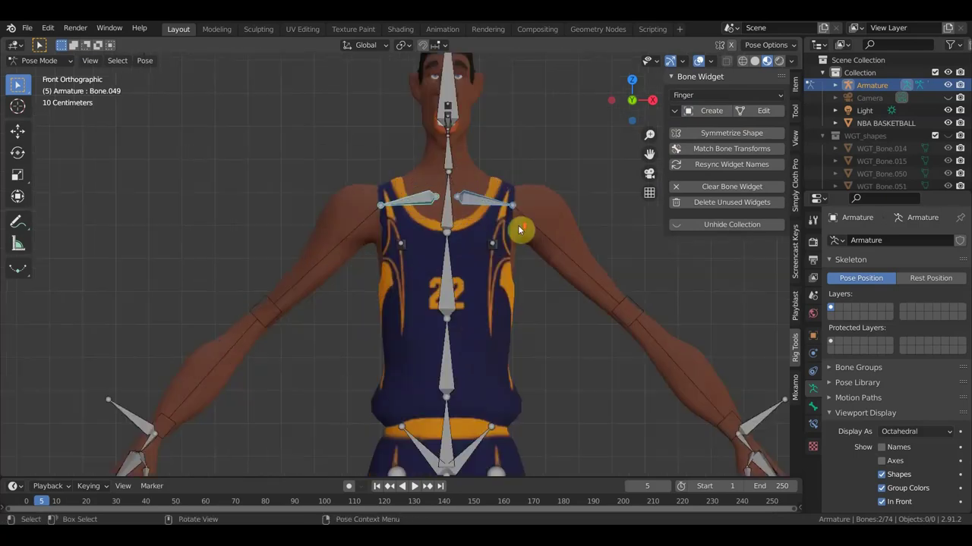
scroll(557, 182, up, 2)
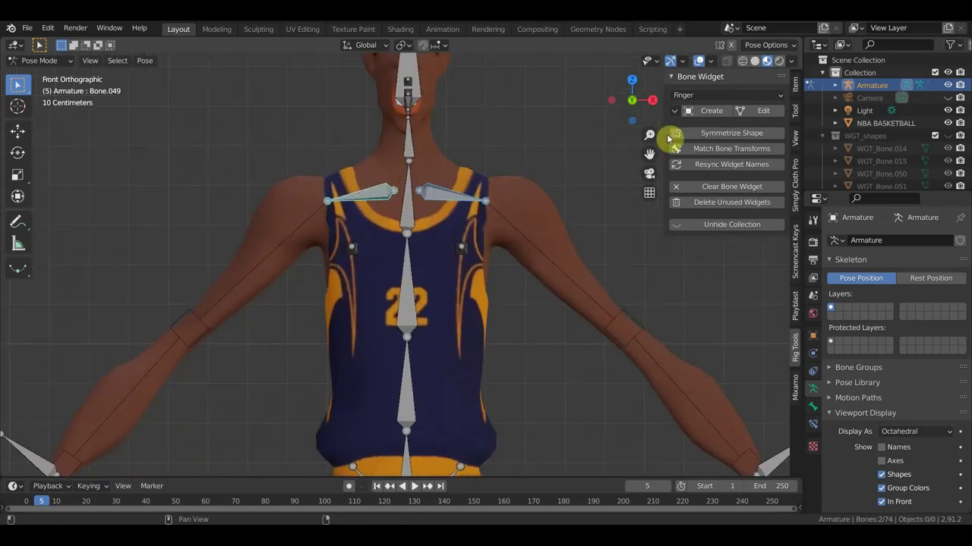
click(713, 97)
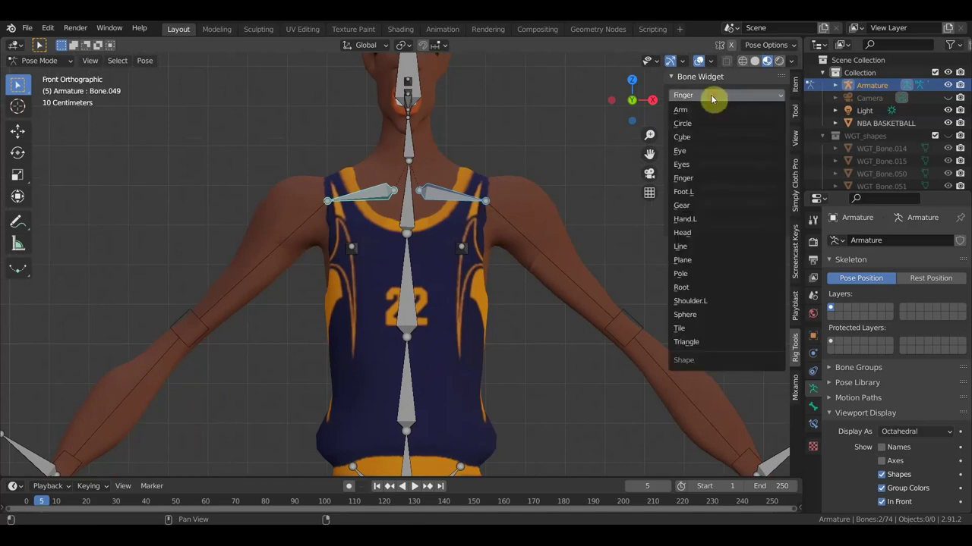
click(698, 113)
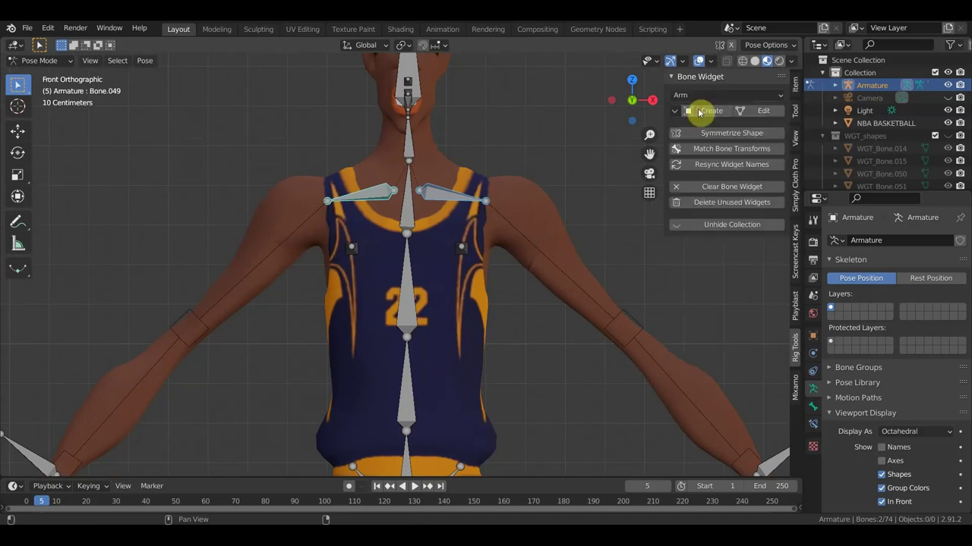
click(712, 112)
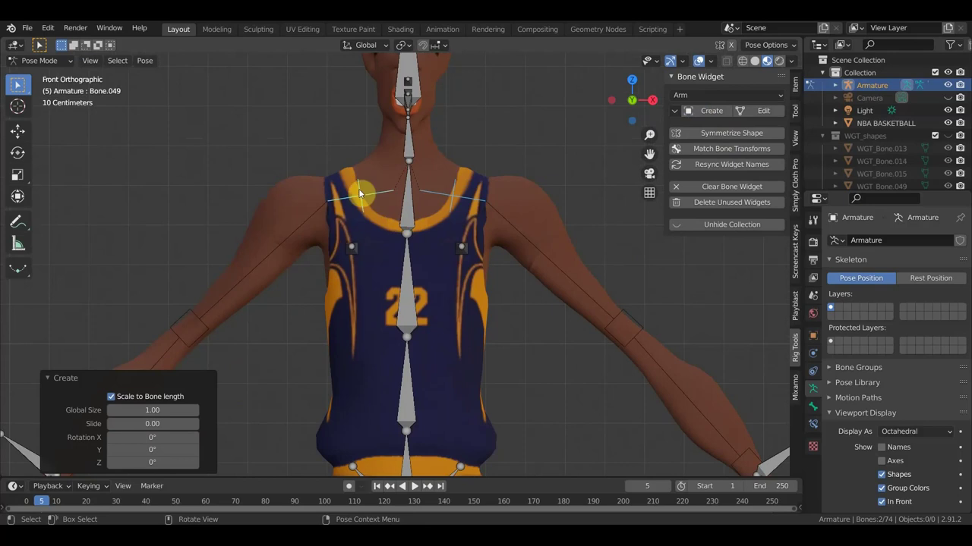
Orbit and zoom around the chest to inspect the new shoulder widgets
middle_drag(510, 174, 548, 202)
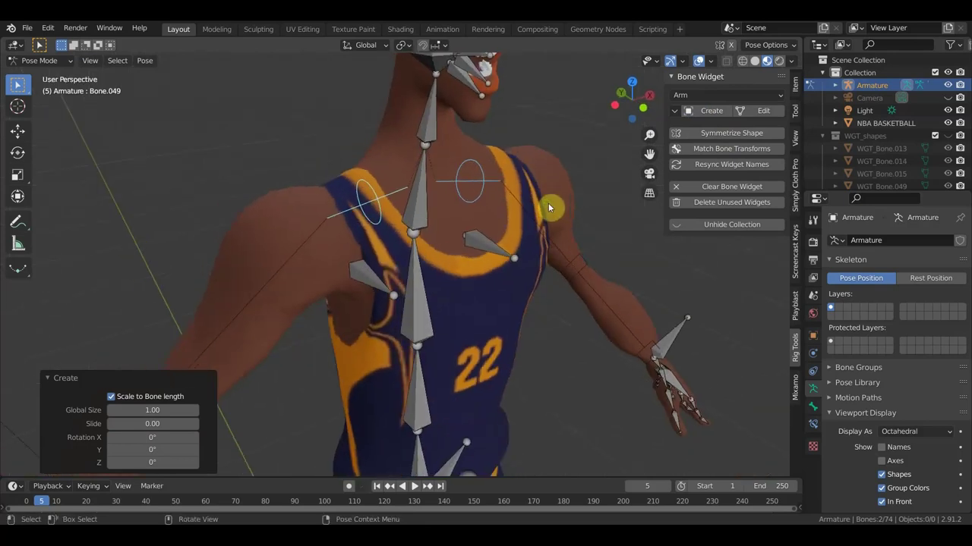
scroll(548, 203, up, 4)
mouse_move(256, 195)
middle_down()
mouse_move(411, 159)
mouse_move(358, 143)
mouse_move(288, 148)
mouse_move(393, 149)
mouse_move(340, 138)
middle_up()
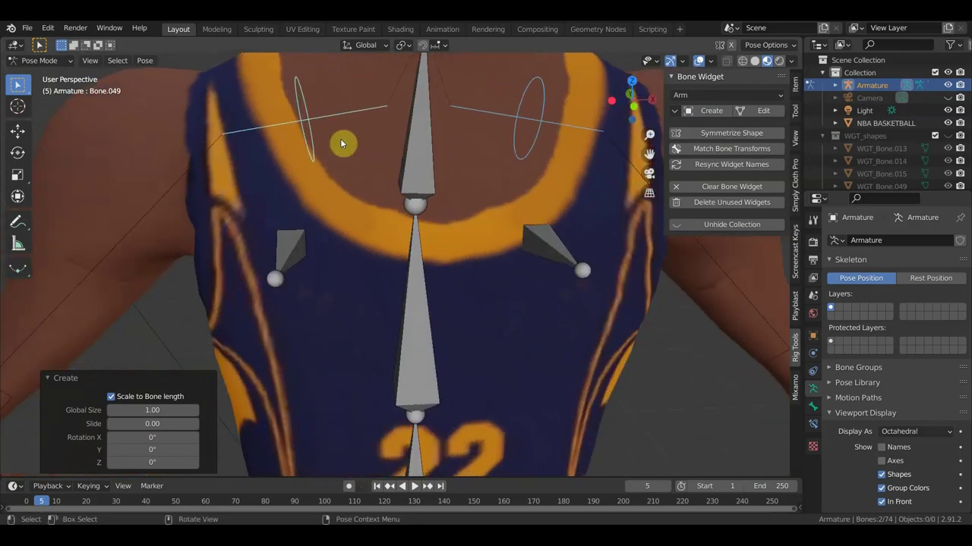
scroll(340, 138, down, 2)
scroll(364, 148, down, 1)
scroll(410, 158, down, 2)
scroll(441, 164, down, 3)
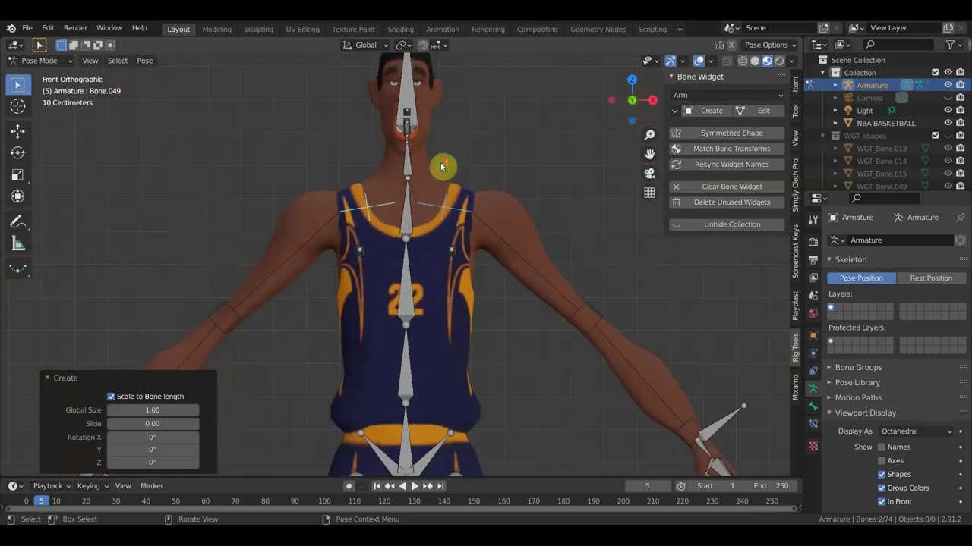
scroll(444, 158, down, 2)
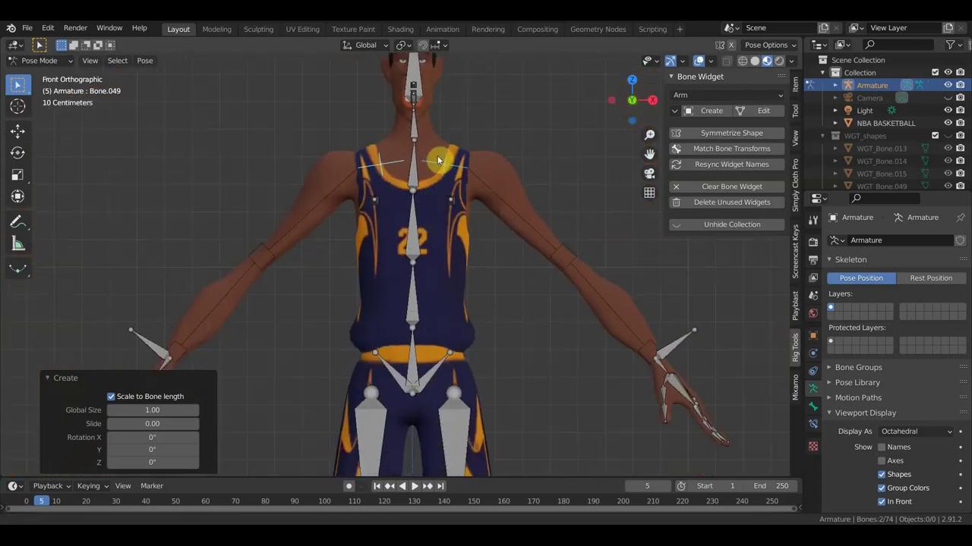
Add a Circle widget to the pelvis bone at global size 1.30, then select the lower spine bone
click(435, 355)
click(716, 95)
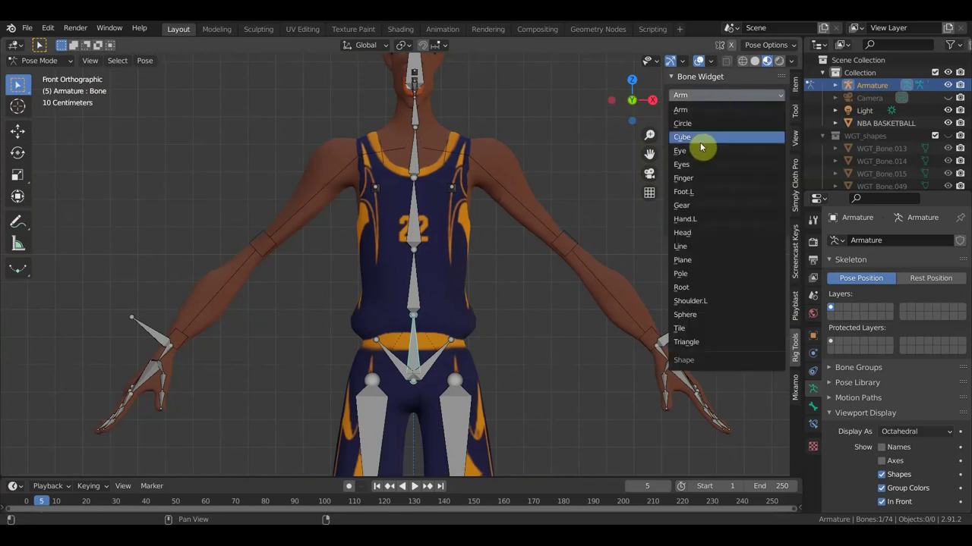
click(696, 126)
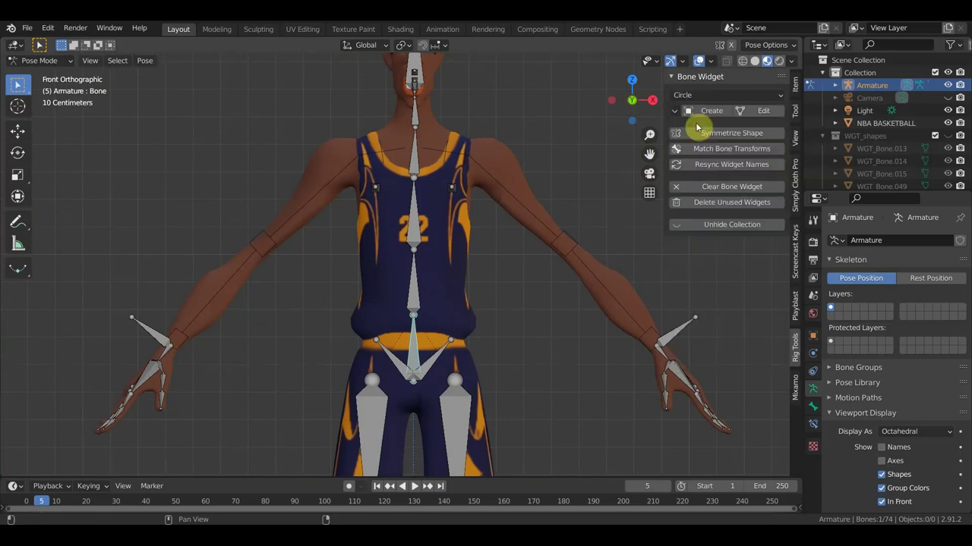
click(710, 112)
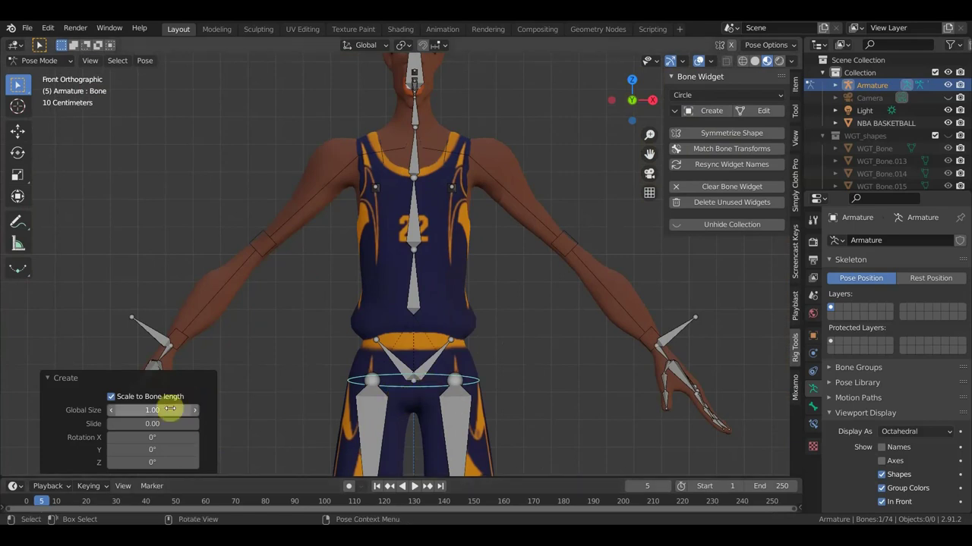
drag(152, 410, 182, 412)
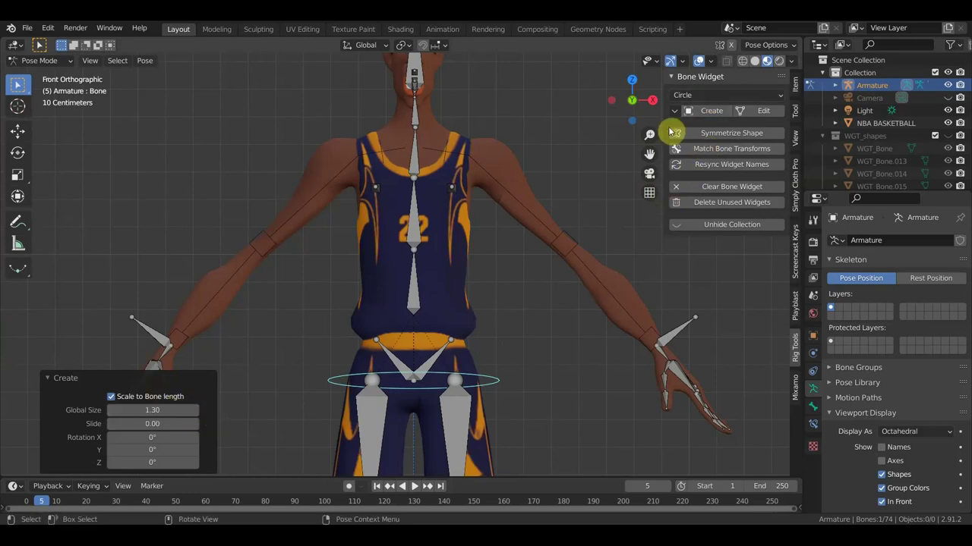
click(419, 296)
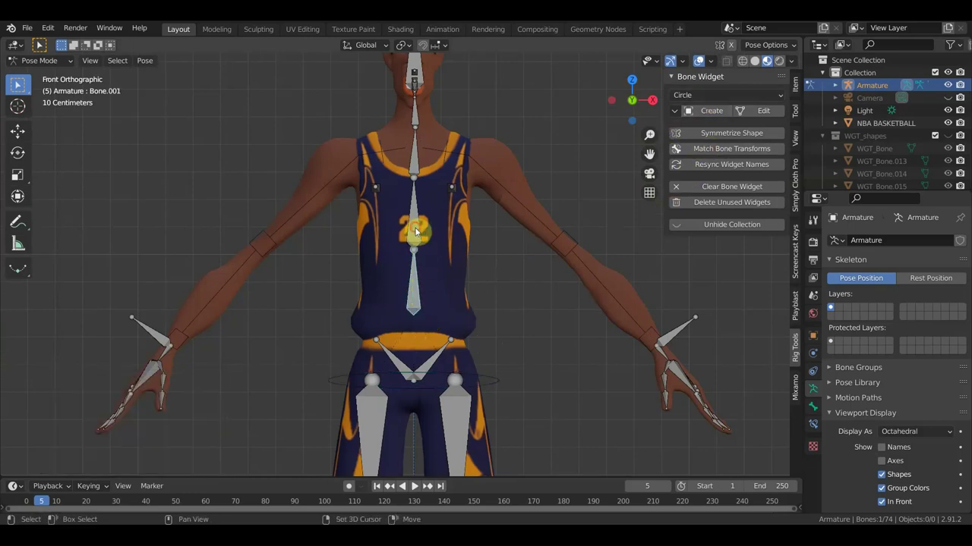
Create Circle widgets on the three selected spine bones with global size 1.15
shift+click(413, 145)
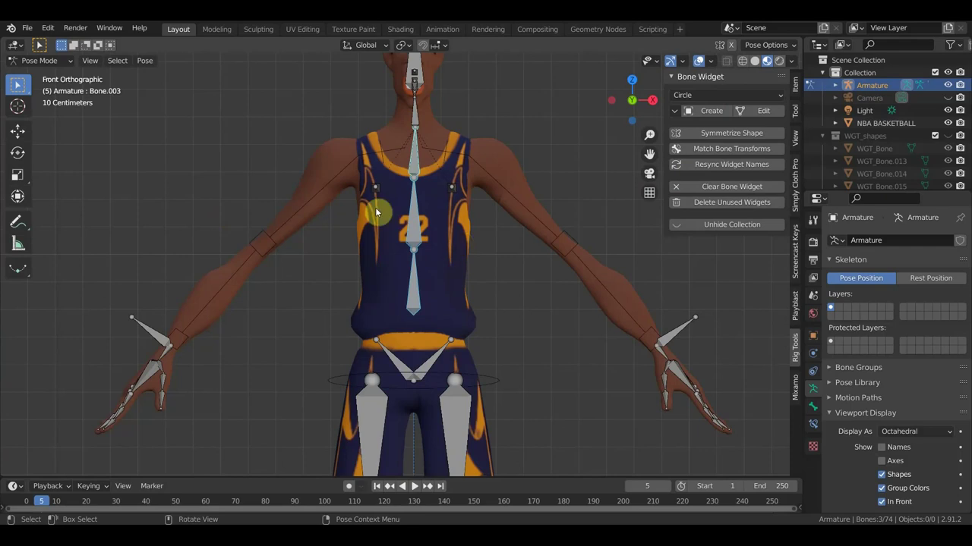
click(710, 111)
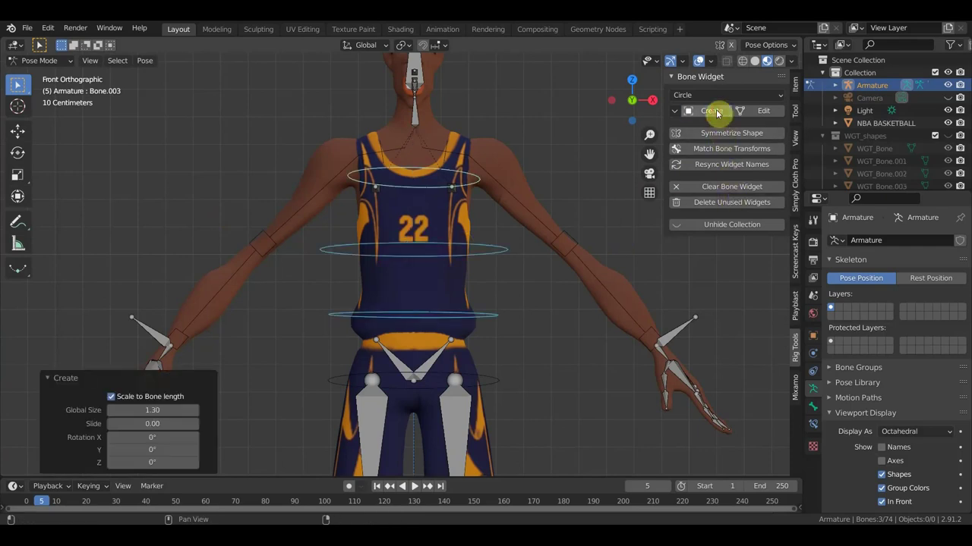
mouse_move(152, 410)
mouse_down()
mouse_move(174, 410)
mouse_move(129, 409)
mouse_move(163, 408)
mouse_up()
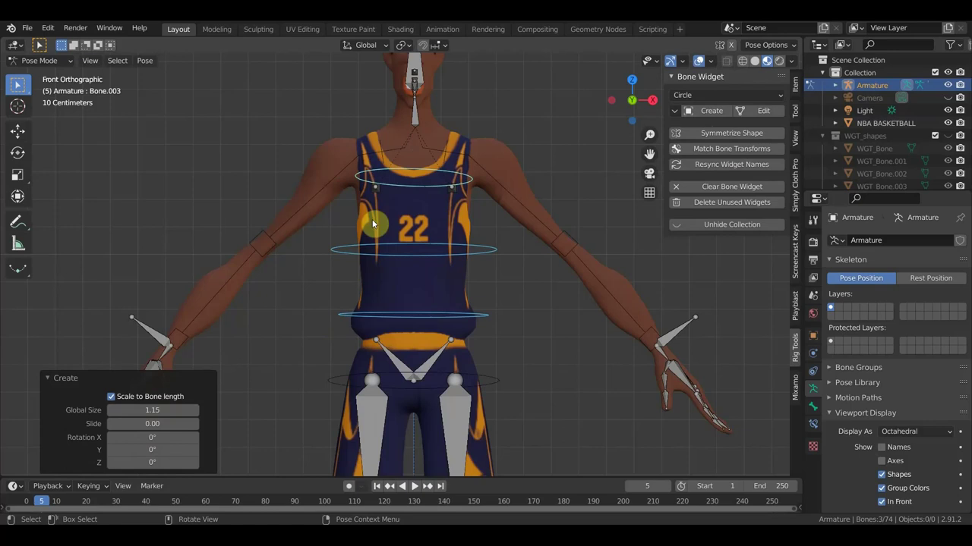
mouse_move(556, 243)
middle_down()
mouse_move(521, 346)
mouse_move(473, 392)
mouse_move(507, 329)
middle_up()
Try a Circle widget on the head bone with size and rotation tweaks, then undo it
scroll(507, 329, down, 3)
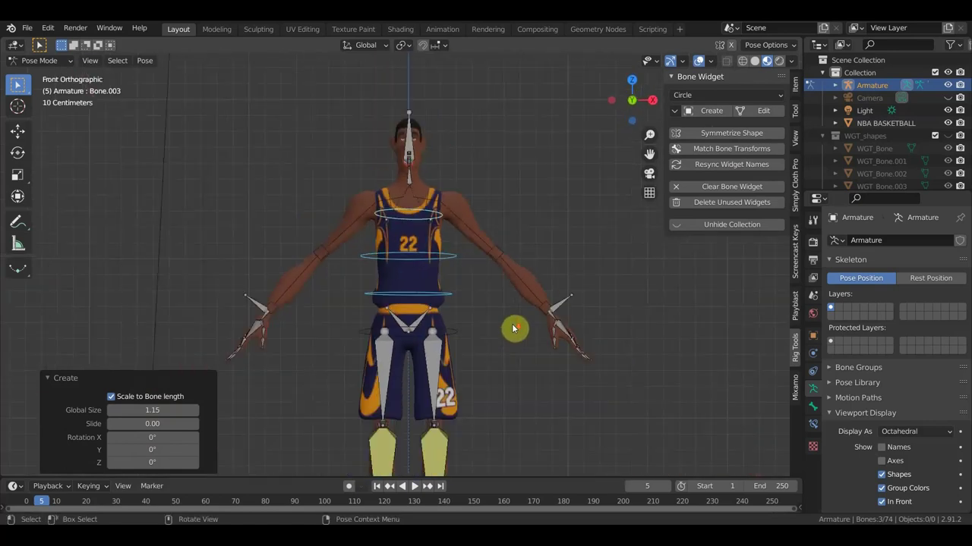
shift+middle_drag(450, 164, 455, 319)
scroll(455, 320, up, 3)
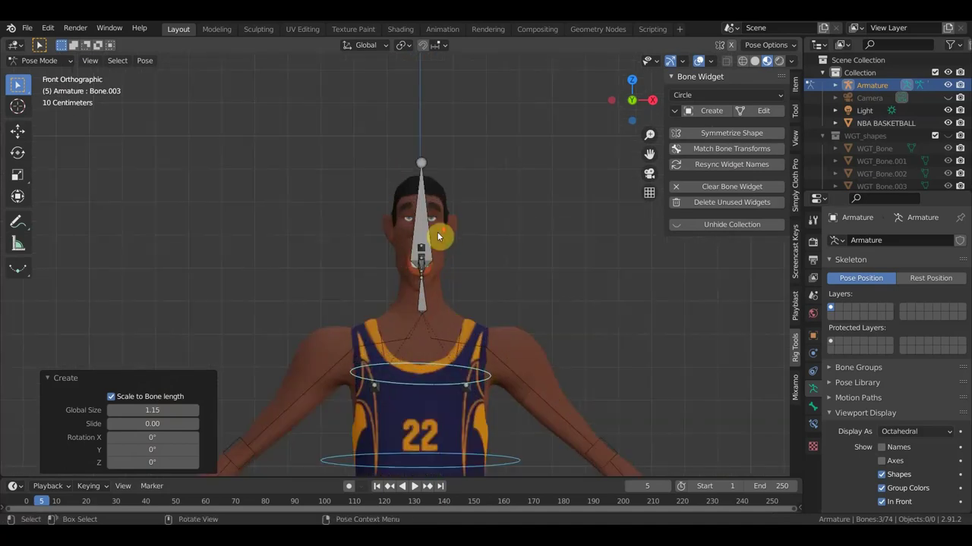
click(424, 223)
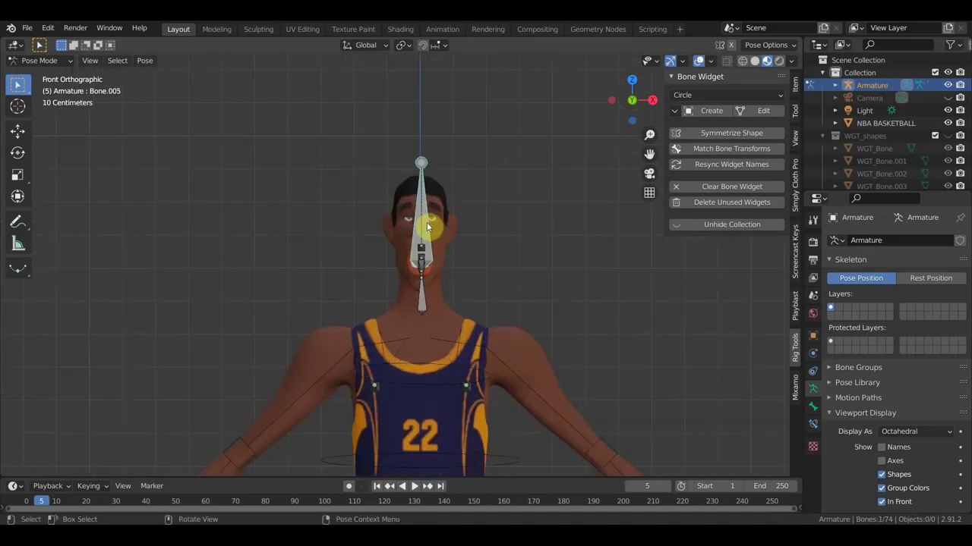
click(702, 114)
mouse_move(411, 391)
middle_down()
mouse_move(455, 385)
mouse_move(408, 432)
middle_up()
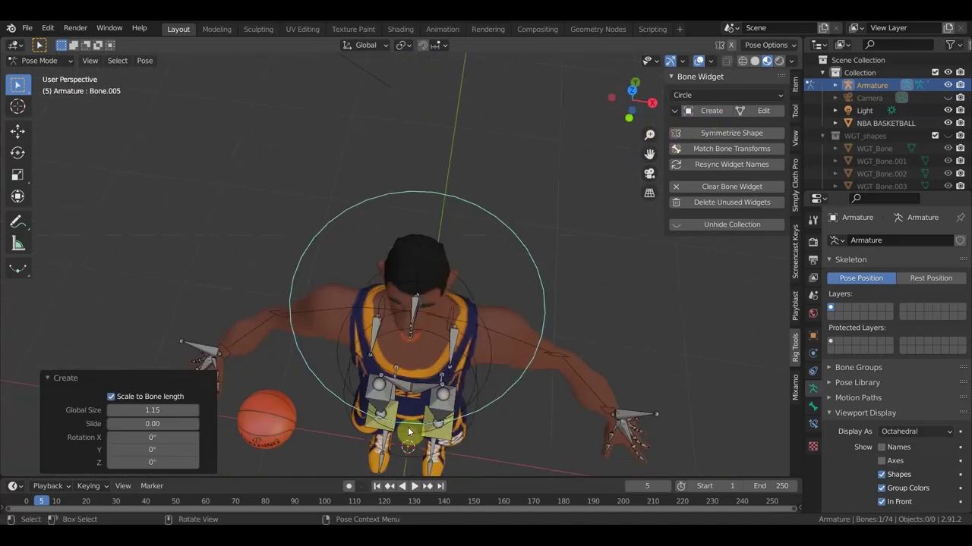
mouse_move(152, 409)
mouse_down()
mouse_move(114, 410)
mouse_move(178, 410)
mouse_move(142, 410)
mouse_up()
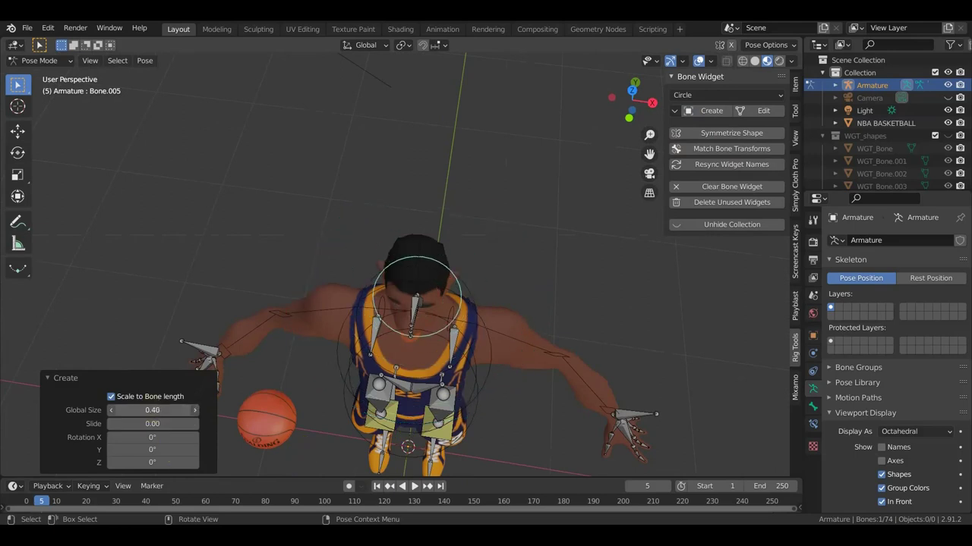
middle_drag(442, 320, 455, 218)
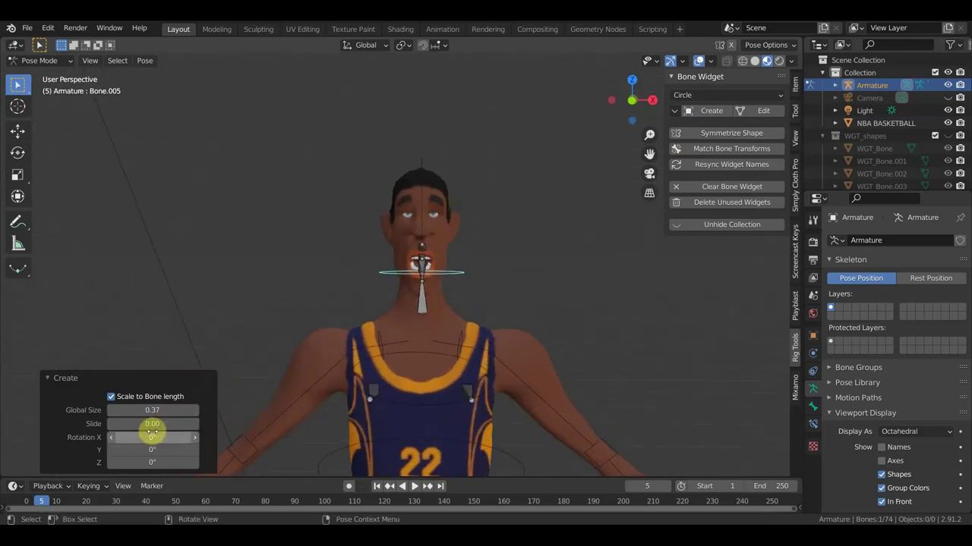
drag(161, 444, 163, 445)
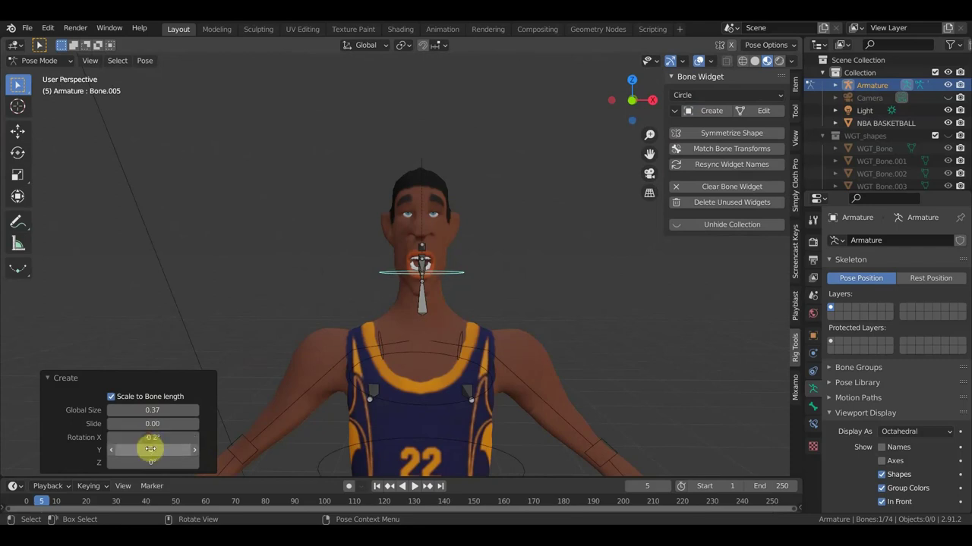
drag(152, 450, 156, 449)
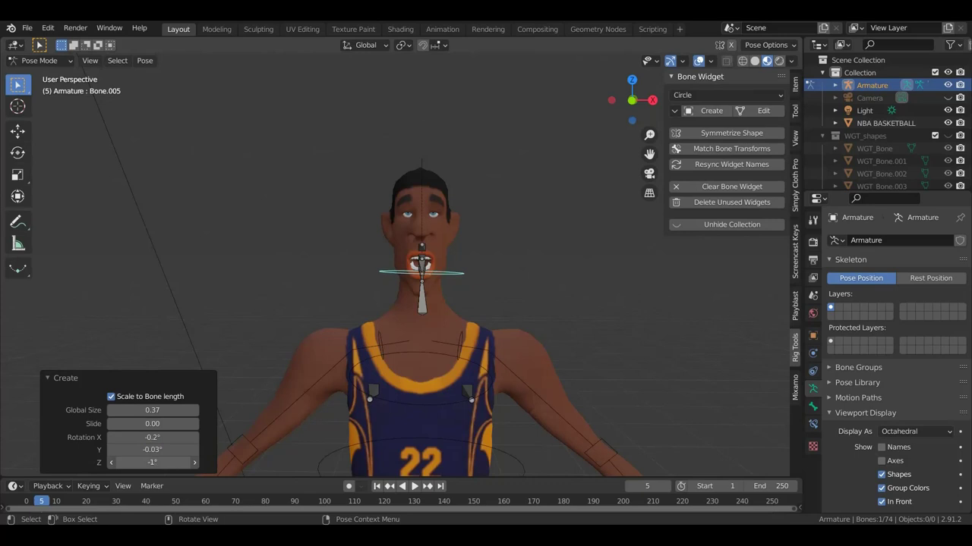
click(152, 462)
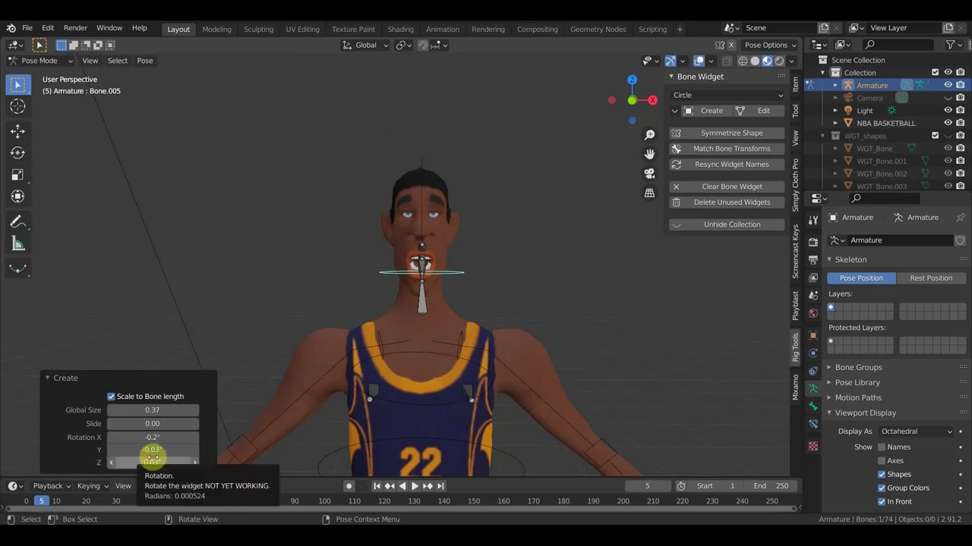
key(ctrl+z)
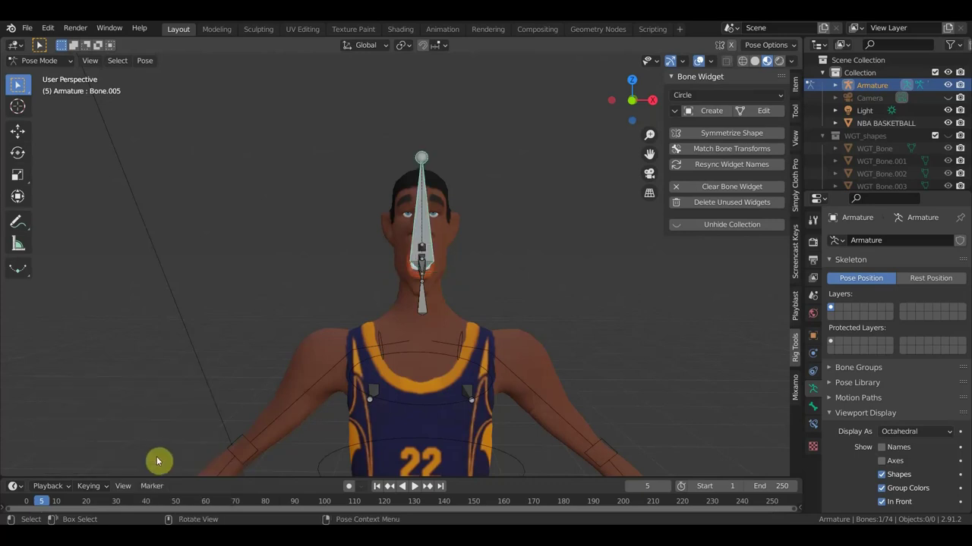
Recreate the head bone's Circle widget and slide it to eye level
click(707, 111)
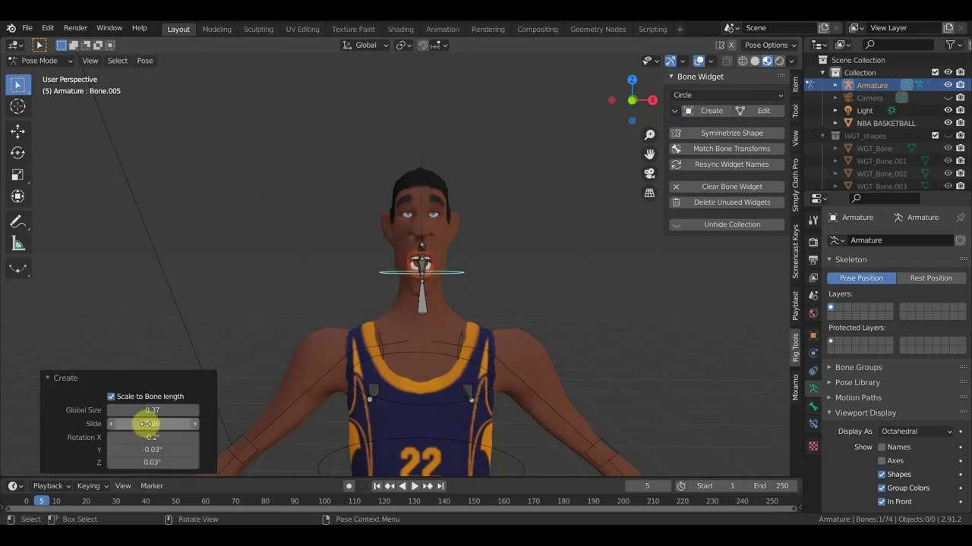
drag(148, 422, 157, 425)
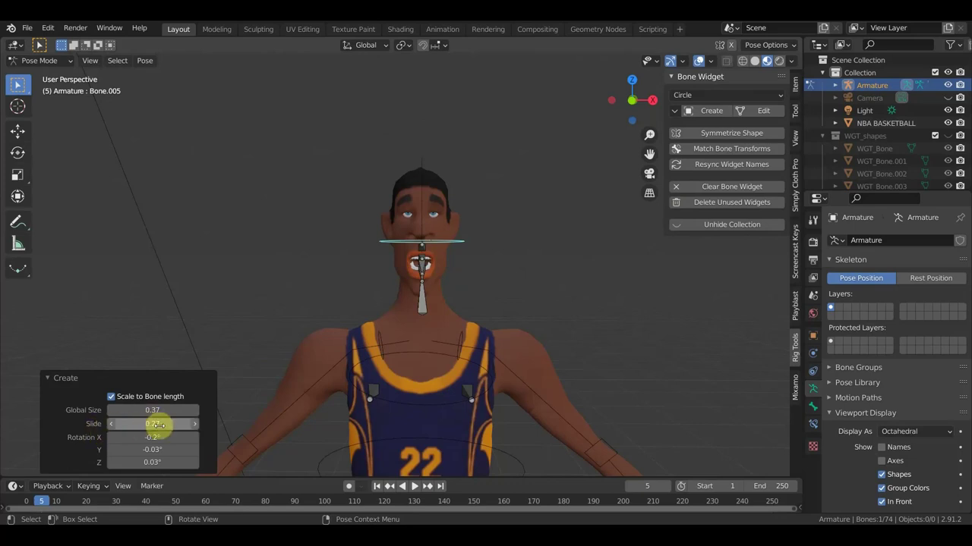
mouse_move(156, 423)
mouse_down()
mouse_move(182, 422)
mouse_move(133, 423)
mouse_up()
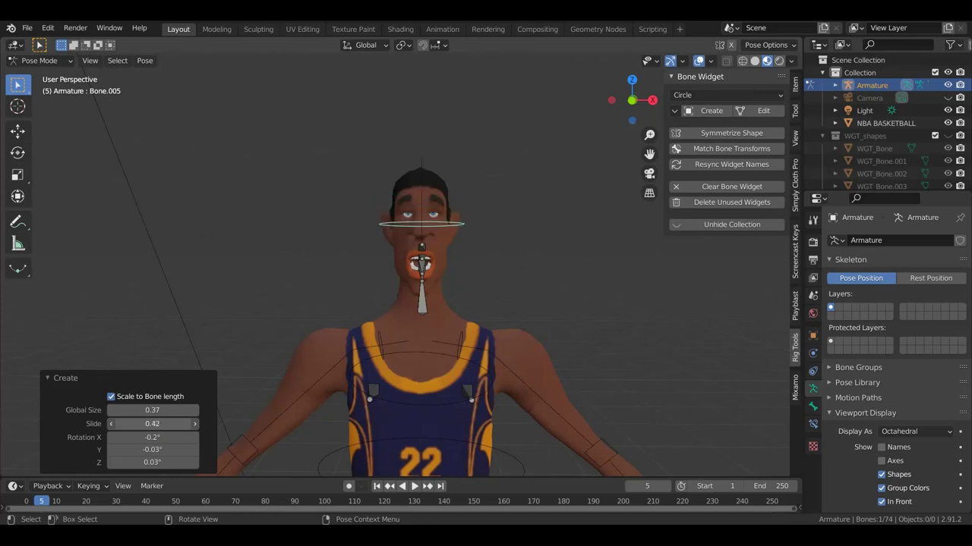
drag(152, 423, 138, 422)
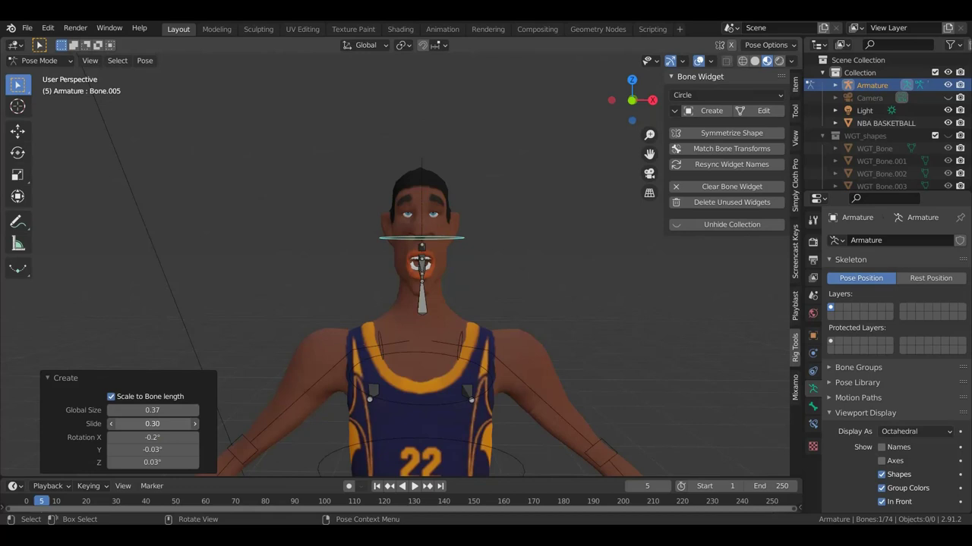
Add a Circle widget to the neck bone and enlarge it to global size 0.64
middle_drag(529, 320, 383, 327)
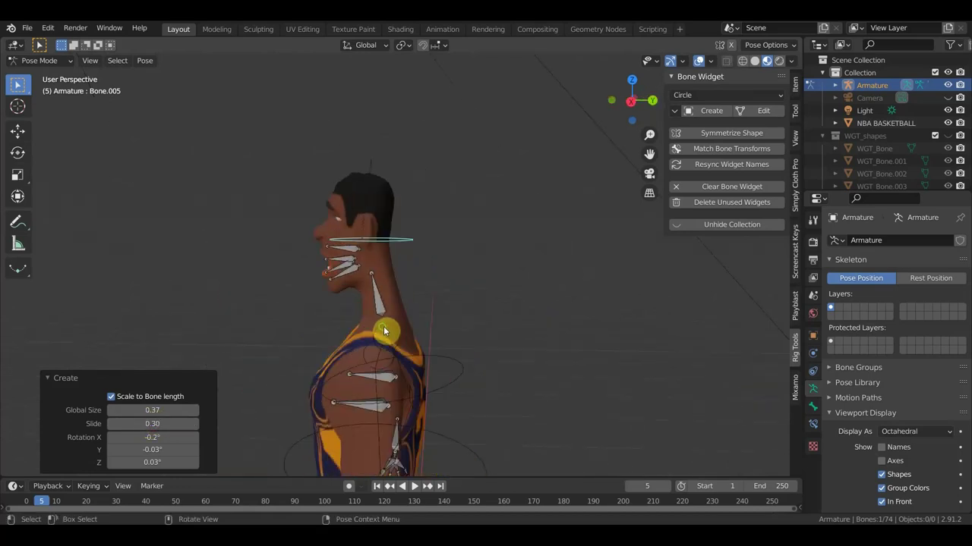
scroll(551, 288, up, 5)
middle_drag(551, 289, 489, 307)
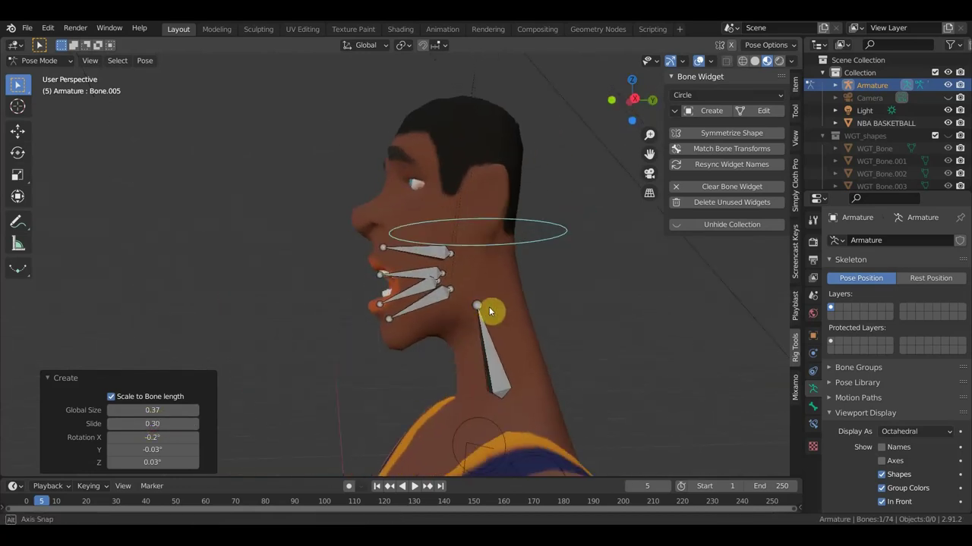
click(488, 365)
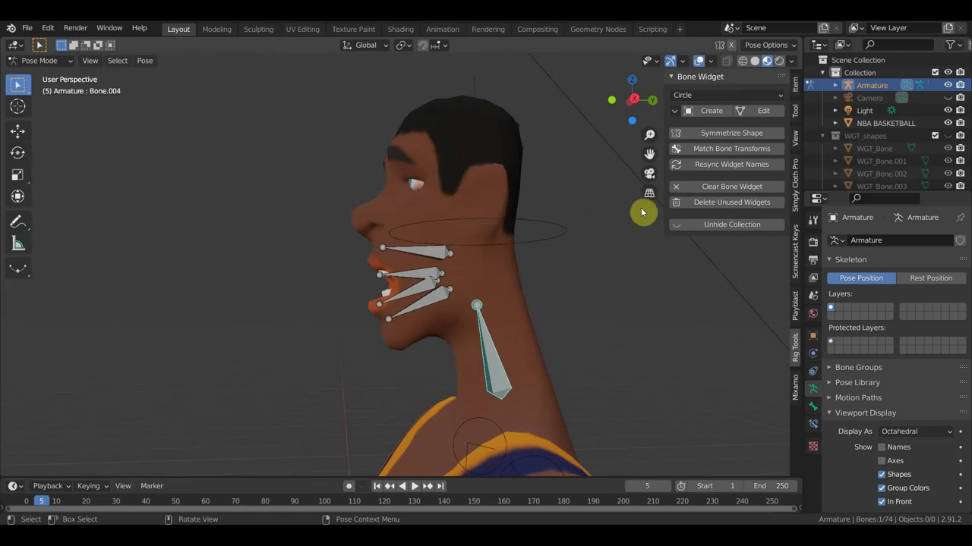
click(710, 114)
mouse_move(594, 282)
middle_down()
mouse_move(529, 315)
mouse_move(623, 336)
middle_up()
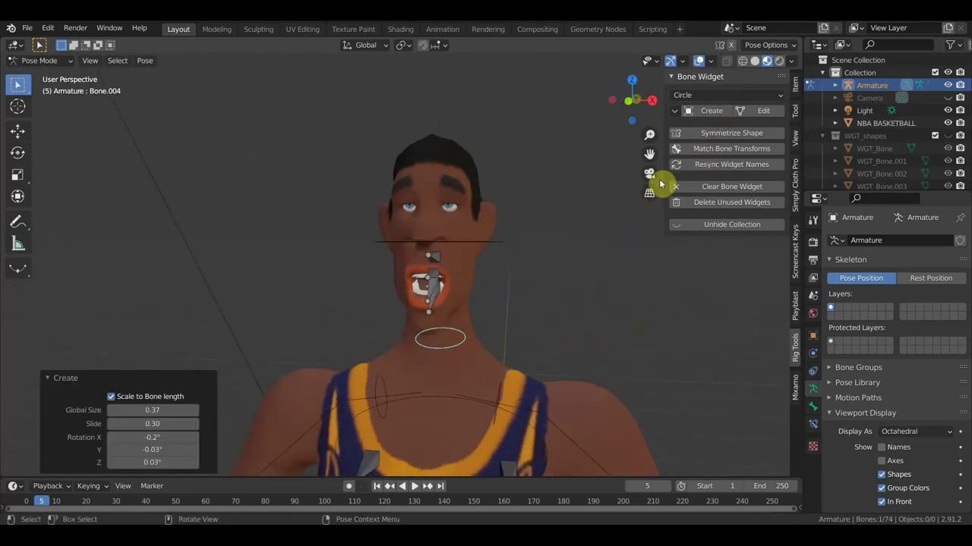
drag(147, 412, 162, 409)
middle_drag(447, 350, 413, 354)
scroll(473, 284, up, 3)
mouse_move(472, 284)
middle_down()
mouse_move(350, 296)
mouse_move(351, 312)
mouse_move(387, 266)
mouse_move(359, 272)
middle_up()
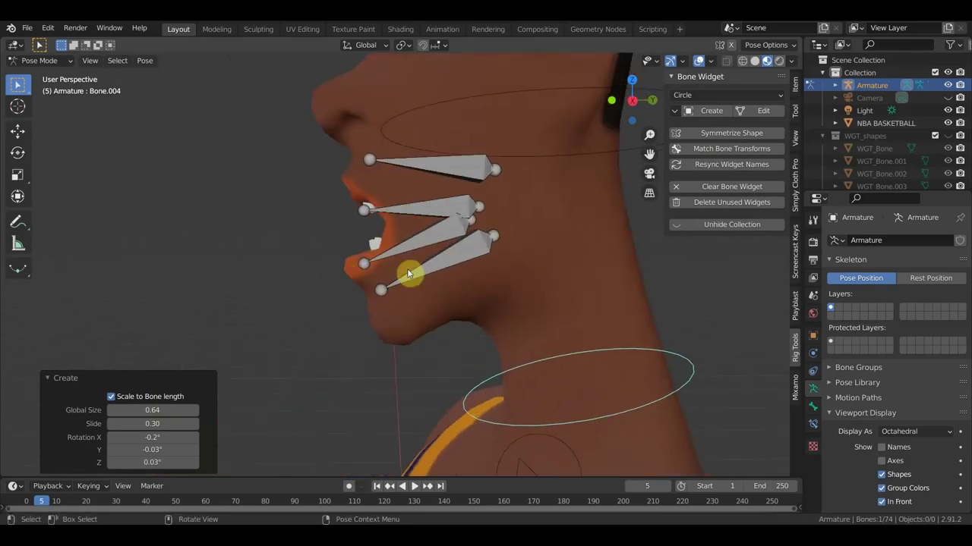
Give the two jaw bones and the remaining mouth bones Finger widgets
click(439, 271)
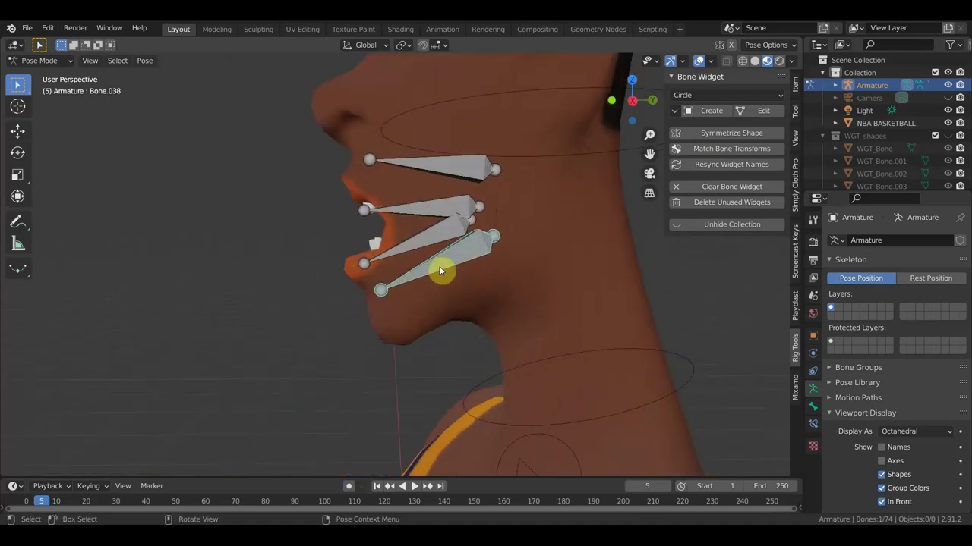
shift+click(451, 173)
click(705, 95)
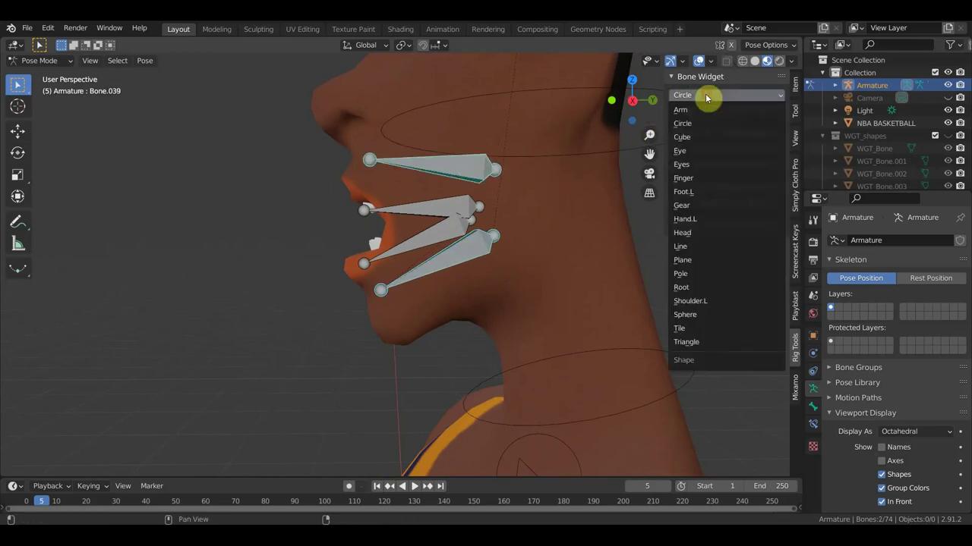
click(694, 183)
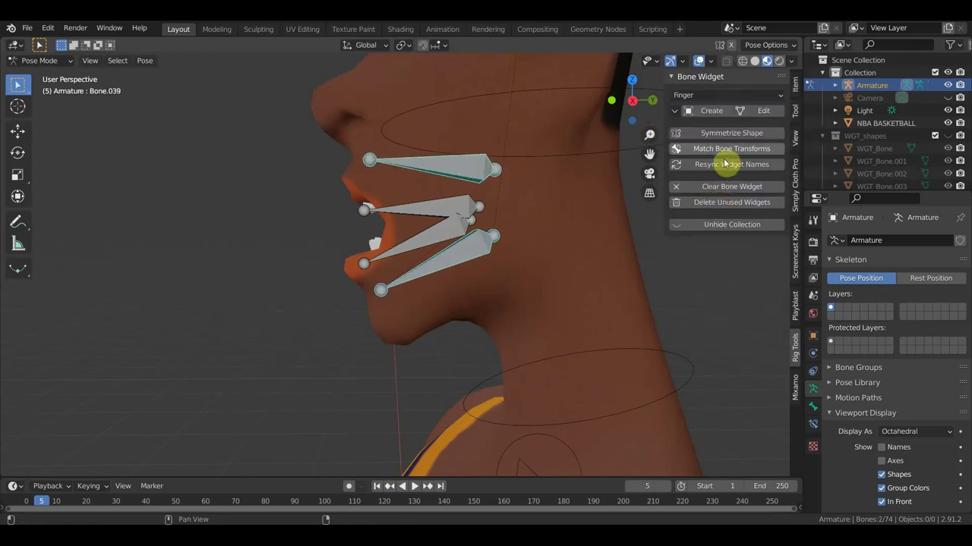
click(716, 112)
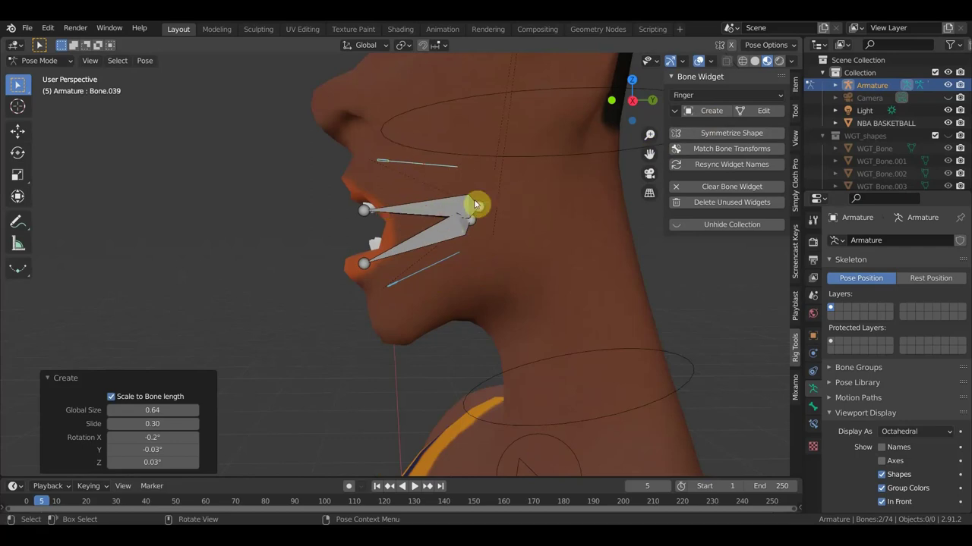
click(428, 213)
click(707, 112)
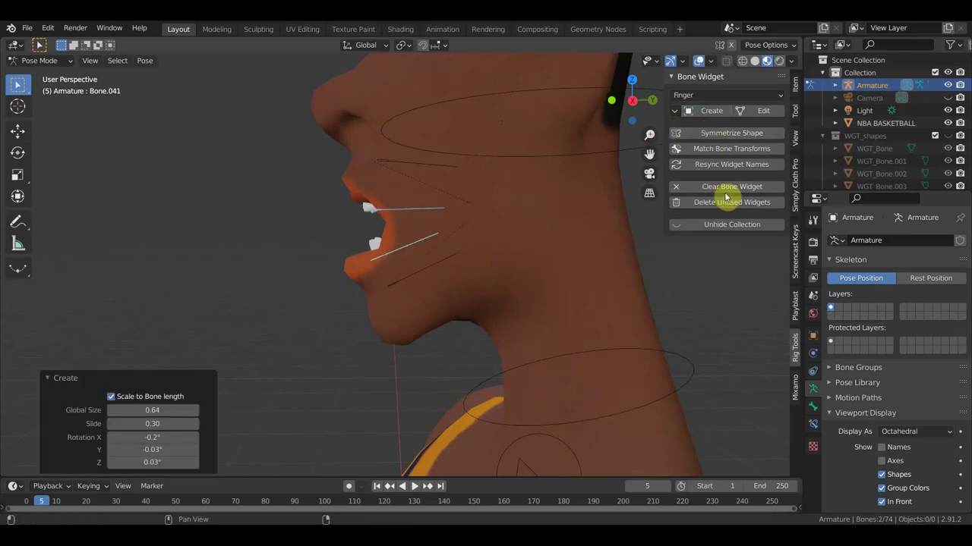
Replace the mouth bones' widgets with the Eyes shape, outlining the lips
click(731, 95)
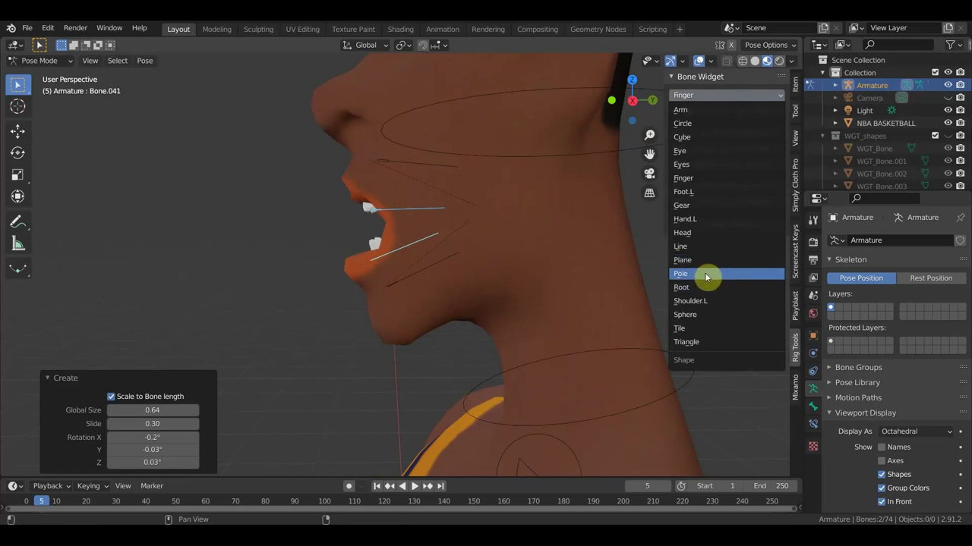
click(706, 166)
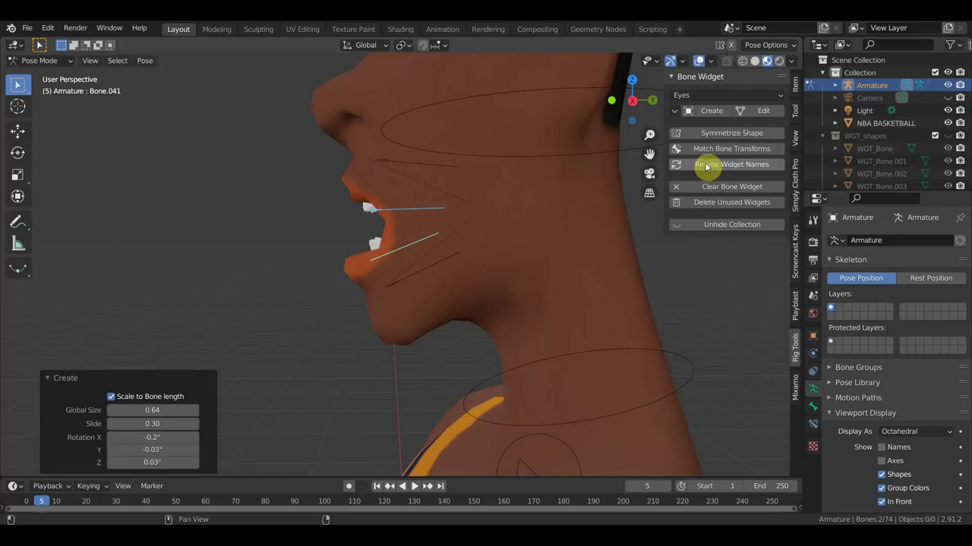
click(711, 111)
mouse_move(513, 254)
middle_down()
mouse_move(633, 258)
mouse_move(562, 269)
mouse_move(570, 277)
mouse_move(547, 296)
mouse_move(534, 273)
middle_up()
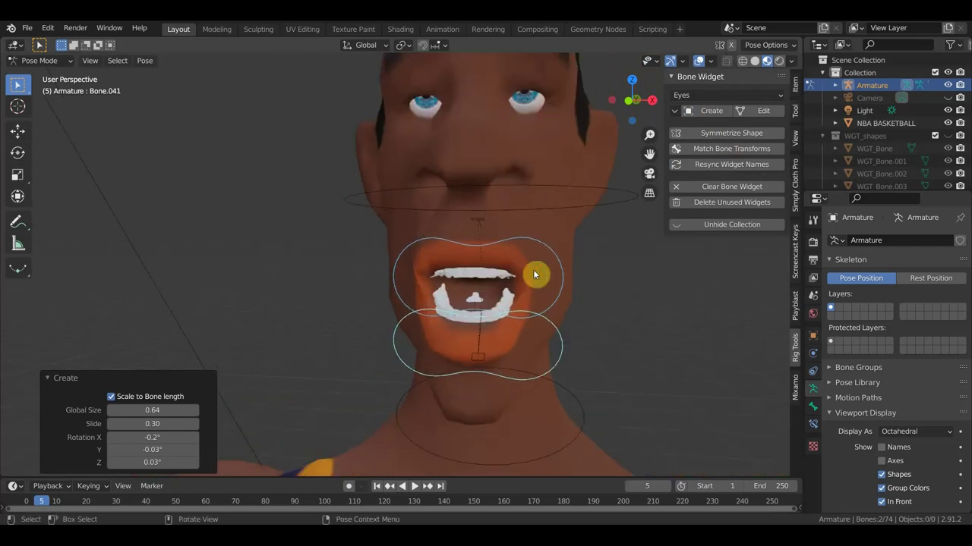
mouse_move(554, 306)
middle_down()
mouse_move(437, 312)
mouse_move(416, 302)
middle_up()
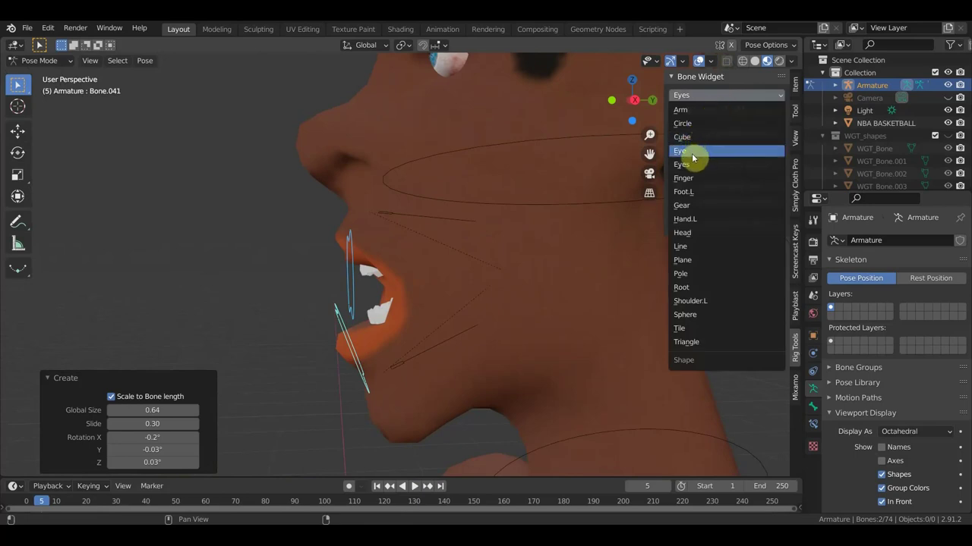
Create Triangle widgets on the mouth bones and slide them along the bone
click(698, 344)
click(711, 110)
mouse_move(596, 272)
middle_down()
mouse_move(720, 269)
mouse_move(574, 275)
middle_up()
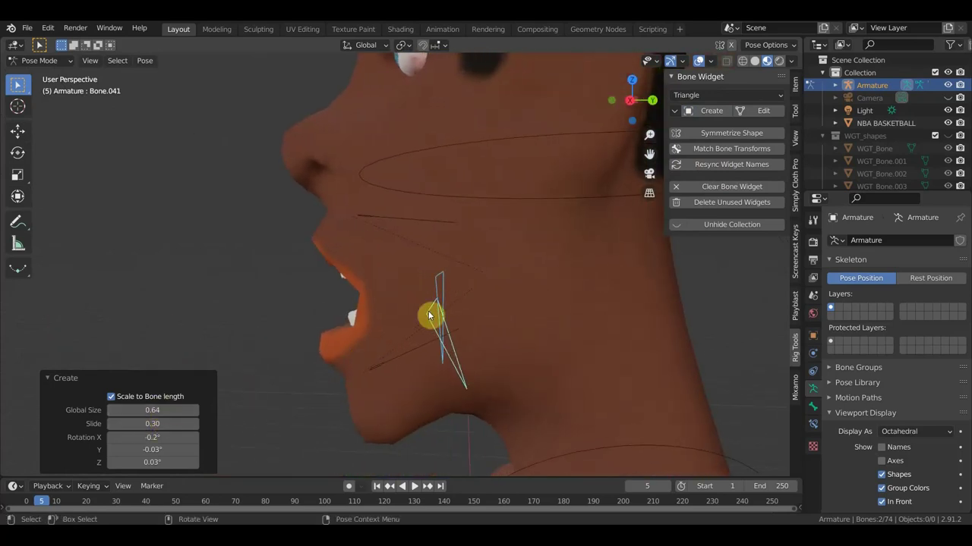
mouse_move(148, 425)
mouse_down()
mouse_move(189, 424)
mouse_move(154, 425)
mouse_move(164, 424)
mouse_up()
middle_drag(390, 336, 586, 315)
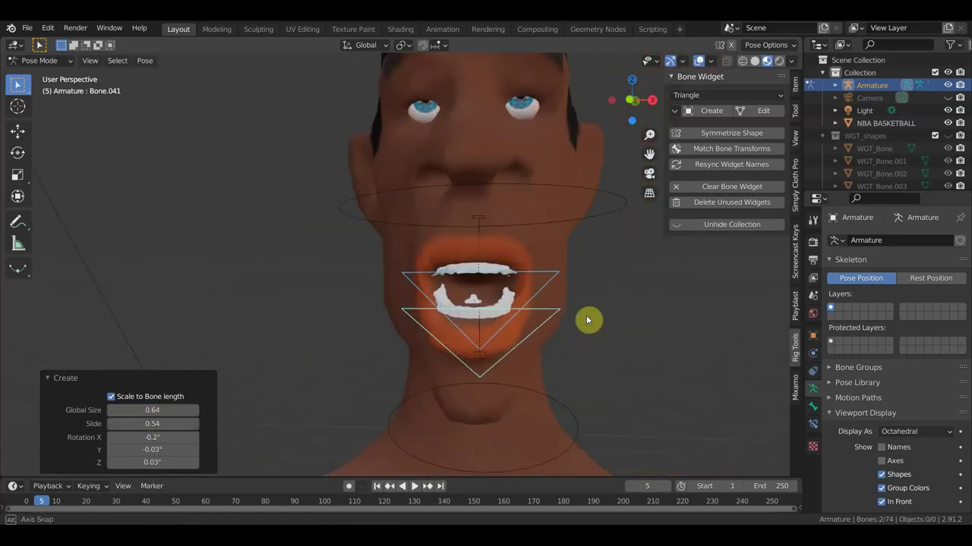
scroll(596, 308, down, 4)
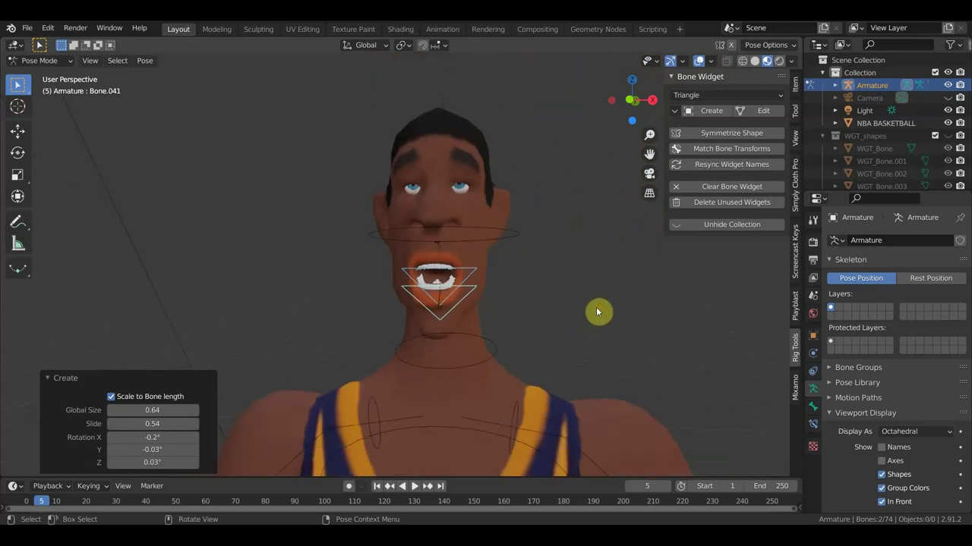
scroll(501, 290, up, 3)
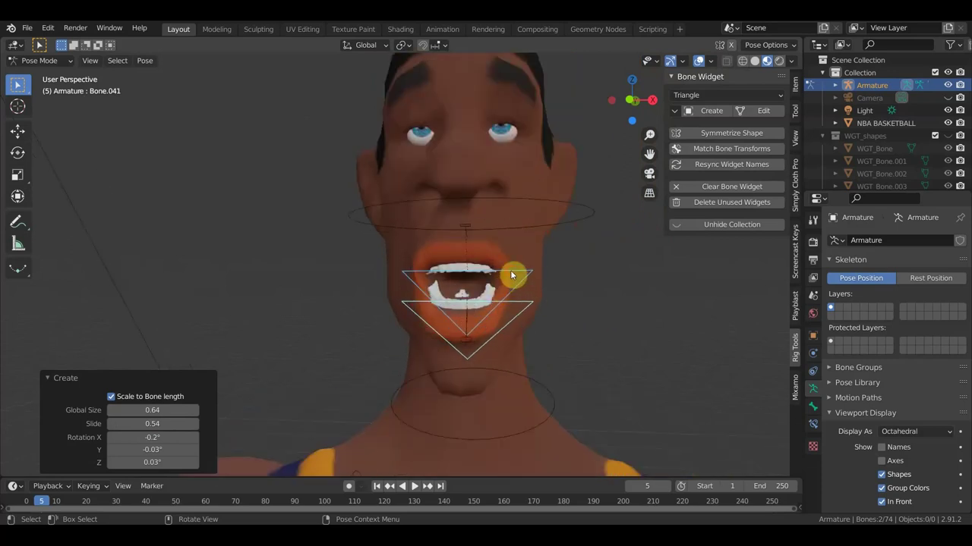
Test-move the upper triangle jaw control, undo the move, then orbit to a three-quarter view
click(510, 271)
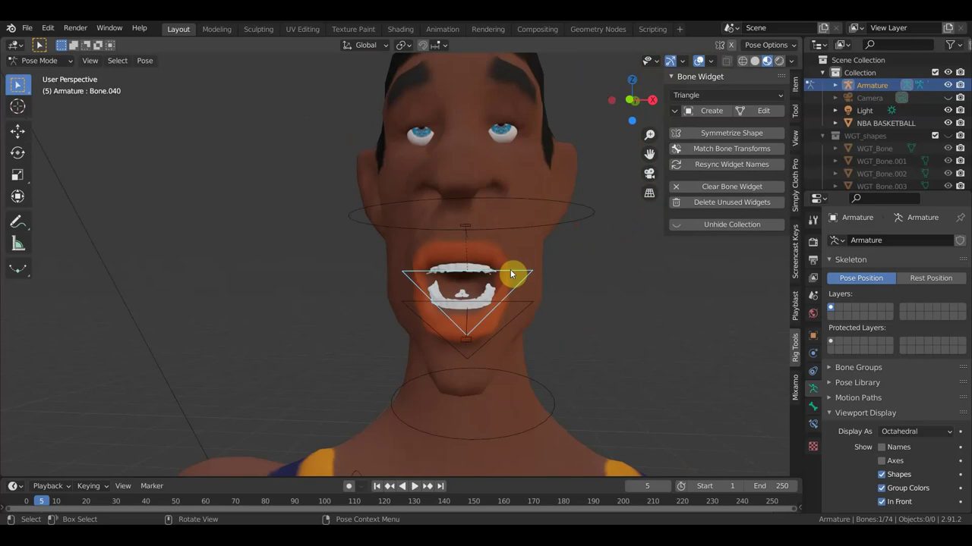
key(g)
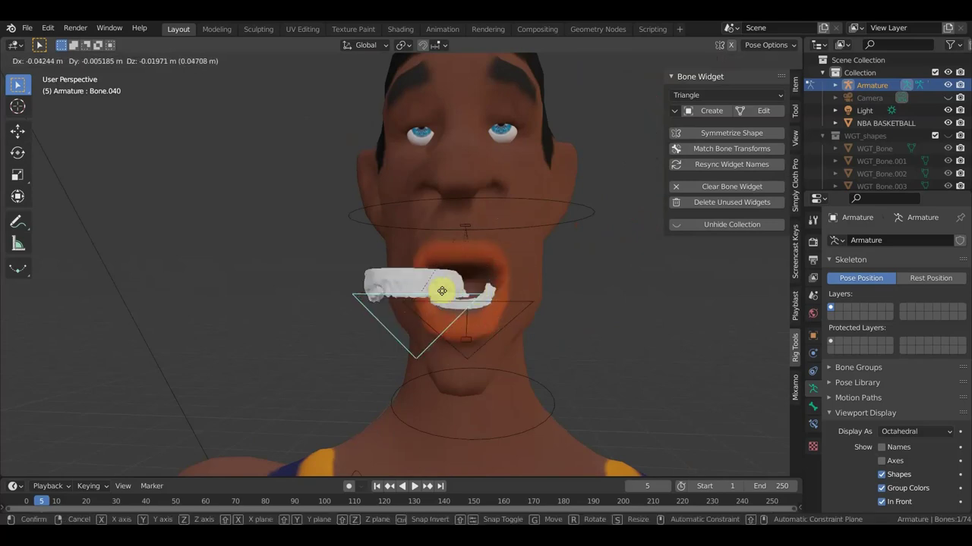
click(542, 284)
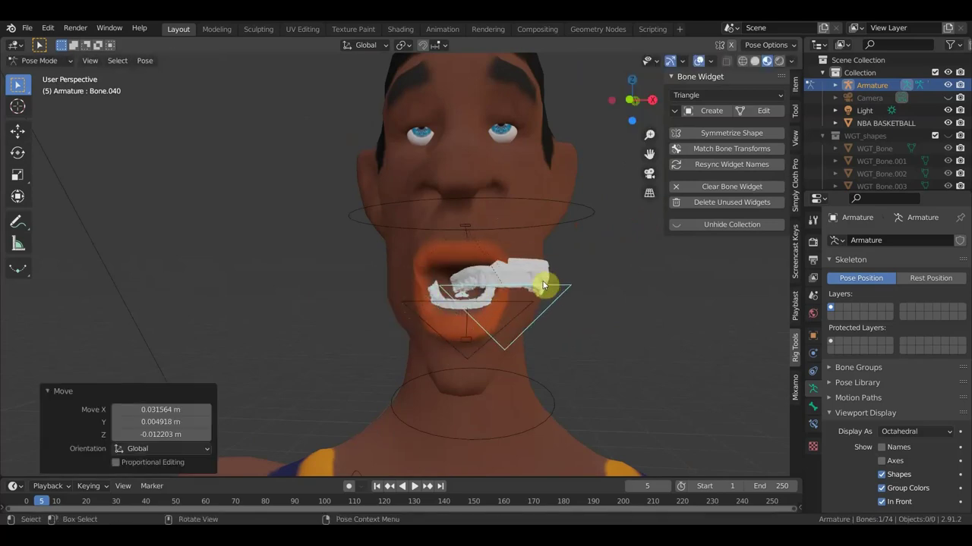
key(ctrl+z)
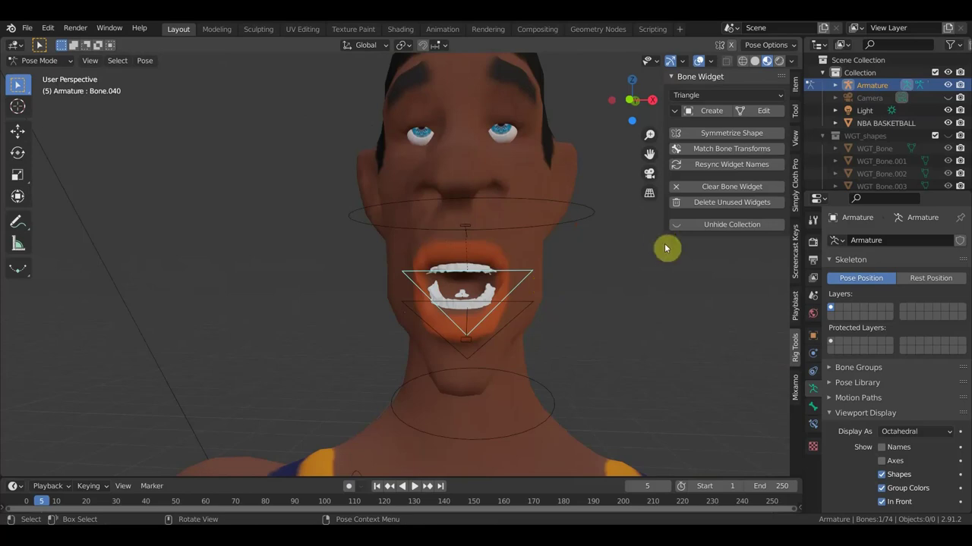
scroll(642, 293, down, 2)
scroll(642, 293, down, 2)
scroll(638, 296, down, 2)
mouse_move(613, 315)
middle_down()
mouse_move(527, 334)
mouse_move(521, 317)
middle_up()
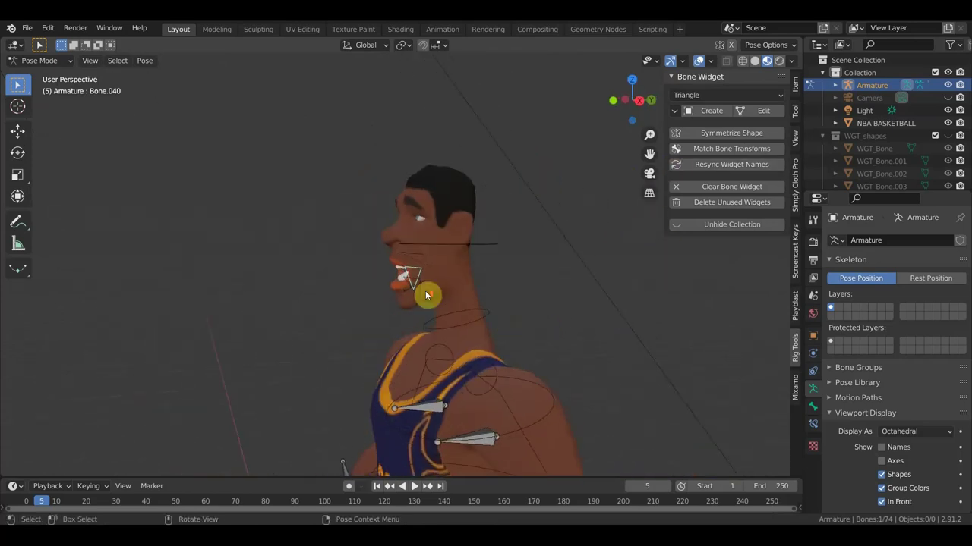
scroll(433, 296, up, 2)
Create Tile widgets on both jaw bones, sliding them down and enlarging them slightly
shift+click(444, 329)
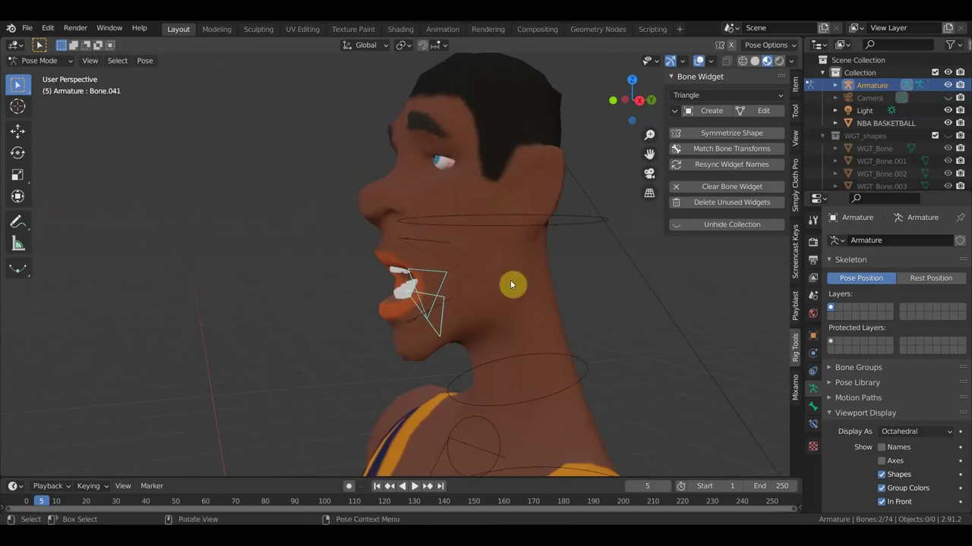
click(716, 95)
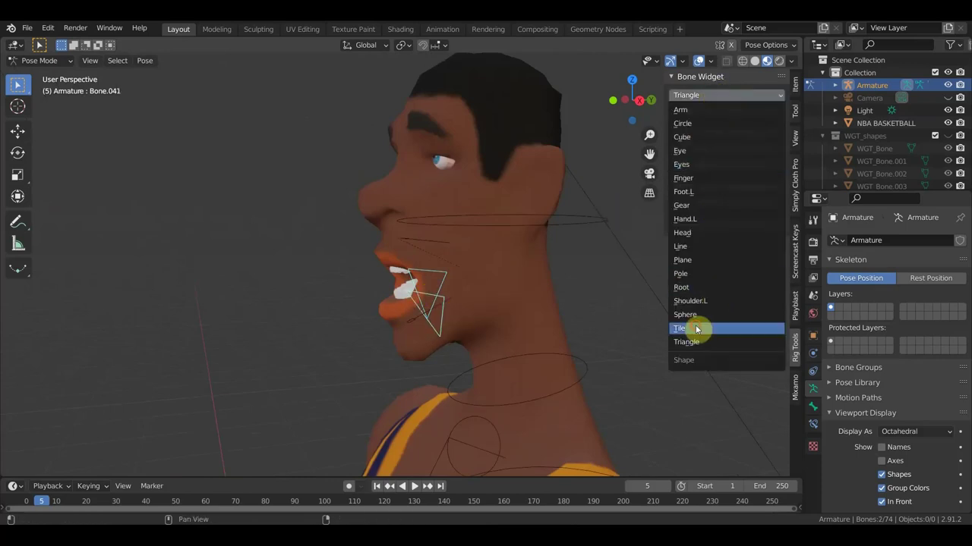
click(697, 328)
click(714, 112)
mouse_move(653, 250)
middle_down()
mouse_move(564, 281)
mouse_move(618, 277)
middle_up()
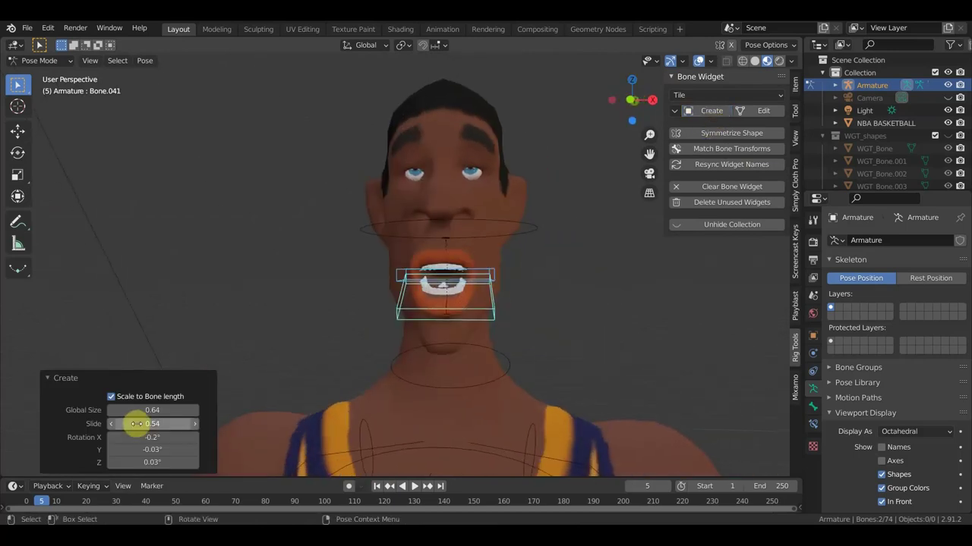
mouse_move(151, 423)
mouse_down()
mouse_move(175, 424)
mouse_move(136, 424)
mouse_move(159, 424)
mouse_move(140, 410)
mouse_move(160, 410)
mouse_up()
middle_drag(487, 319, 374, 325)
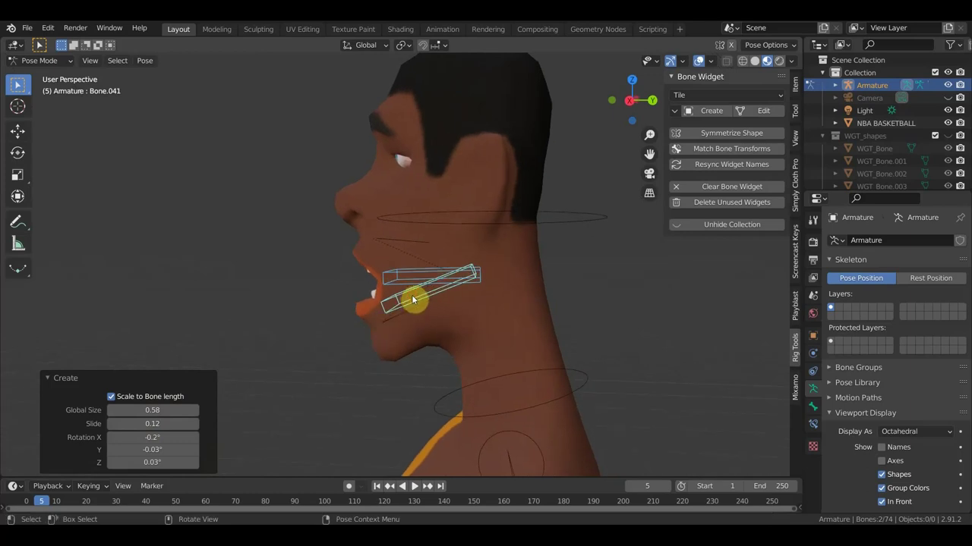
Test-move a single jaw bone, then undo the move
click(474, 286)
key(g)
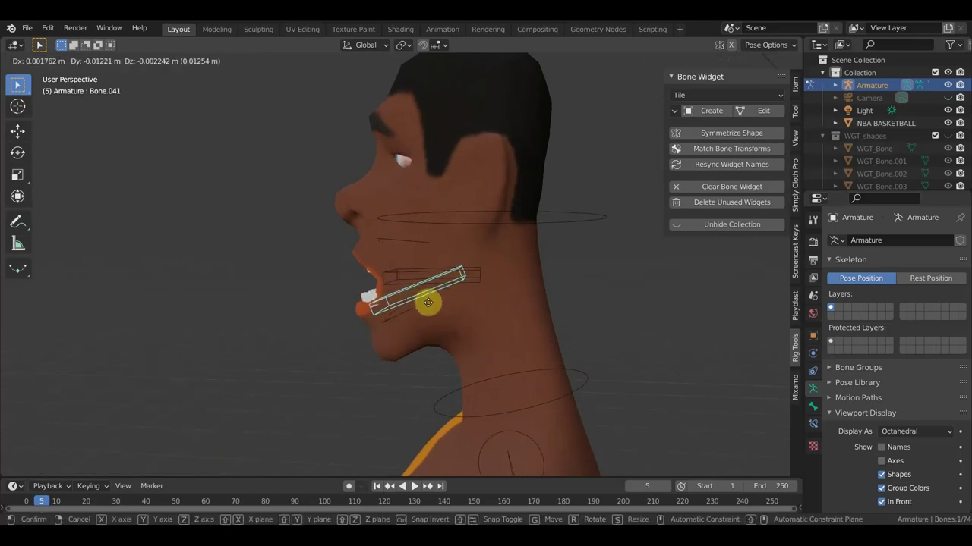
click(418, 316)
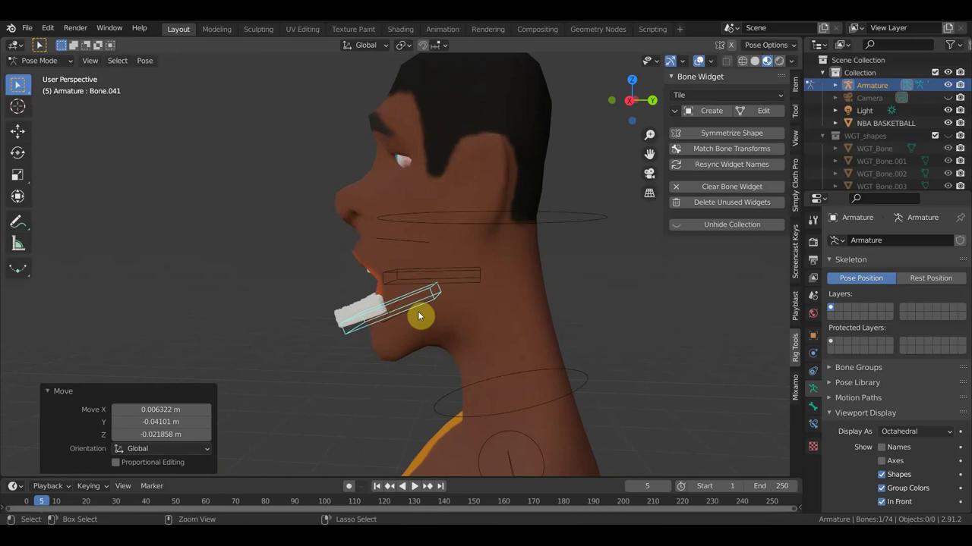
key(ctrl+z)
scroll(489, 300, down, 3)
Orbit and zoom around the face to inspect the tile mouth widgets
middle_drag(489, 300, 651, 353)
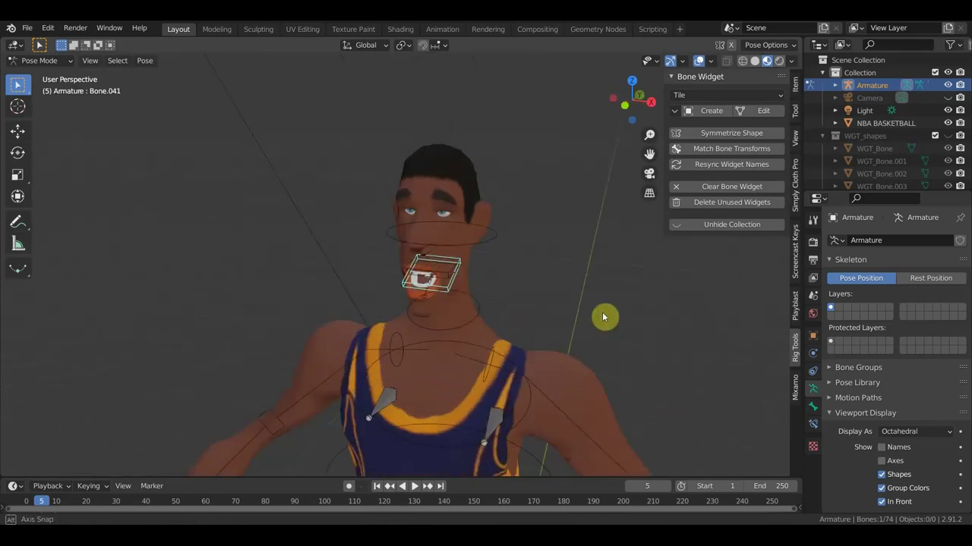
mouse_move(513, 349)
middle_down()
mouse_move(559, 330)
mouse_move(536, 286)
mouse_move(478, 291)
middle_up()
scroll(478, 291, down, 2)
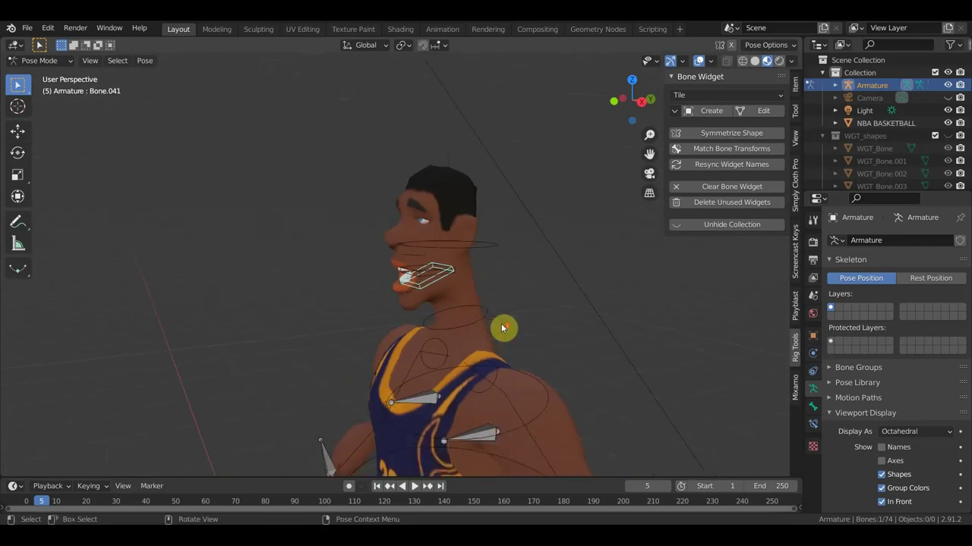
scroll(503, 326, down, 2)
scroll(506, 275, down, 2)
scroll(488, 239, down, 2)
mouse_move(430, 359)
middle_down()
mouse_move(524, 338)
mouse_move(427, 321)
mouse_move(390, 336)
middle_up()
scroll(501, 262, up, 2)
scroll(517, 307, up, 3)
scroll(456, 330, up, 4)
Give both wrist bones Cube widgets shrunk to global size 0.16
click(522, 273)
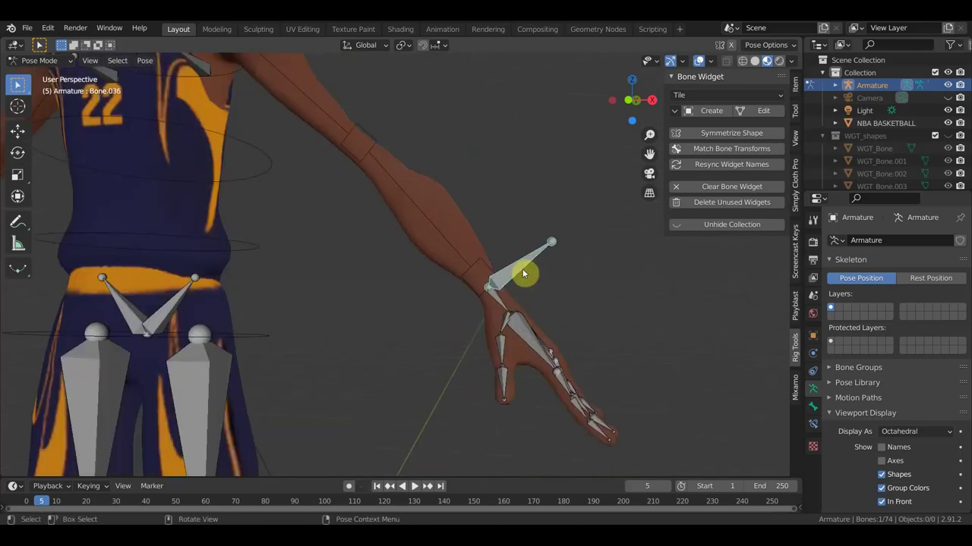
scroll(522, 273, down, 4)
shift+click(60, 262)
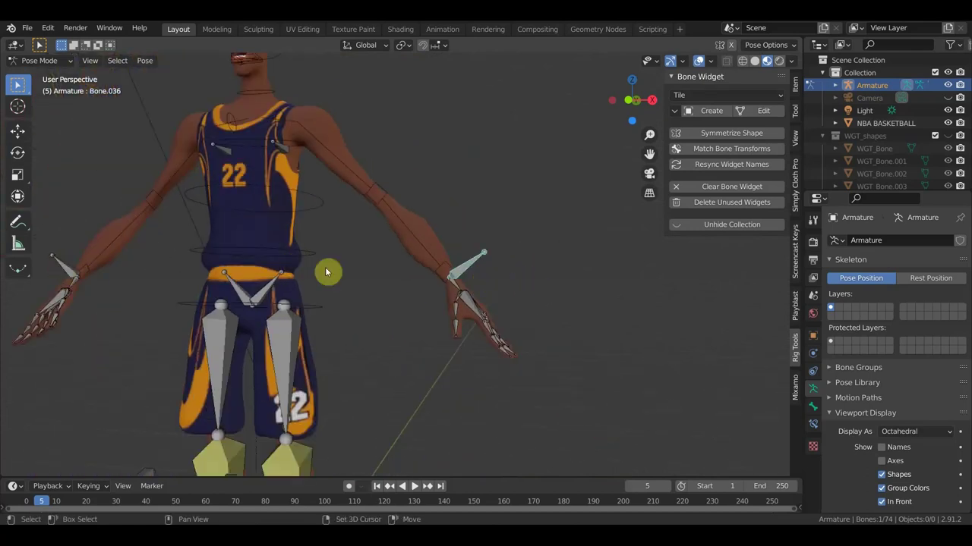
click(721, 97)
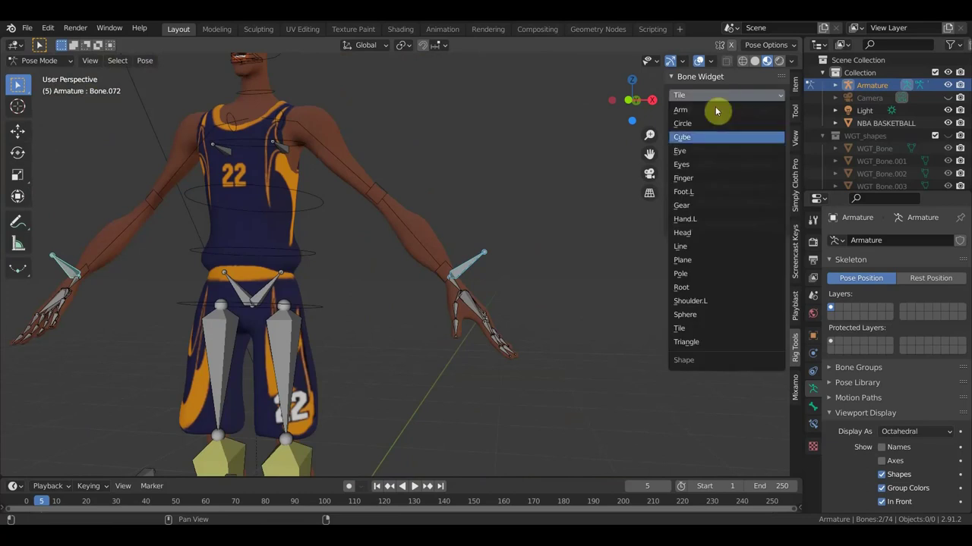
click(702, 138)
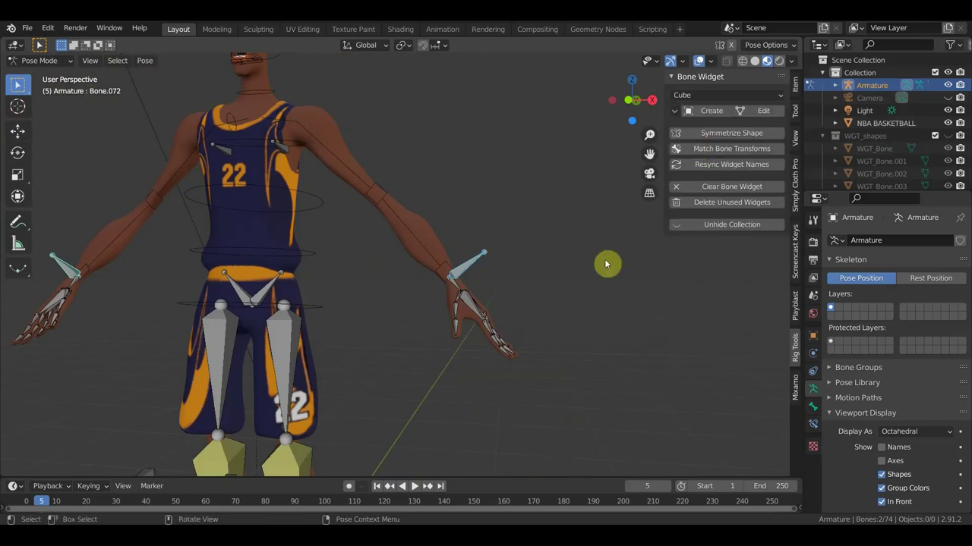
click(712, 111)
mouse_move(500, 330)
middle_down()
mouse_move(564, 329)
mouse_move(553, 336)
middle_up()
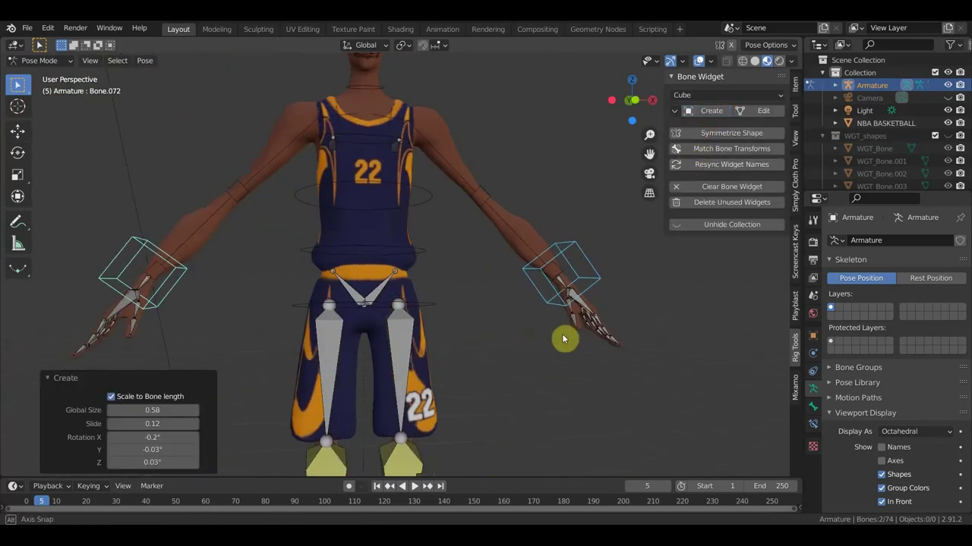
mouse_move(152, 410)
mouse_down()
mouse_move(114, 410)
mouse_move(137, 410)
mouse_up()
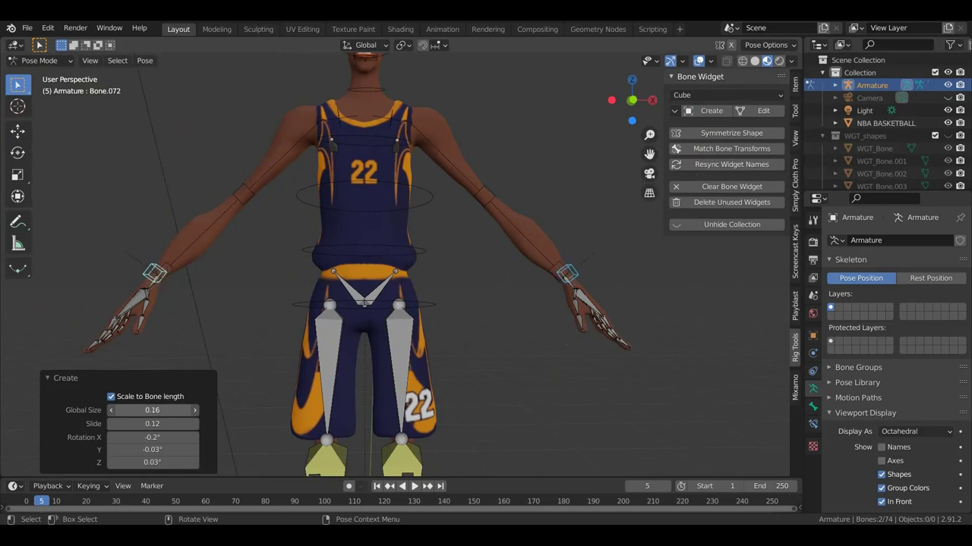
Test-move the right wrist control, then undo the move
middle_drag(375, 337, 454, 326)
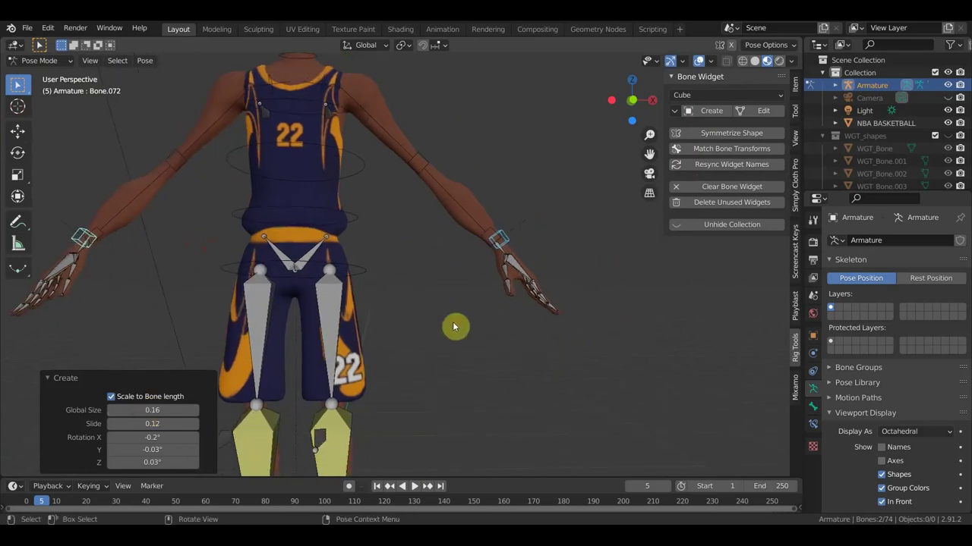
click(454, 326)
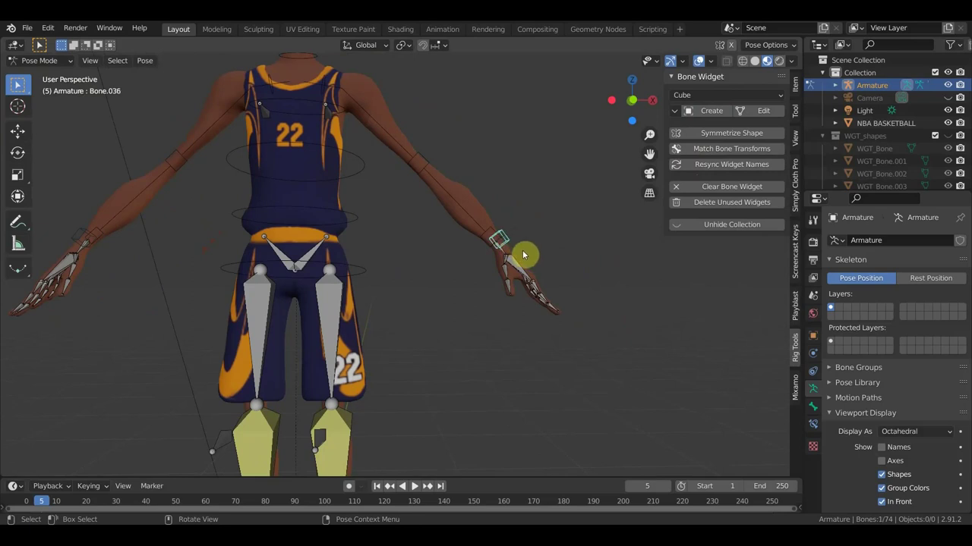
key(g)
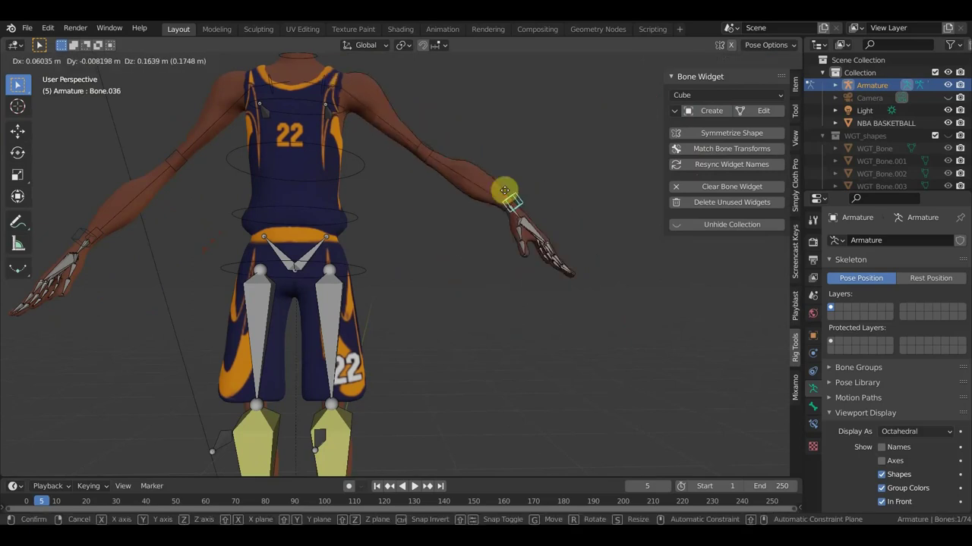
click(460, 250)
key(ctrl+z)
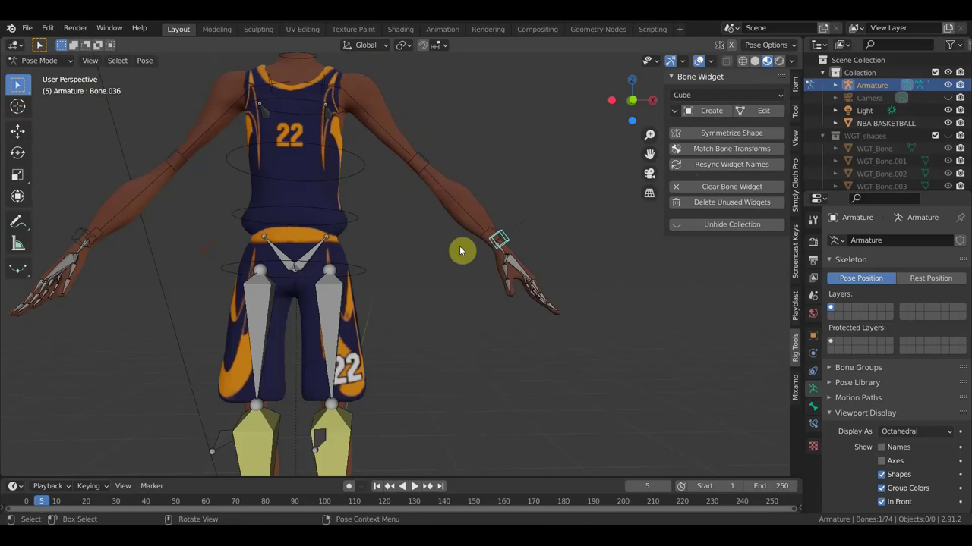
scroll(459, 251, down, 2)
scroll(440, 275, down, 3)
scroll(468, 292, up, 1)
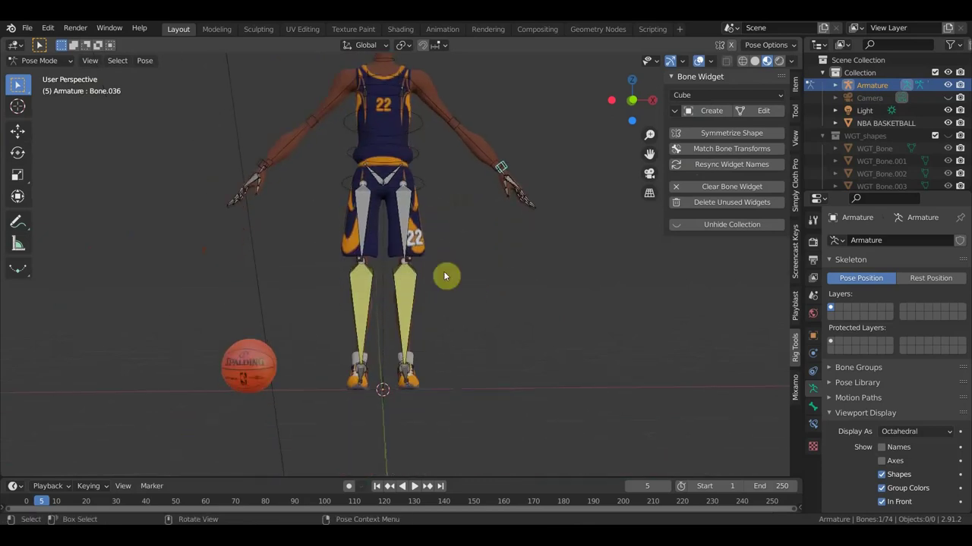
scroll(445, 275, up, 3)
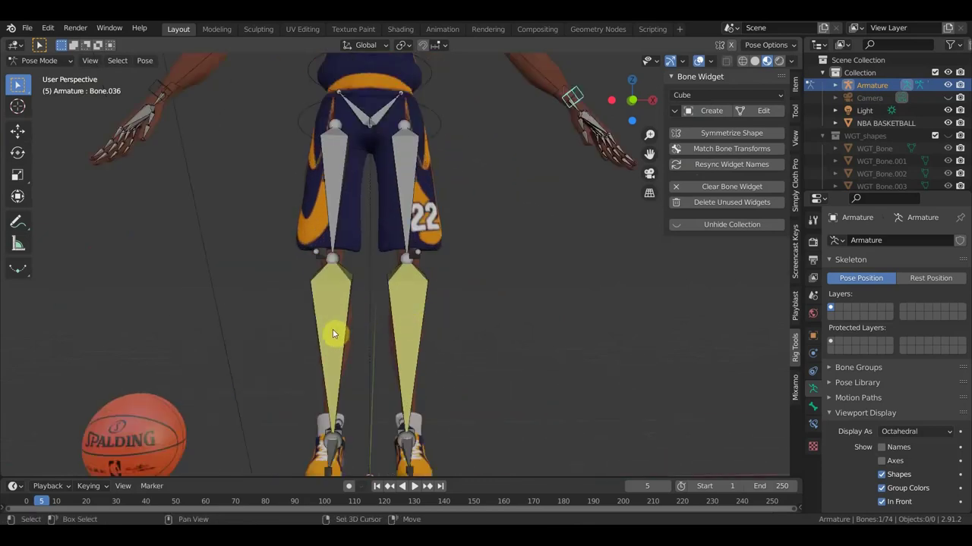
Select both shin bones, then deselect them
click(333, 334)
shift+click(401, 319)
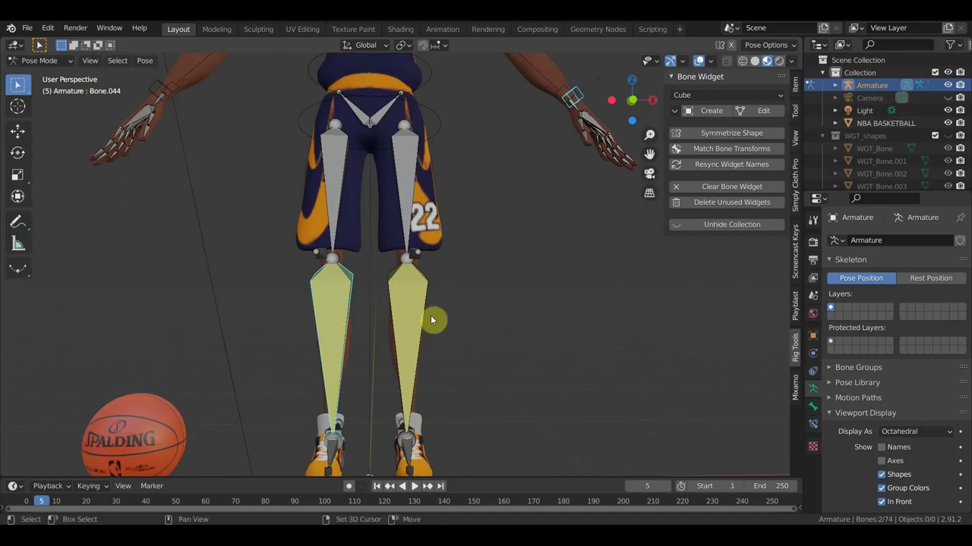
click(435, 339)
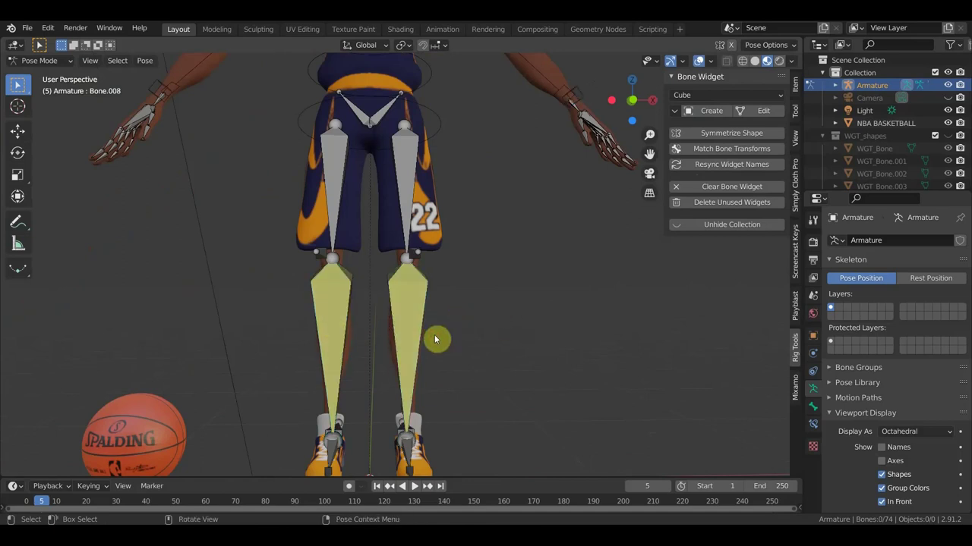
Select both shin bones and create Finger-shaped widgets on them
shift+click(322, 334)
click(711, 95)
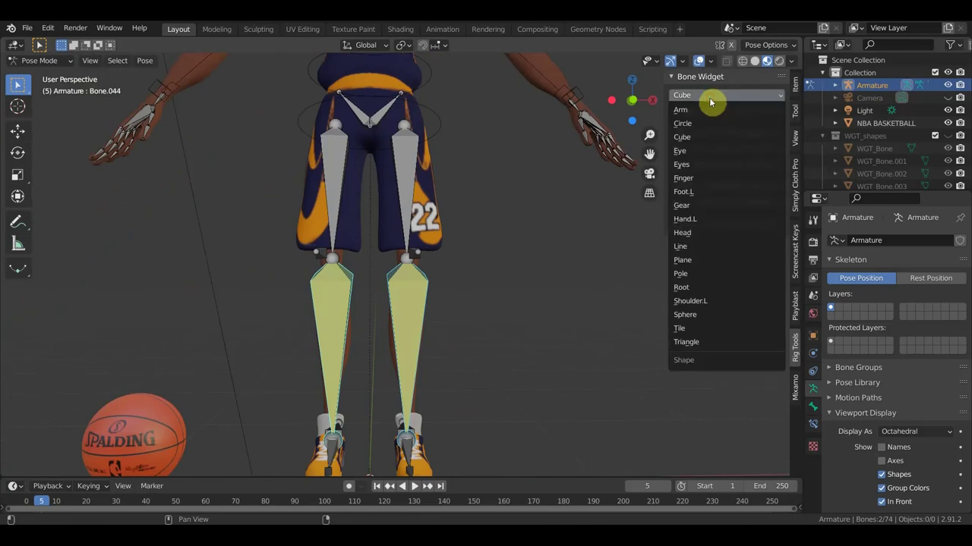
click(698, 178)
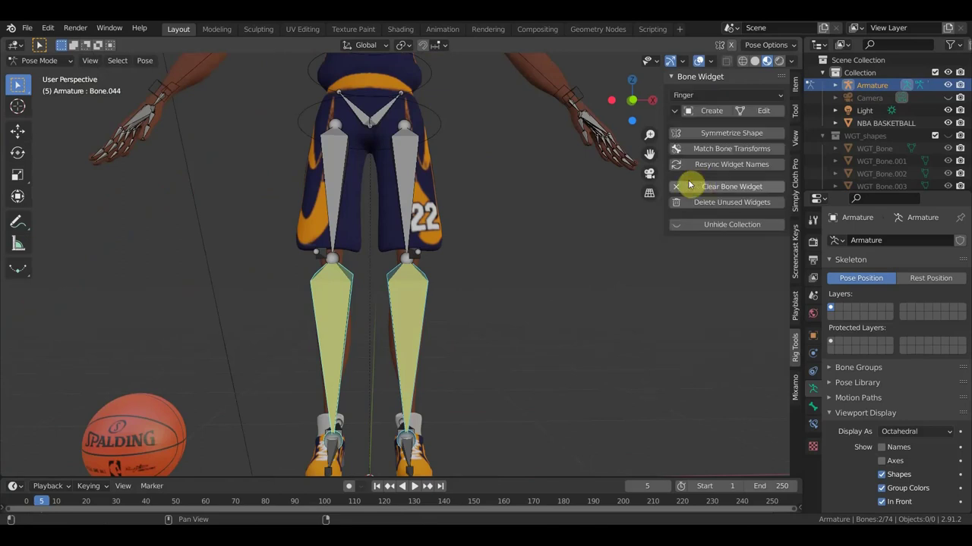
click(712, 111)
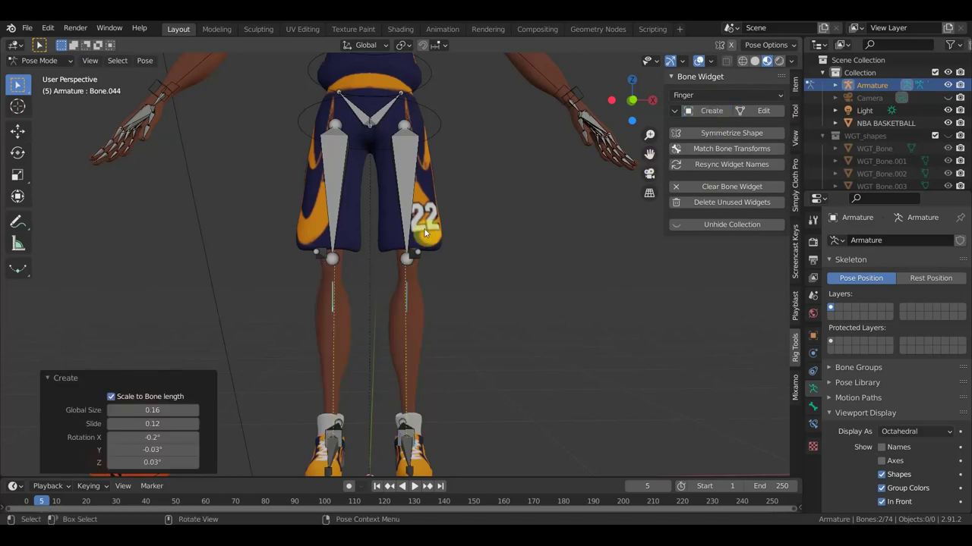
mouse_move(414, 225)
middle_down()
mouse_move(340, 235)
mouse_move(334, 258)
middle_up()
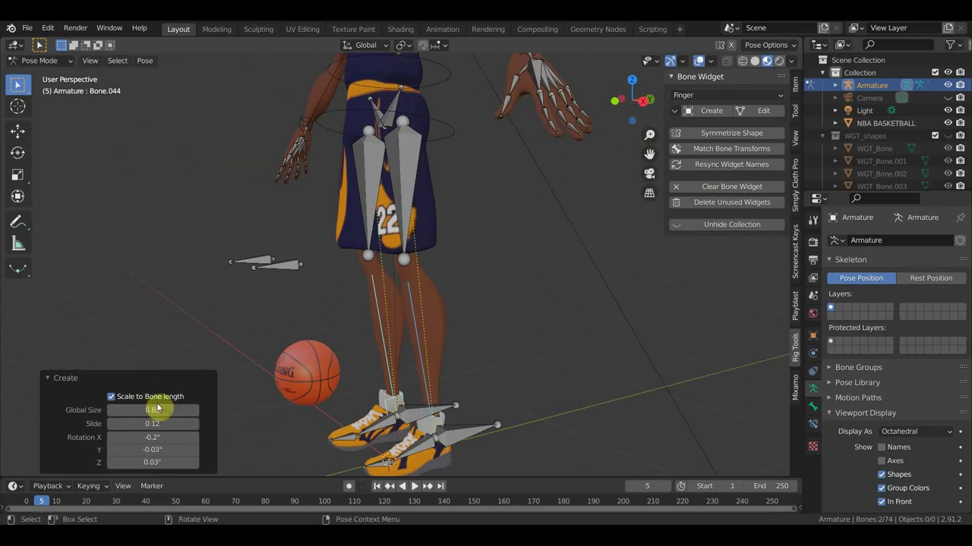
middle_drag(258, 380, 418, 304)
mouse_move(445, 343)
middle_down()
mouse_move(304, 341)
mouse_move(371, 348)
middle_up()
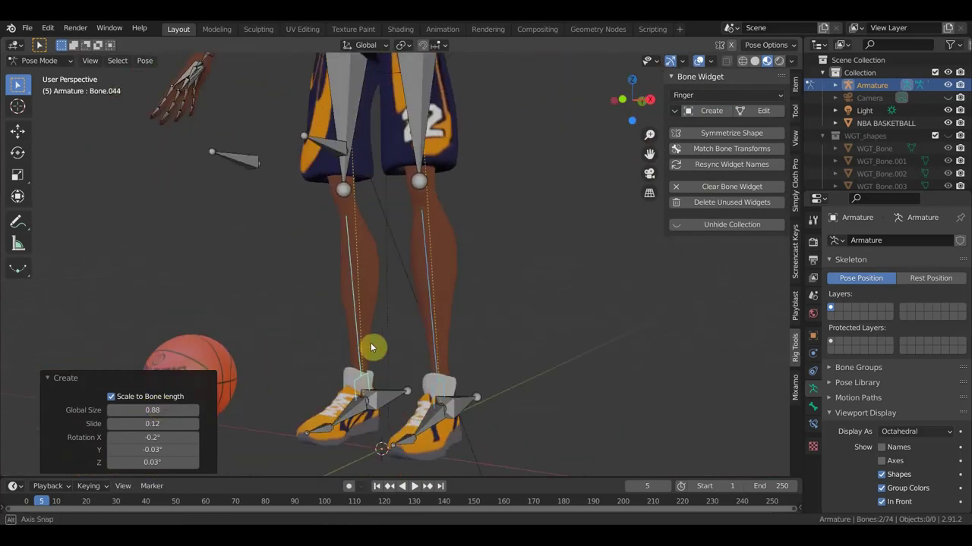
mouse_move(568, 259)
middle_down()
mouse_move(561, 239)
mouse_move(540, 305)
middle_up()
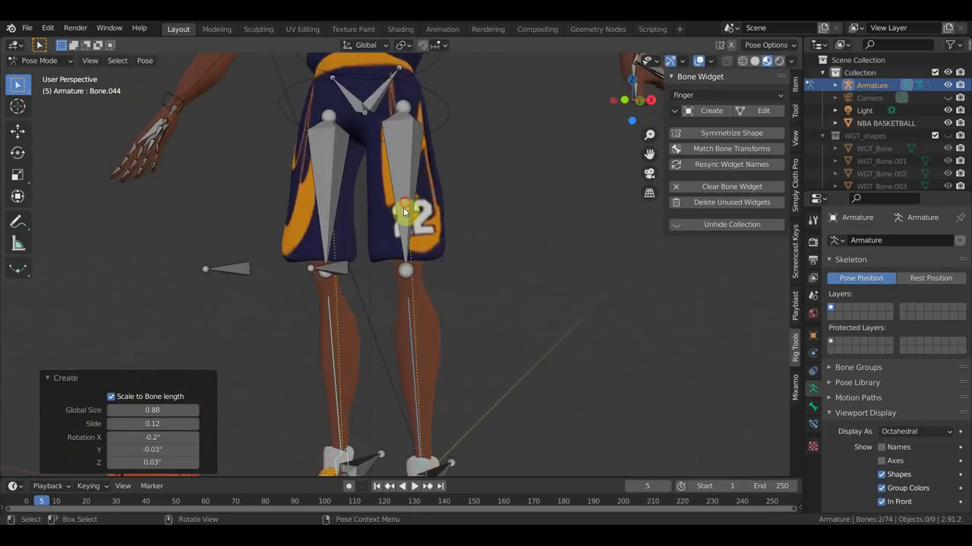
Select the left and right thigh bones and create Finger widgets on both
click(361, 202)
shift+click(333, 186)
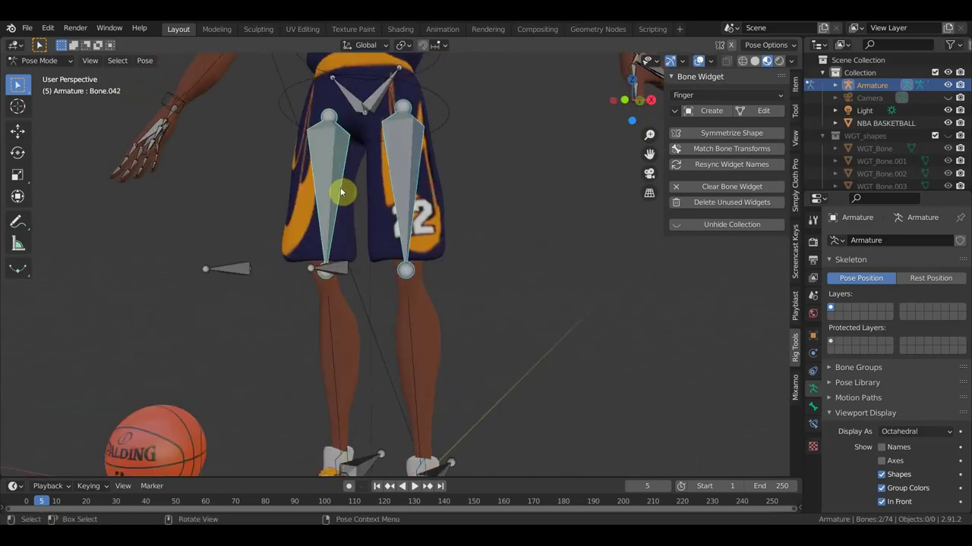
click(712, 111)
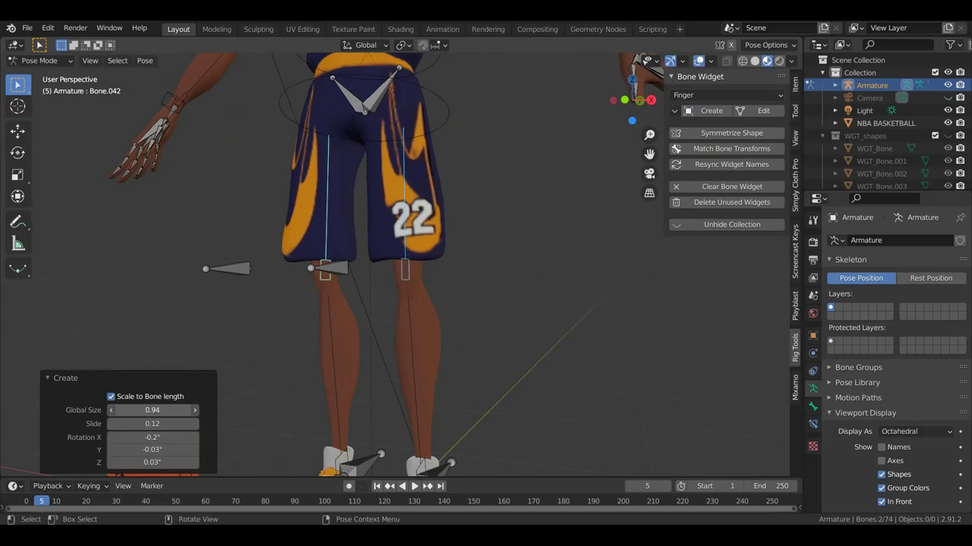
mouse_move(380, 368)
middle_down()
mouse_move(519, 374)
mouse_move(508, 372)
mouse_move(492, 333)
mouse_move(466, 373)
mouse_move(415, 379)
mouse_move(423, 301)
mouse_move(410, 318)
mouse_move(422, 336)
mouse_move(396, 269)
mouse_move(341, 325)
middle_up()
Select both foot bones and add Cube widgets shrunk to a global size of 0.16
click(470, 293)
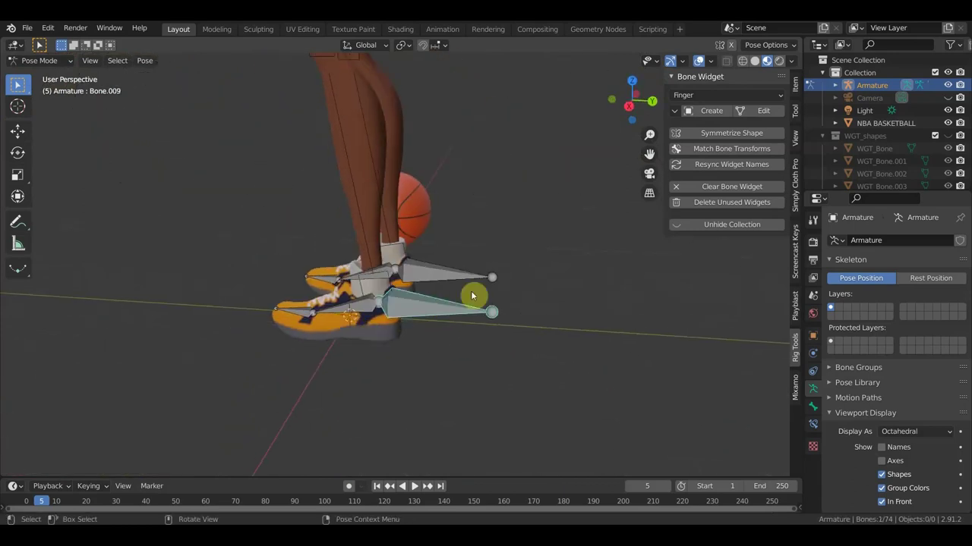
shift+click(462, 272)
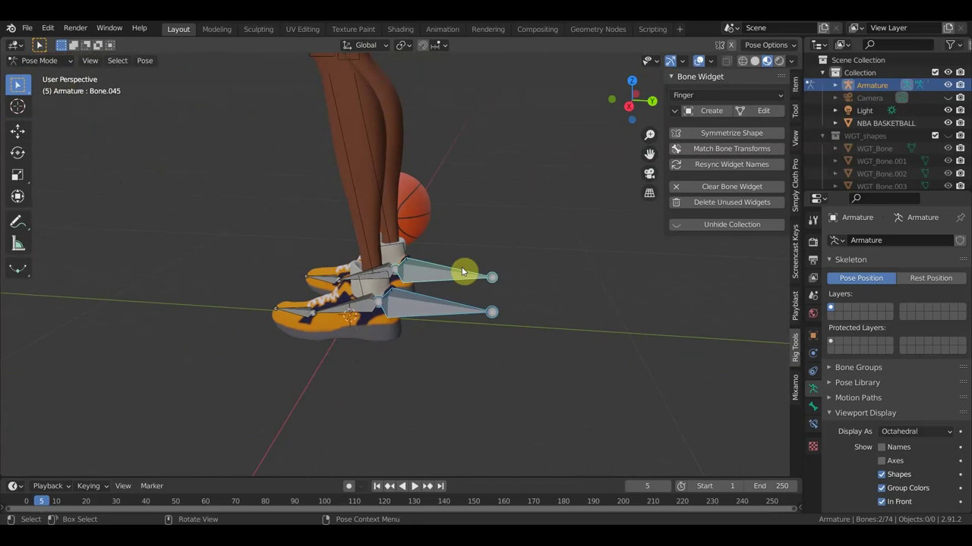
click(721, 96)
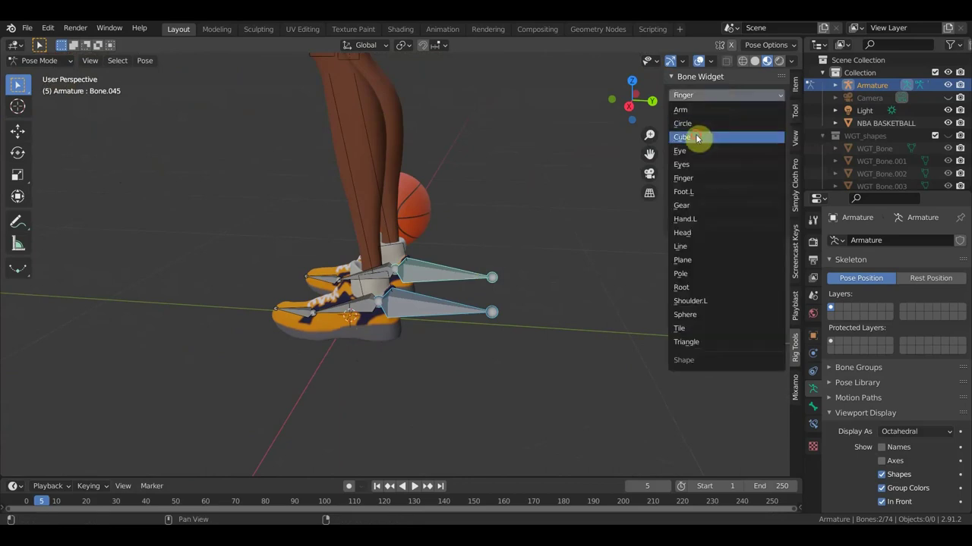
click(697, 137)
click(714, 111)
double_click(179, 410)
text(0.16)
key(Return)
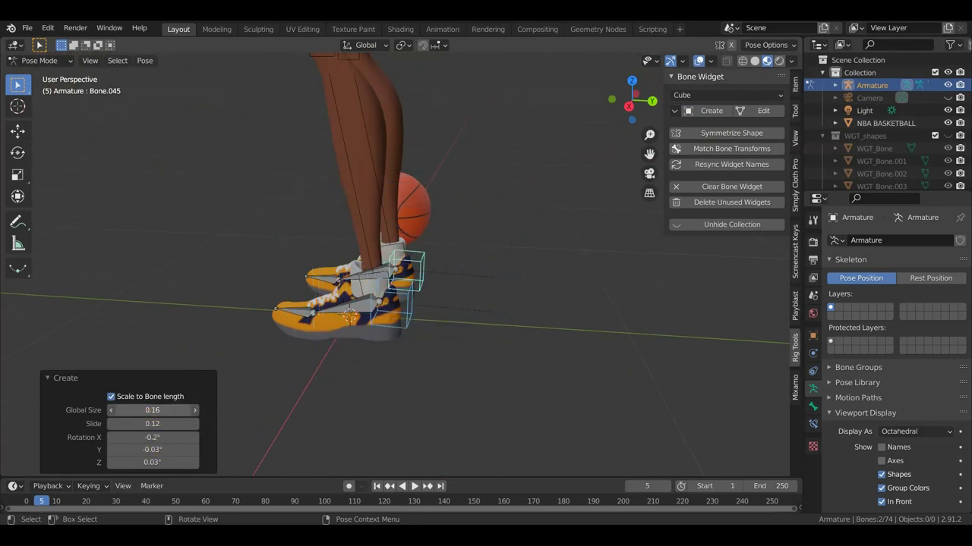
mouse_move(341, 354)
middle_down()
mouse_move(501, 346)
mouse_move(494, 243)
mouse_move(508, 309)
mouse_move(570, 303)
mouse_move(507, 307)
middle_up()
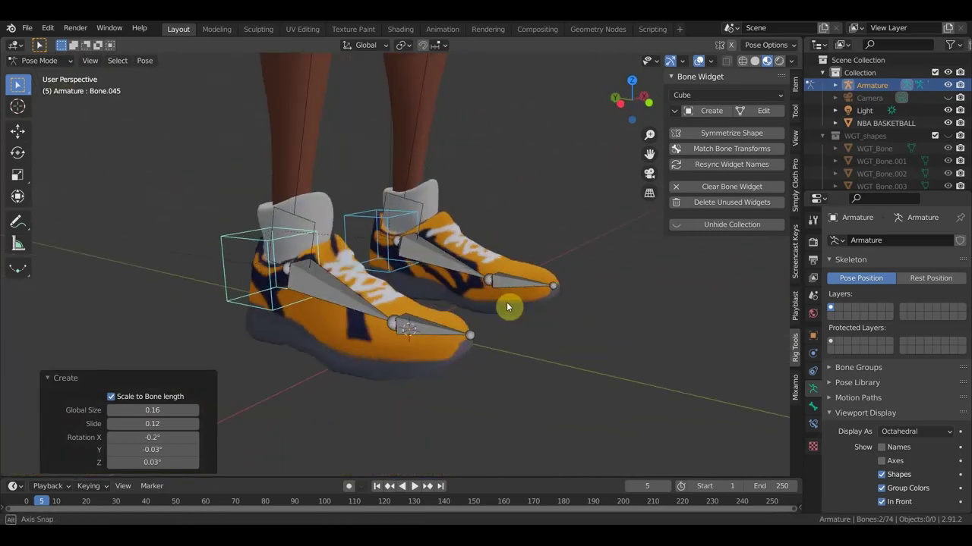
Select the left and right shoe bones and create Finger widgets on them
click(336, 296)
shift+click(440, 262)
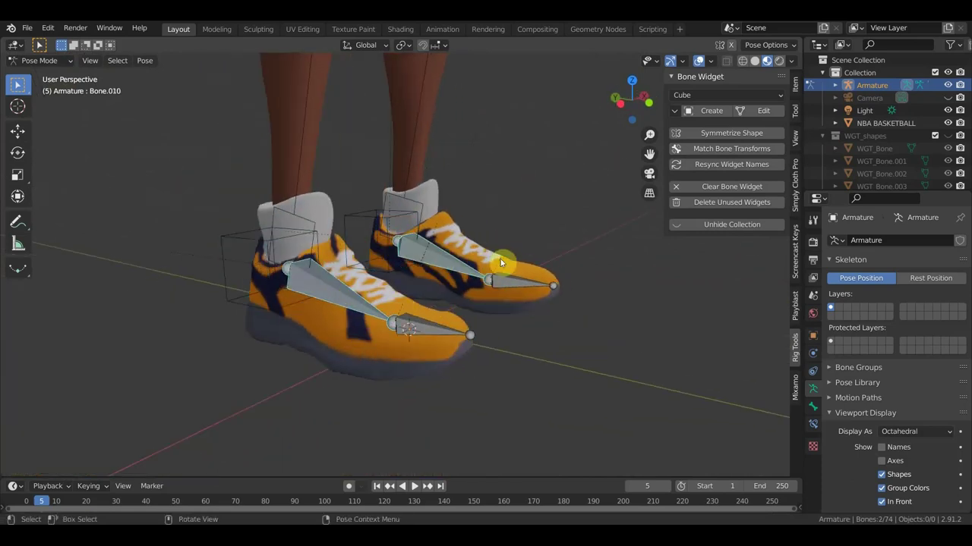
click(713, 96)
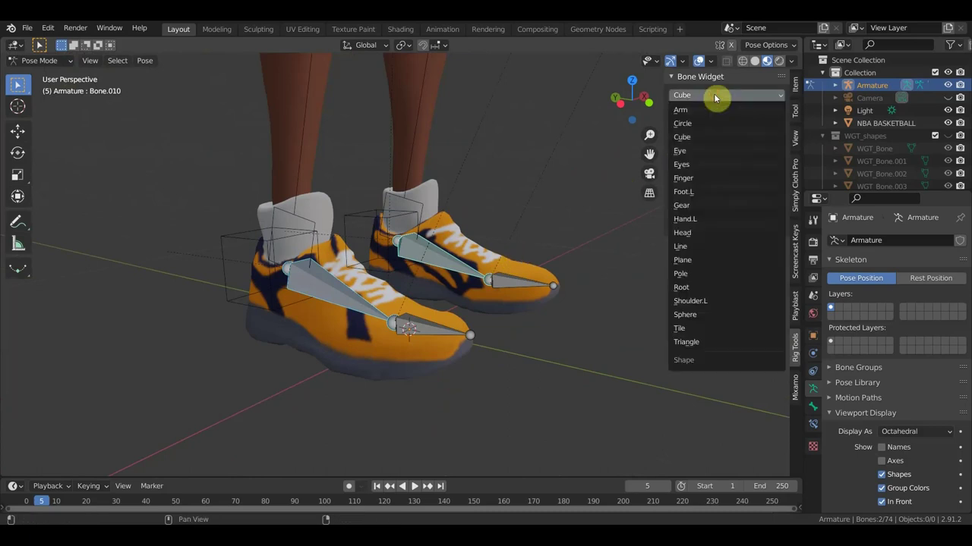
key(f)
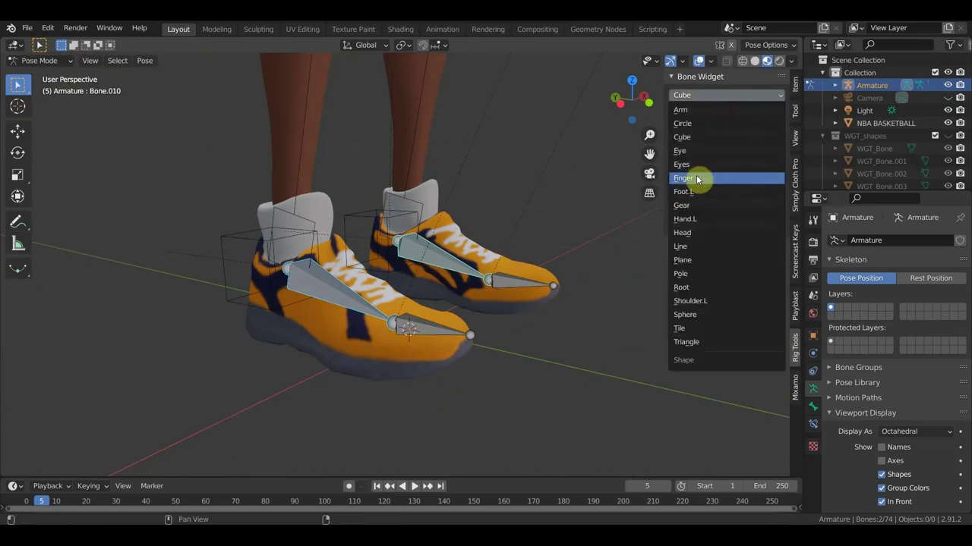
click(696, 178)
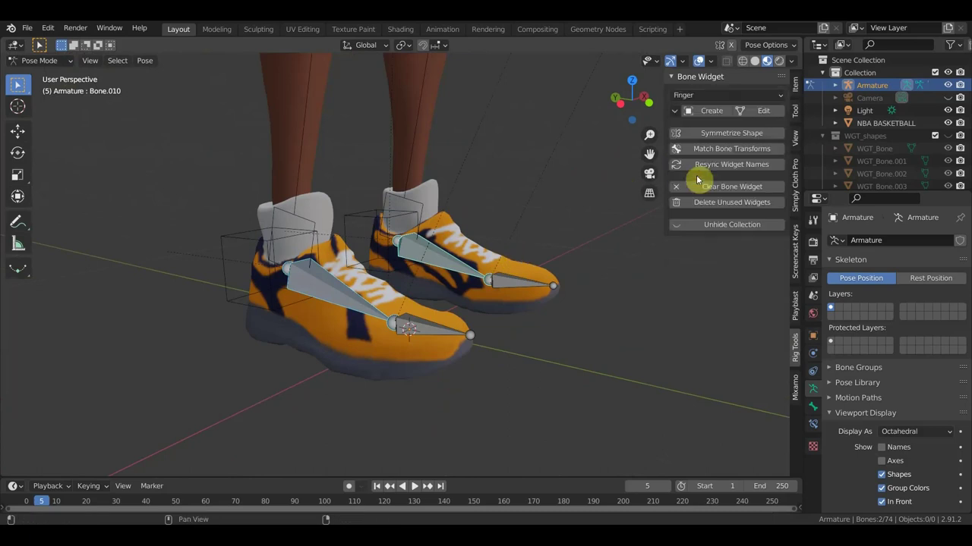
click(714, 113)
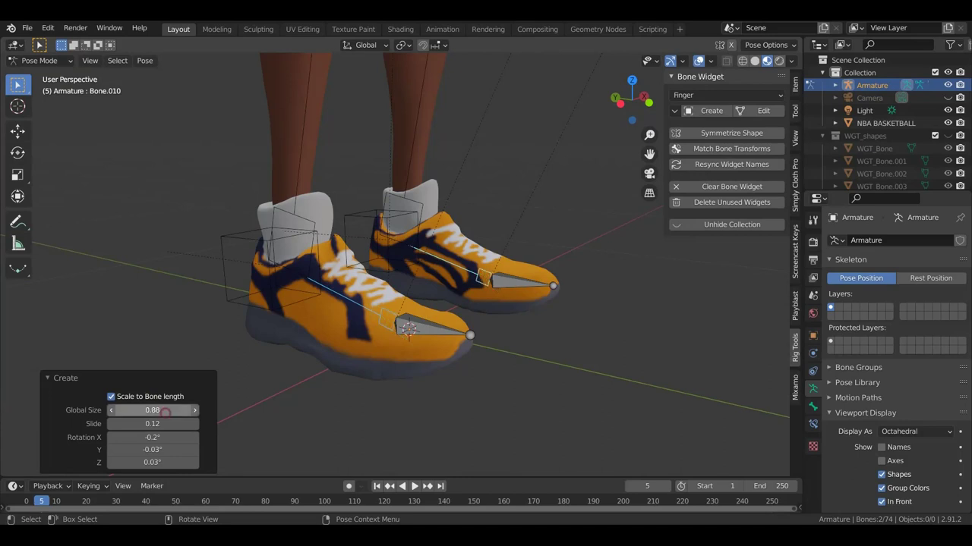
Add Finger widgets to both toe bones and hide the NBA BASKETBALL object
click(447, 330)
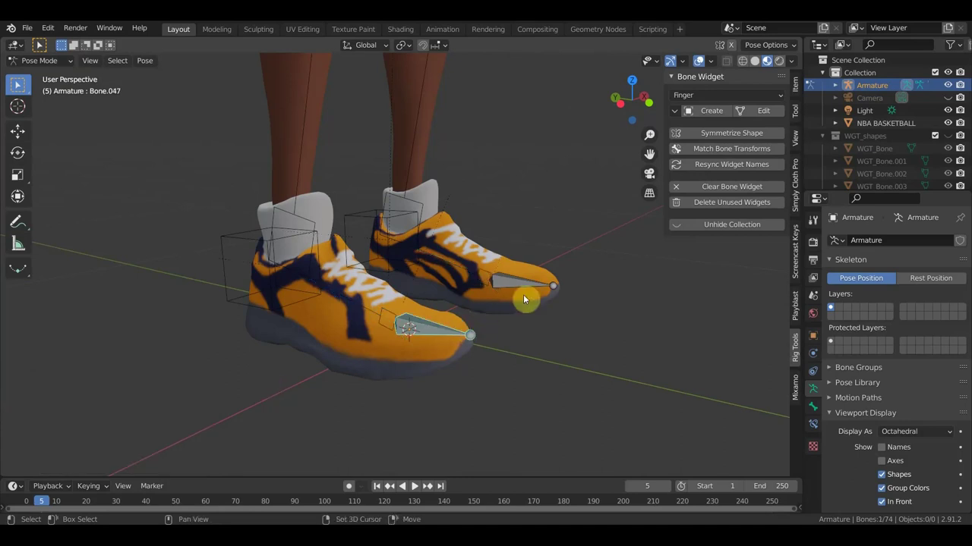
shift+click(529, 284)
click(706, 111)
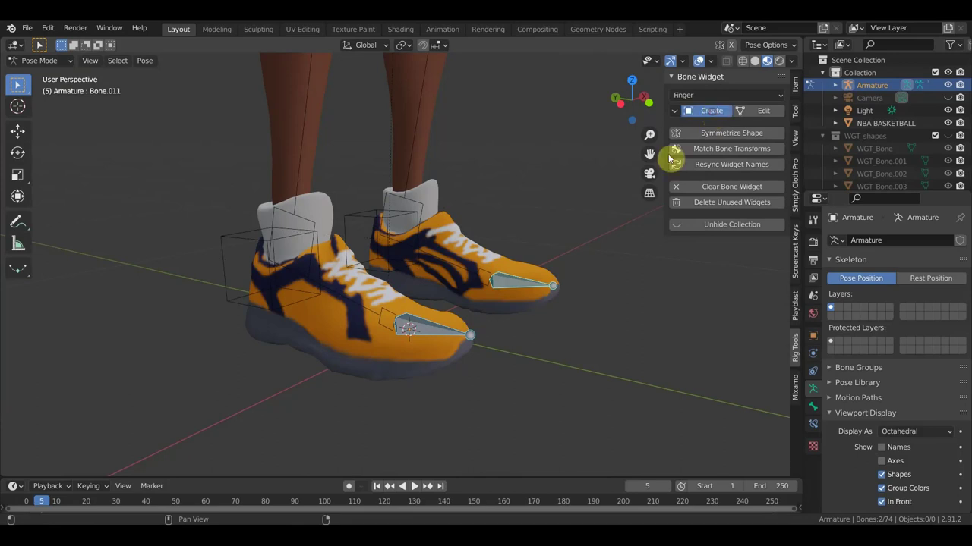
mouse_move(534, 304)
middle_down()
mouse_move(406, 347)
mouse_move(403, 317)
middle_up()
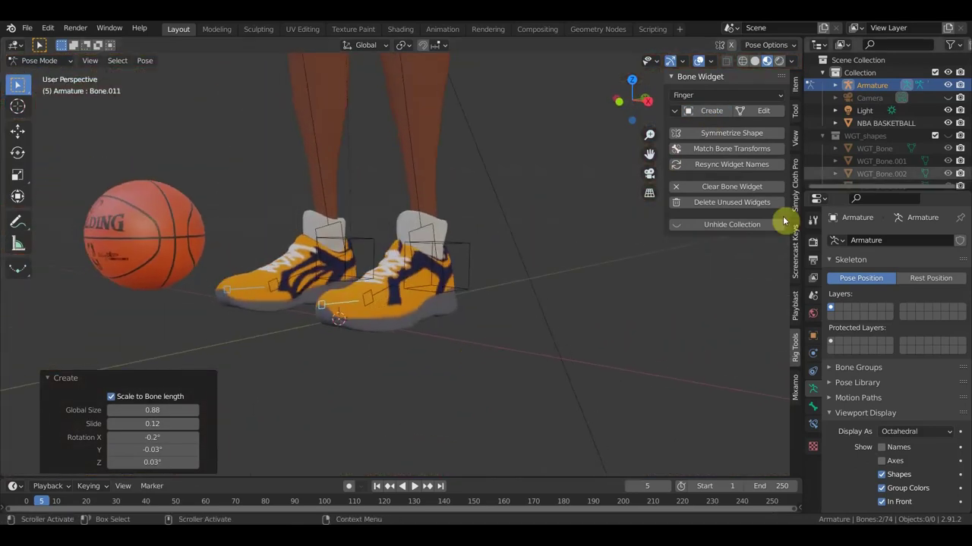
click(948, 123)
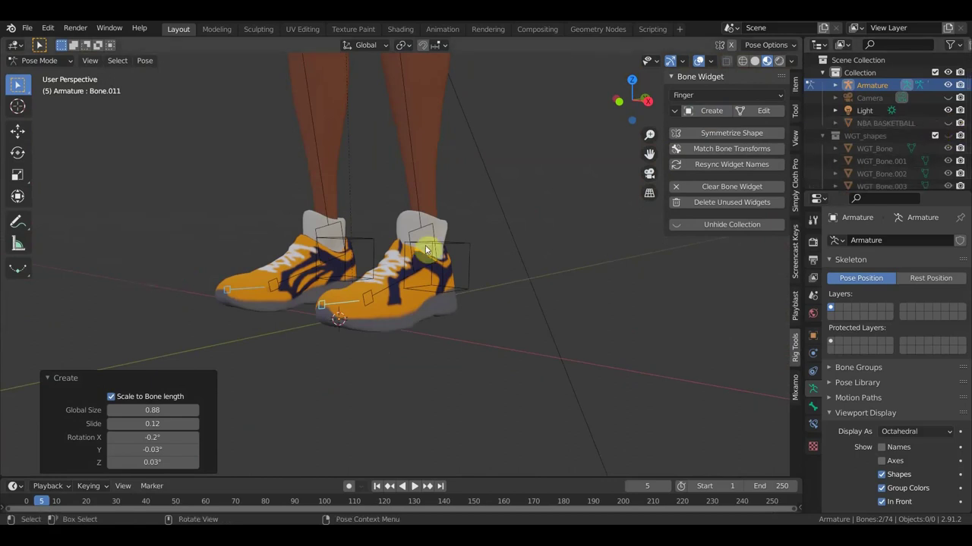
click(319, 311)
middle_drag(436, 349, 377, 342)
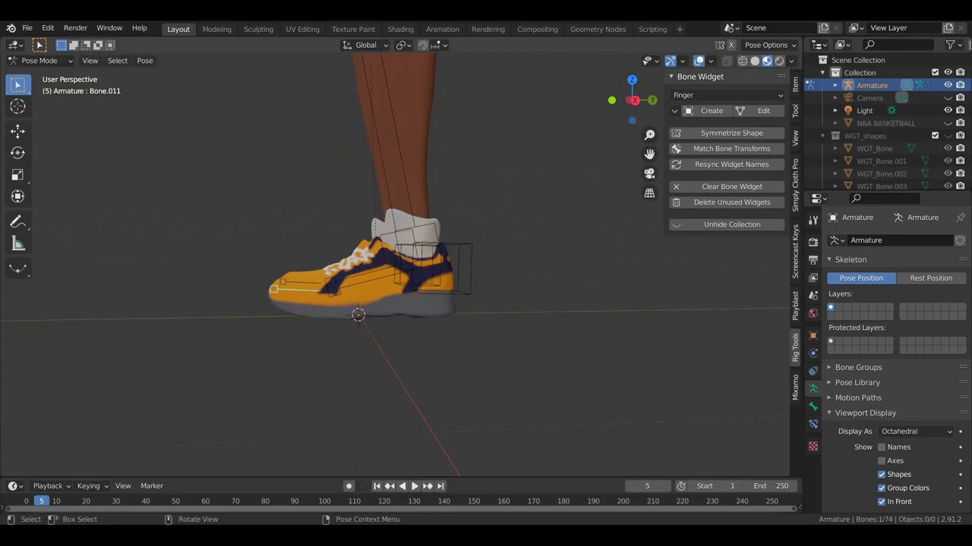
key(r)
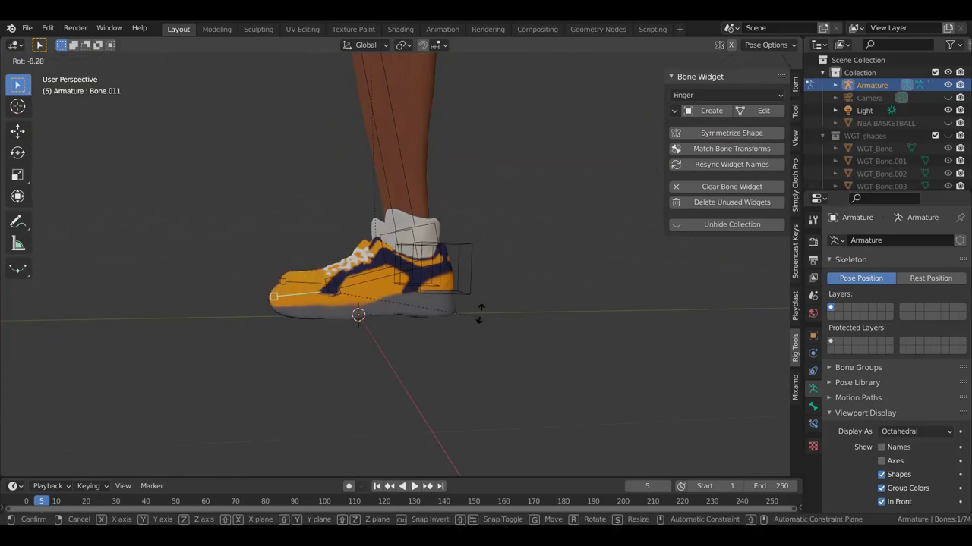
click(478, 344)
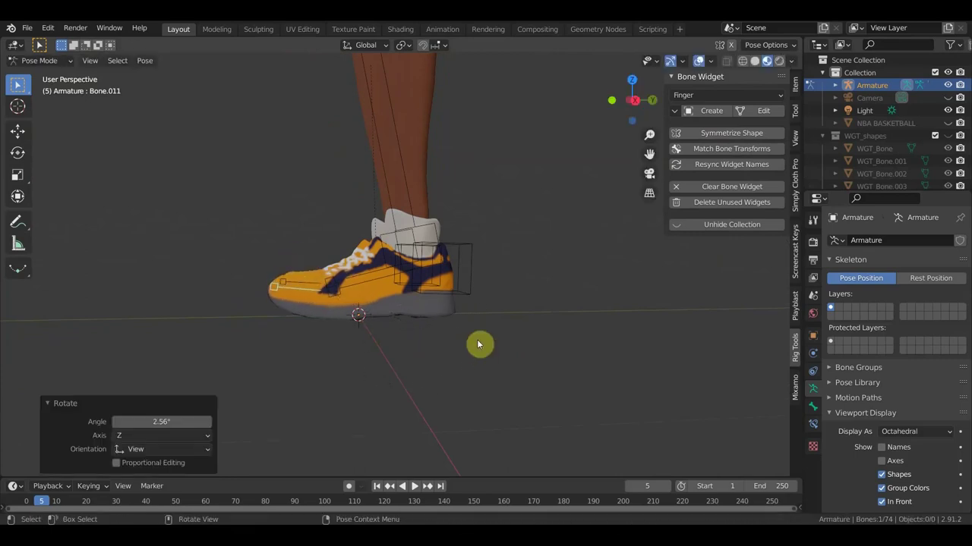
key(ctrl+z)
scroll(552, 303, down, 2)
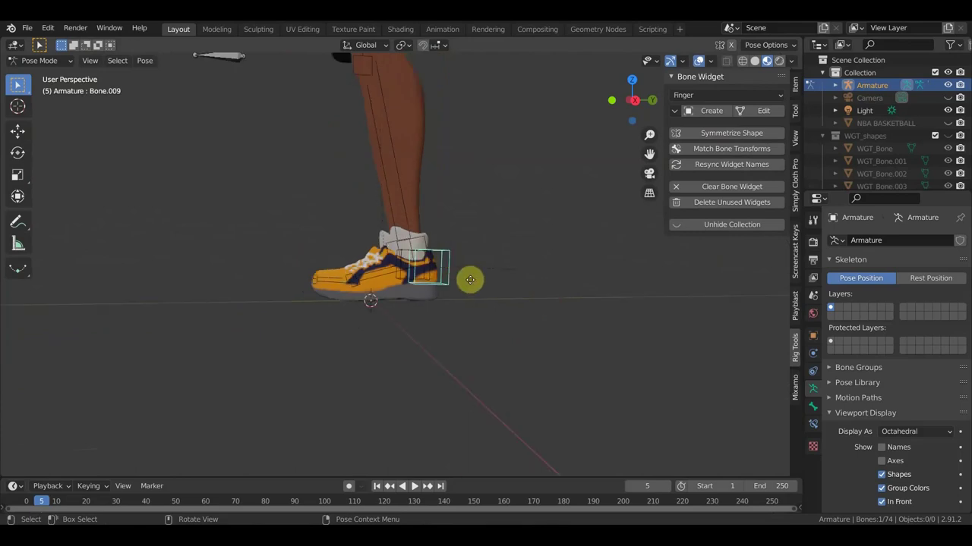
key(g)
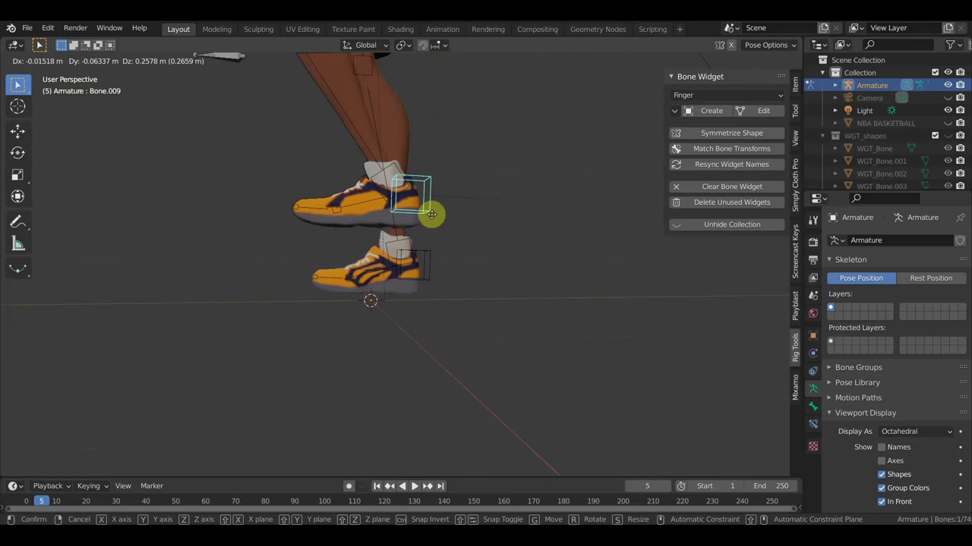
click(441, 247)
key(ctrl+z)
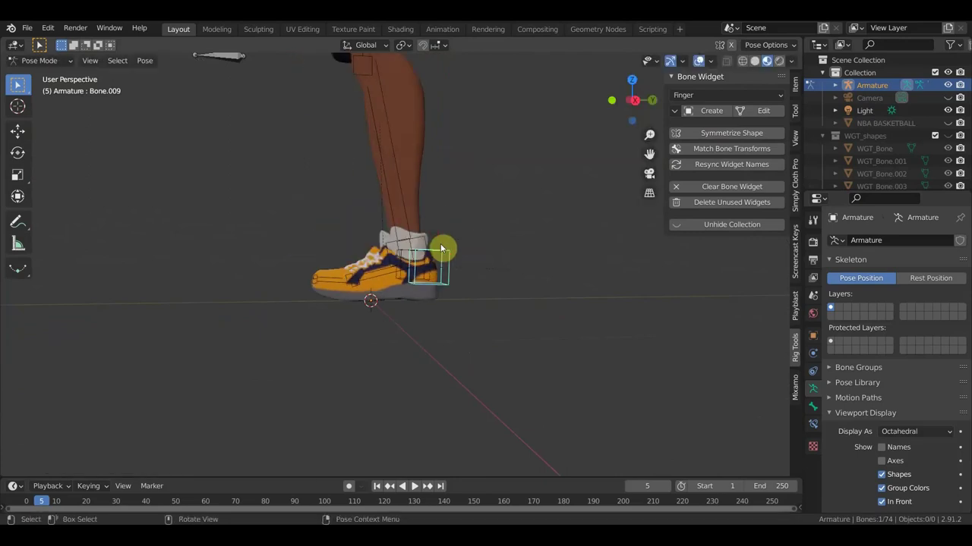
middle_drag(494, 227, 659, 412)
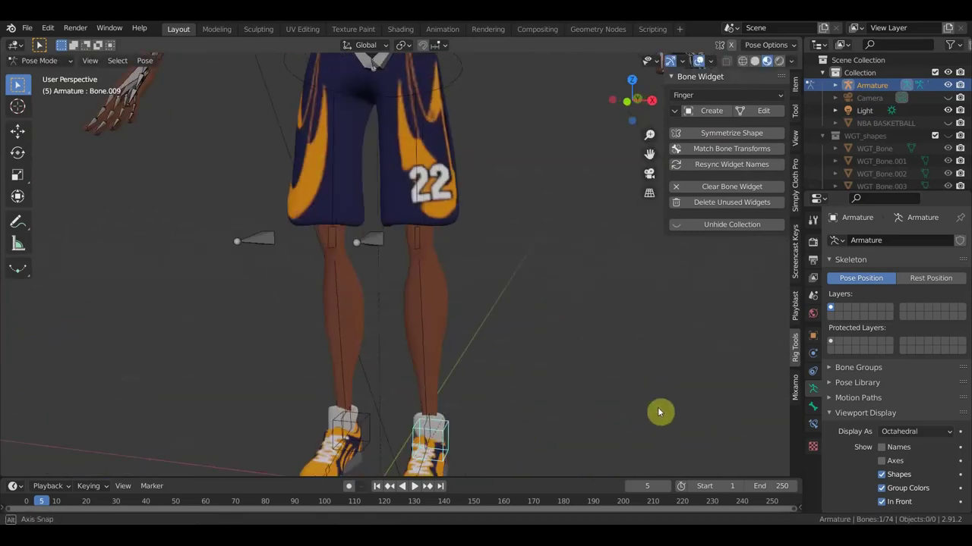
shift+middle_drag(555, 321, 585, 468)
mouse_move(253, 387)
middle_down()
mouse_move(368, 405)
mouse_move(382, 397)
mouse_move(321, 379)
mouse_move(365, 342)
mouse_move(247, 334)
mouse_move(503, 304)
mouse_move(341, 330)
mouse_move(418, 334)
mouse_move(339, 347)
mouse_move(373, 360)
middle_up()
mouse_move(460, 314)
middle_down()
mouse_move(510, 372)
mouse_move(460, 354)
mouse_move(507, 357)
mouse_move(506, 321)
mouse_move(532, 406)
mouse_move(506, 278)
mouse_move(484, 251)
mouse_move(494, 276)
mouse_move(397, 257)
middle_up()
shift+click(387, 267)
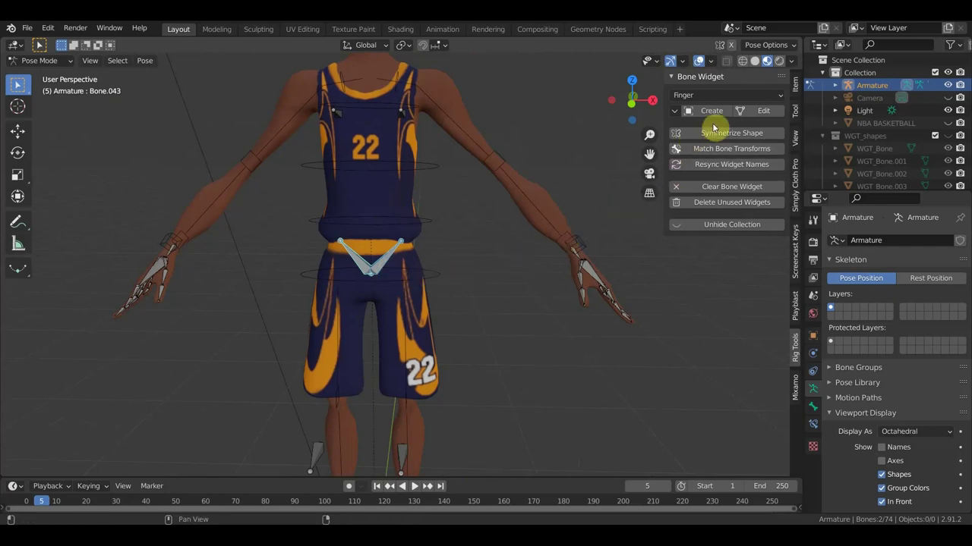
click(714, 97)
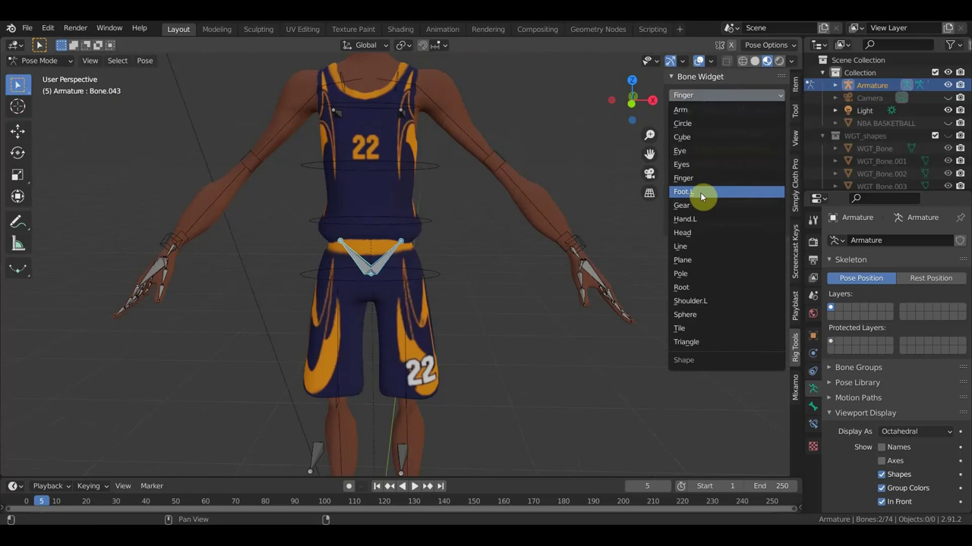
click(701, 197)
click(711, 110)
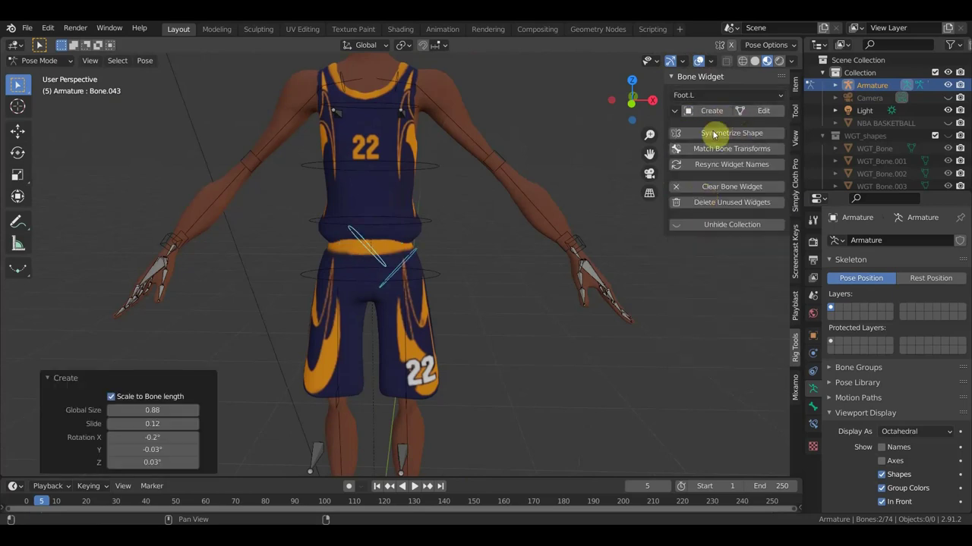
scroll(523, 262, up, 2)
scroll(546, 251, up, 2)
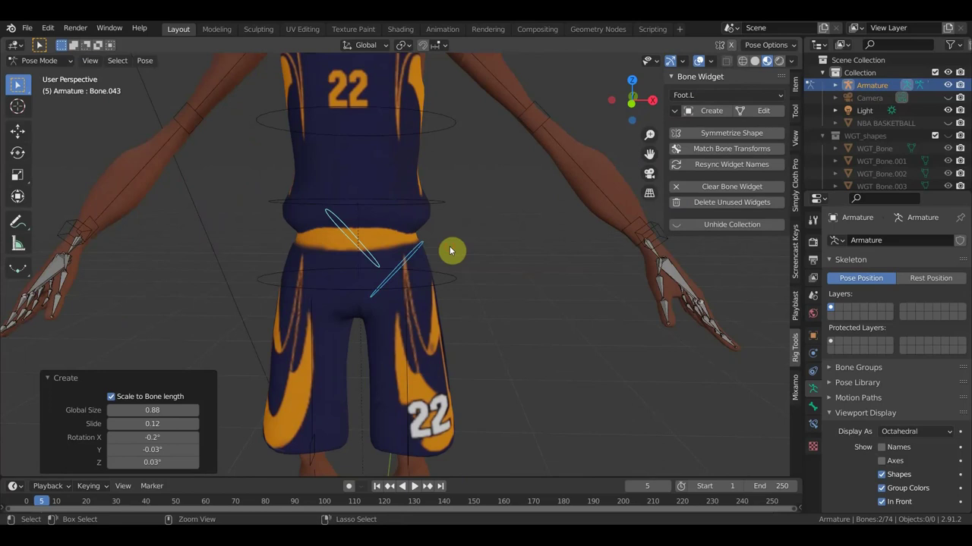
click(720, 136)
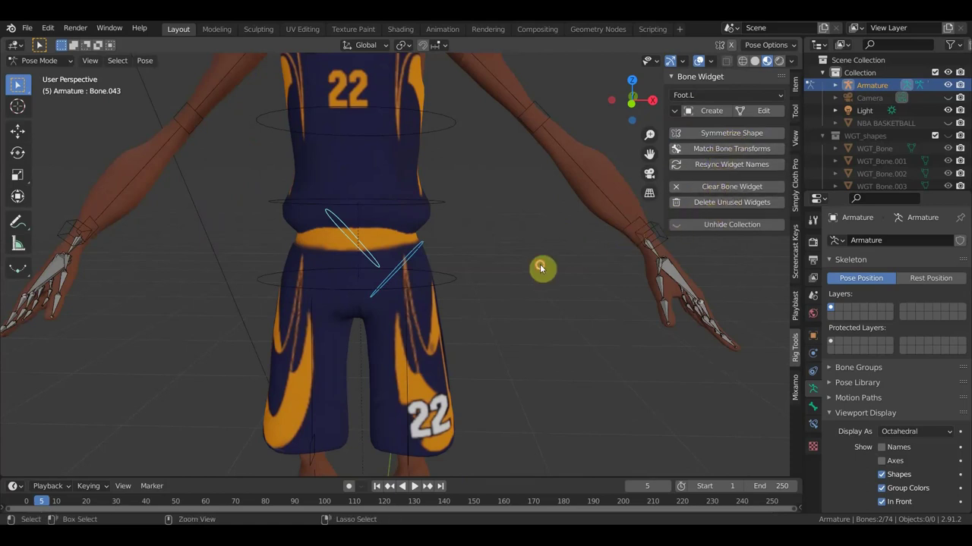
key(ctrl+z)
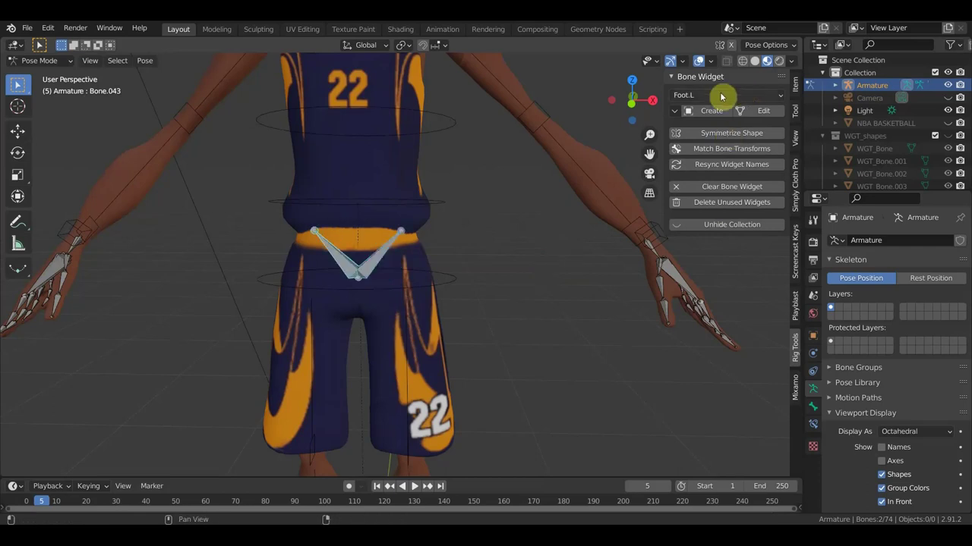
Give one hip bone a Foot.L widget at global size 1.00 with a slight rotation tilt
click(385, 257)
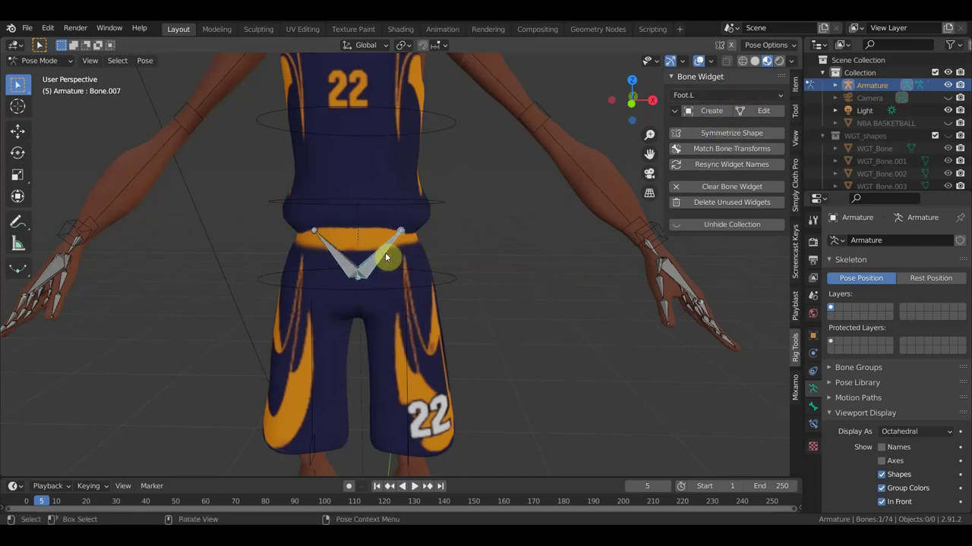
click(712, 110)
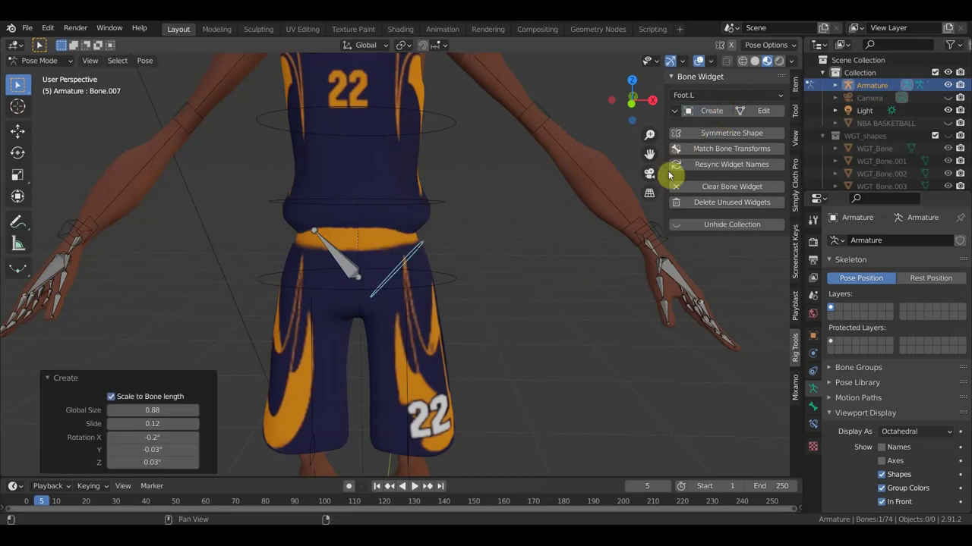
key(ctrl+z)
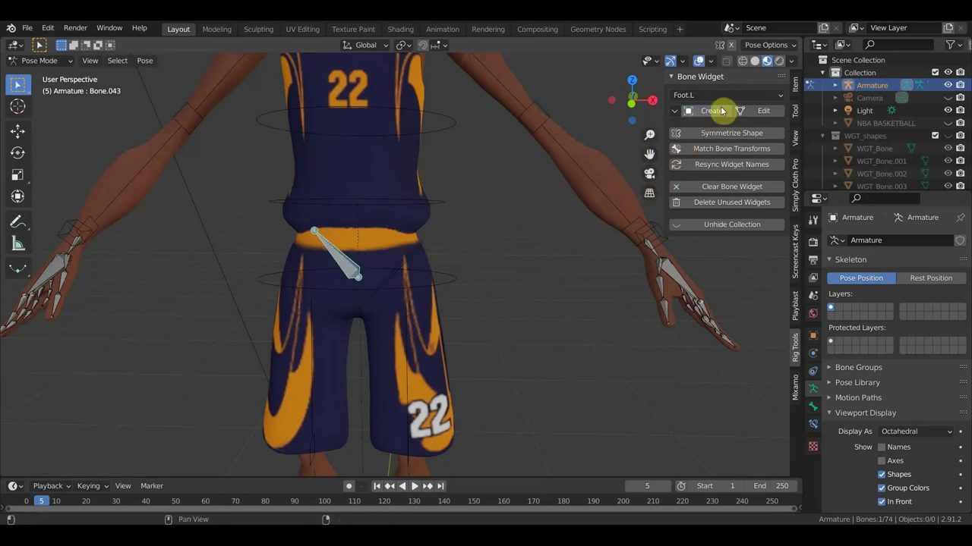
click(711, 111)
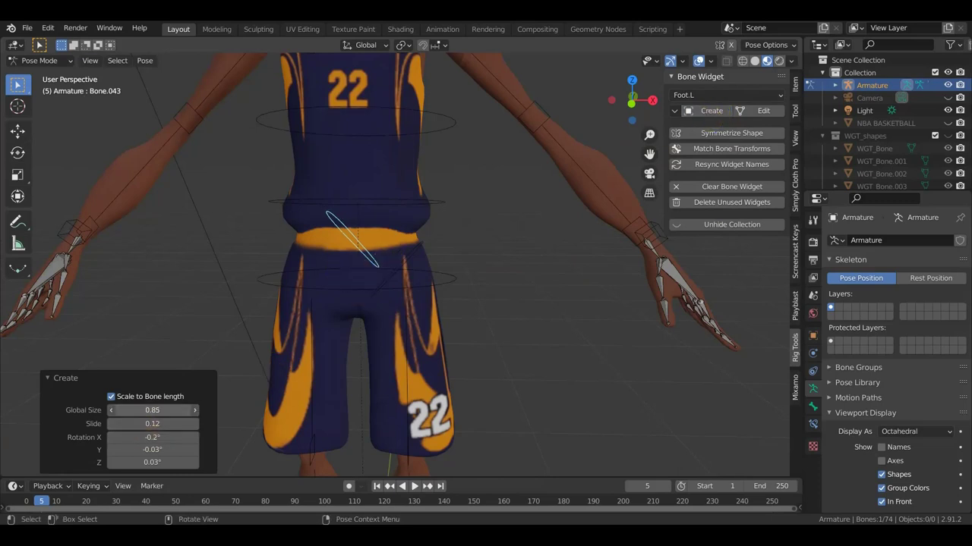
drag(152, 410, 182, 424)
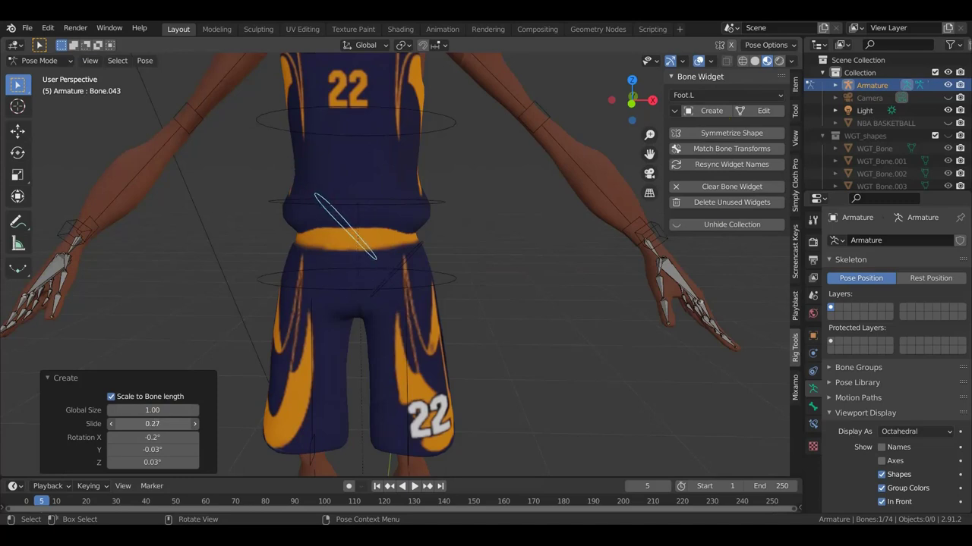
drag(149, 423, 147, 424)
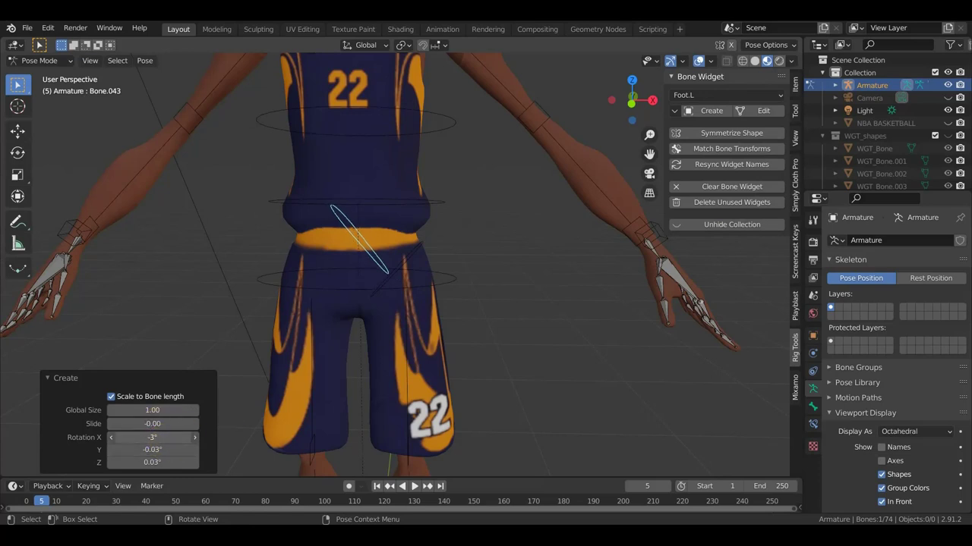
drag(149, 450, 151, 463)
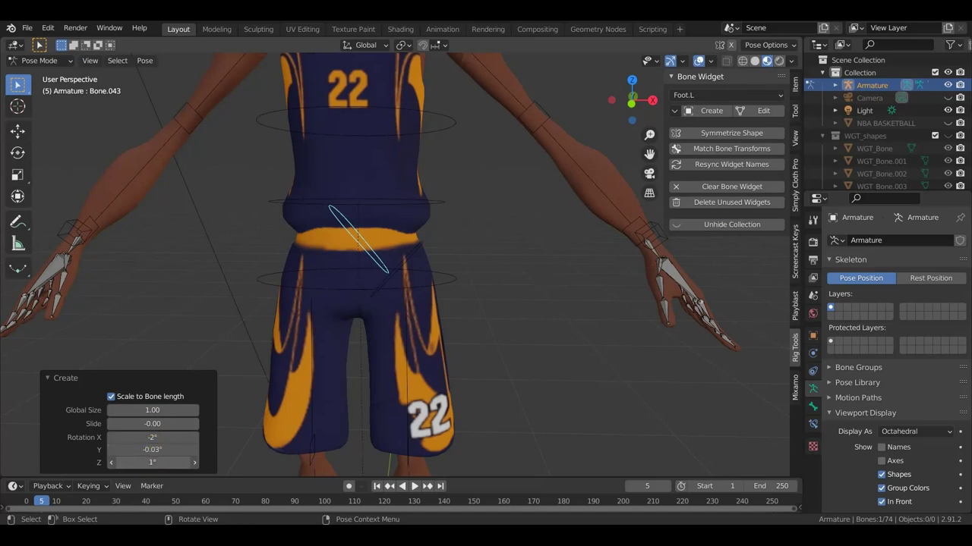
Select the other hip bone, undo its widget and create a trial Cube widget
click(375, 260)
key(ctrl+z)
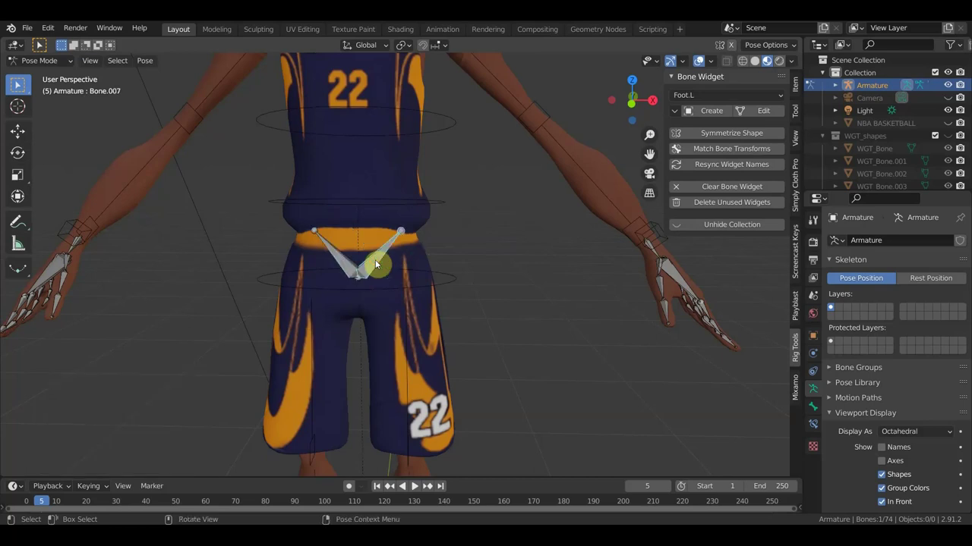
click(712, 95)
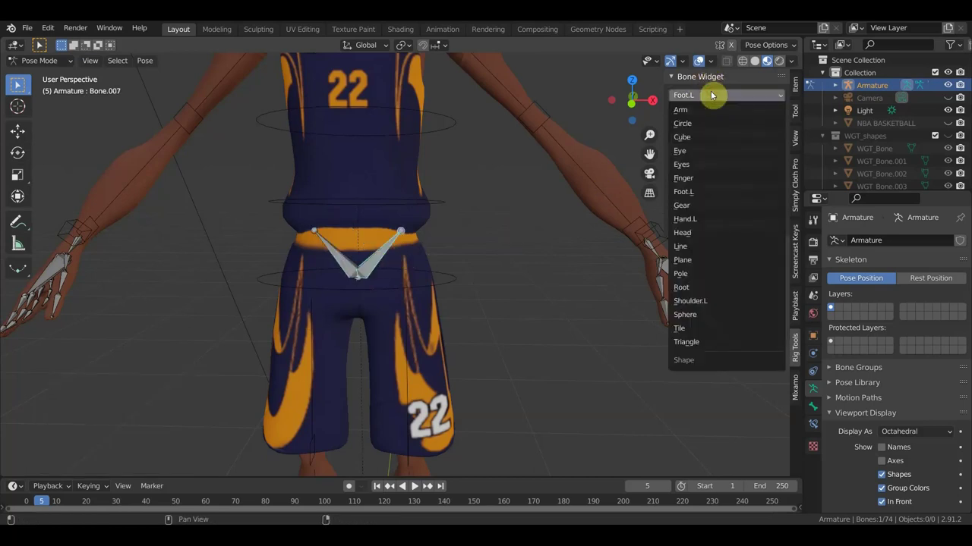
click(697, 138)
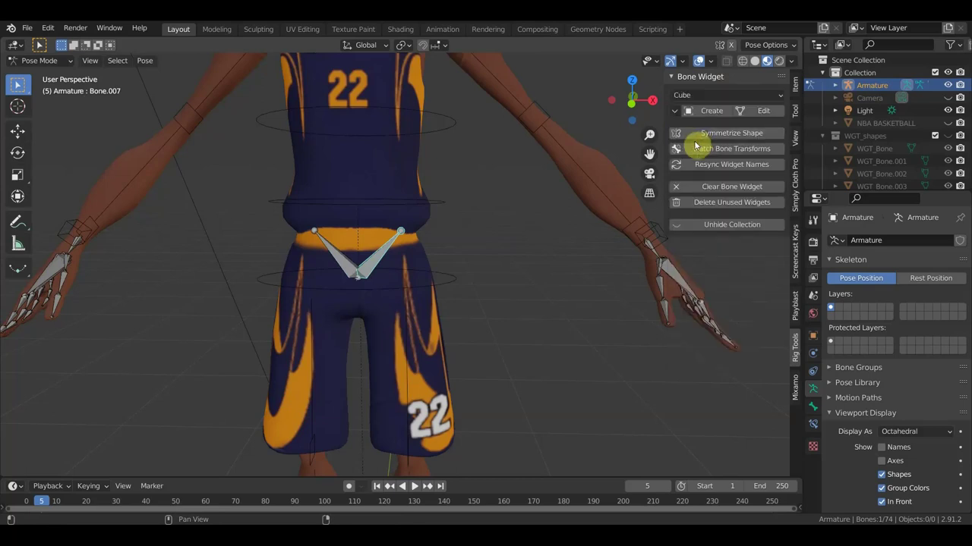
click(711, 113)
Undo the Cube widget and choose Sphere as the widget shape
mouse_move(633, 193)
middle_down()
mouse_move(509, 261)
mouse_move(535, 247)
middle_up()
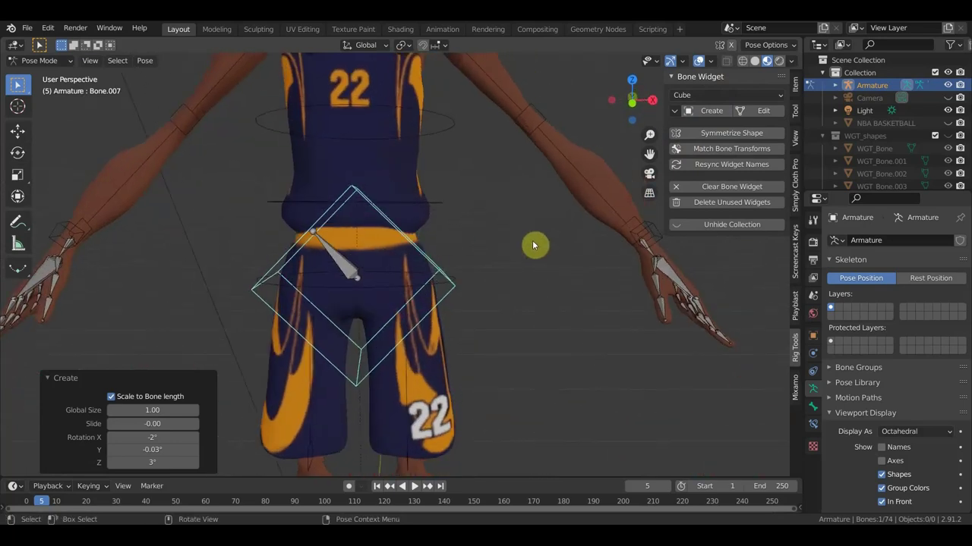
key(ctrl+z)
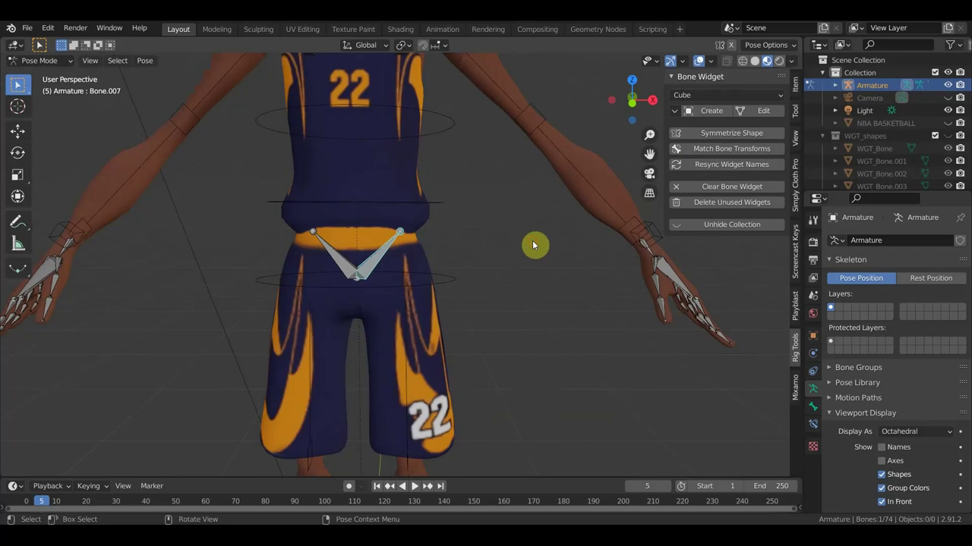
click(716, 96)
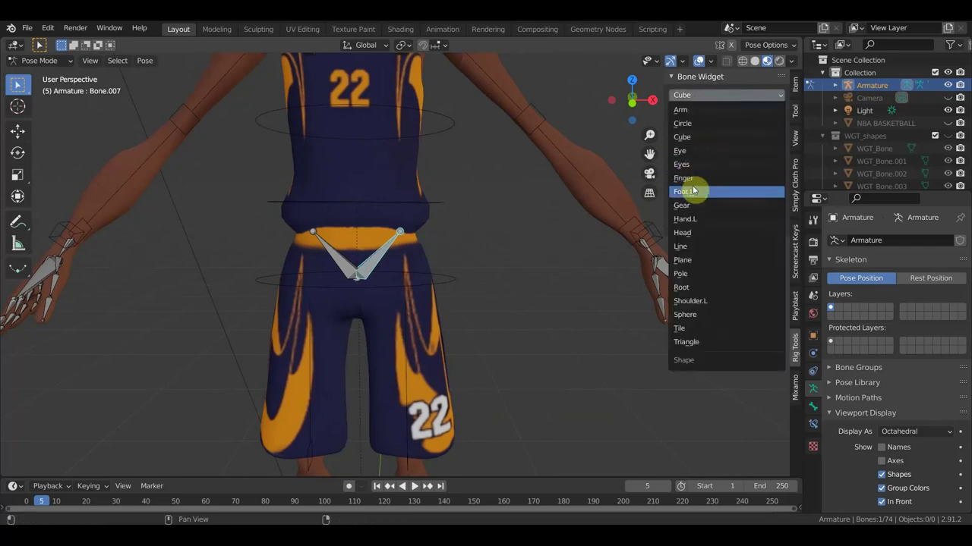
click(695, 315)
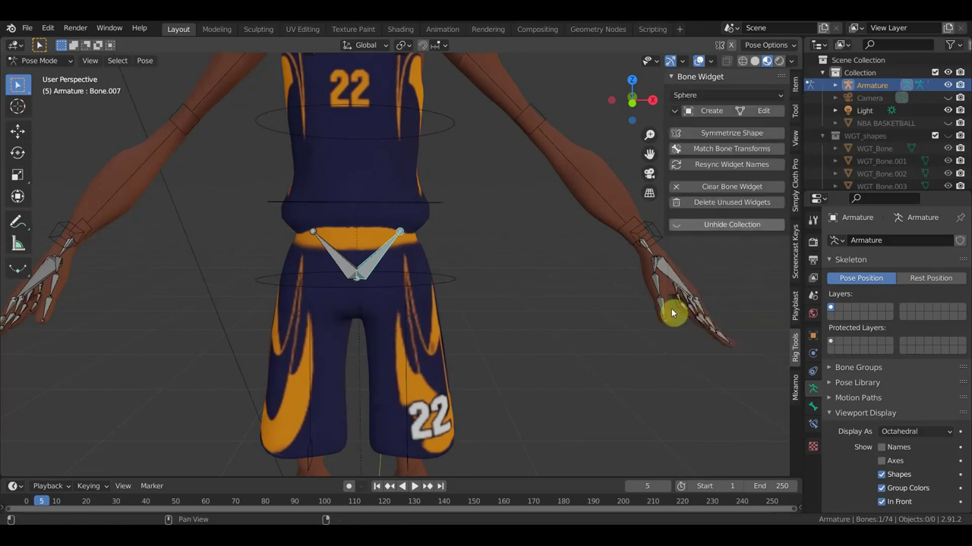
Create a Sphere widget on the hip bone at global size 1.96 and slide 0.81
click(710, 110)
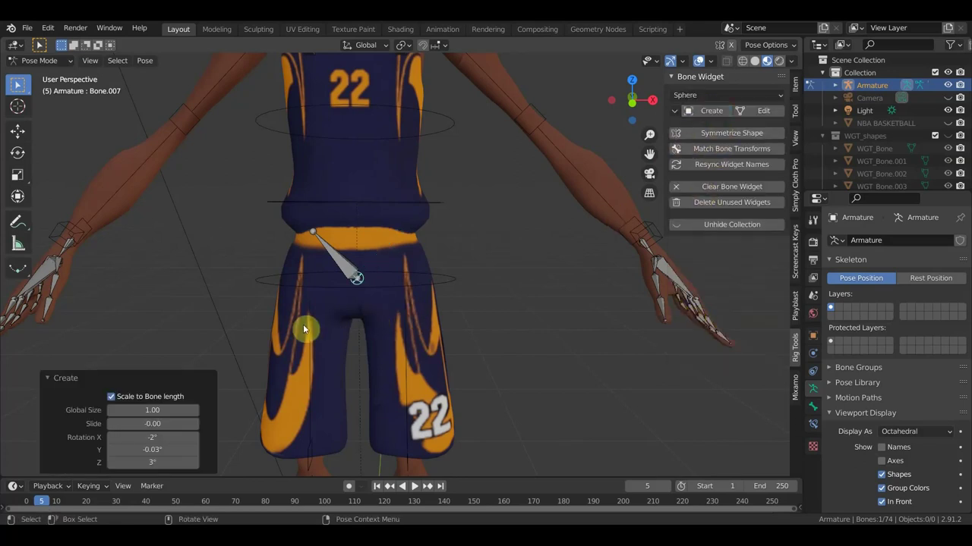
drag(153, 410, 155, 409)
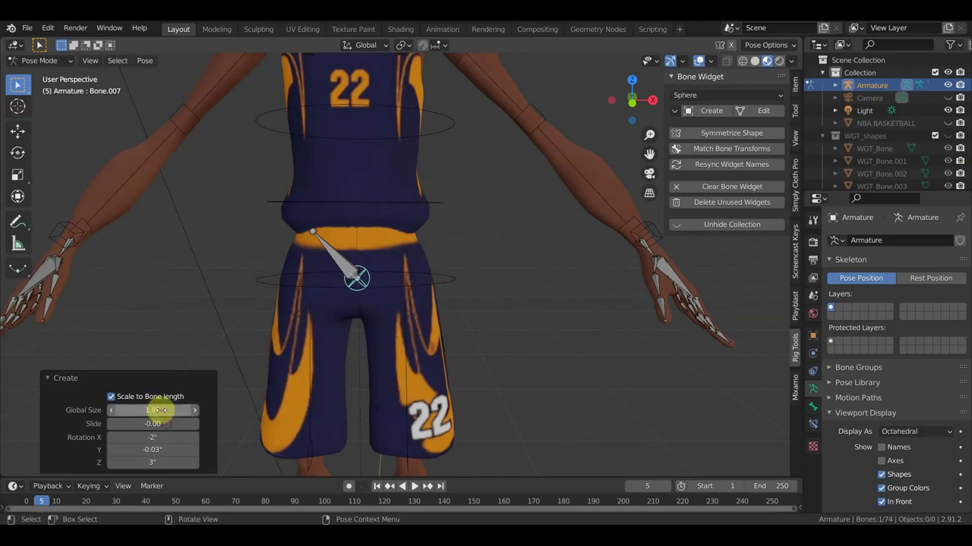
drag(156, 449, 149, 462)
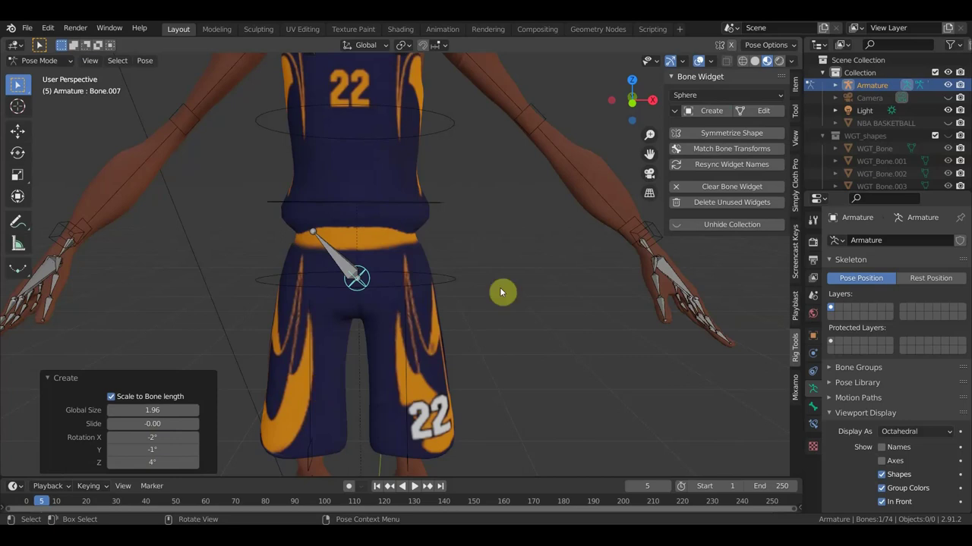
mouse_move(196, 424)
mouse_down()
mouse_move(145, 424)
mouse_move(182, 424)
mouse_up()
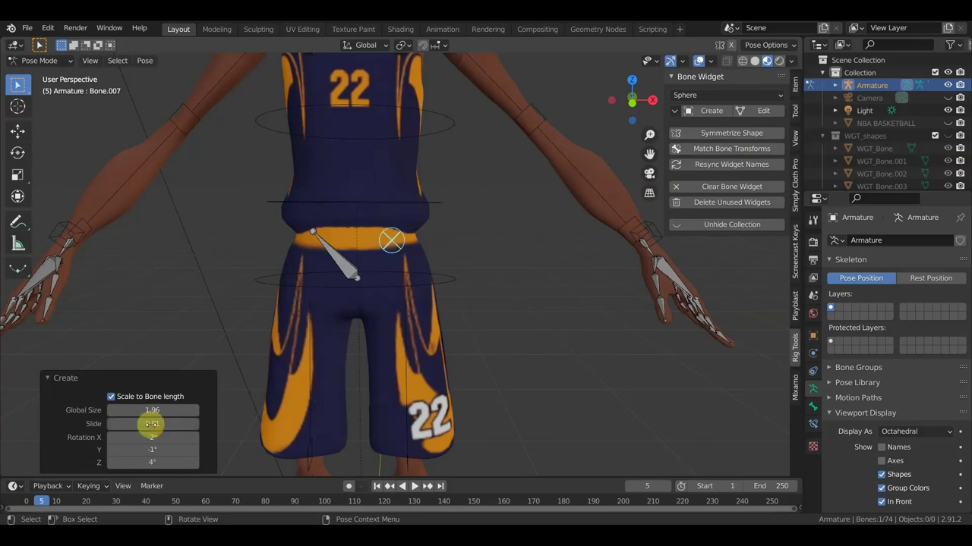
Give the opposite hip bone a Sphere widget too, then hide the widget sidebar
click(350, 271)
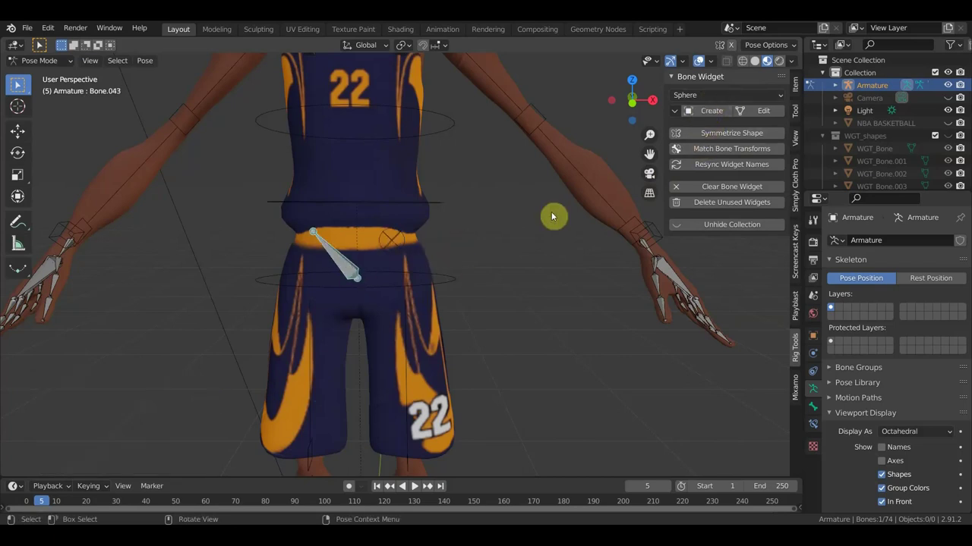
click(712, 111)
mouse_move(381, 273)
middle_down()
mouse_move(455, 288)
mouse_move(369, 278)
middle_up()
scroll(395, 278, down, 3)
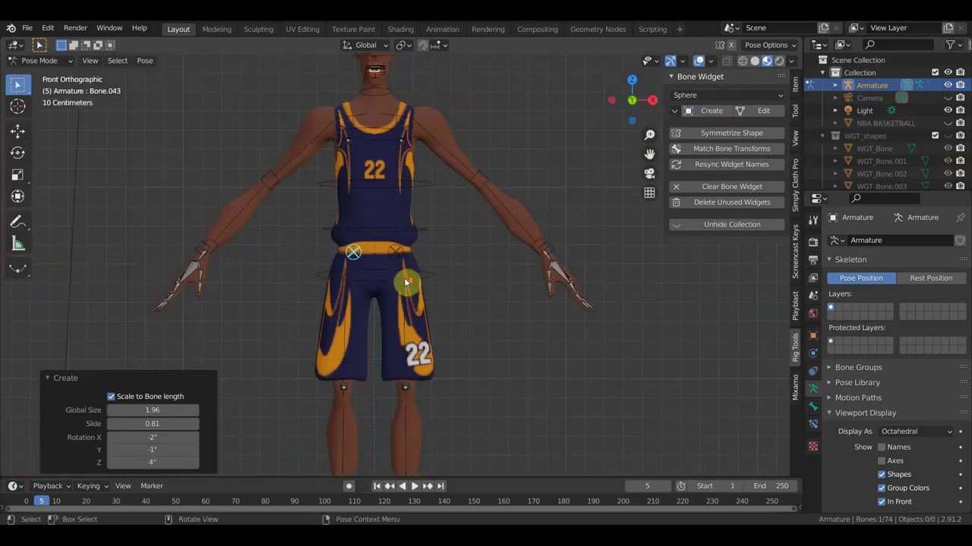
scroll(426, 280, down, 1)
scroll(426, 281, down, 2)
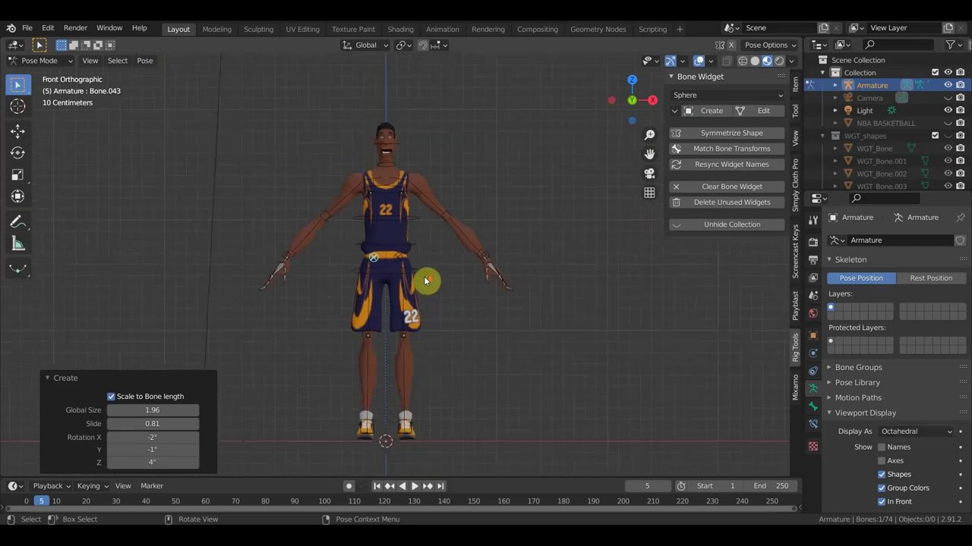
mouse_move(459, 265)
middle_down()
mouse_move(527, 279)
mouse_move(445, 281)
mouse_move(464, 274)
middle_up()
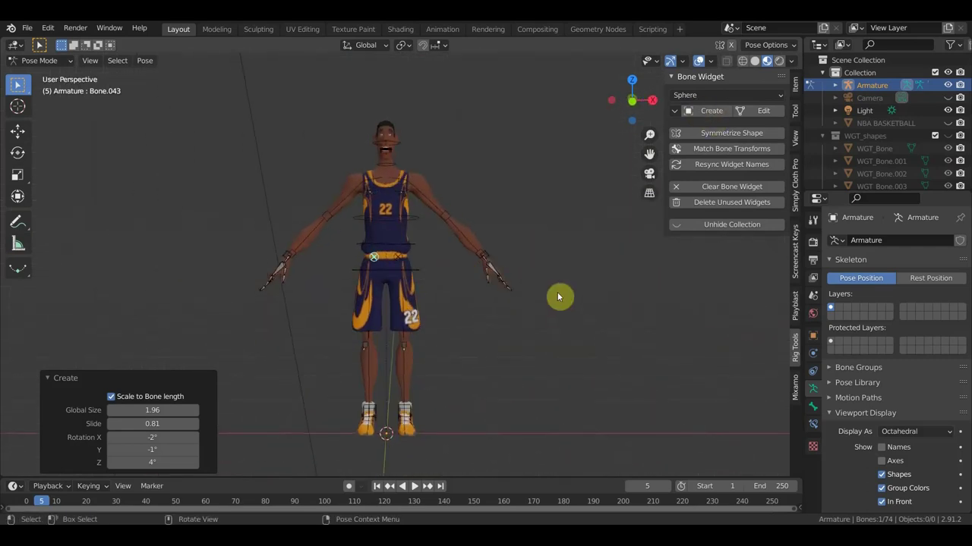
key(n)
scroll(548, 293, up, 2)
Select the right forearm bone together with the matching bone on the left arm
scroll(531, 289, up, 2)
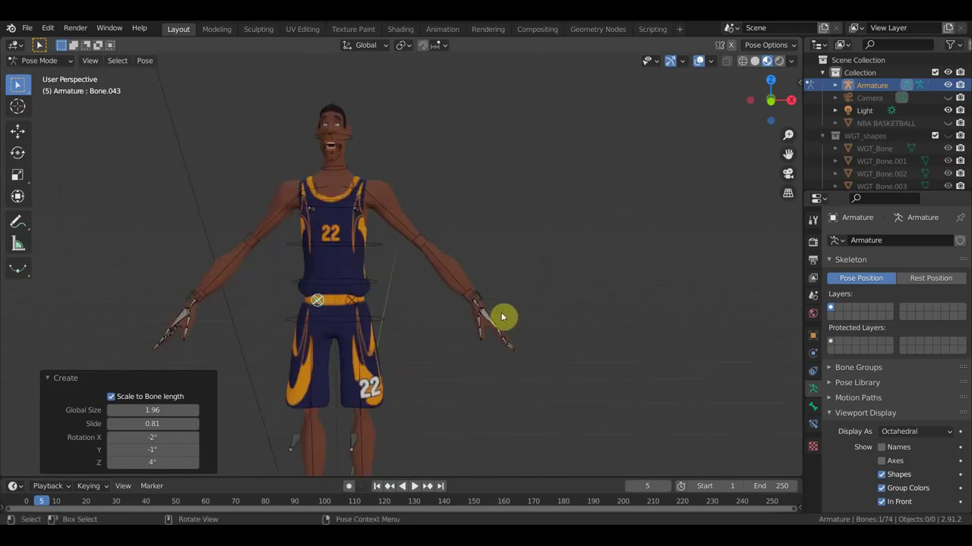
scroll(413, 266, up, 2)
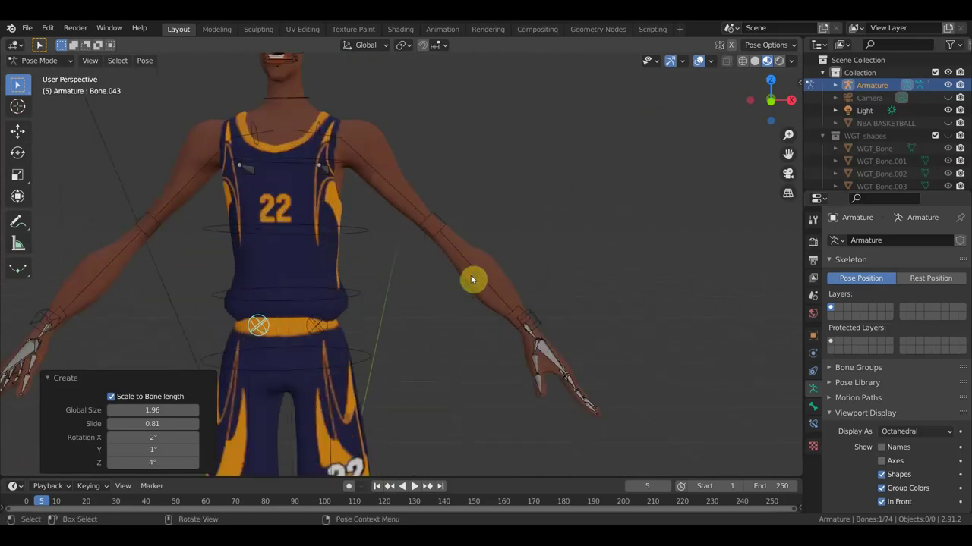
click(421, 208)
shift+click(397, 200)
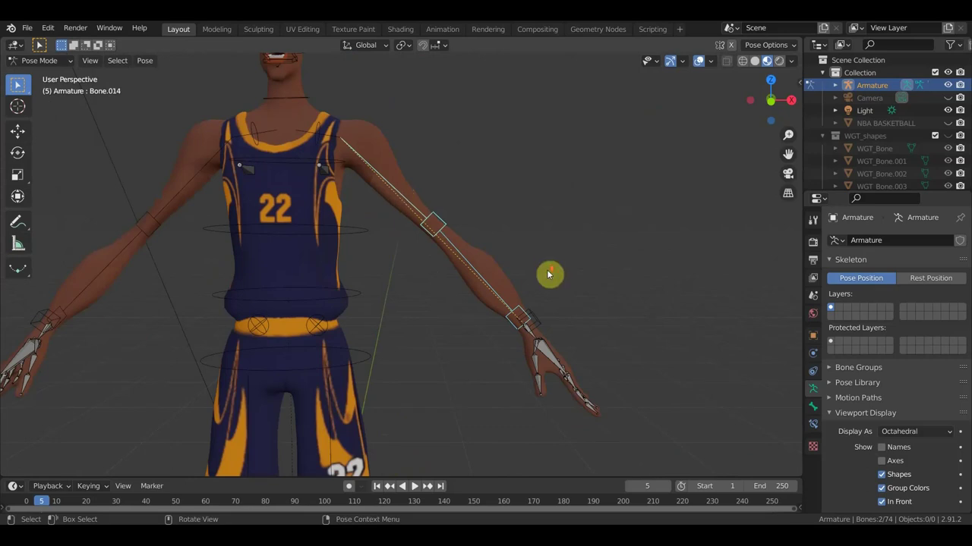
scroll(545, 277, down, 4)
shift+middle_drag(545, 277, 583, 272)
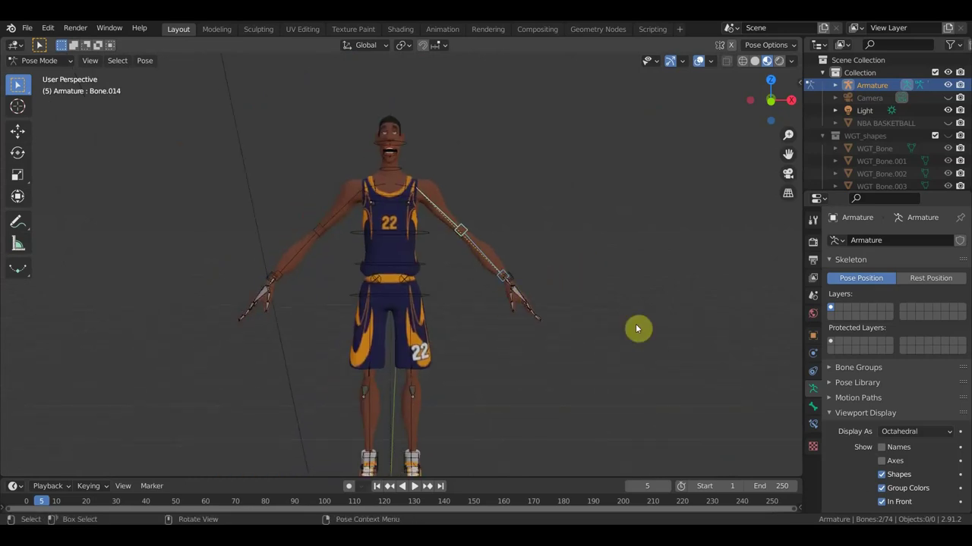
click(490, 265)
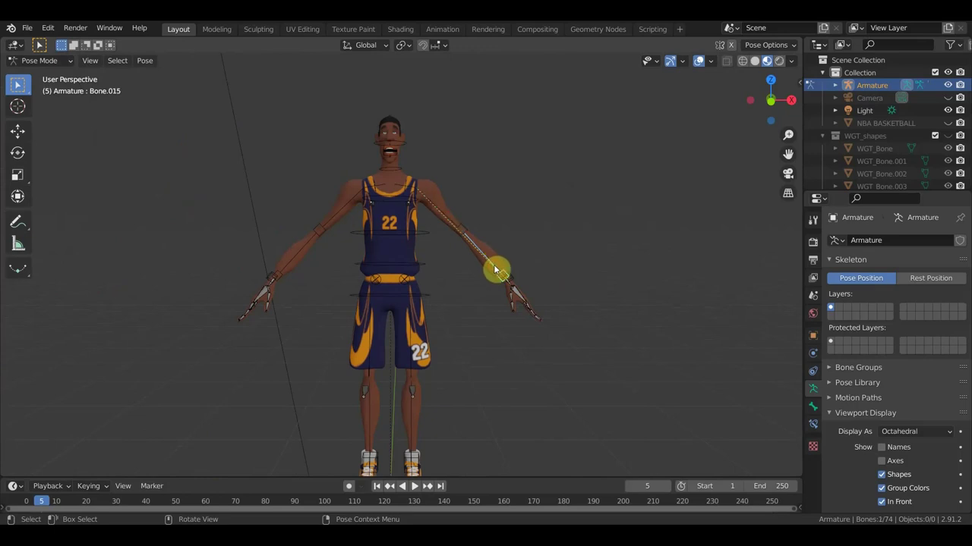
shift+click(293, 259)
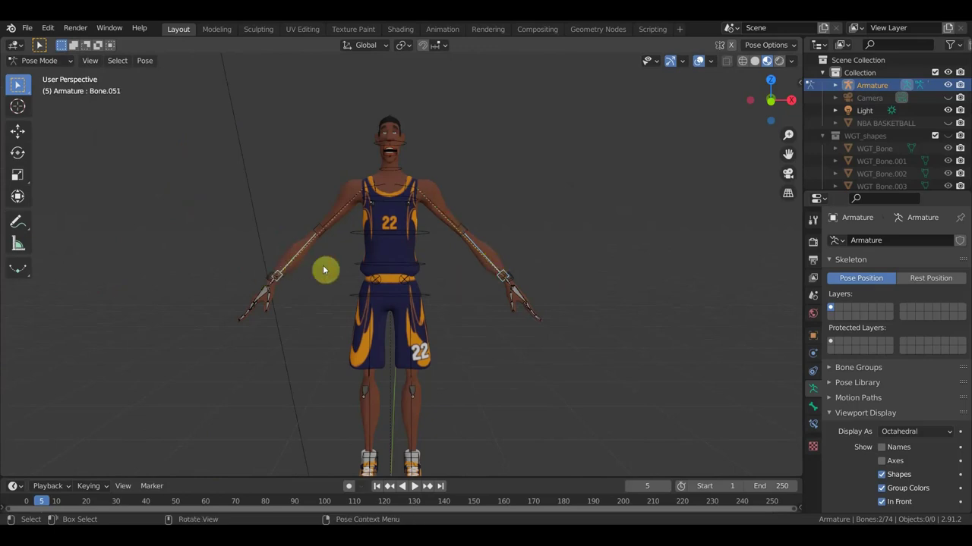
Add a bone group with colour set 09 and assign the selected arm bones to it
click(834, 370)
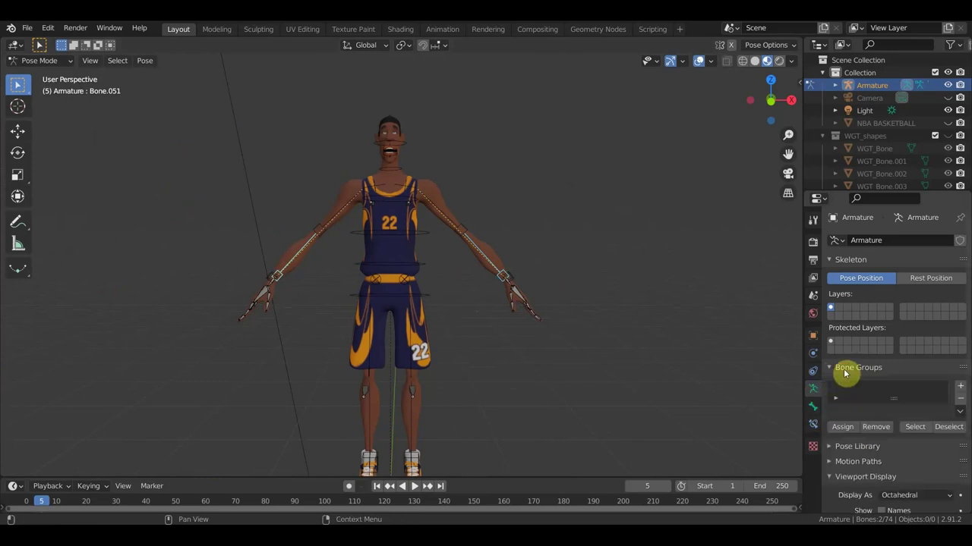
click(958, 390)
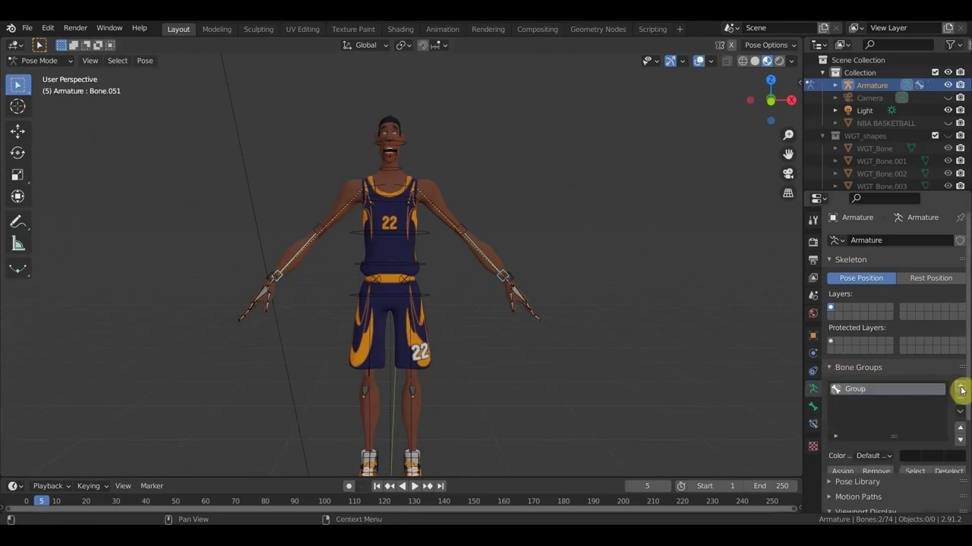
click(873, 455)
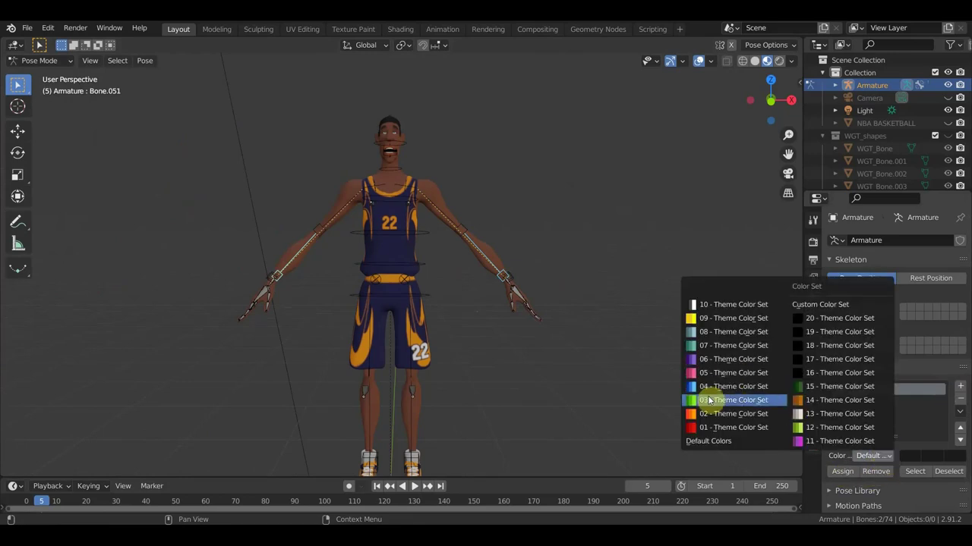
click(695, 318)
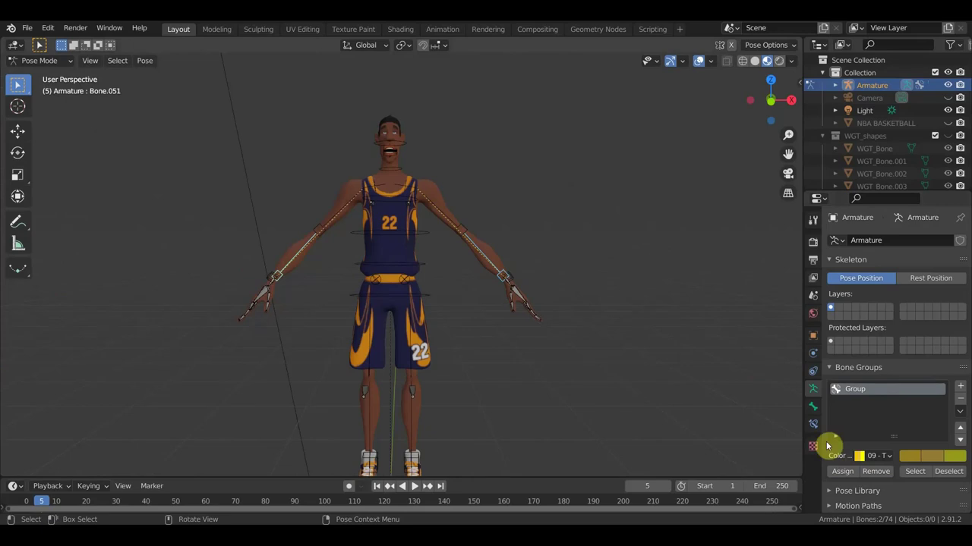
click(843, 471)
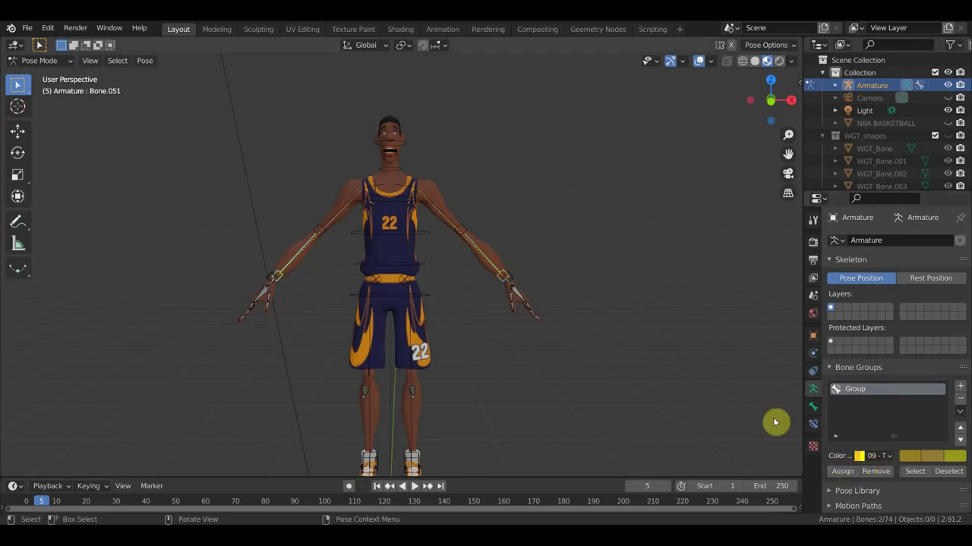
Deselect the arm bones and select both upper-arm bones instead
click(579, 265)
scroll(579, 264, up, 2)
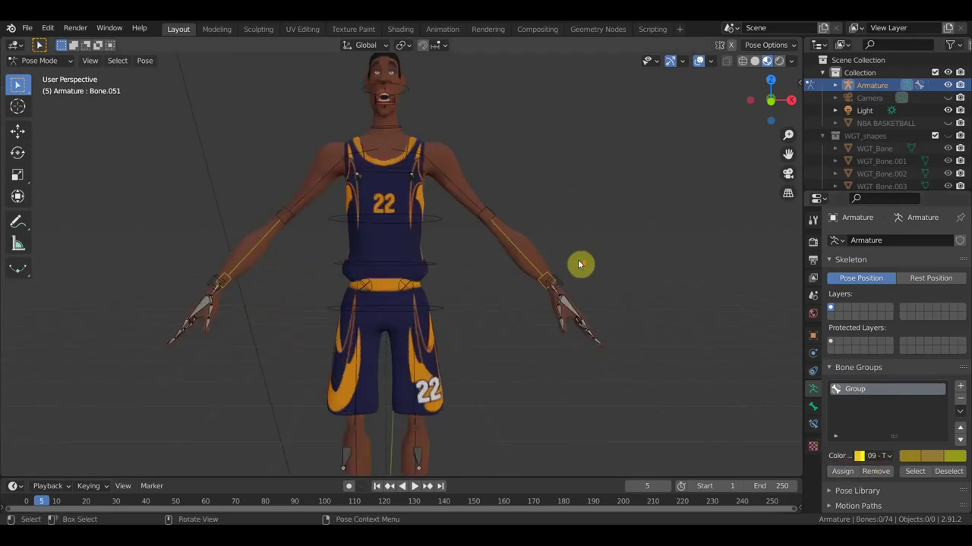
scroll(578, 264, up, 2)
scroll(584, 204, down, 2)
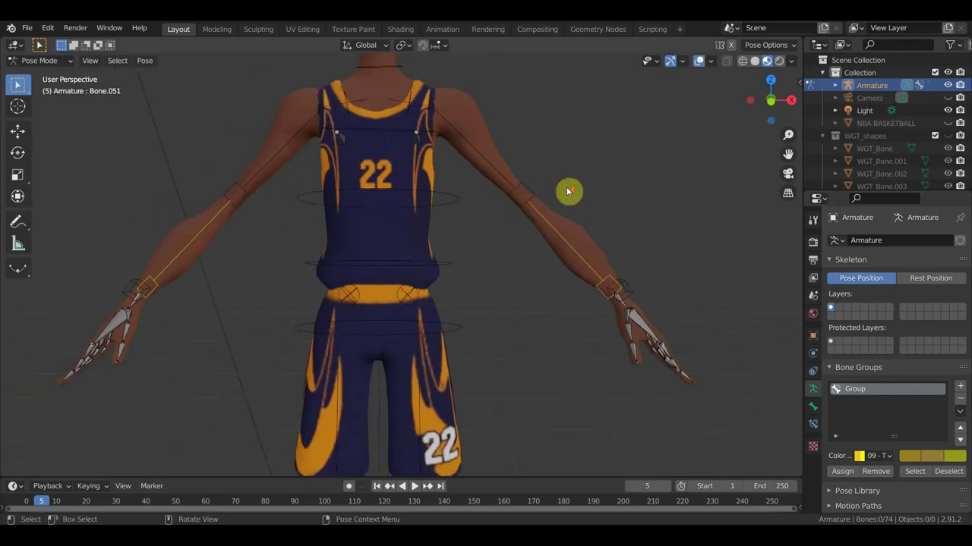
scroll(567, 191, down, 1)
click(479, 190)
shift+click(286, 189)
Create Group.001 with the green 03 theme colour set and assign the upper-arm bones
click(961, 387)
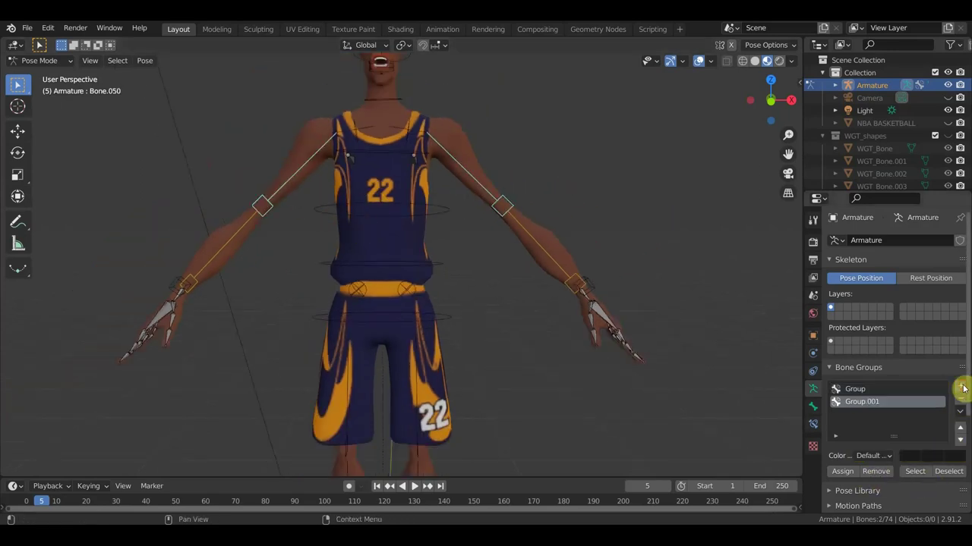
click(872, 456)
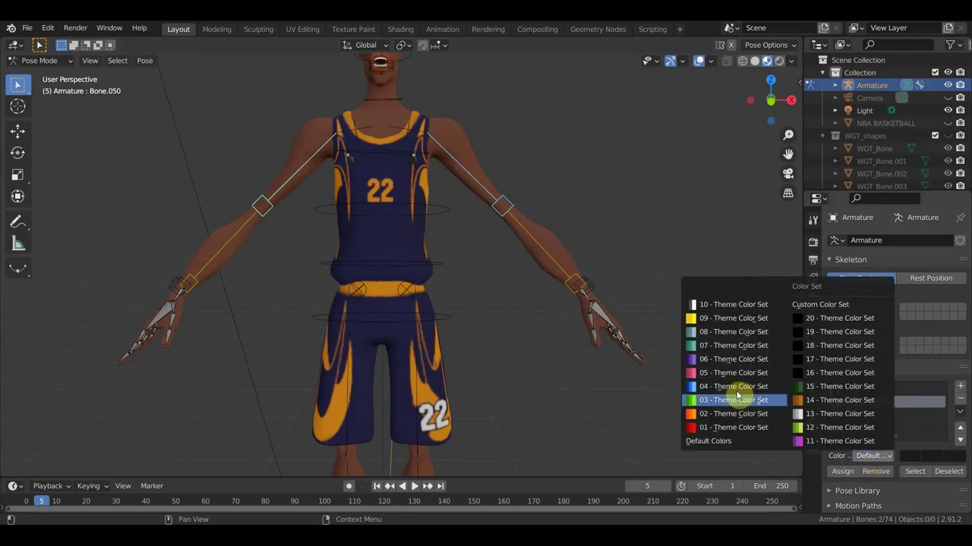
click(799, 389)
click(843, 471)
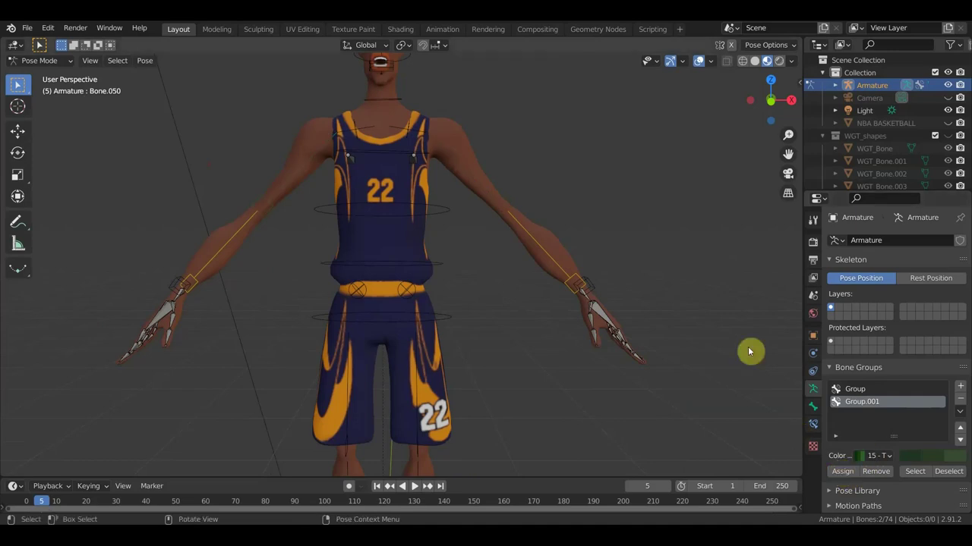
click(880, 456)
click(710, 406)
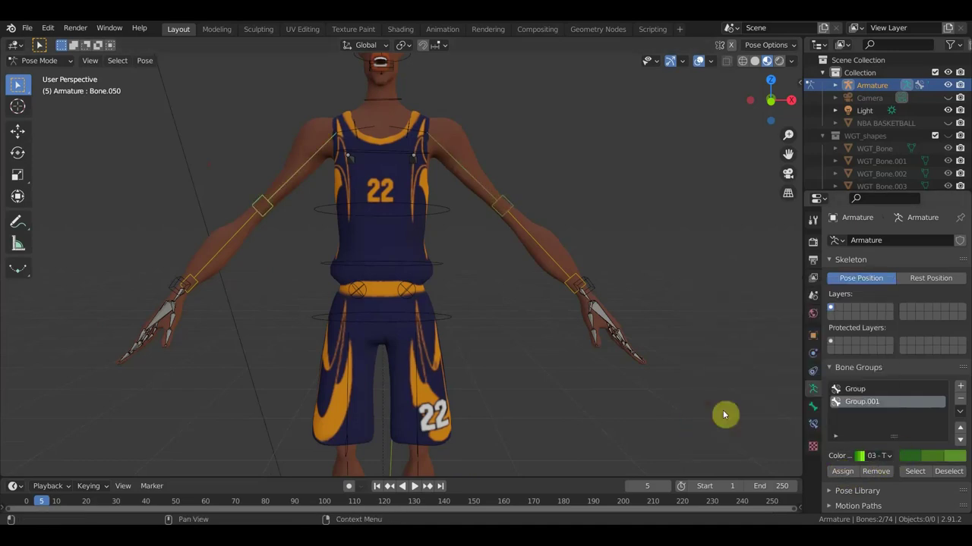
click(843, 471)
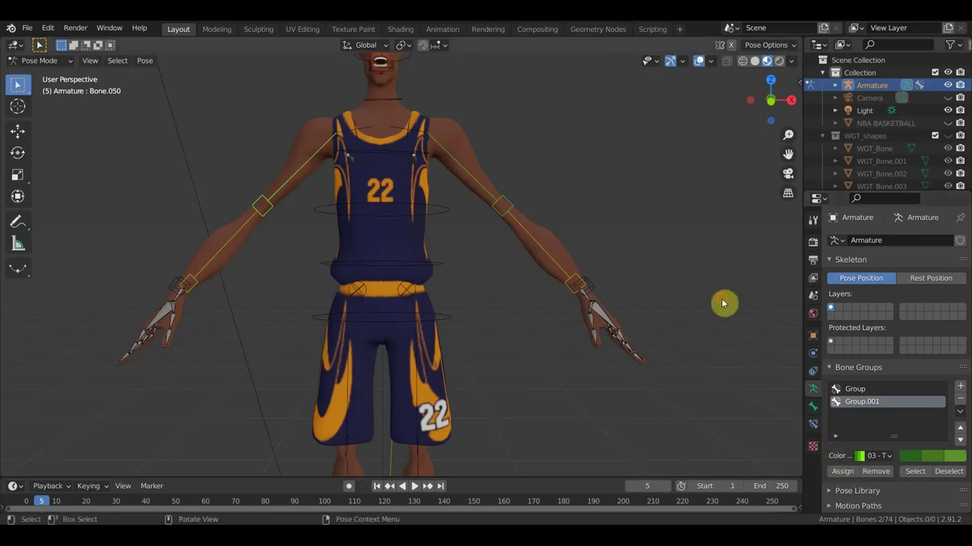
Toggle Solid and Material Preview shading, then select the hip, waist and chest ring bones
mouse_move(721, 302)
middle_down()
mouse_move(733, 325)
mouse_move(694, 319)
middle_up()
scroll(692, 314, up, 2)
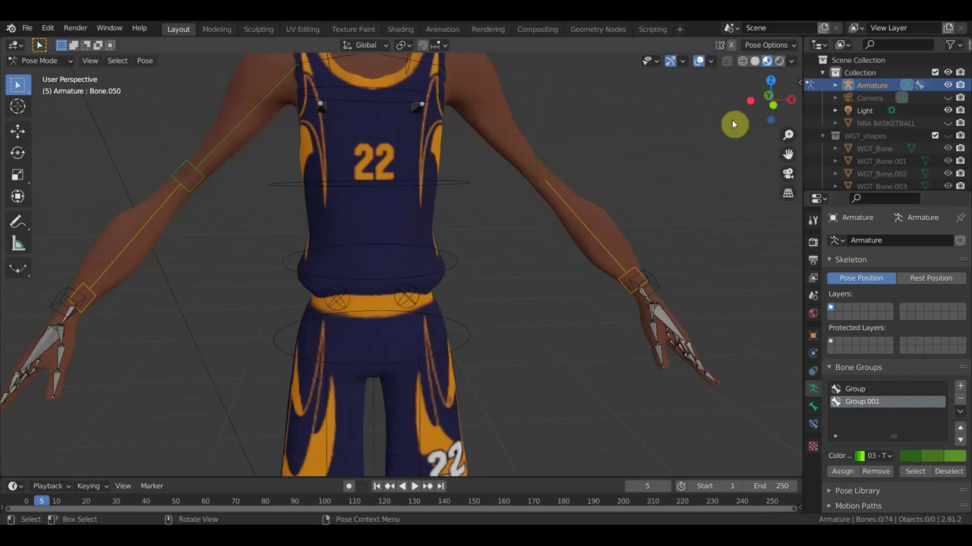
click(754, 61)
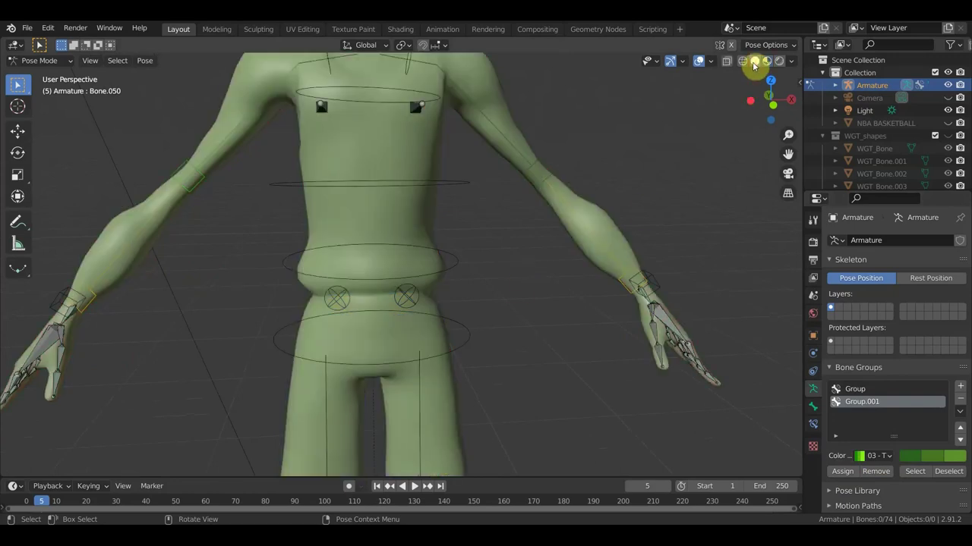
click(767, 61)
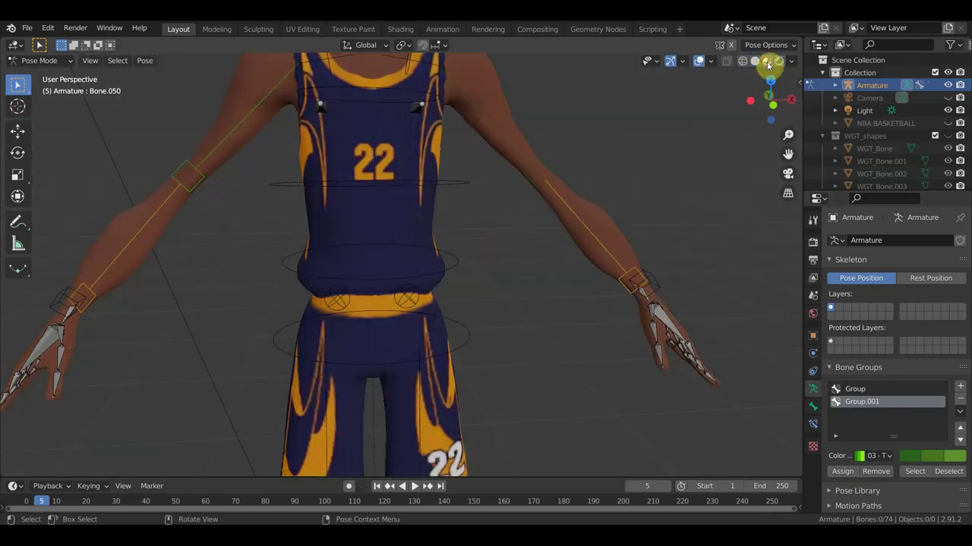
middle_drag(566, 212, 543, 250)
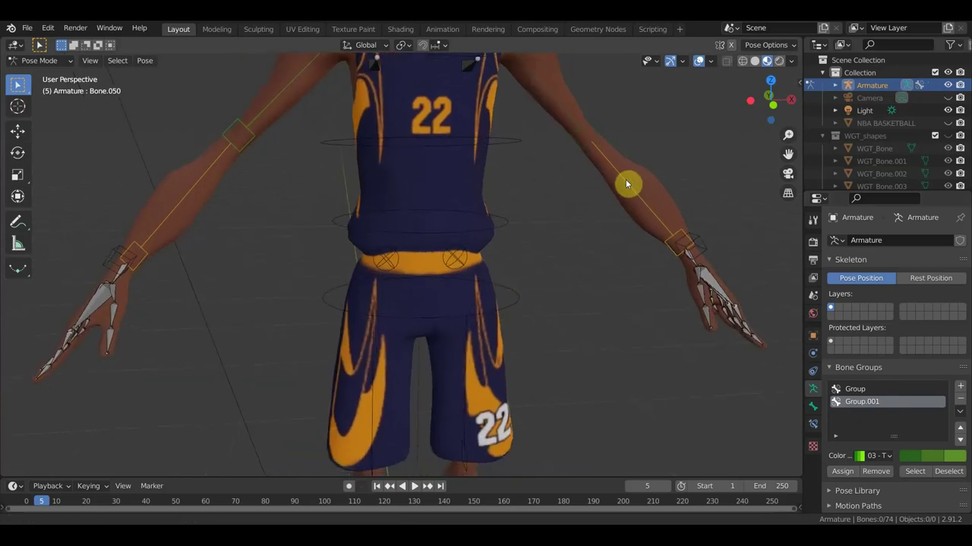
click(513, 304)
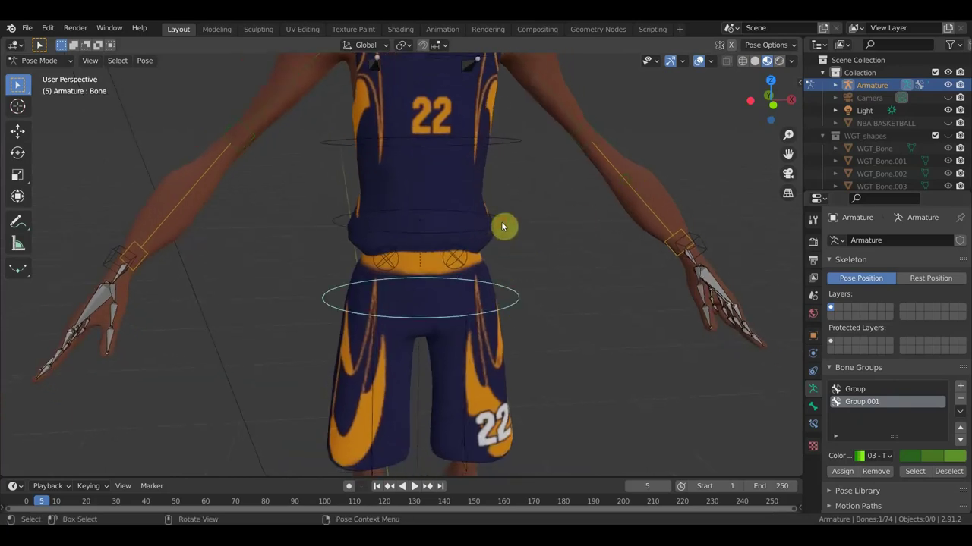
shift+click(501, 226)
shift+click(521, 144)
scroll(519, 155, down, 3)
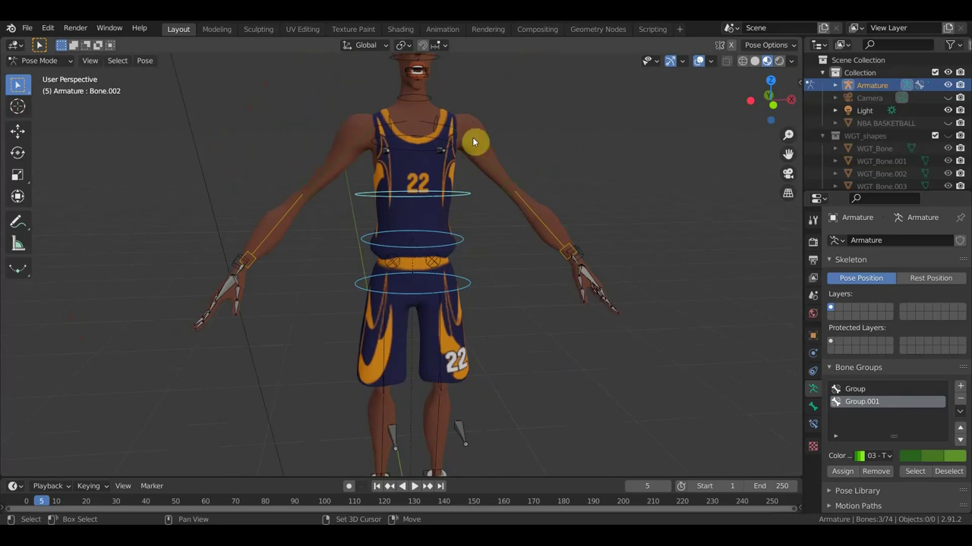
scroll(455, 155, up, 4)
Add the upper chest, neck and head ring bones to the selection
shift+middle_drag(444, 172, 413, 319)
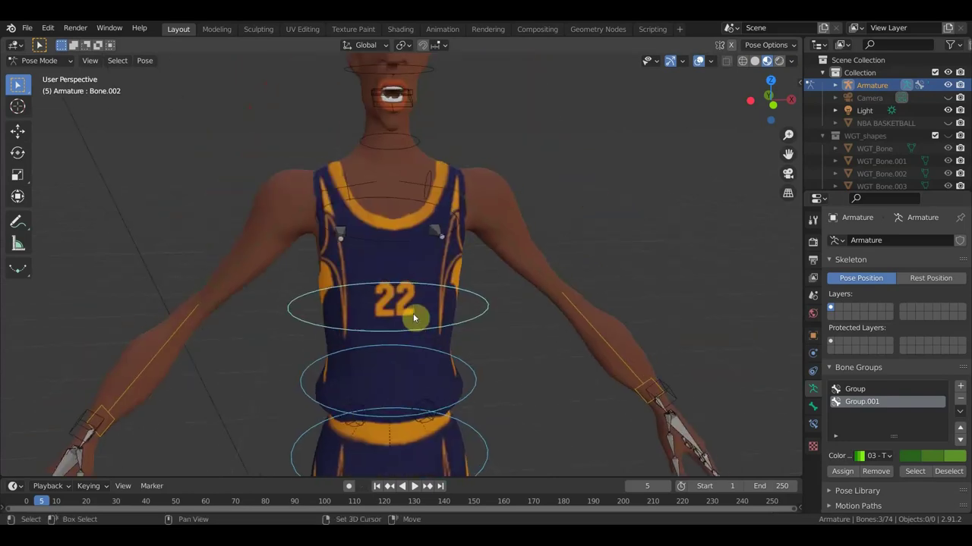
shift+click(429, 224)
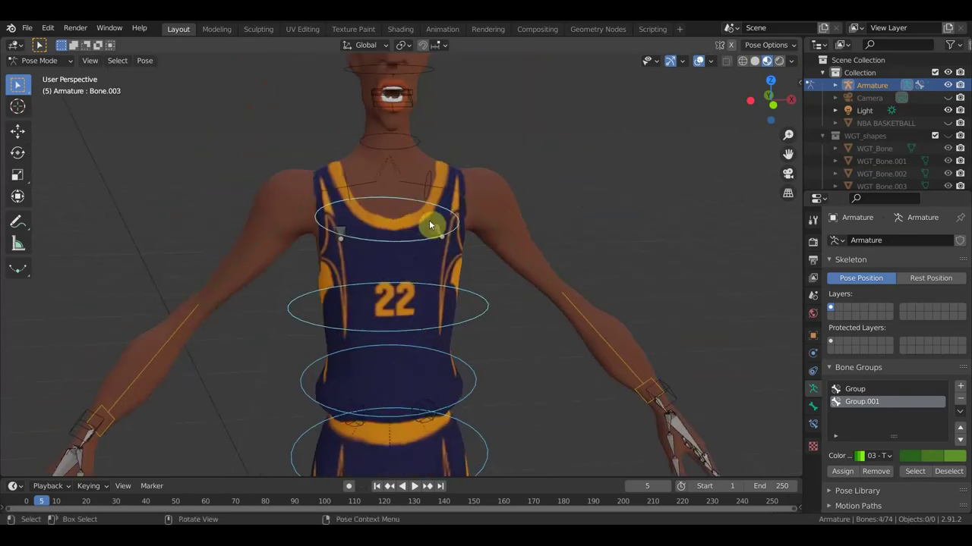
shift+click(413, 146)
shift+middle_drag(461, 130, 465, 175)
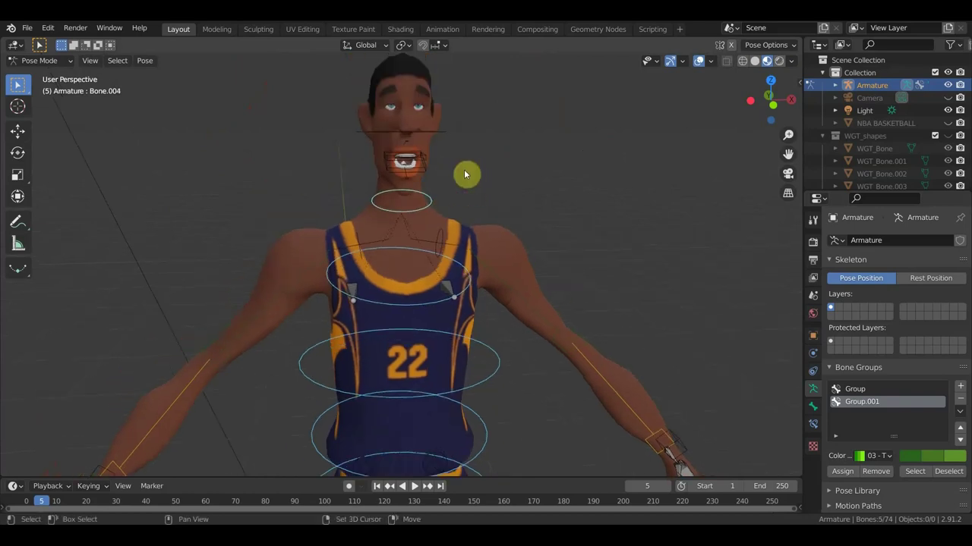
shift+click(444, 137)
scroll(463, 171, down, 3)
shift+scroll(523, 228, down, 2)
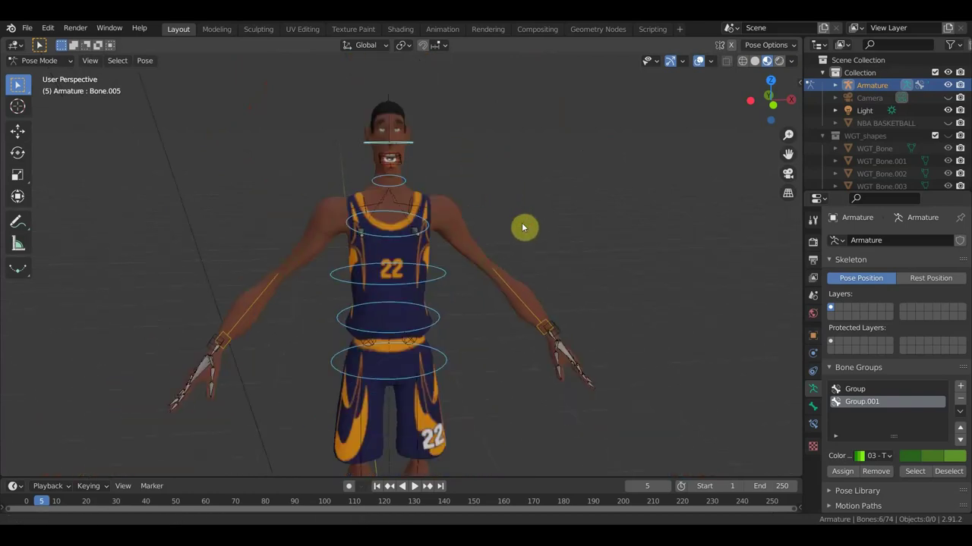
shift+scroll(607, 258, down, 2)
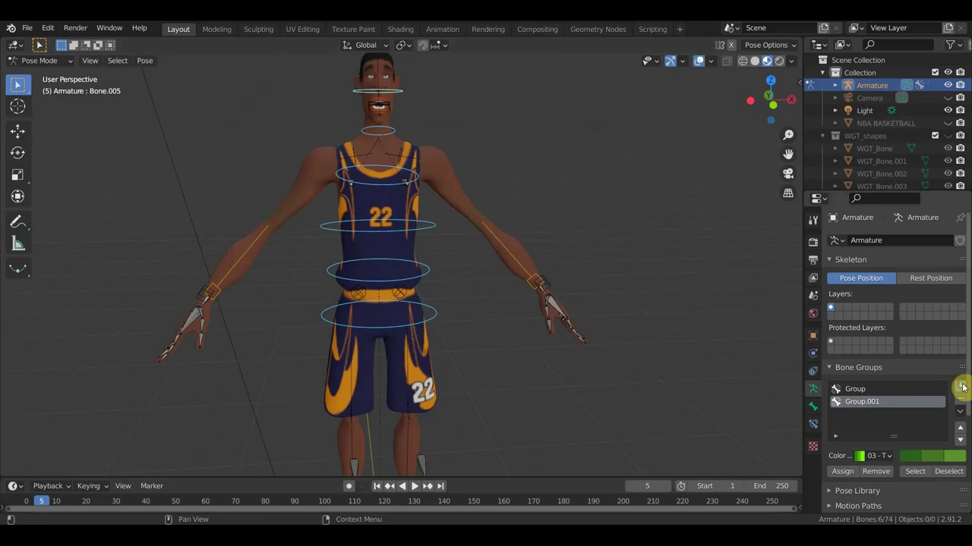
Create bone group Group.002 with red theme colour set 01 and assign the six ring bones
click(960, 385)
click(873, 455)
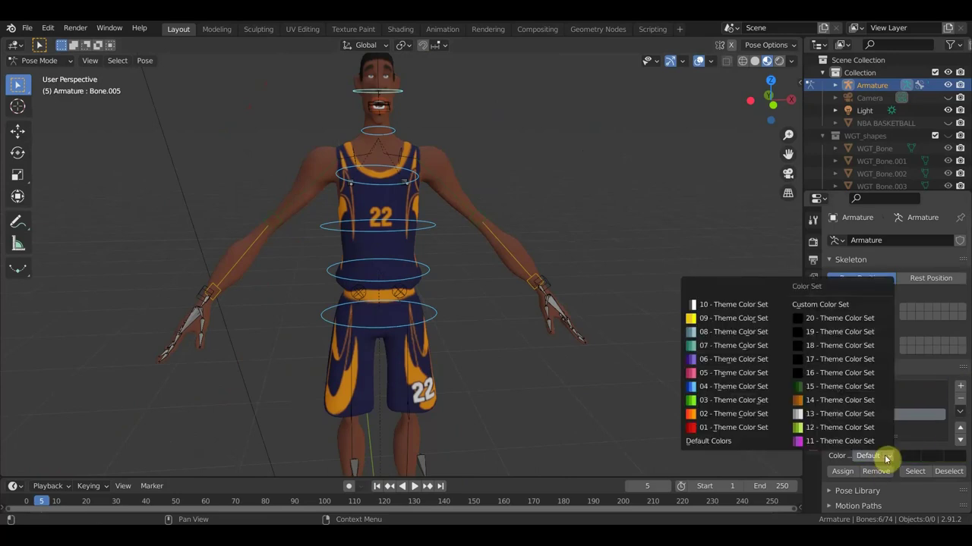
click(705, 427)
click(846, 470)
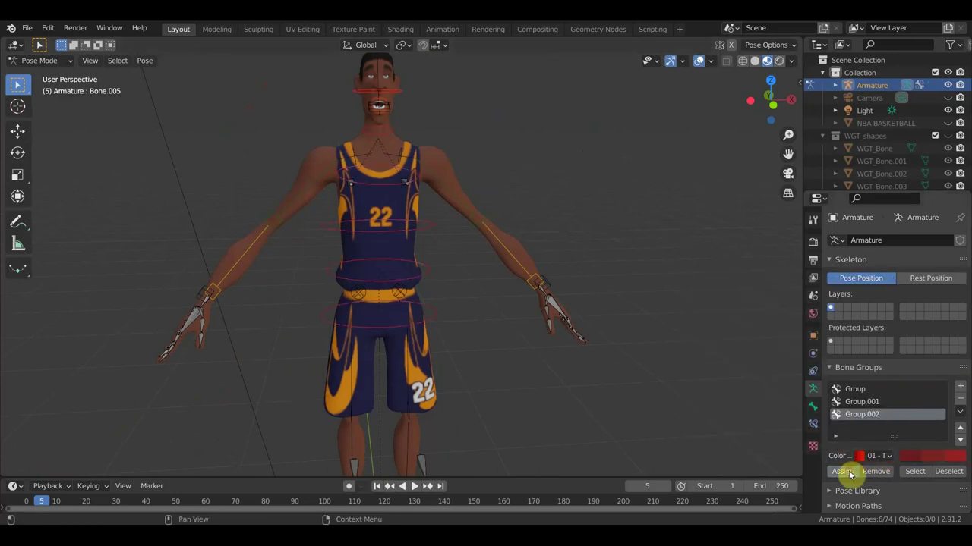
mouse_move(589, 409)
middle_down()
mouse_move(694, 414)
mouse_move(661, 372)
mouse_move(661, 211)
mouse_move(559, 303)
mouse_move(559, 235)
middle_up()
Select both leg bones and assign them to the first, yellow bone group
scroll(505, 259, up, 3)
shift+middle_drag(504, 259, 553, 350)
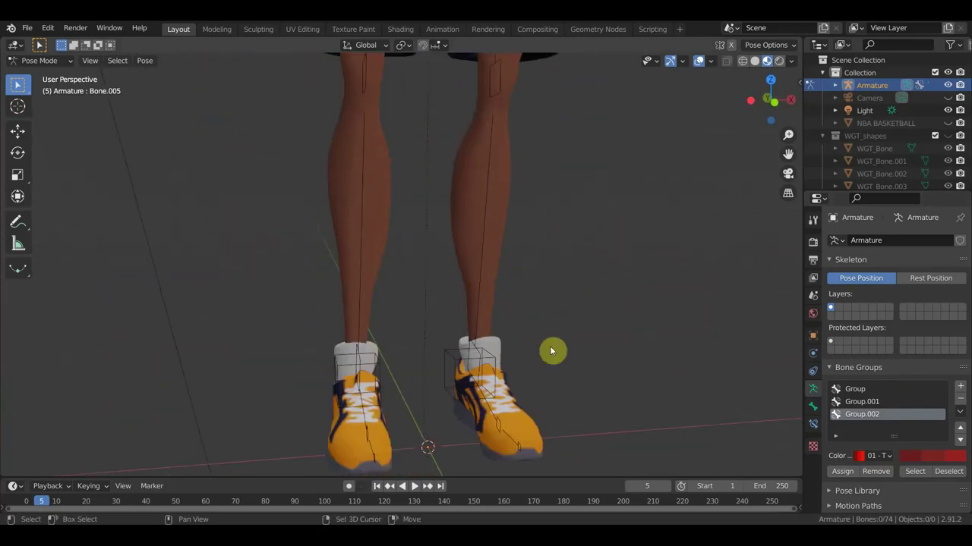
click(483, 263)
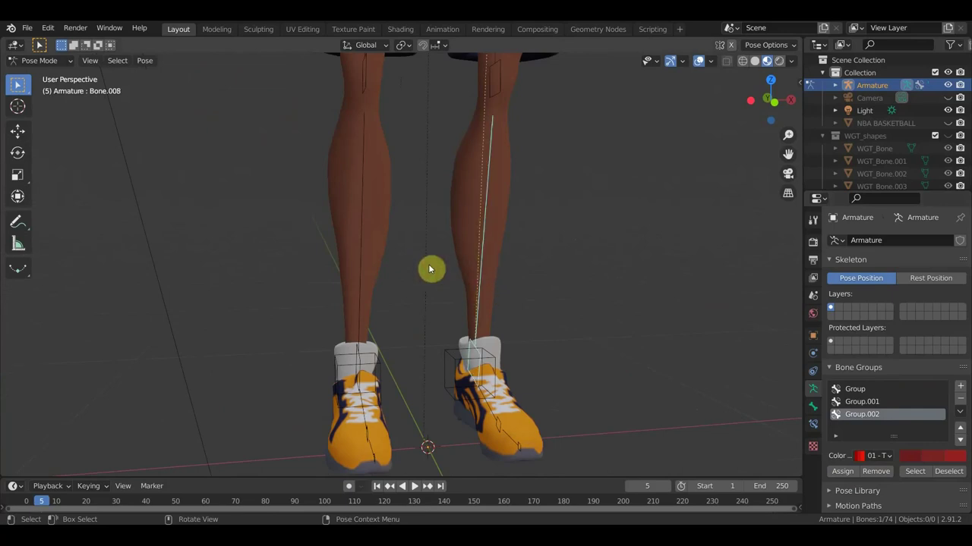
shift+click(361, 263)
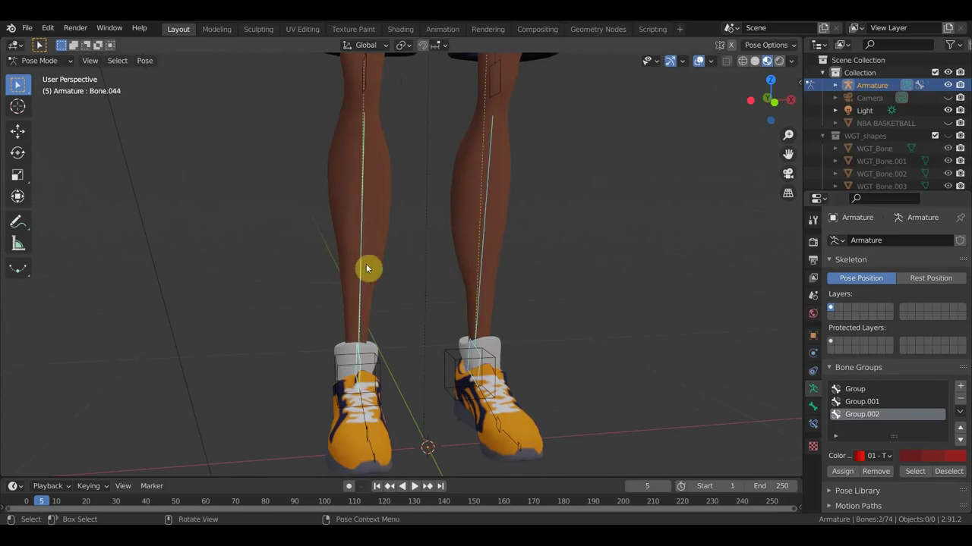
click(860, 391)
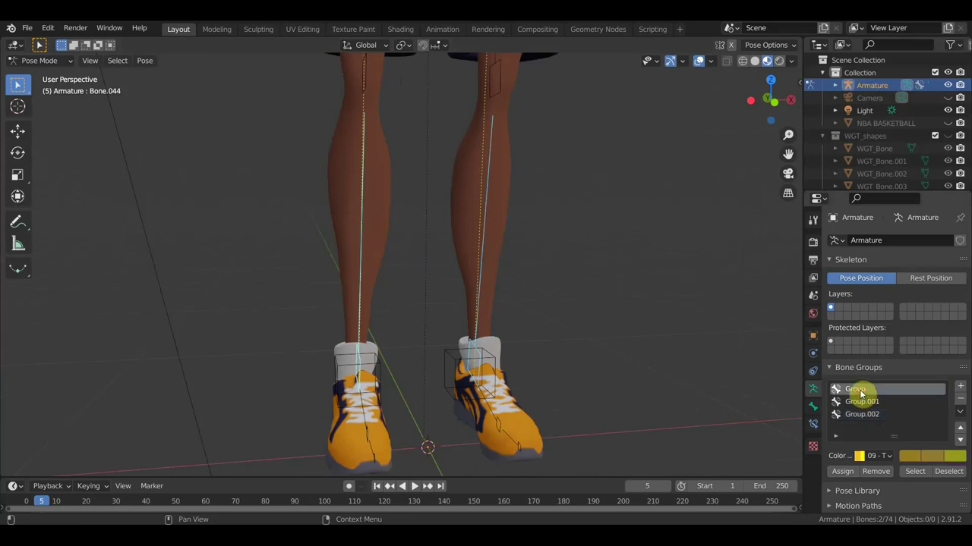
click(844, 474)
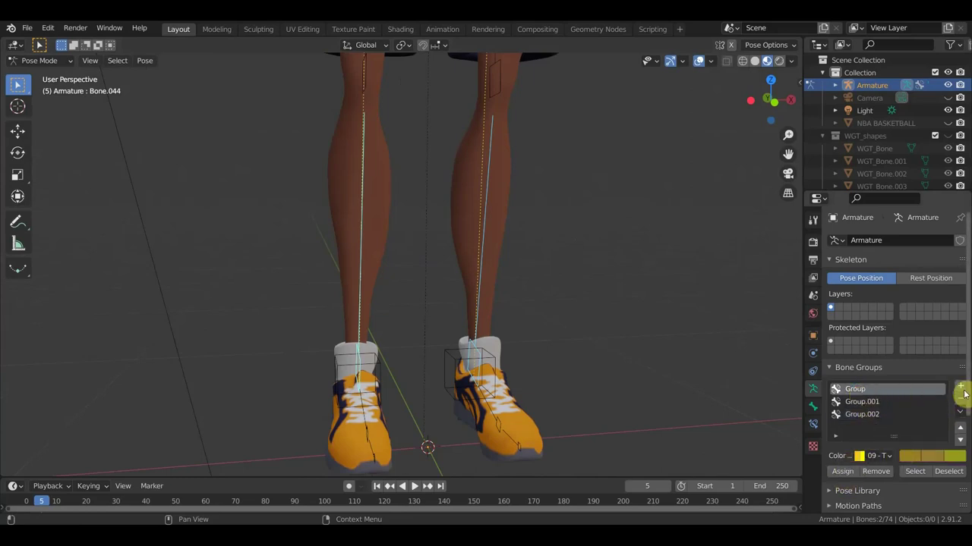
Create Group.003 with yellow theme colour set 09 and assign the leg bones to it
click(960, 389)
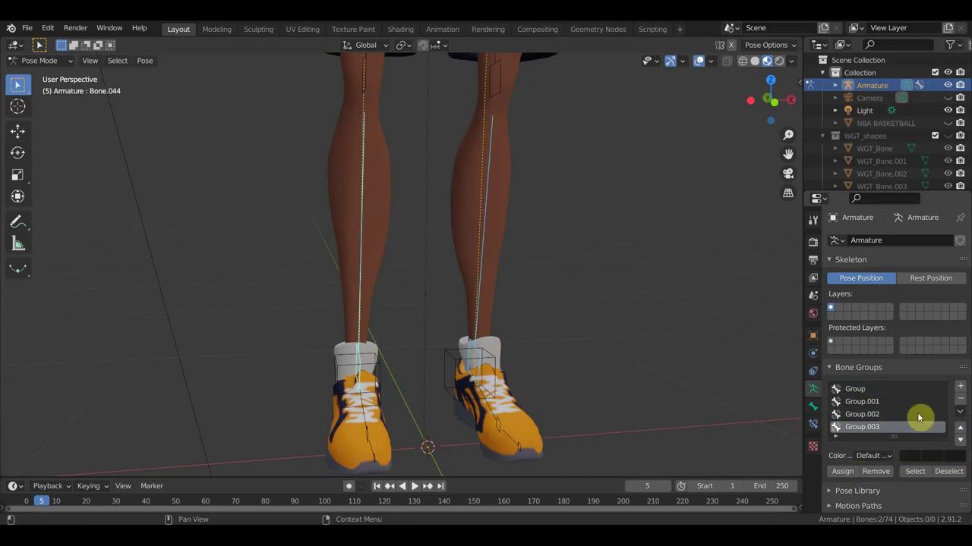
click(888, 456)
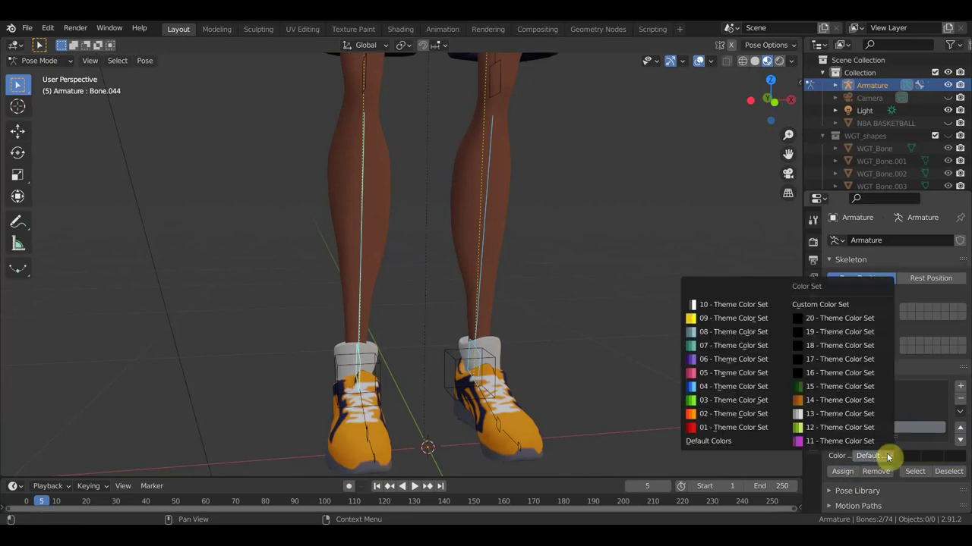
click(735, 319)
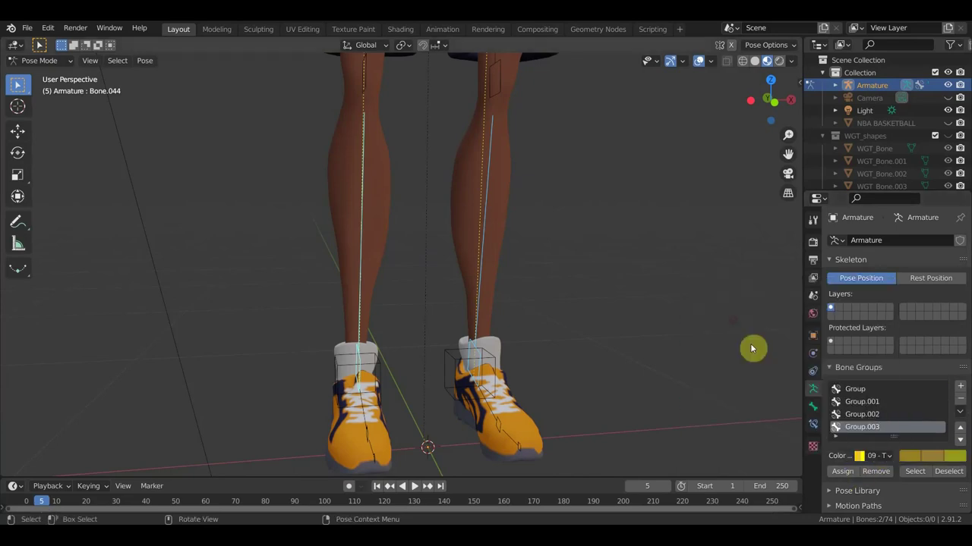
click(840, 472)
Select both floating knee bones and give them Sphere bone widgets
scroll(489, 326, down, 3)
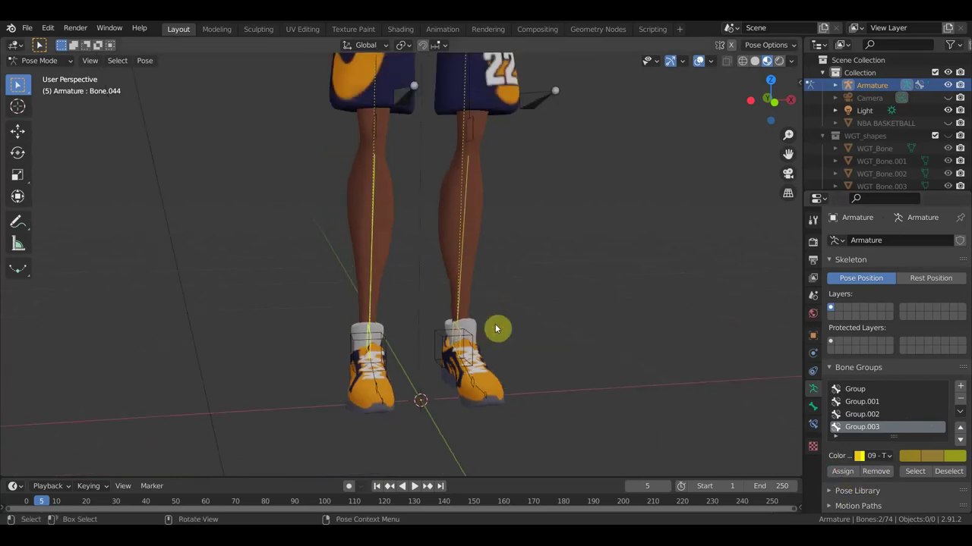
middle_drag(496, 330, 630, 362)
middle_drag(630, 327, 614, 265)
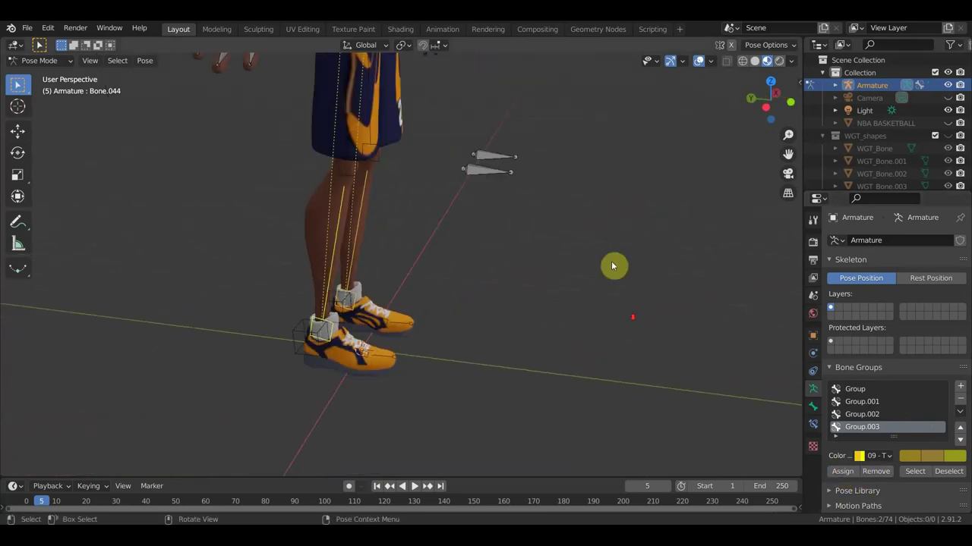
shift+click(501, 172)
key(n)
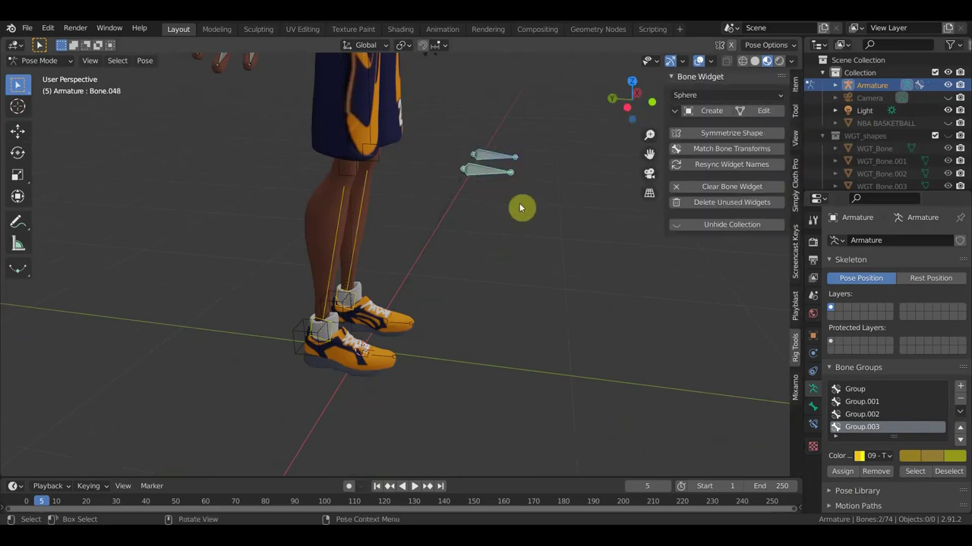
click(745, 96)
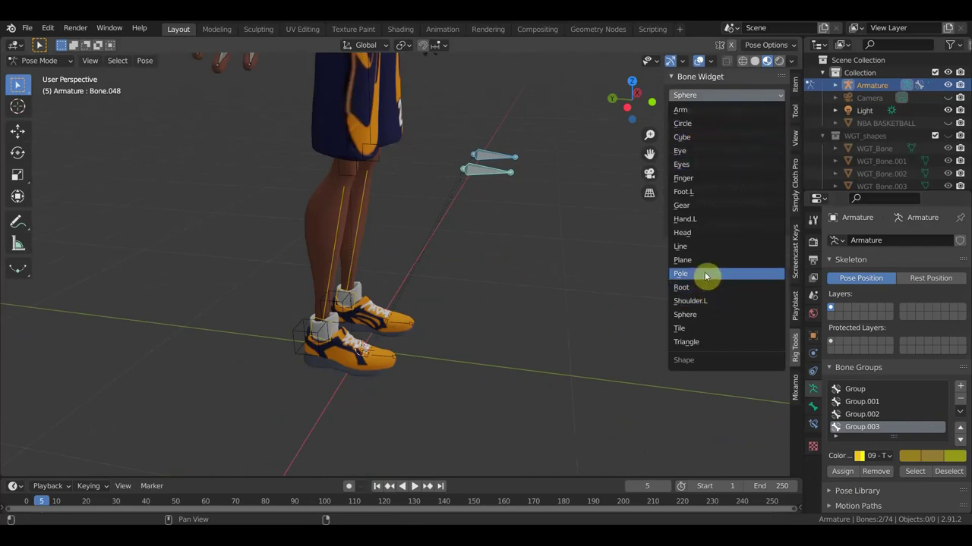
click(704, 315)
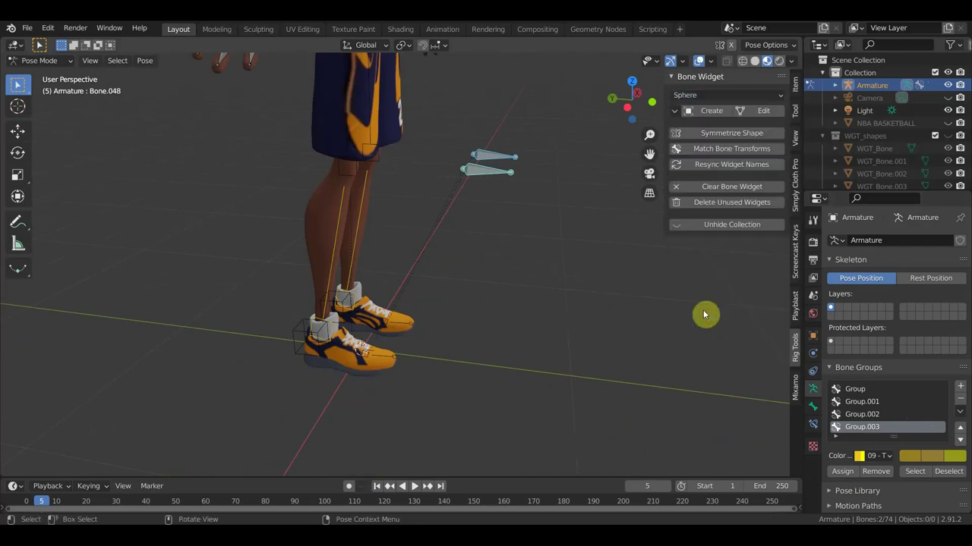
click(716, 112)
middle_drag(607, 265, 606, 287)
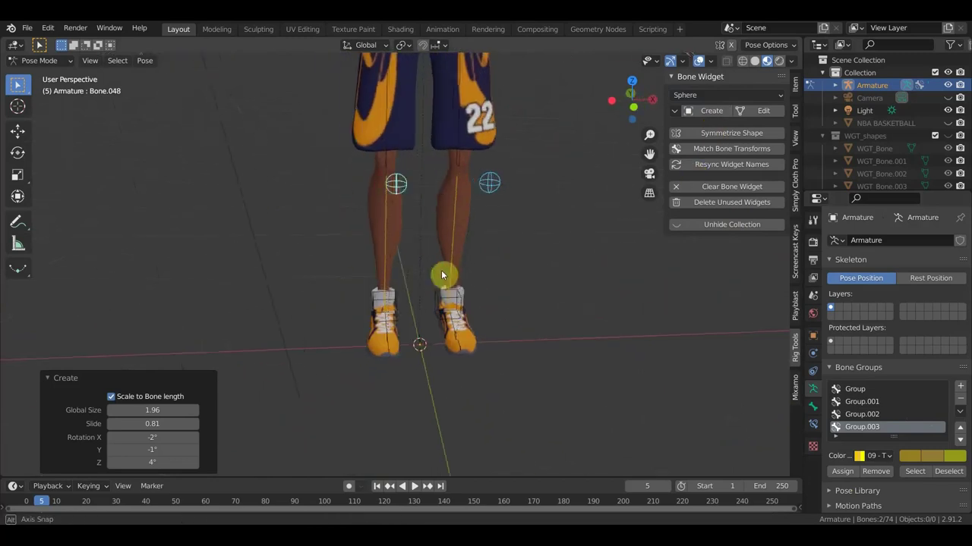
Create Group.004 using red theme colour set 01 for the knee sphere controls
click(960, 387)
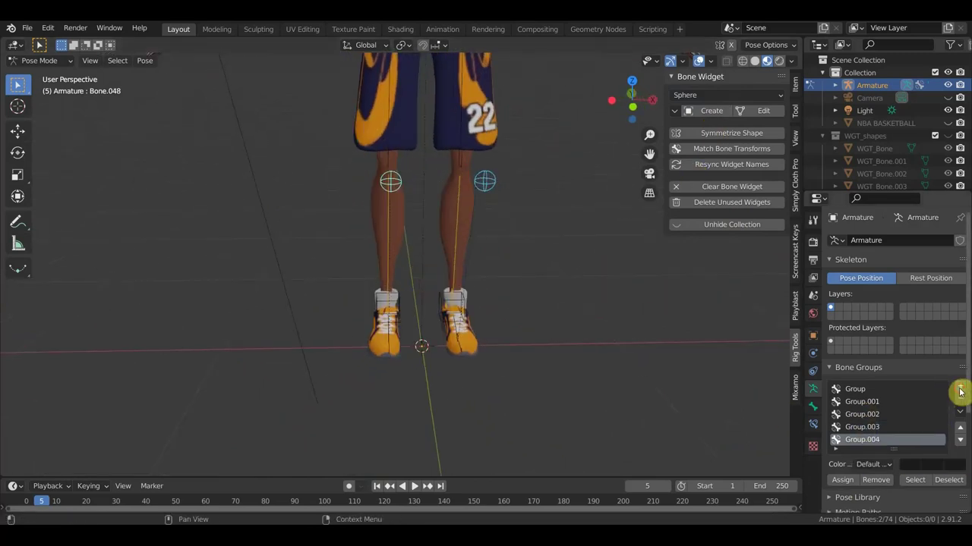
click(885, 466)
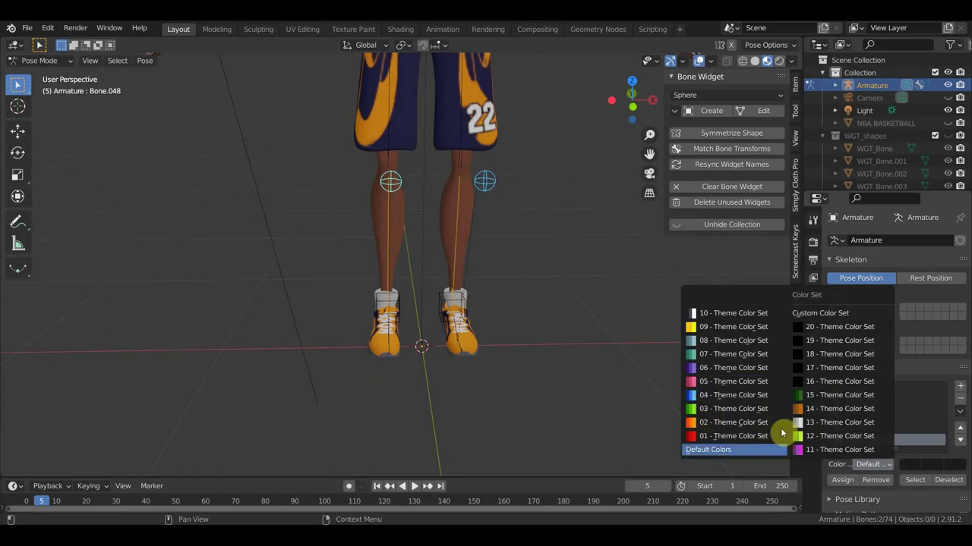
click(718, 439)
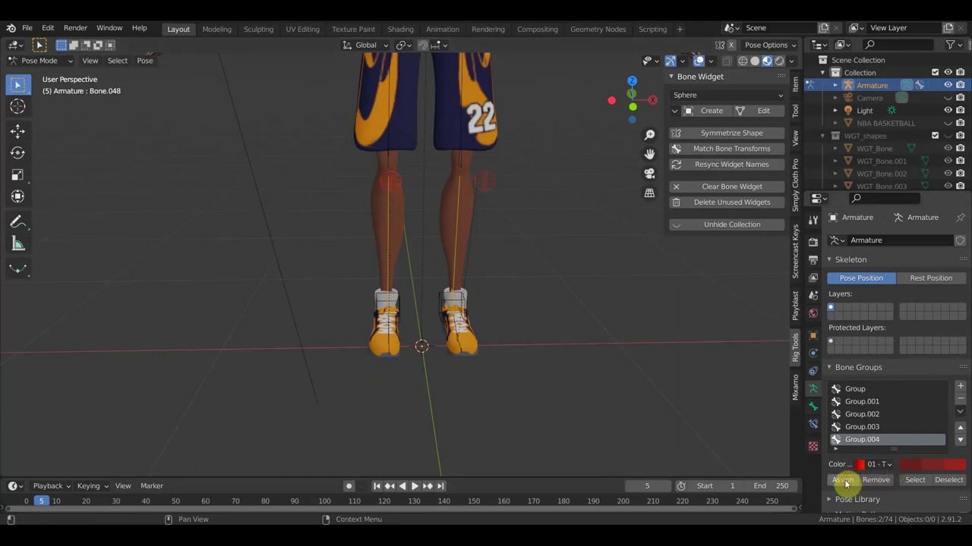
mouse_move(594, 349)
middle_down()
mouse_move(675, 370)
mouse_move(691, 360)
mouse_move(692, 419)
middle_up()
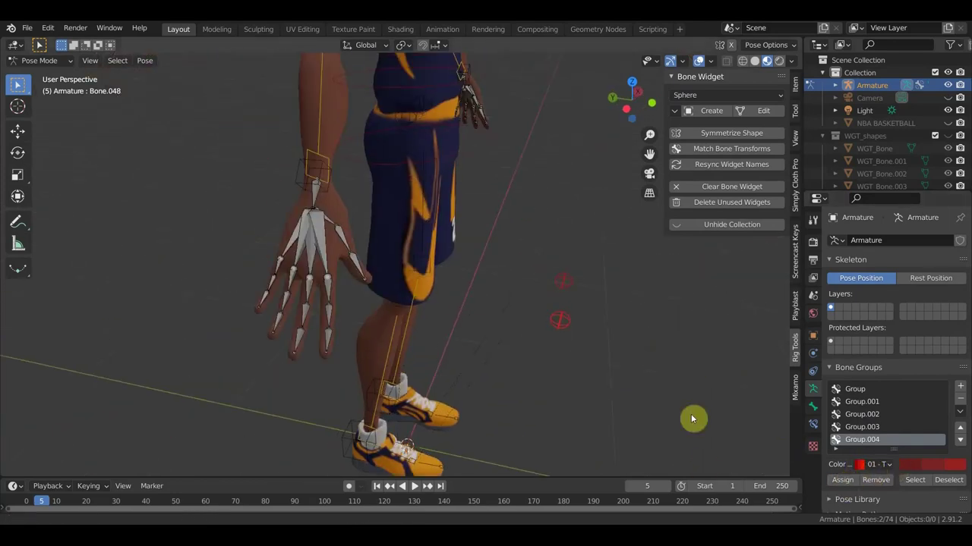
Move the knee sphere control Bone.012 by X 0.064954 m, Y −0.011669 m, Z −0.014844 m
middle_drag(614, 423, 546, 397)
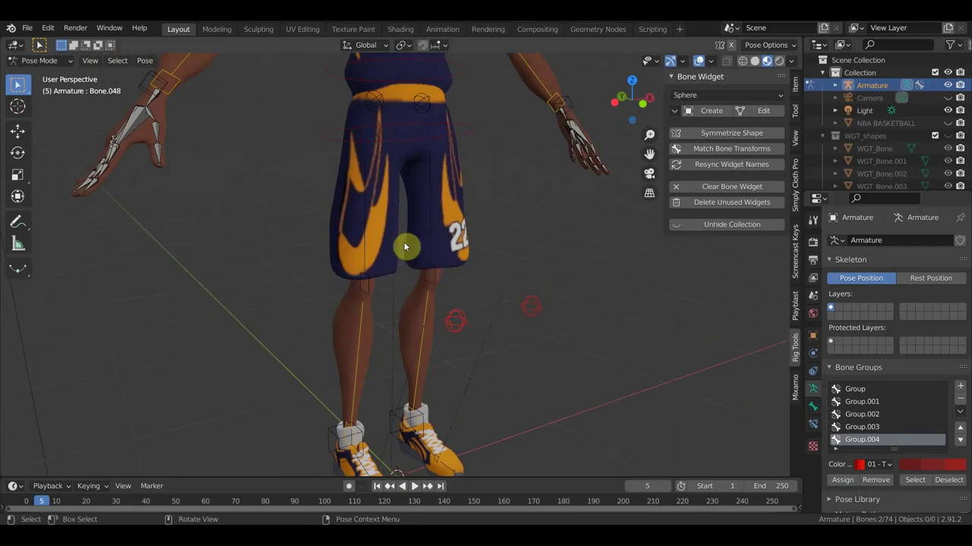
click(363, 238)
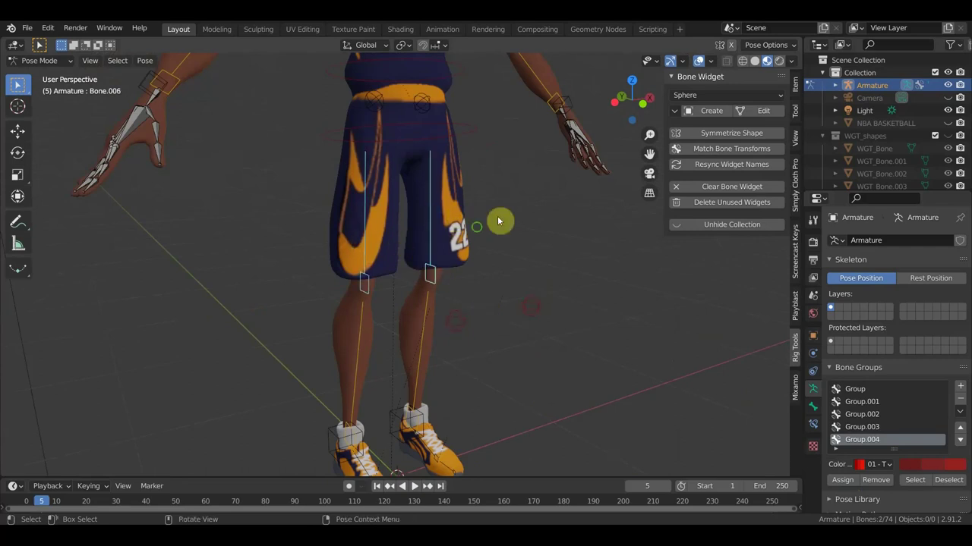
middle_drag(499, 221, 454, 225)
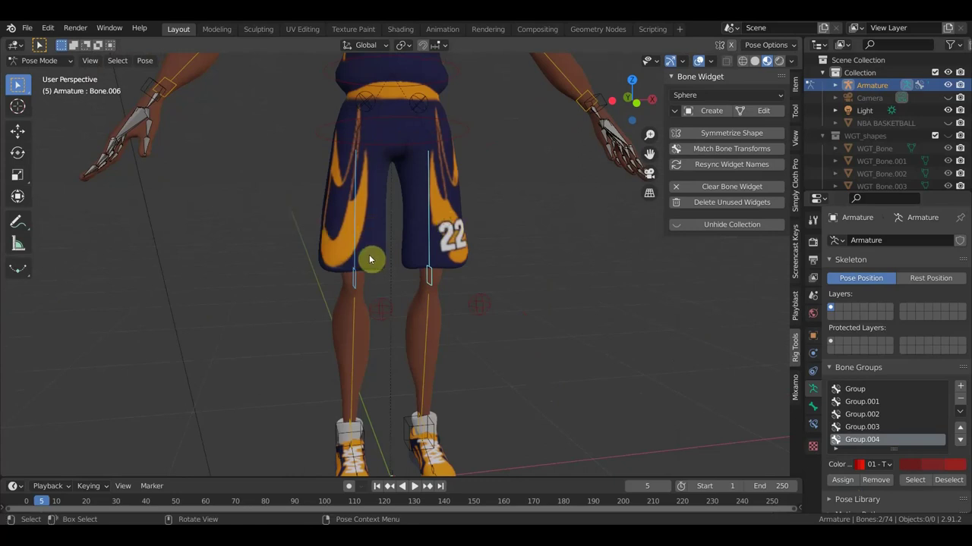
middle_drag(444, 261, 426, 284)
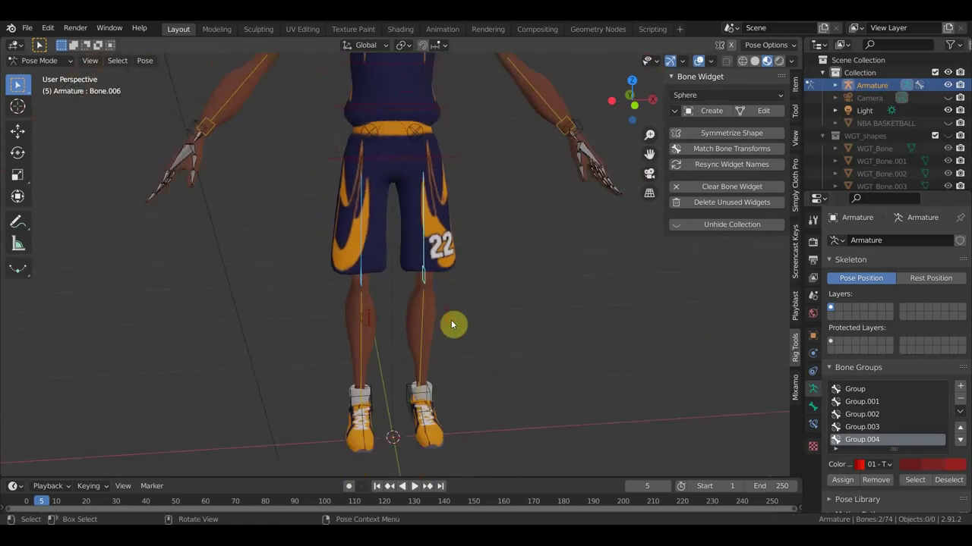
key(g)
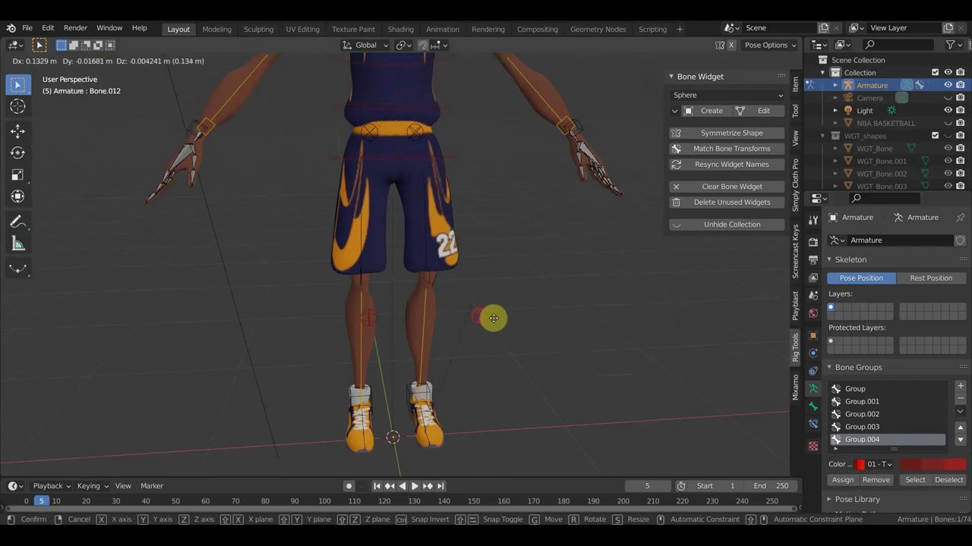
click(482, 324)
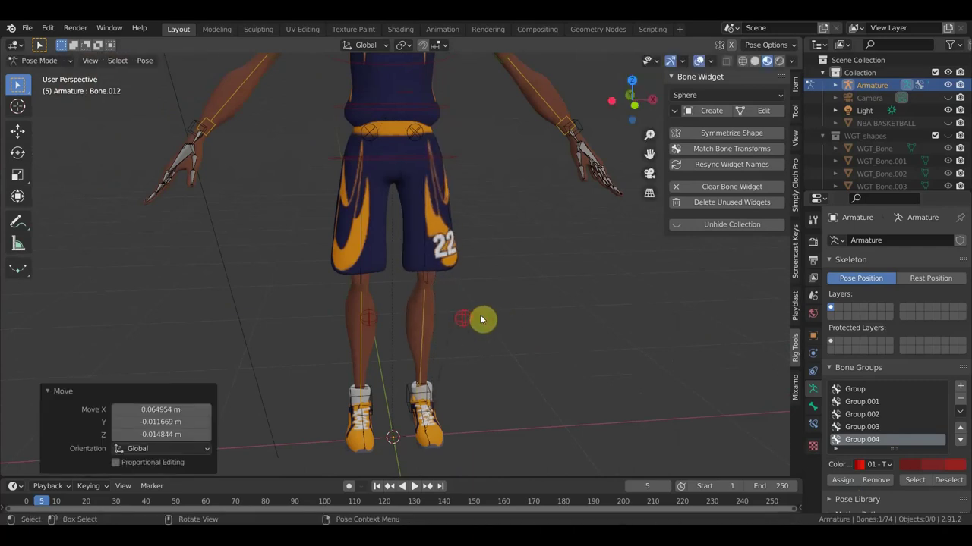
Select both thigh bones
scroll(427, 214, up, 3)
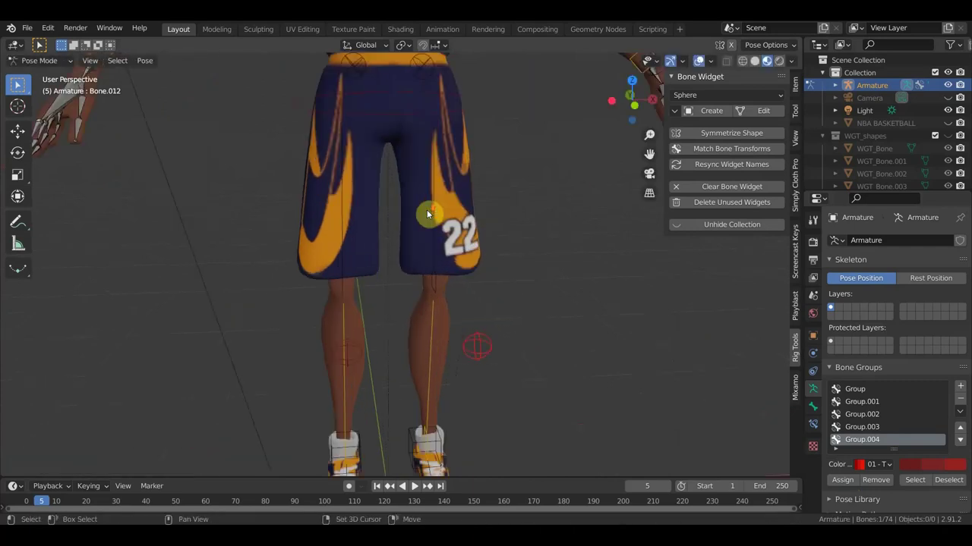
shift+middle_drag(427, 211, 461, 243)
click(368, 228)
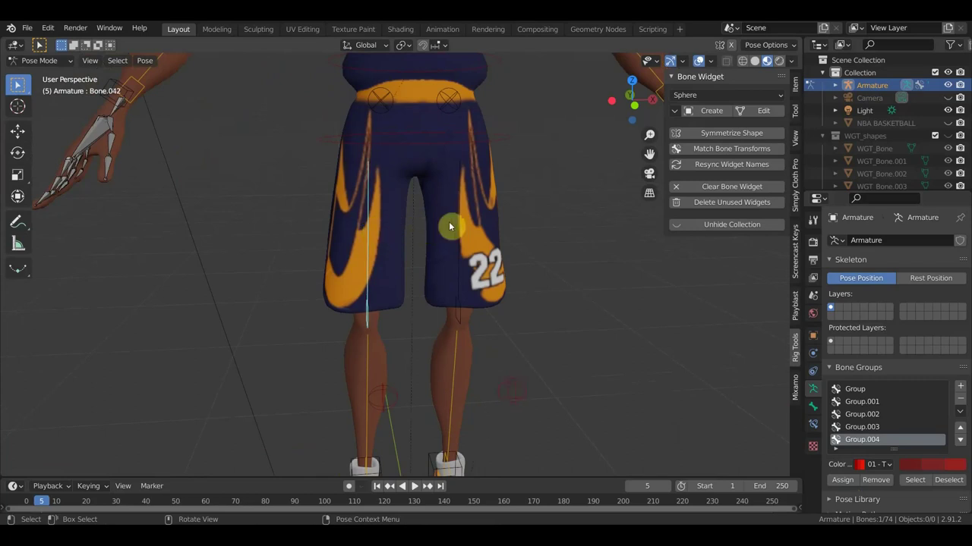
click(460, 219)
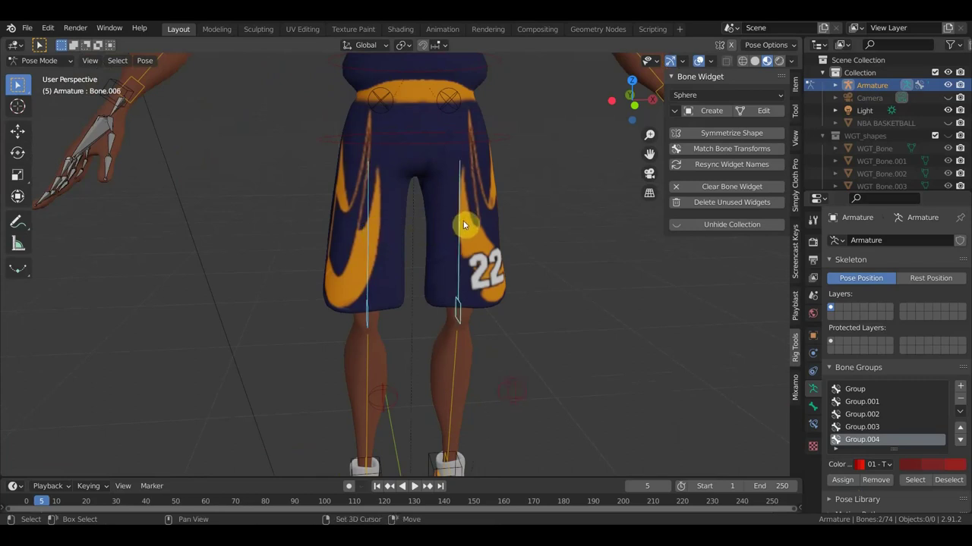
Create Group.005 with white theme colour set 10 and assign the selected thigh bones
click(961, 389)
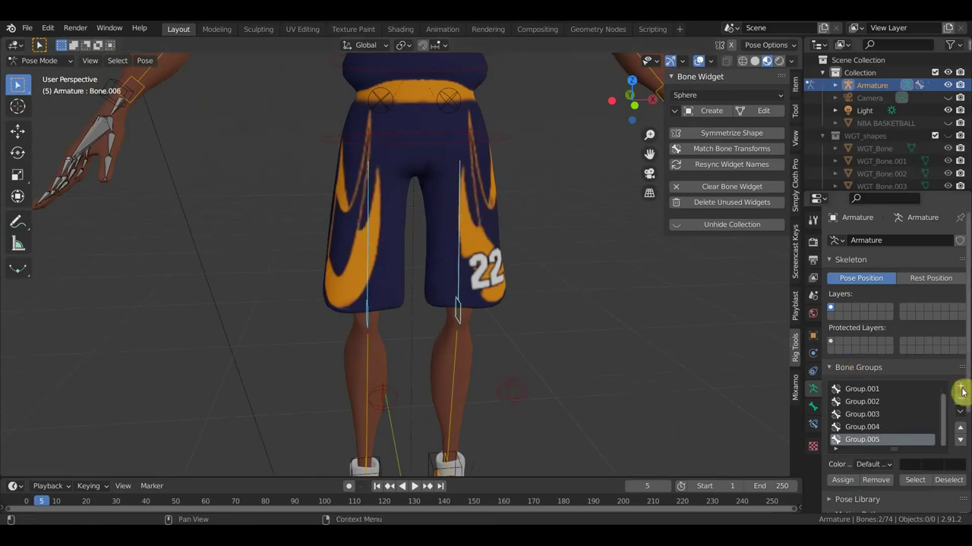
click(877, 467)
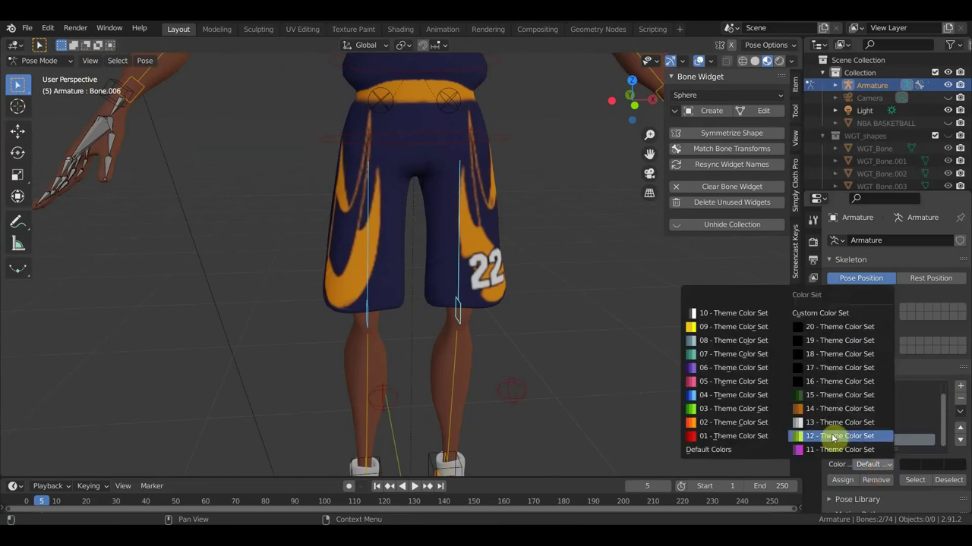
click(735, 313)
click(842, 480)
Select the right thigh bone and assign it to the white group as well
mouse_move(641, 411)
middle_down()
mouse_move(683, 401)
mouse_move(661, 402)
middle_up()
scroll(471, 313, up, 2)
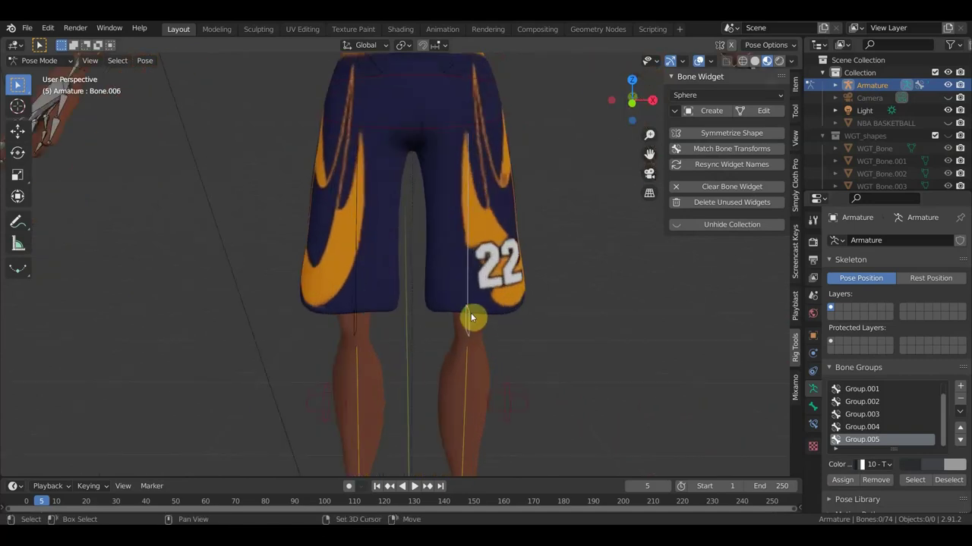
click(469, 313)
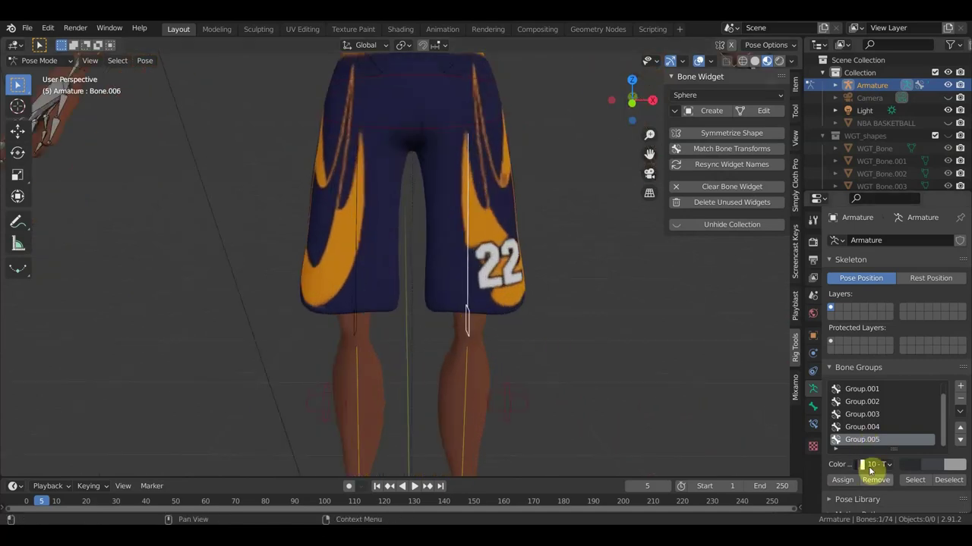
click(842, 480)
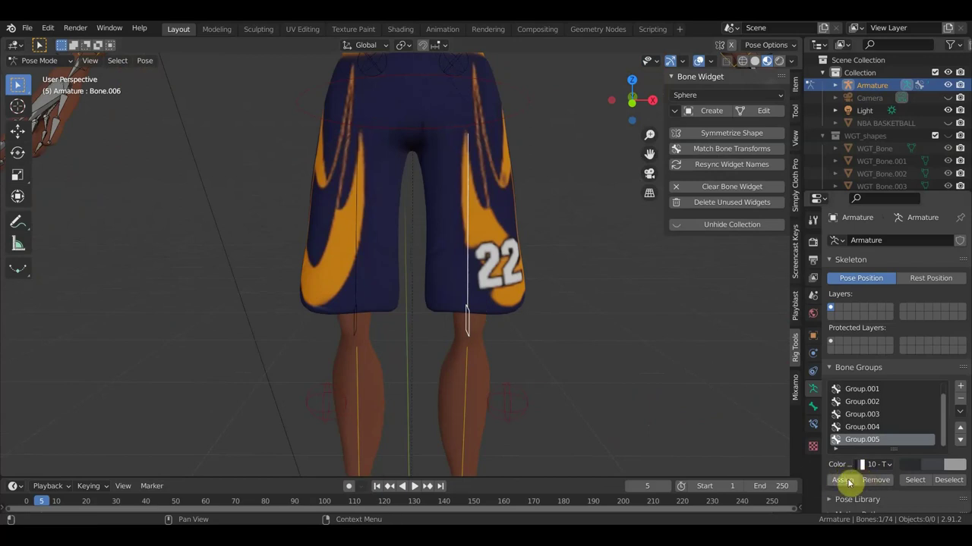
click(352, 304)
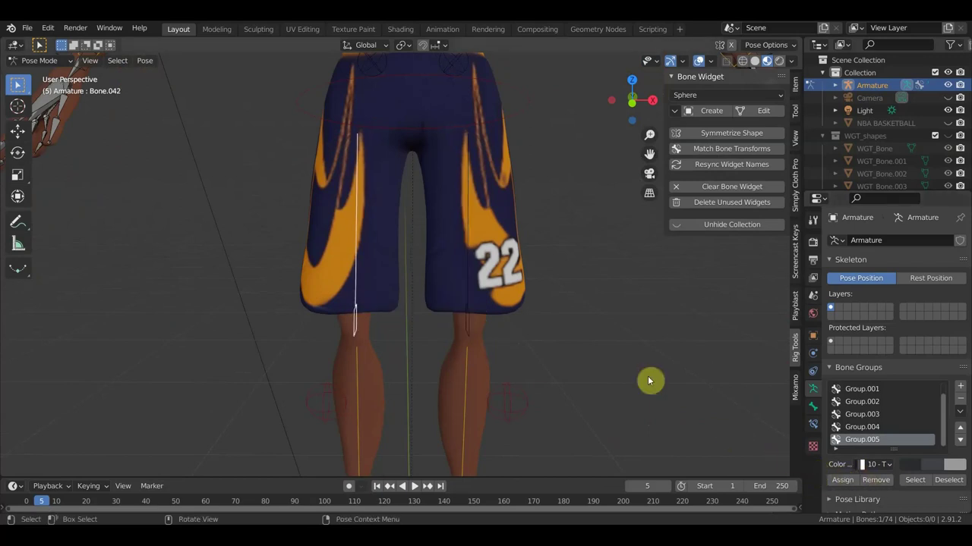
middle_drag(598, 351, 646, 351)
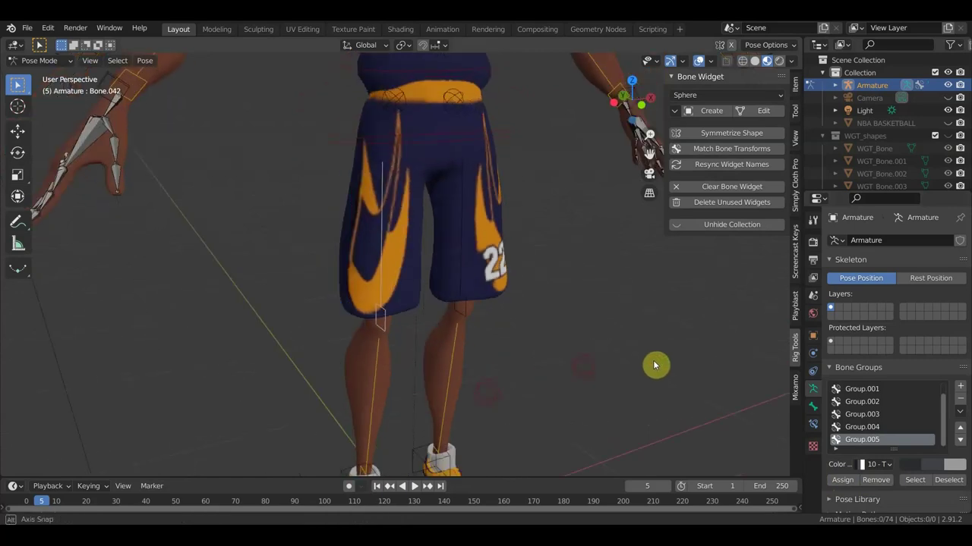
click(575, 350)
middle_drag(601, 369, 568, 369)
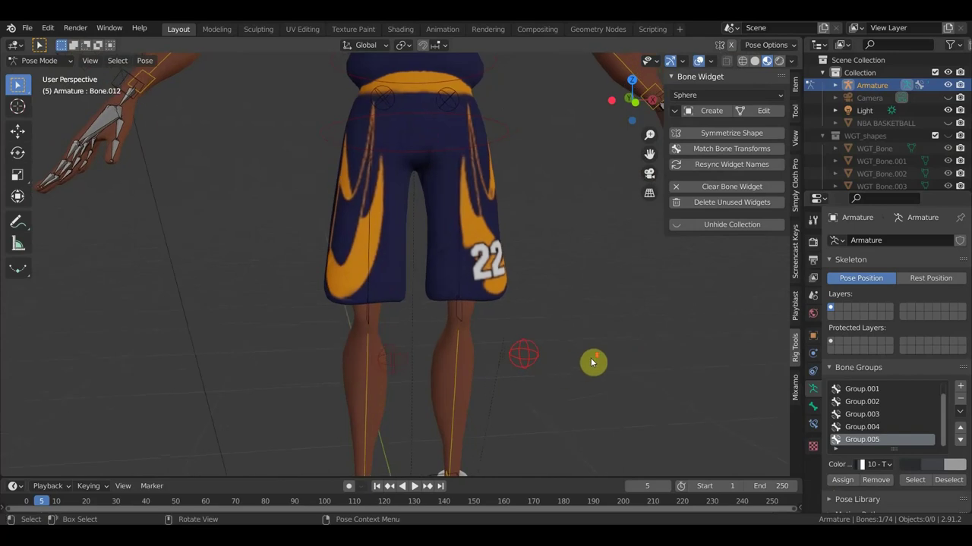
scroll(577, 357, down, 5)
mouse_move(551, 338)
middle_down()
mouse_move(467, 368)
mouse_move(505, 286)
middle_up()
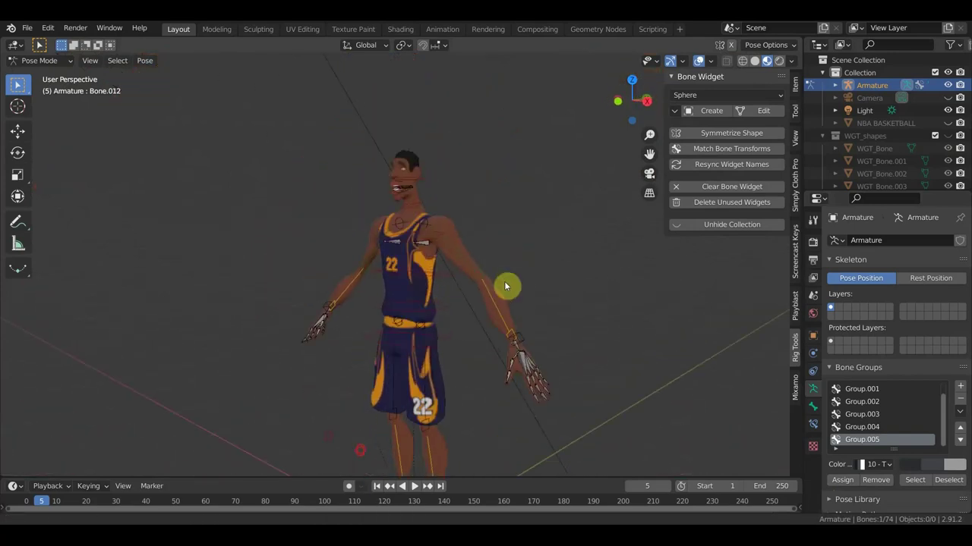
scroll(541, 403, up, 6)
shift+middle_drag(546, 387, 468, 242)
middle_drag(422, 315, 555, 329)
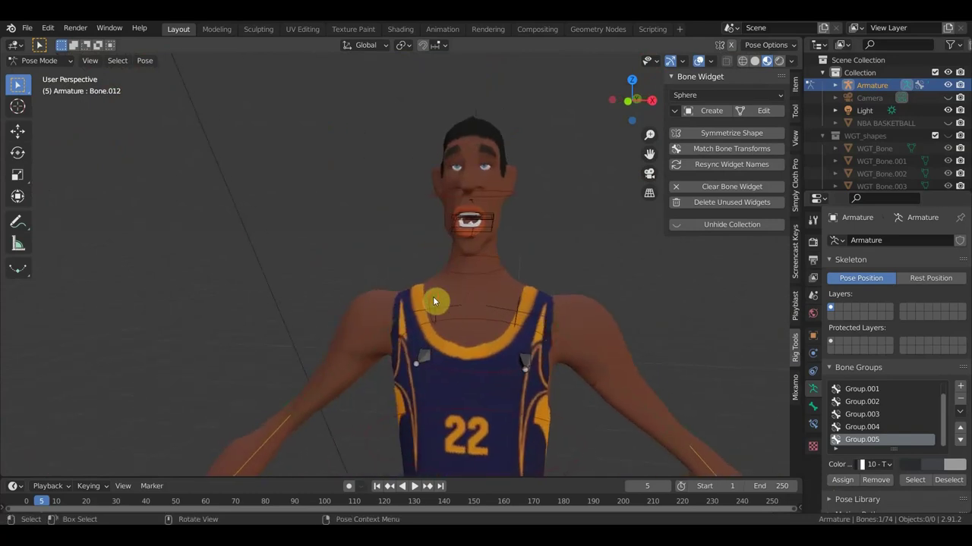
Add the second collarbone to the selection and create Group.006 with magenta theme set 11
shift+click(514, 308)
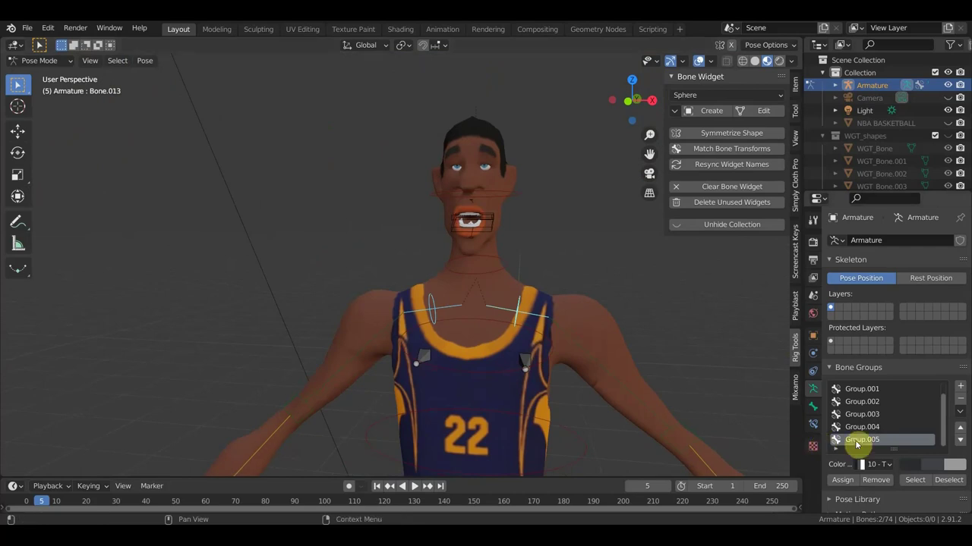
click(962, 389)
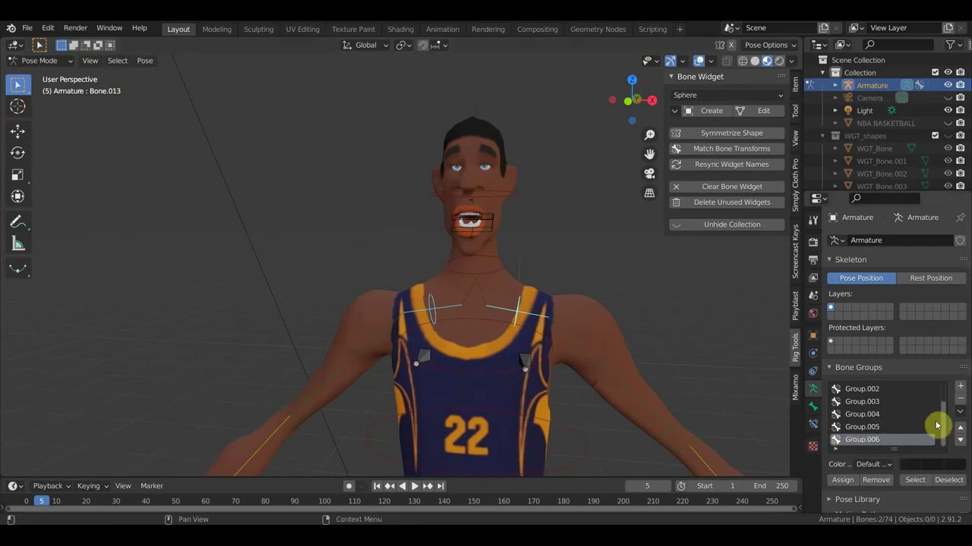
click(868, 465)
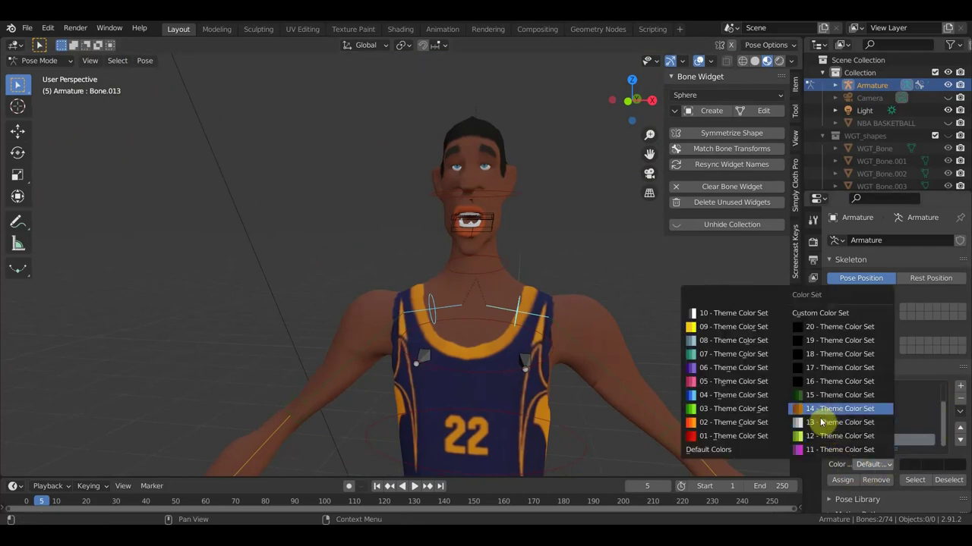
click(829, 451)
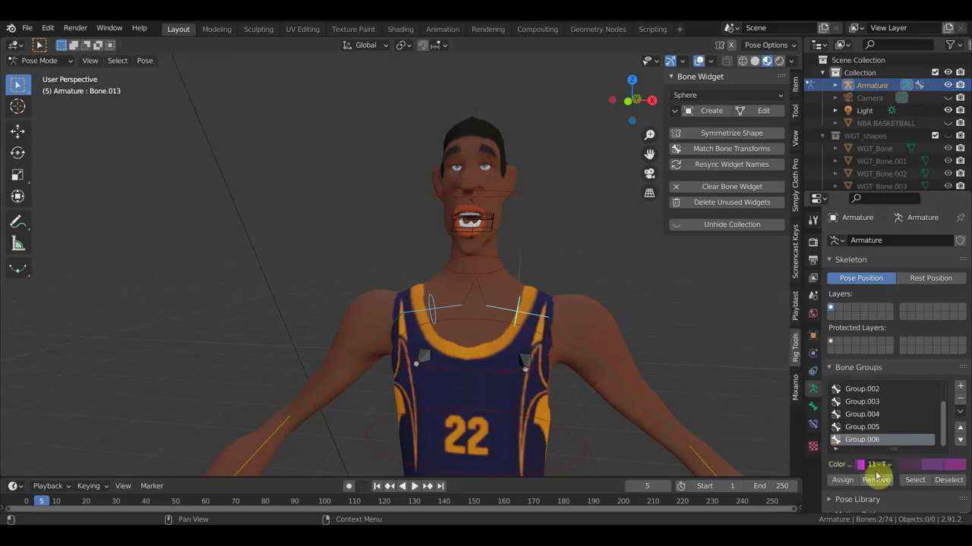
Select the mouth control bones and check their magenta colour from a side view
shift+click(495, 237)
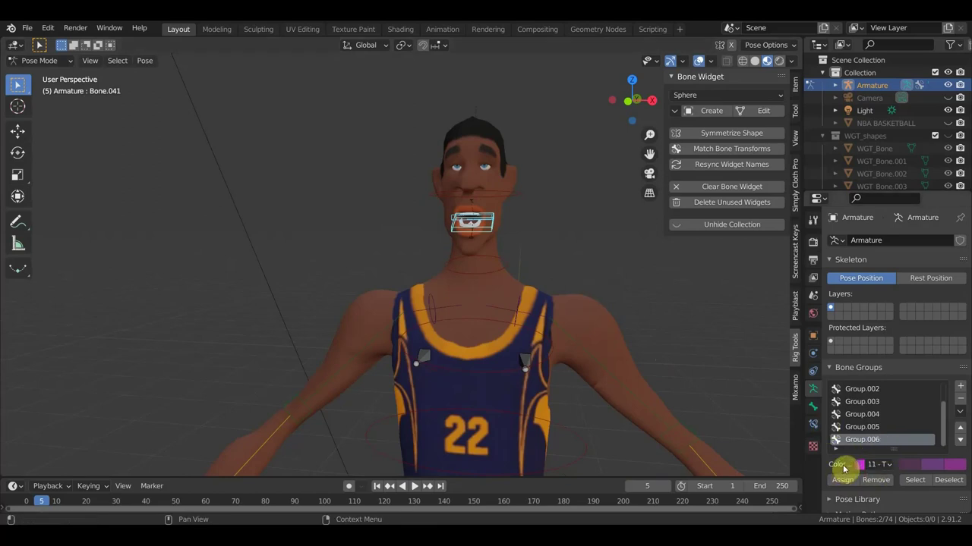
click(668, 360)
scroll(592, 342, up, 4)
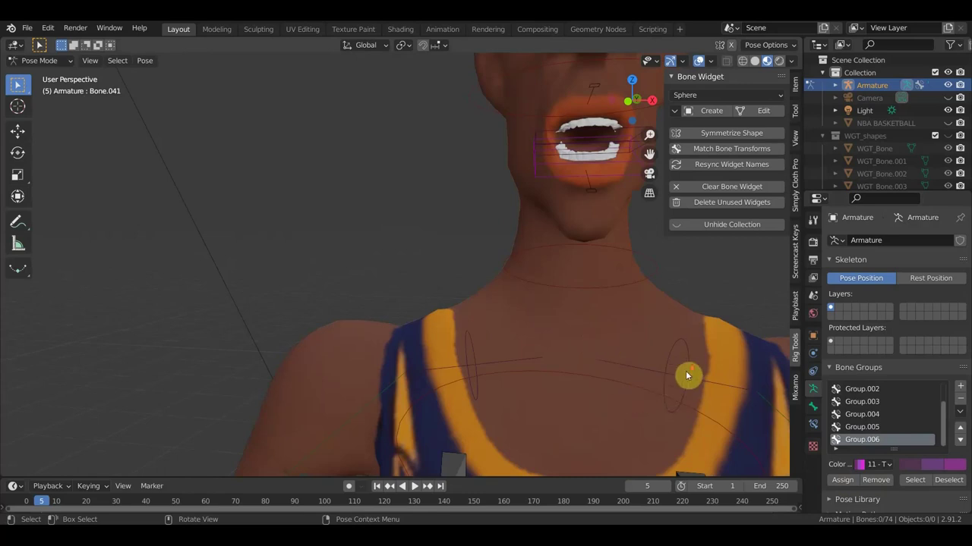
scroll(686, 374, down, 4)
middle_drag(685, 373, 600, 382)
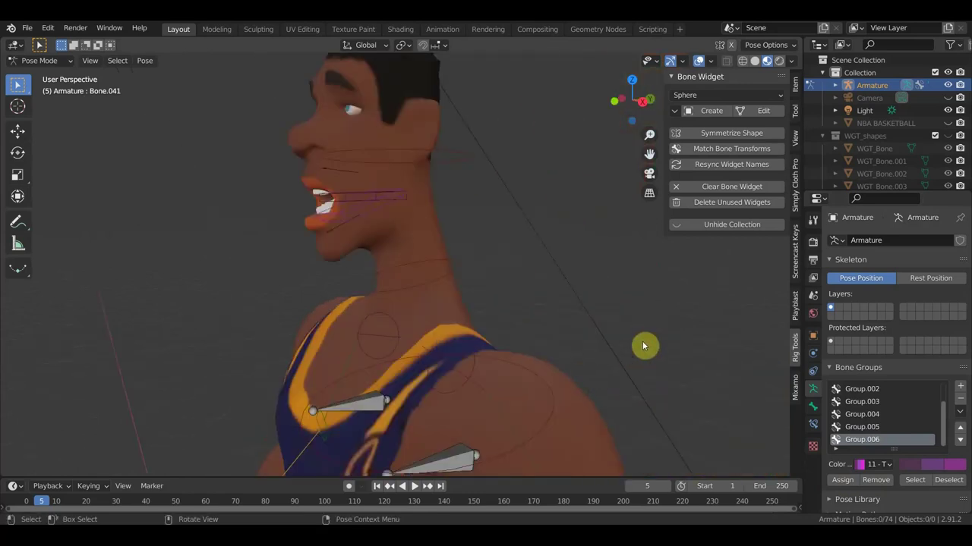
scroll(581, 322, down, 2)
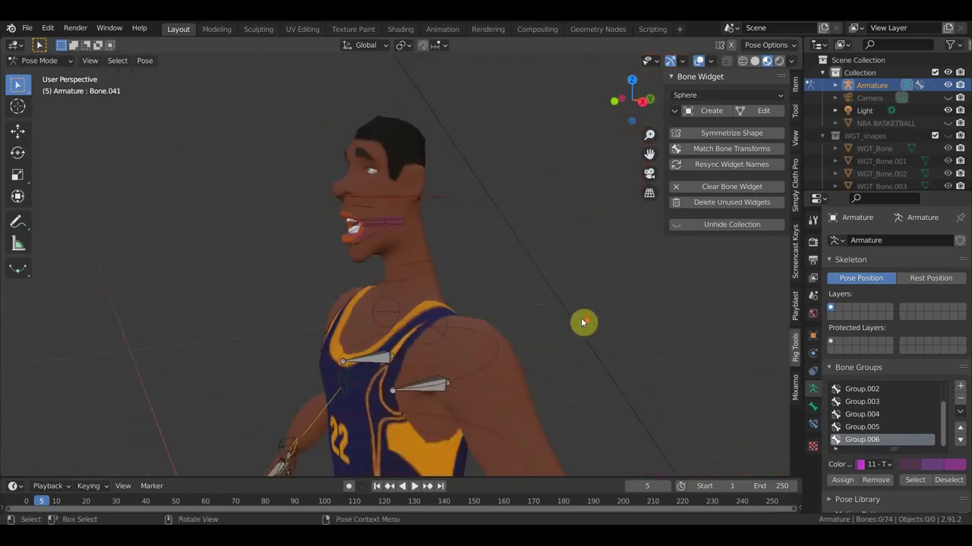
click(434, 385)
mouse_move(434, 385)
middle_down()
mouse_move(571, 379)
mouse_move(543, 363)
middle_up()
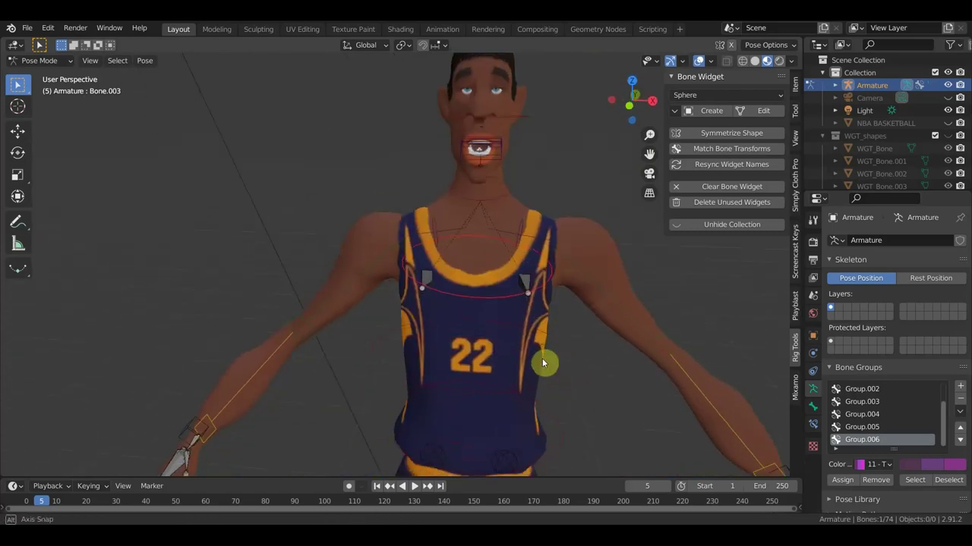
Select both shoulder bones and create Shoulder.L widgets on them
click(525, 287)
shift+click(426, 280)
click(714, 100)
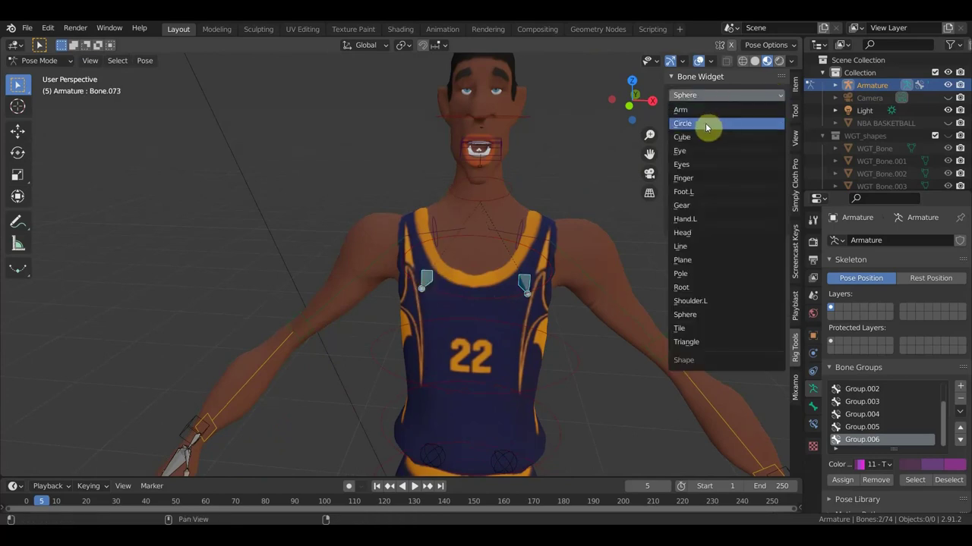
click(709, 301)
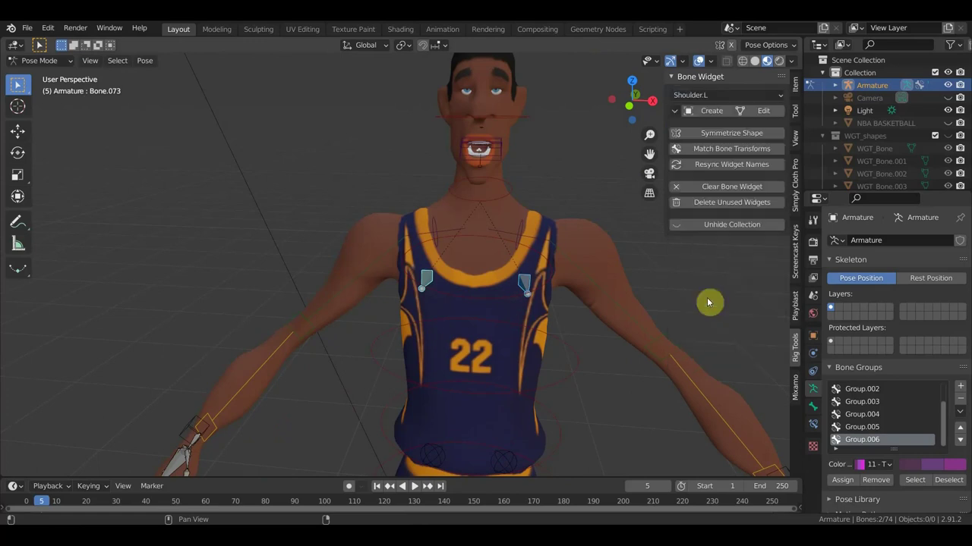
click(717, 115)
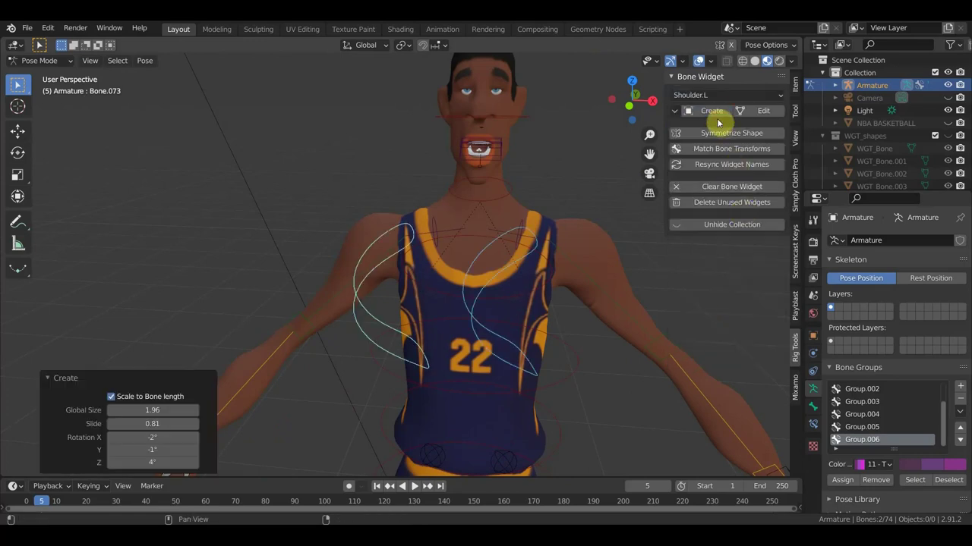
Replace the shoulder widgets with Foot.L shapes at global size 1.96 and slide 0.81
click(709, 94)
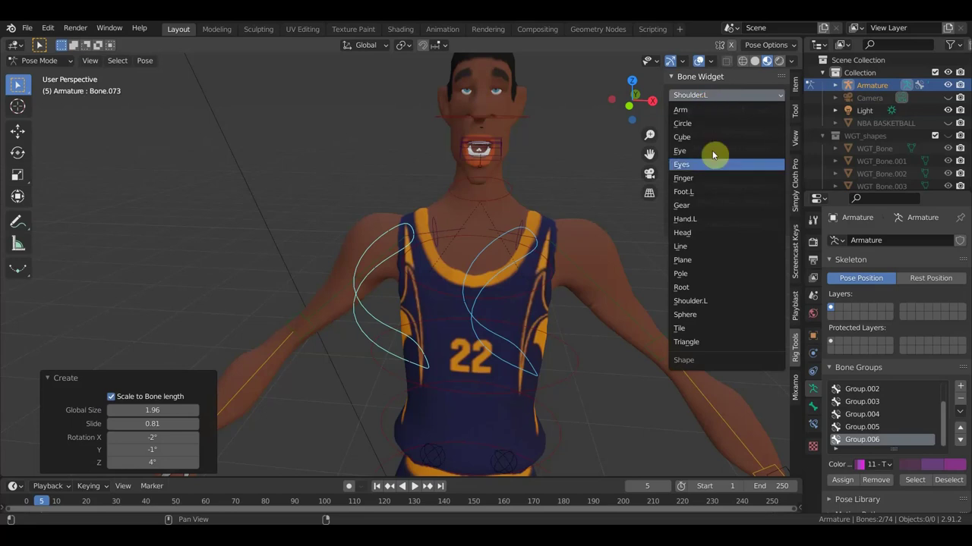
click(693, 193)
click(711, 113)
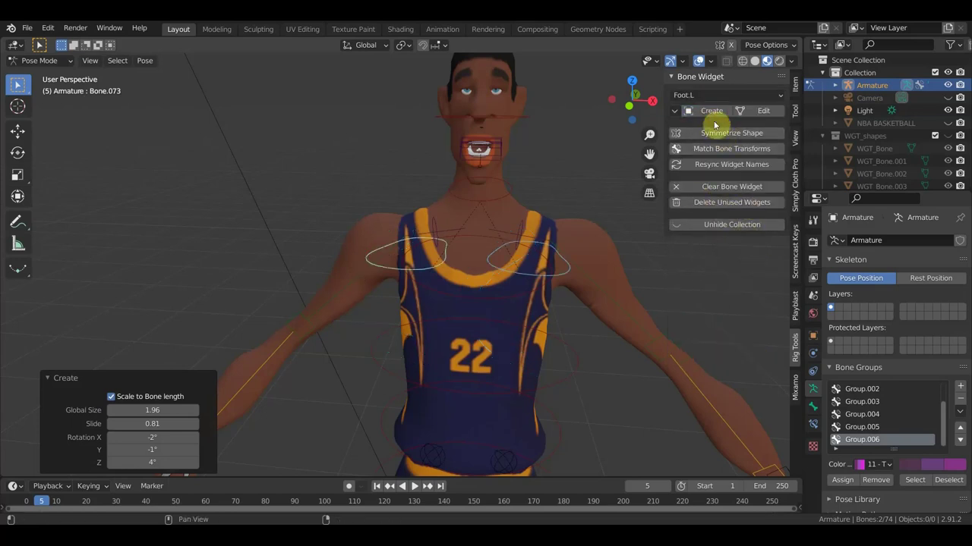
mouse_move(573, 246)
middle_down()
mouse_move(529, 281)
mouse_move(491, 293)
middle_up()
Bring the feet into view and select both foot bones
middle_drag(413, 347, 423, 334)
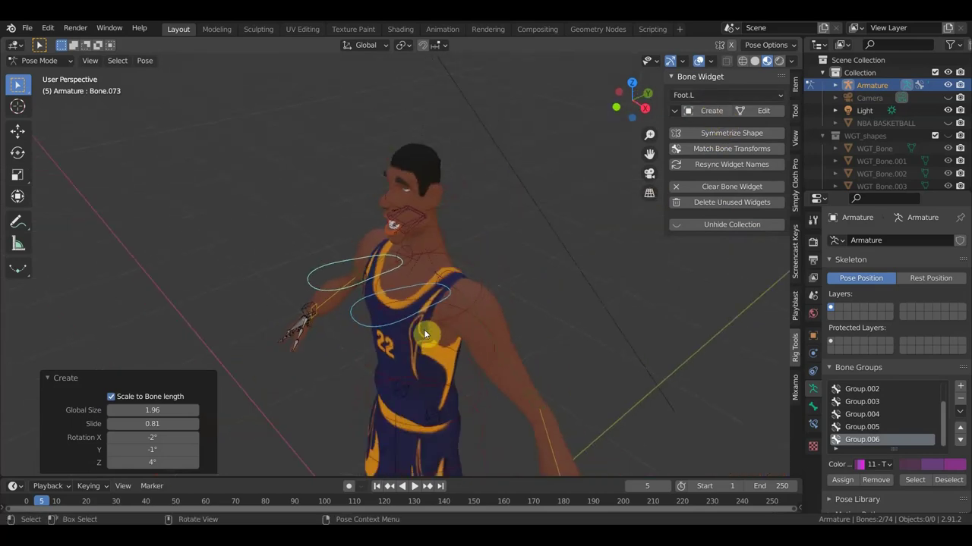
mouse_move(483, 404)
middle_down()
mouse_move(473, 390)
mouse_move(489, 179)
middle_up()
shift+middle_drag(481, 397, 456, 279)
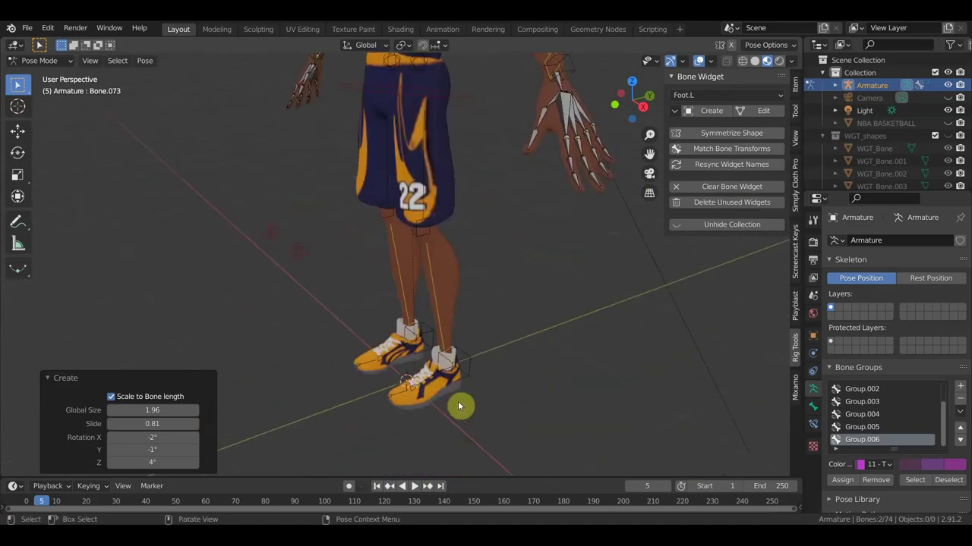
middle_drag(433, 393, 481, 350)
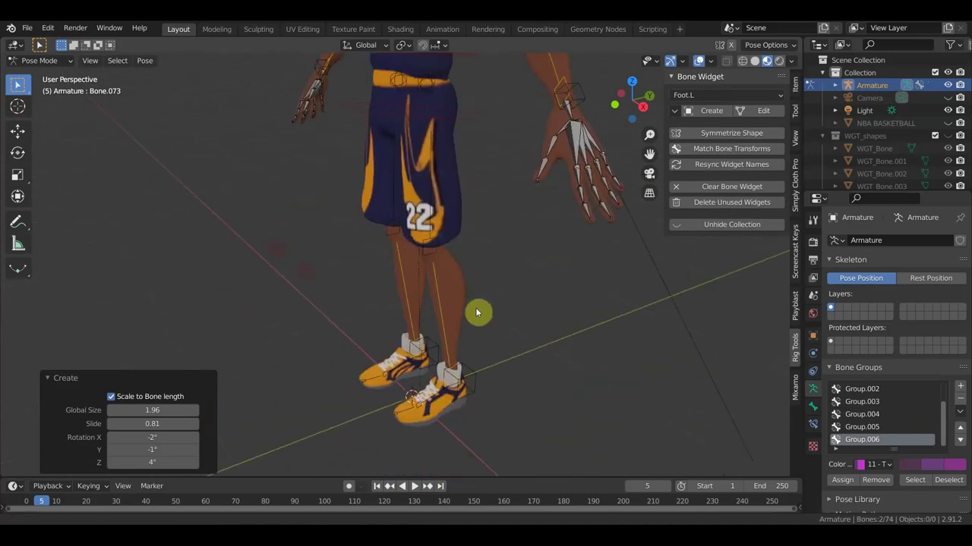
click(476, 403)
shift+click(459, 372)
Create Foot.L loop widgets on the foot bones and enlarge them to global size 2.08
click(719, 112)
mouse_move(640, 273)
middle_down()
mouse_move(575, 329)
mouse_move(531, 304)
mouse_move(481, 379)
mouse_move(570, 377)
mouse_move(652, 326)
mouse_move(571, 343)
mouse_move(607, 328)
middle_up()
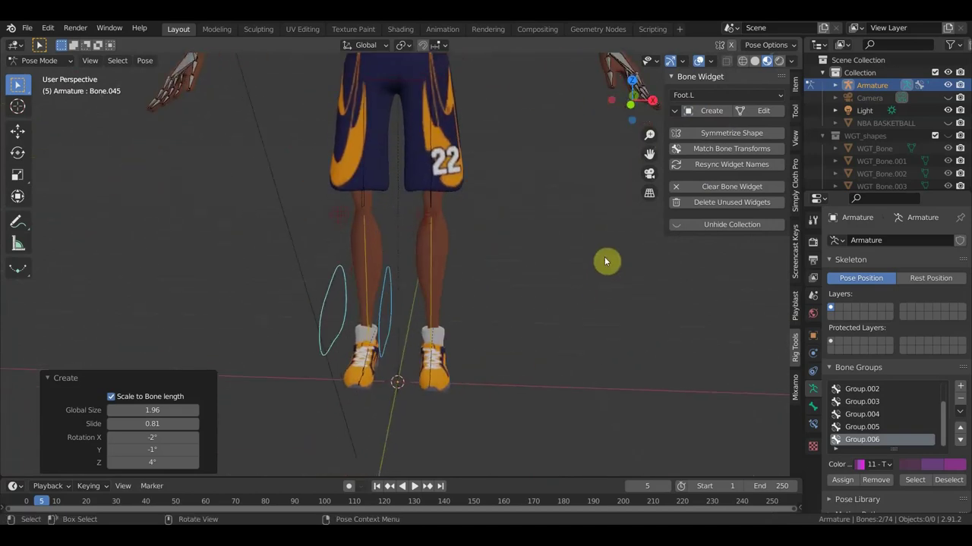
mouse_move(149, 411)
mouse_down()
mouse_move(175, 411)
mouse_move(153, 410)
mouse_move(175, 424)
mouse_move(145, 437)
mouse_up()
Adjust the foot widgets' slide and X/Y rotation in the Create redo panel
click(153, 437)
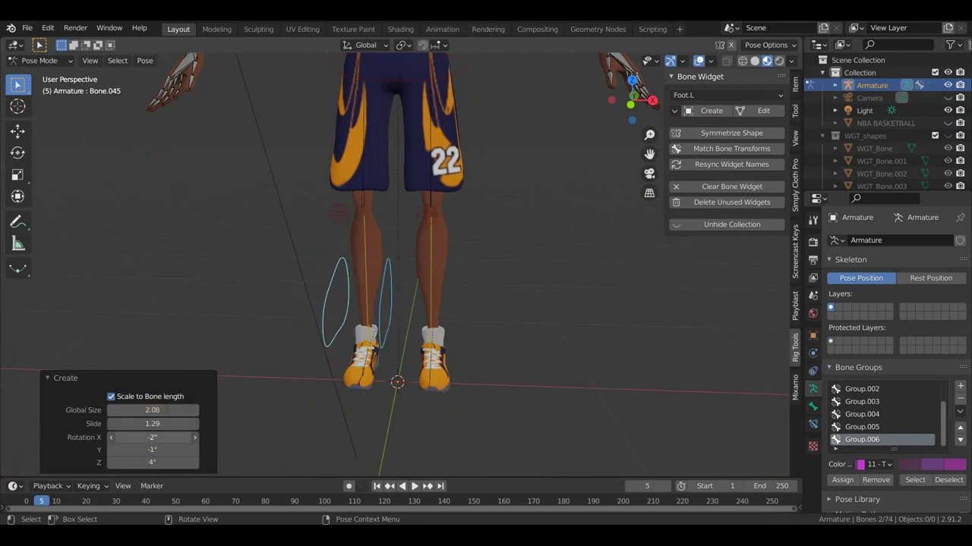
mouse_move(152, 450)
mouse_down()
mouse_move(190, 449)
mouse_move(175, 449)
mouse_up()
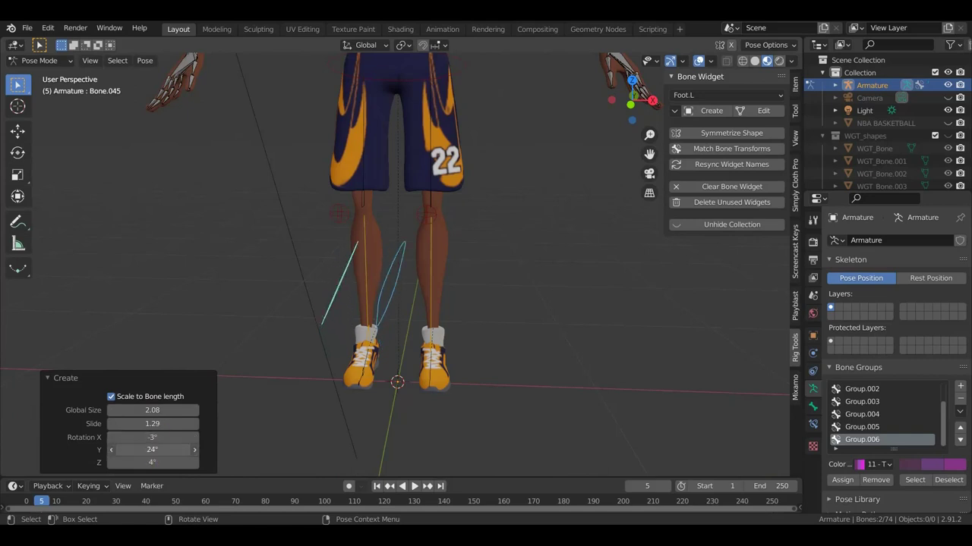
double_click(133, 437)
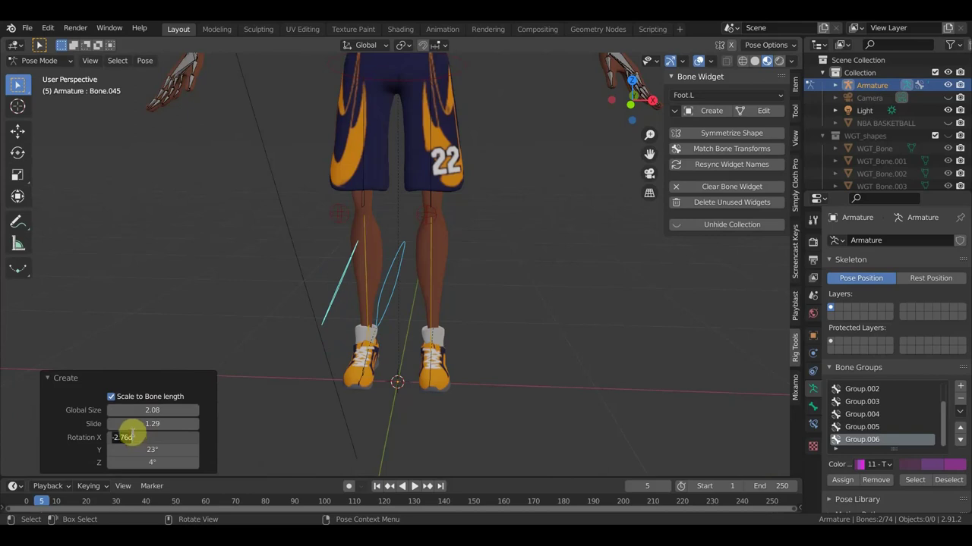
Undo the foot widget creation, restoring the cube widgets, and deselect all bones
key(Return)
key(ctrl+z)
key(ctrl+z)
key(ctrl+shift+z)
key(alt+a)
Select the two collarbone bones with looped Foot.L widgets from a front torso view
middle_drag(542, 380, 441, 369)
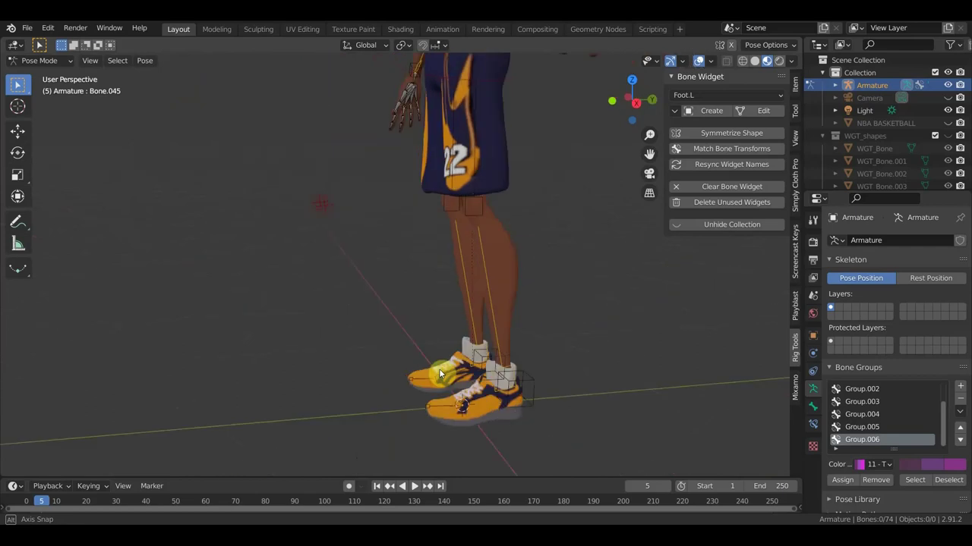
scroll(481, 343, up, 3)
scroll(487, 471, down, 3)
mouse_move(527, 435)
middle_down()
mouse_move(549, 442)
mouse_move(558, 432)
mouse_move(536, 223)
mouse_move(526, 221)
mouse_move(544, 309)
middle_up()
scroll(504, 243, up, 2)
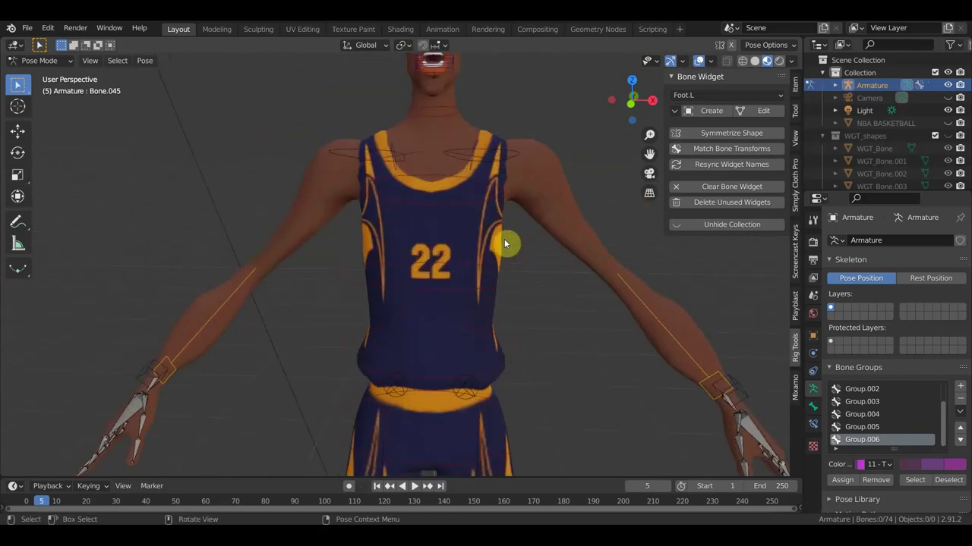
mouse_move(504, 239)
middle_down()
mouse_move(478, 271)
mouse_move(460, 271)
mouse_move(442, 249)
middle_up()
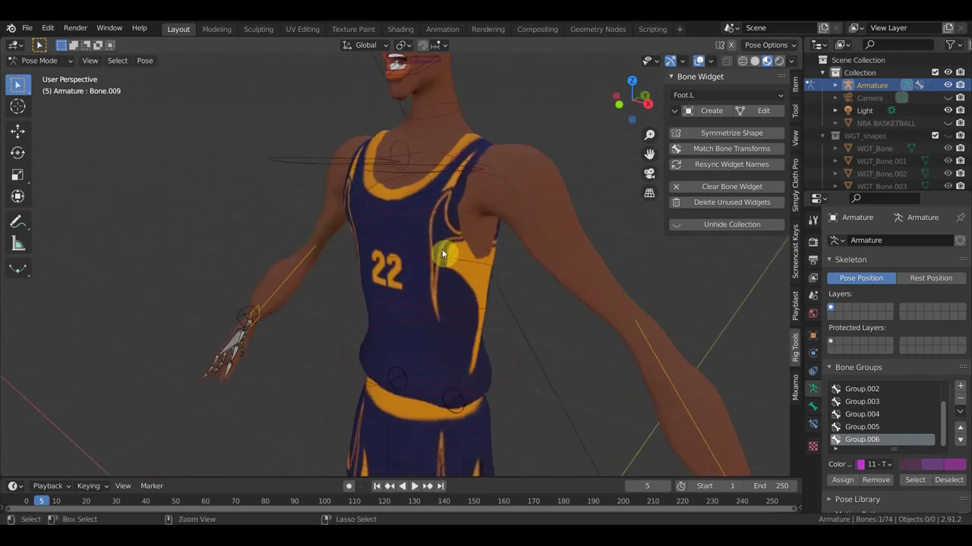
shift+click(442, 249)
mouse_move(442, 249)
middle_down()
mouse_move(523, 297)
mouse_move(556, 248)
middle_up()
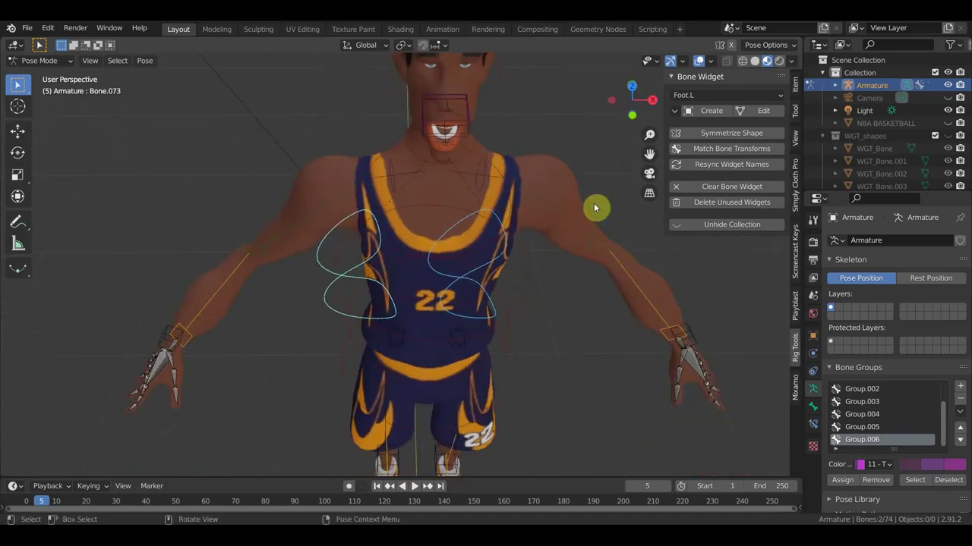
Create Sphere widgets on both shoulder (collarbone) bones, replacing the Foot.L shapes
click(706, 95)
scroll(702, 197, up, 1)
scroll(698, 194, up, 1)
scroll(698, 194, up, 1)
scroll(702, 220, up, 5)
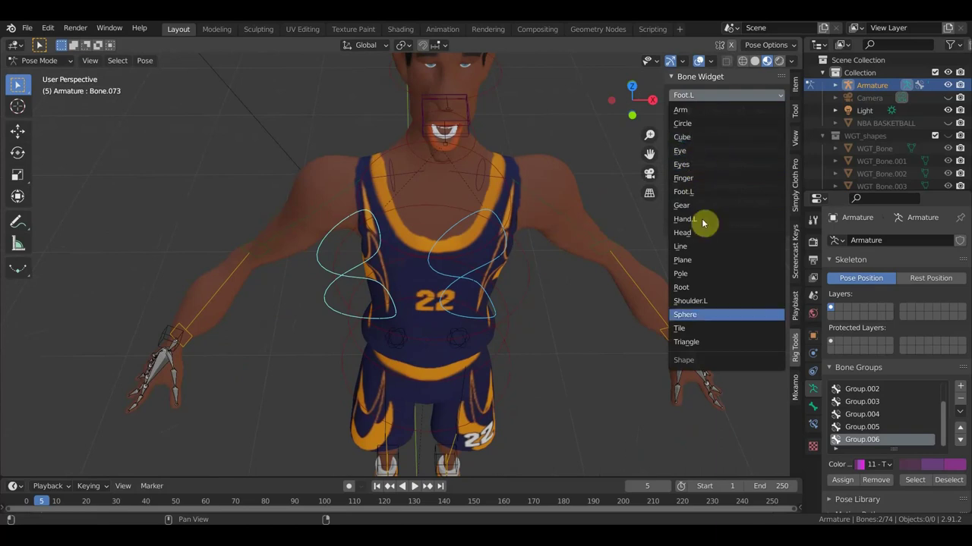
click(699, 314)
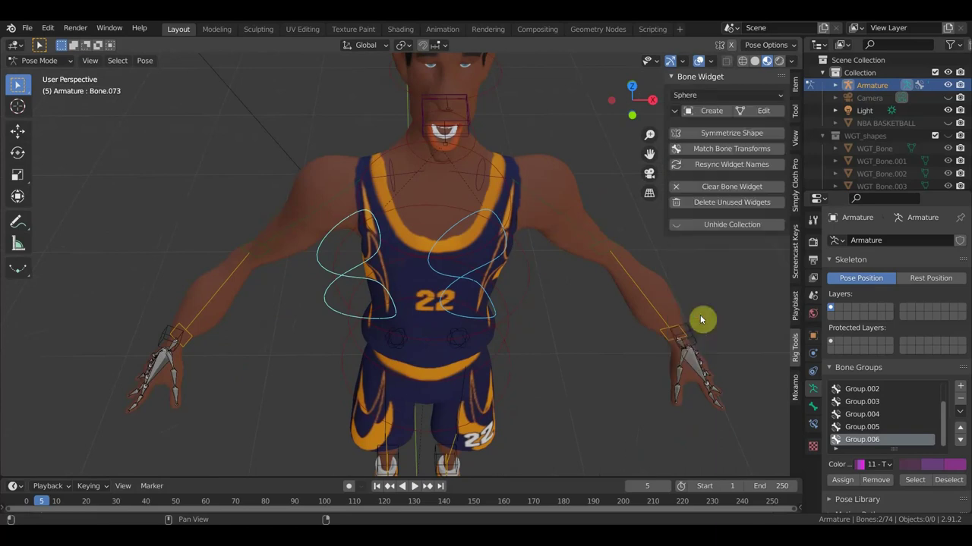
click(719, 113)
Assign the shoulder bones to the yellow bone group Group.003
mouse_move(659, 291)
middle_down()
mouse_move(608, 226)
mouse_move(617, 234)
middle_up()
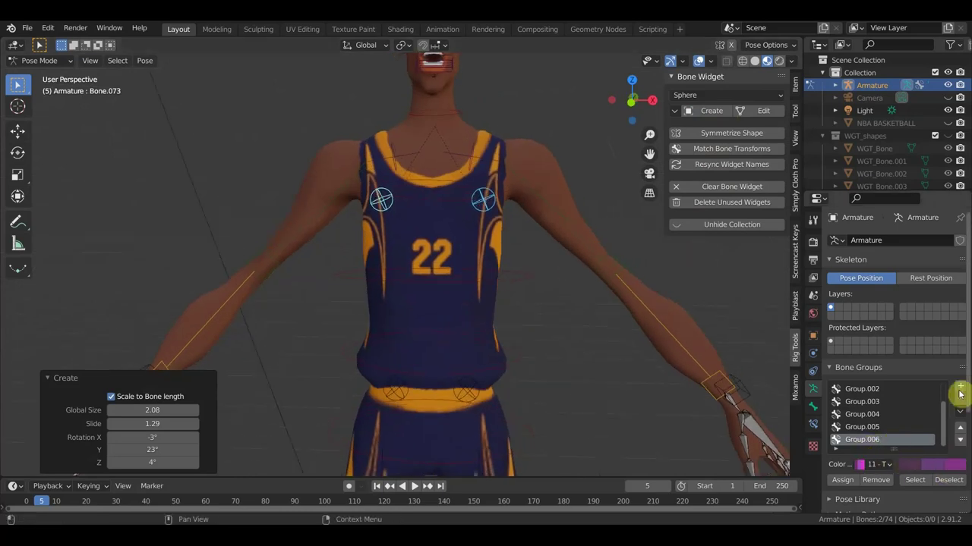
click(867, 402)
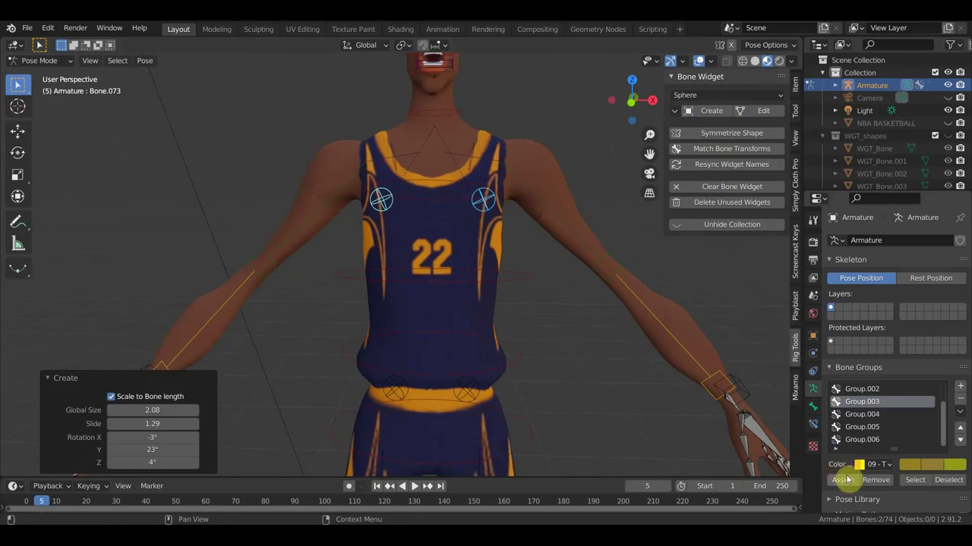
click(841, 479)
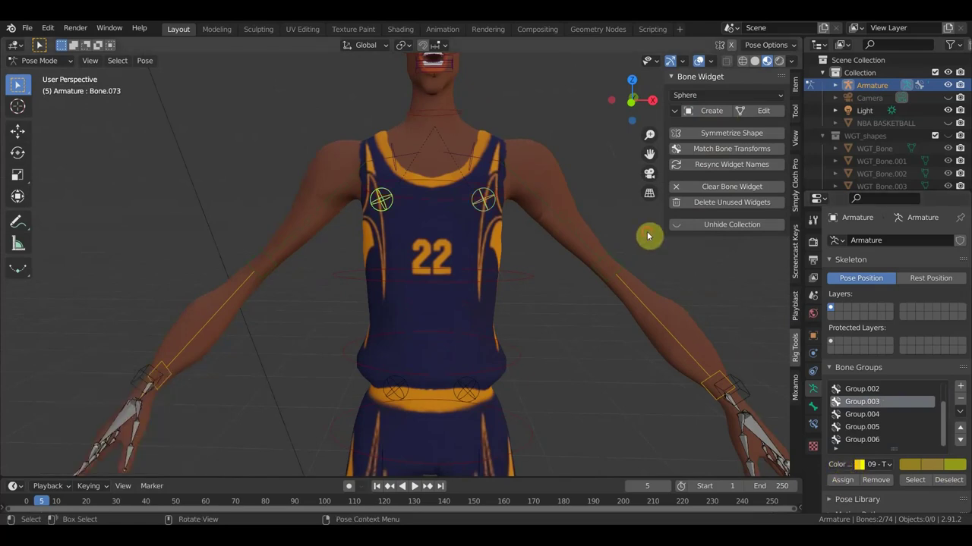
Orbit round to the front of the player and hide the Bone Widget sidebar with N
scroll(623, 265, down, 3)
middle_drag(579, 312, 659, 334)
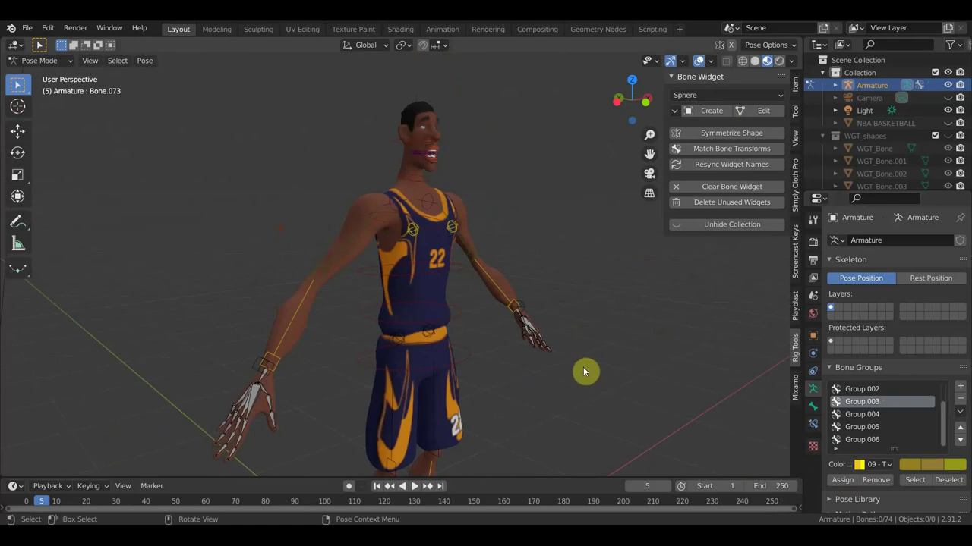
middle_drag(572, 395, 459, 327)
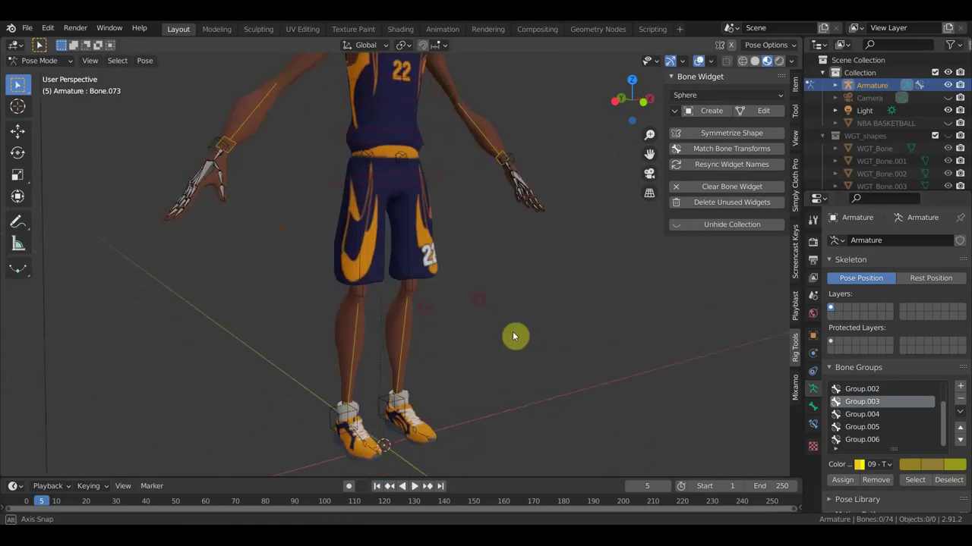
scroll(463, 334, down, 4)
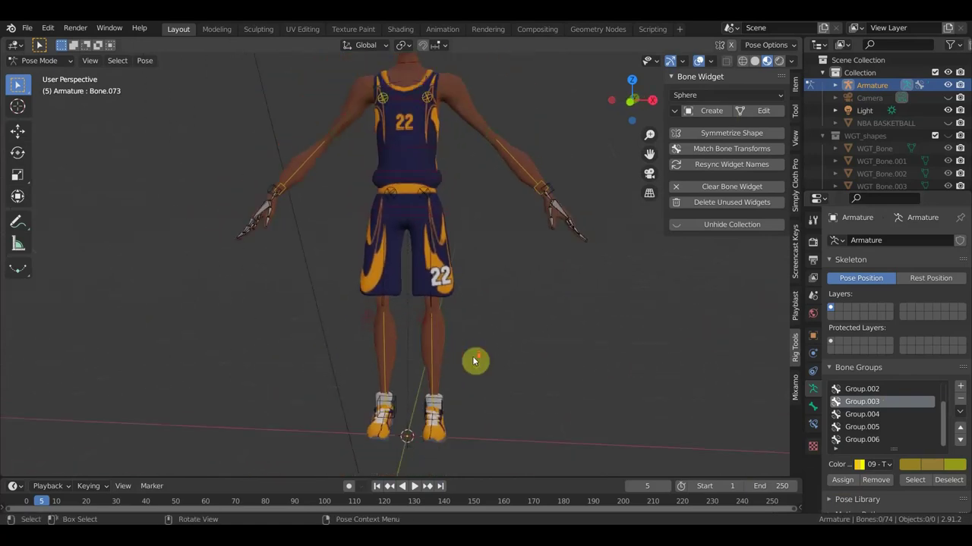
alt+middle_drag(498, 356, 503, 357)
scroll(508, 355, up, 2)
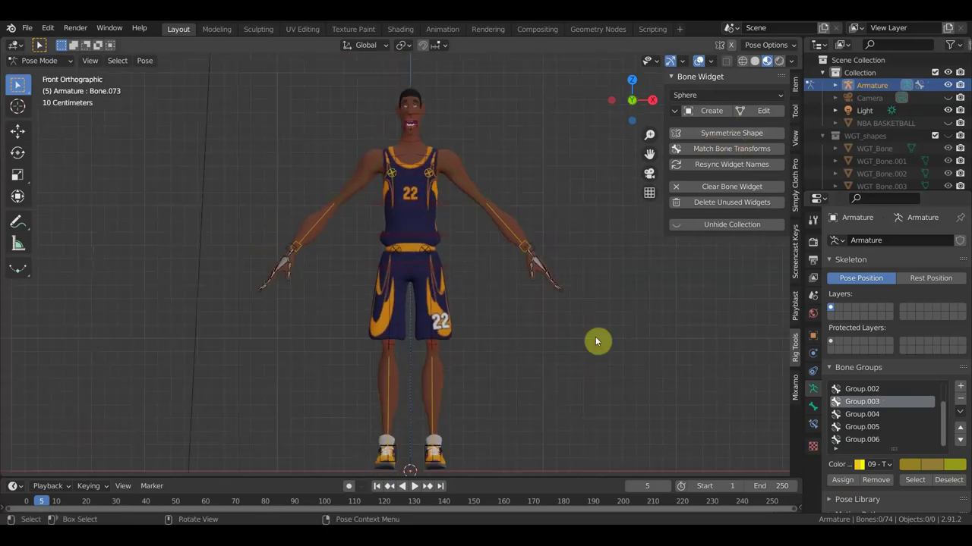
key(n)
mouse_move(548, 327)
middle_down()
mouse_move(405, 328)
mouse_move(515, 335)
mouse_move(492, 340)
mouse_move(547, 312)
middle_up()
scroll(547, 312, up, 3)
scroll(666, 243, down, 2)
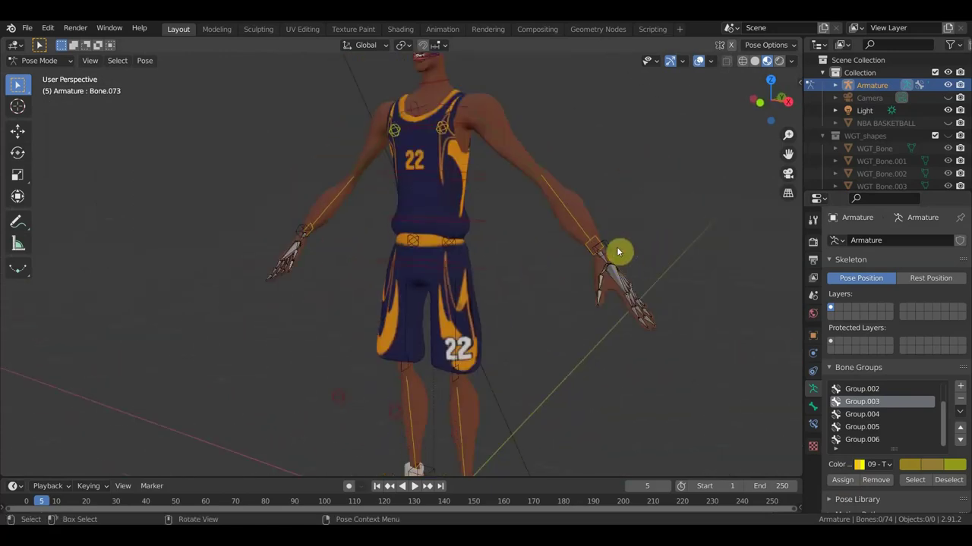
Test-move a wrist bone, undo the move, and return to front orthographic view
key(g)
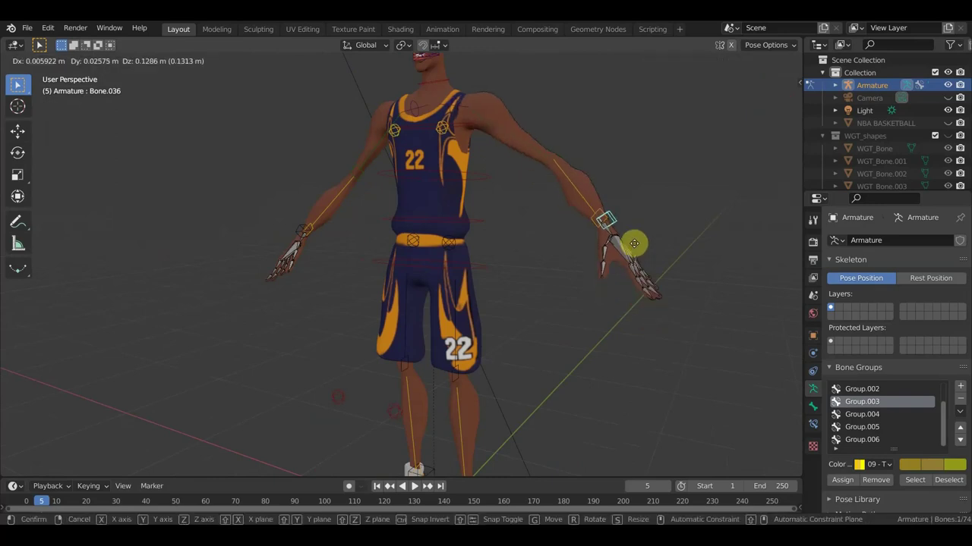
click(616, 240)
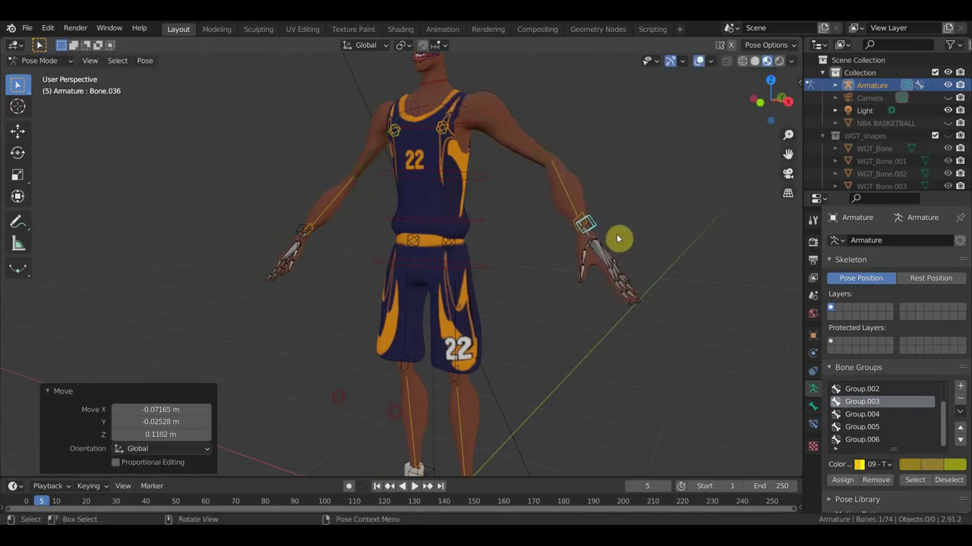
key(ctrl+z)
mouse_move(656, 208)
middle_down()
mouse_move(590, 212)
mouse_move(615, 218)
middle_up()
key(KP_1)
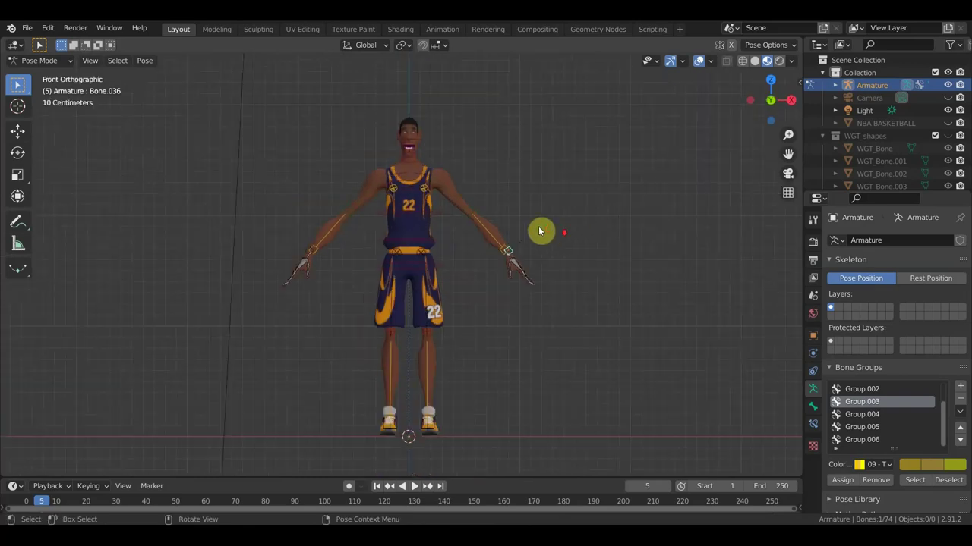
Save As 'баскетболиствид кости.blend' in the БАСКЕТБОЛИСТ folder
click(35, 31)
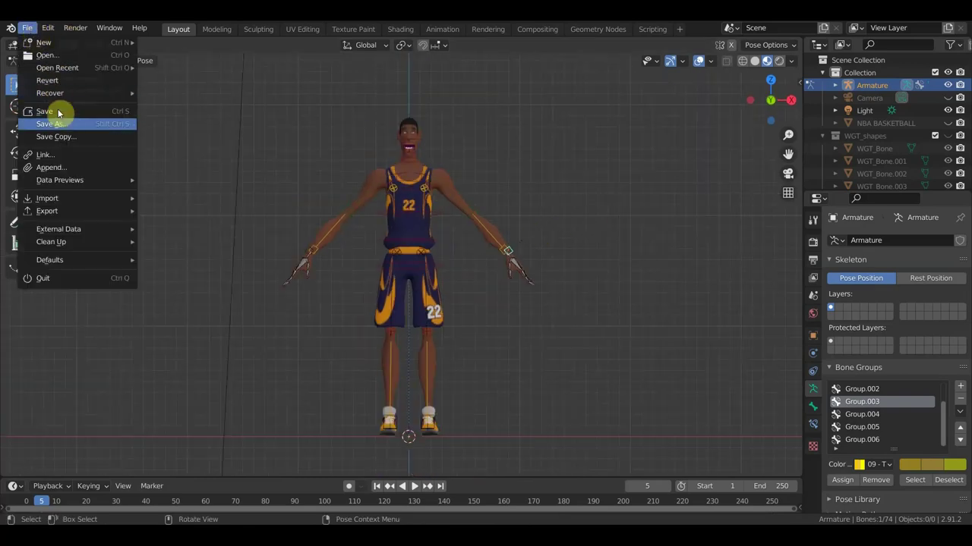
click(60, 121)
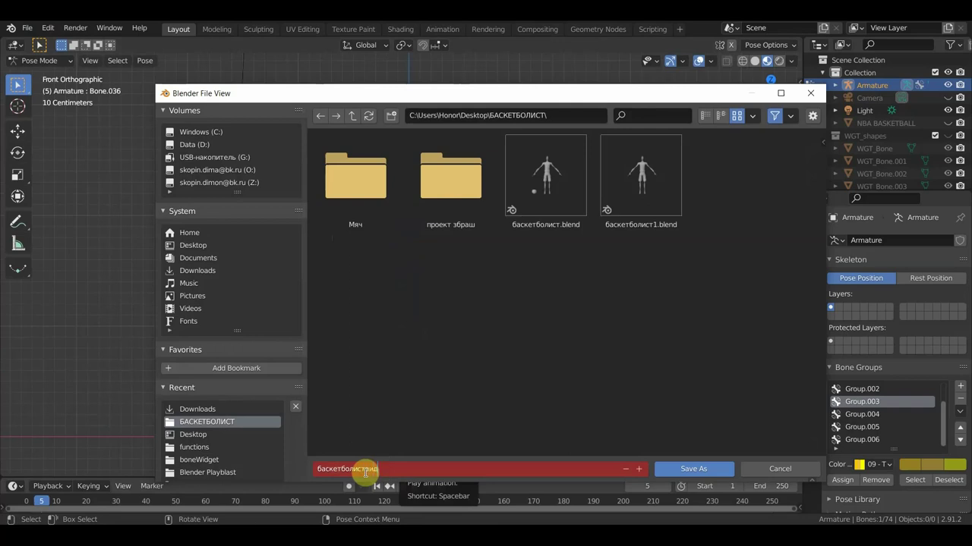
text(баскетболист под кости)
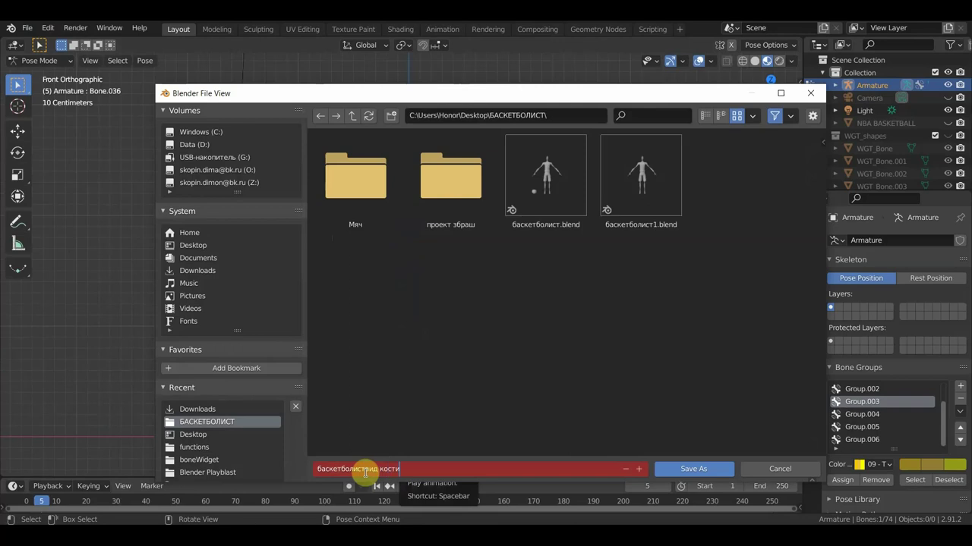
key(Return)
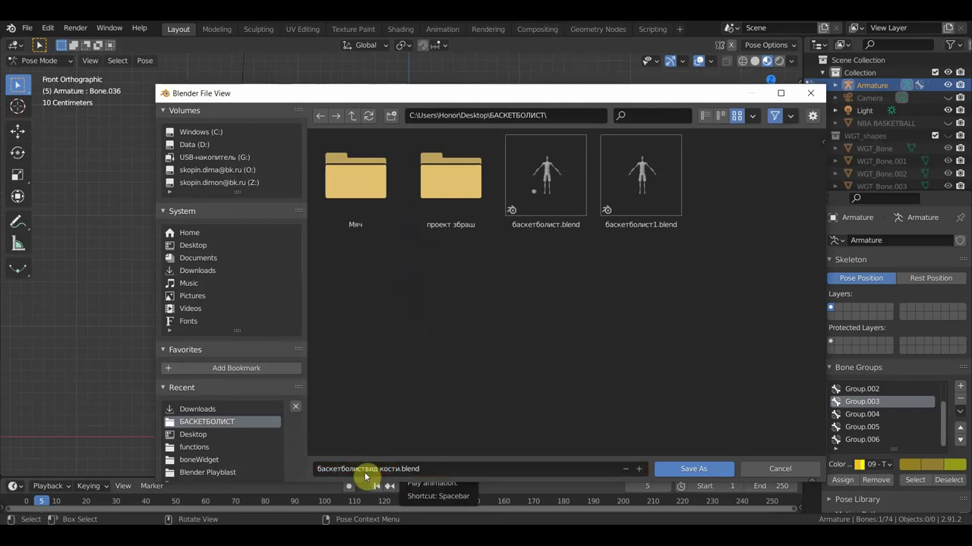
click(686, 469)
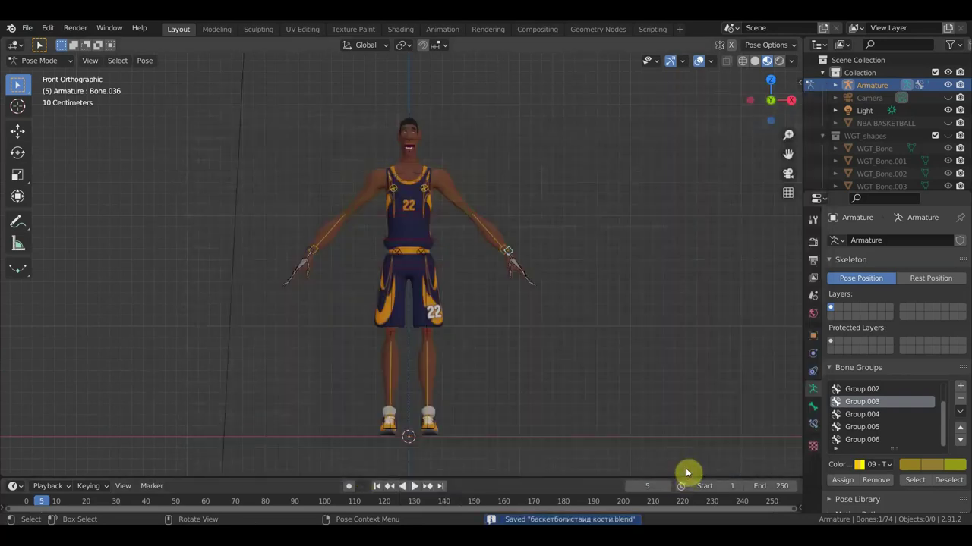
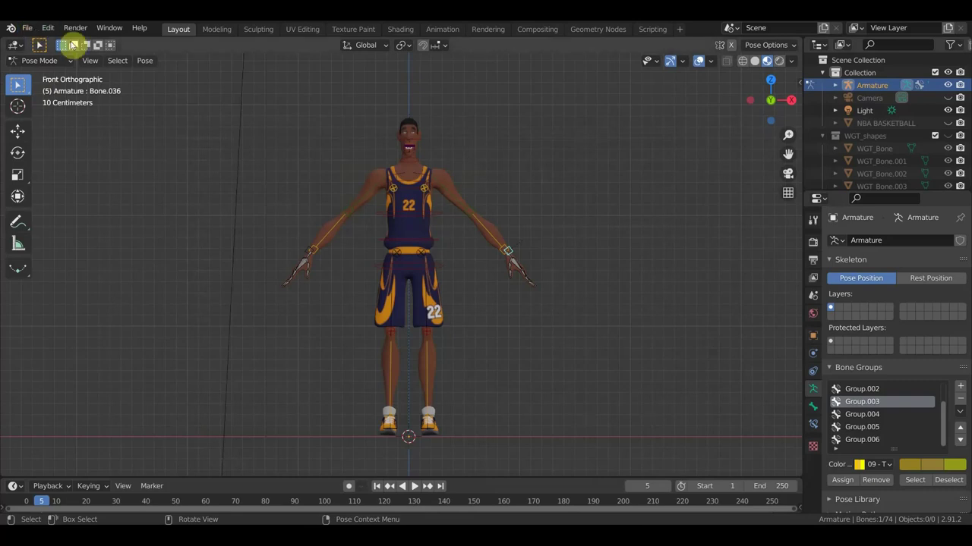
Return the basketball character to the front orthographic view and bring up the File > New submenu
middle_drag(206, 203, 147, 223)
scroll(427, 253, up, 3)
mouse_move(428, 253)
middle_down()
mouse_move(490, 251)
mouse_move(476, 244)
middle_up()
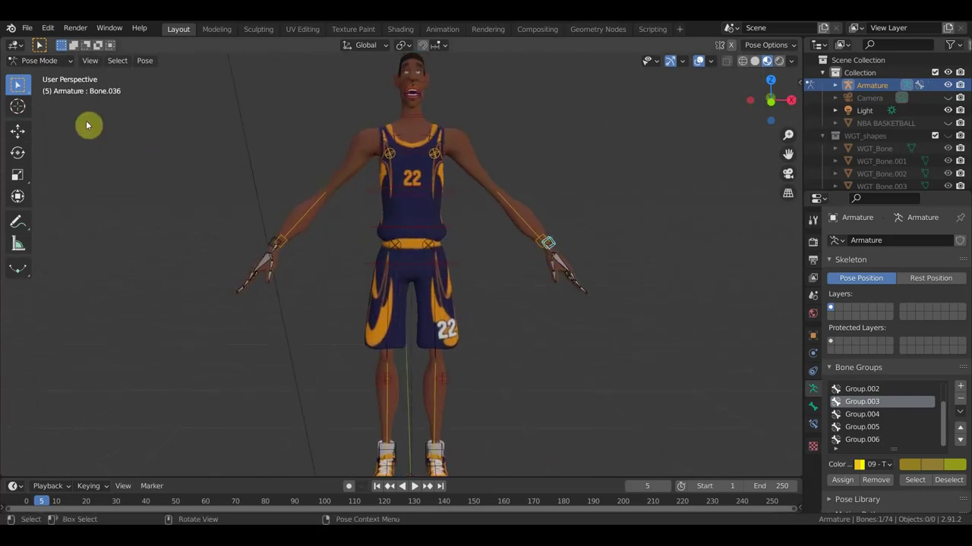
key(KP_1)
scroll(226, 197, down, 2)
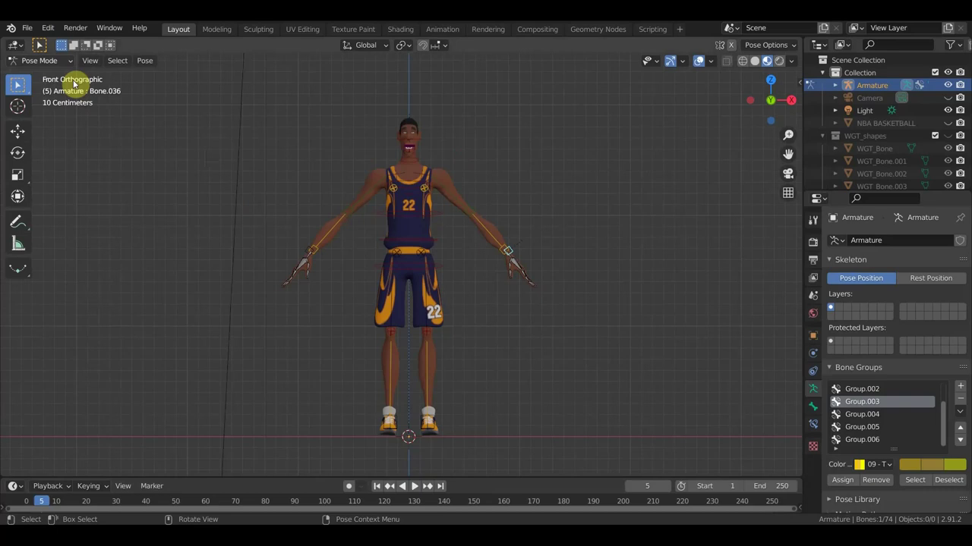
click(28, 28)
mouse_move(44, 42)
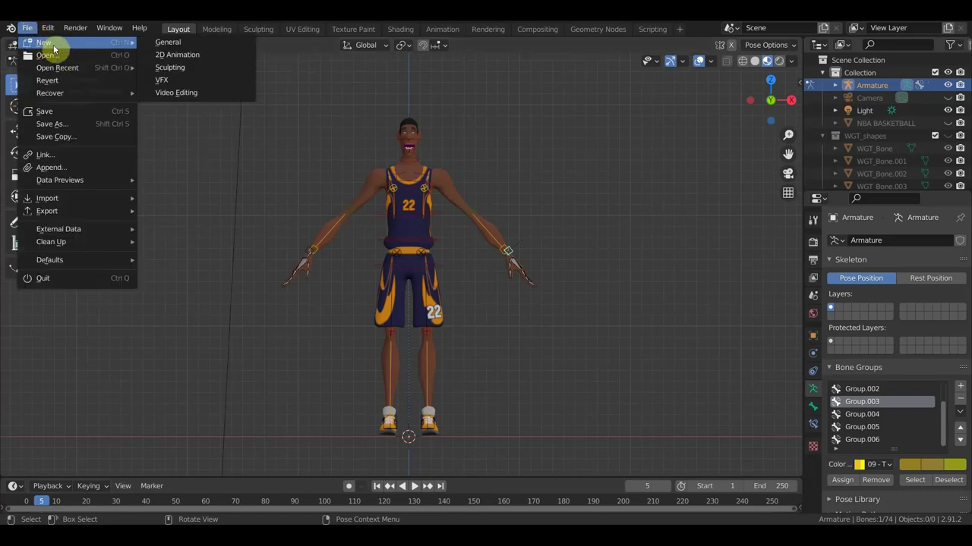
Start a new General scene, delete the default cube and hide the camera
click(165, 44)
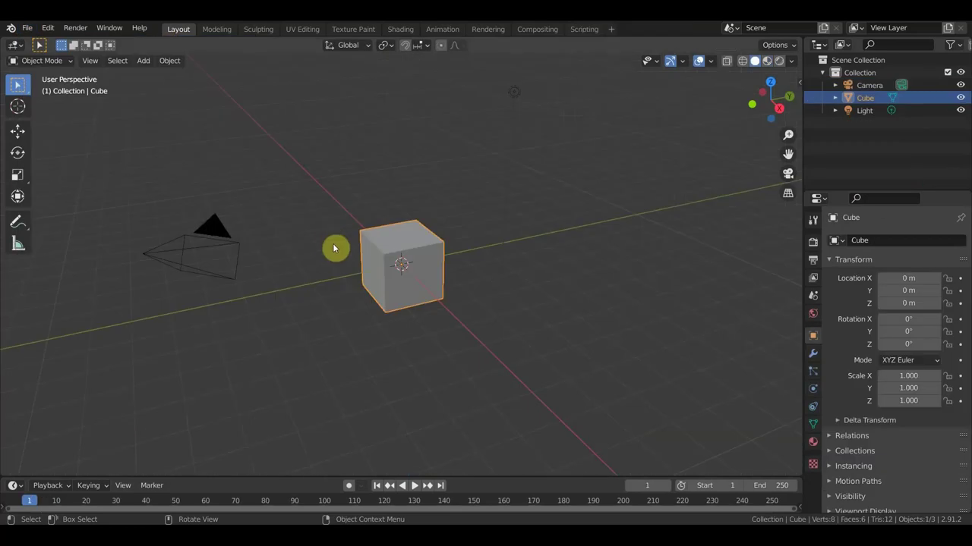
key(Delete)
key(KP_1)
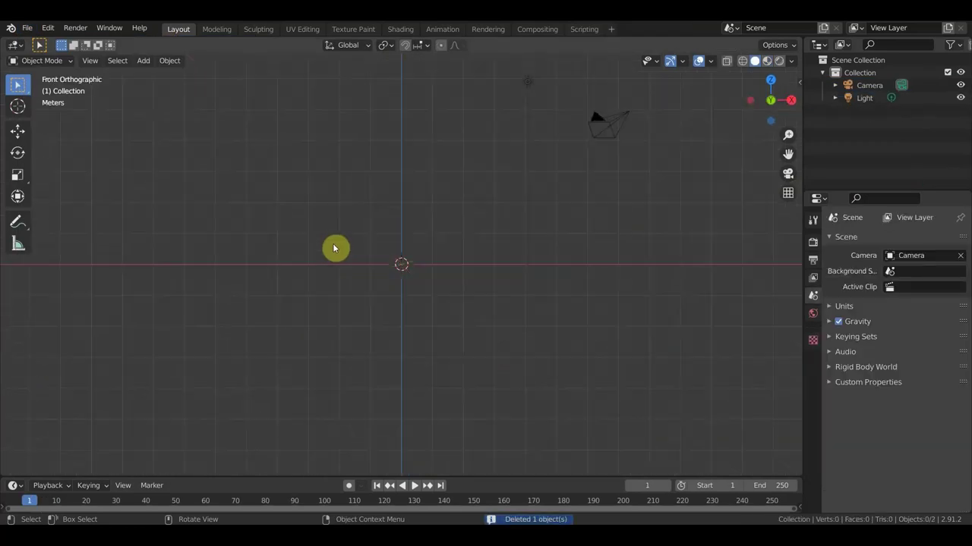
click(958, 88)
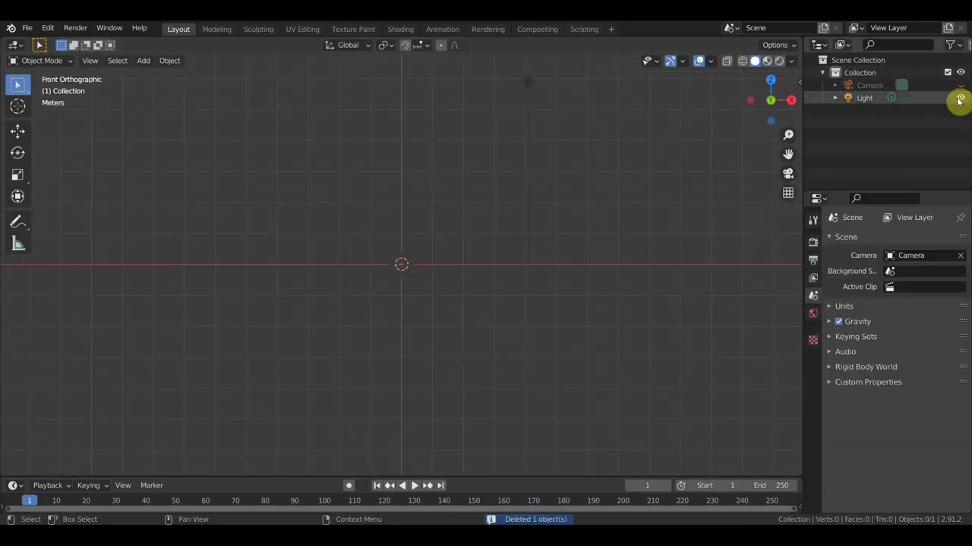
Import the exported character FBX file from the Downloads folder
click(28, 28)
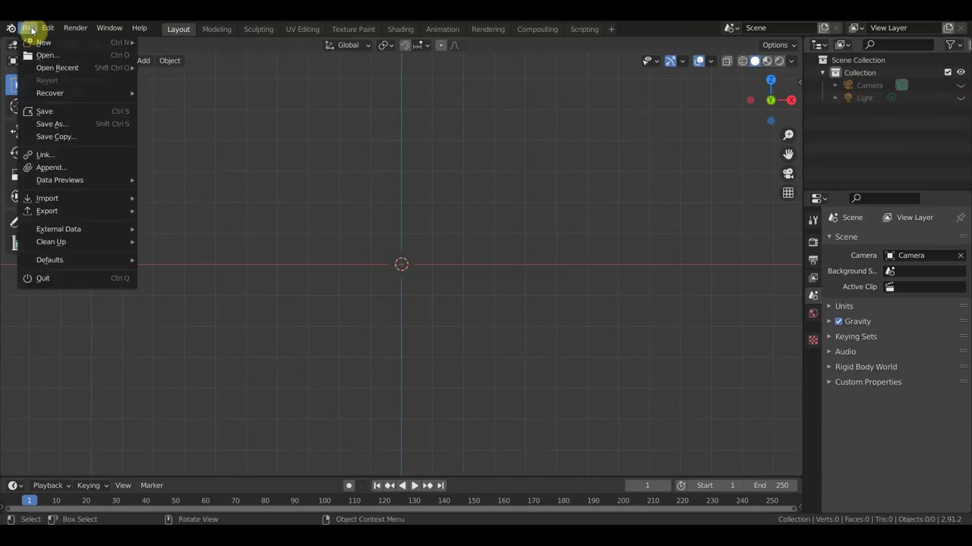
mouse_move(47, 198)
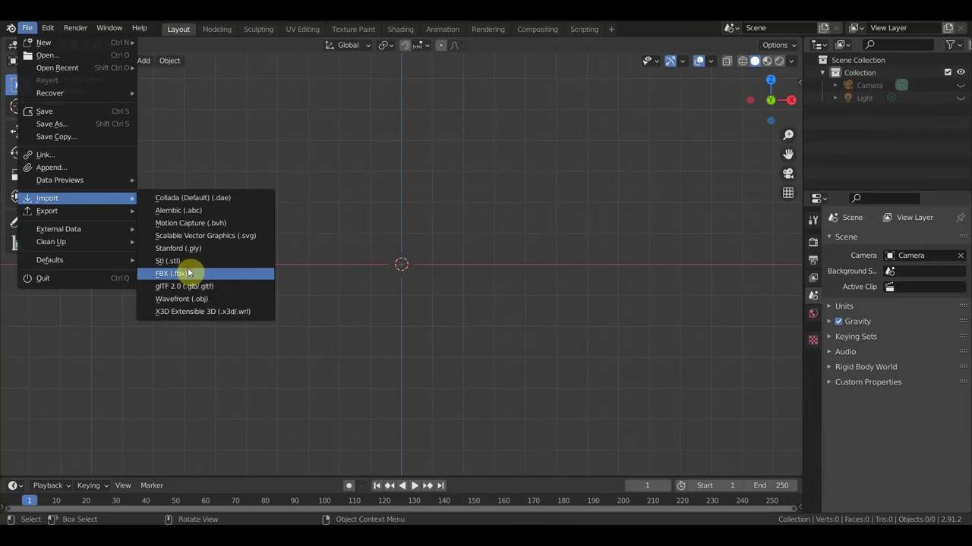
click(188, 271)
click(216, 271)
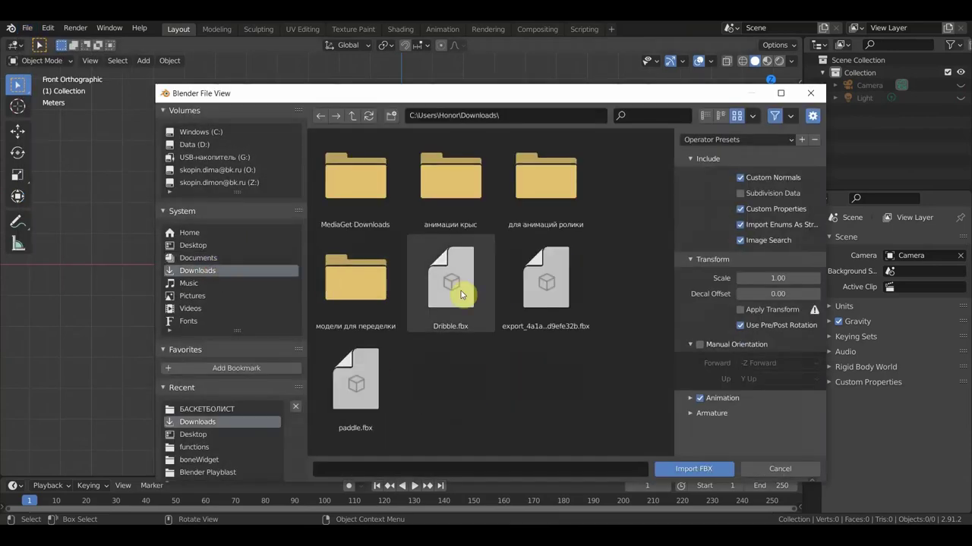
click(541, 307)
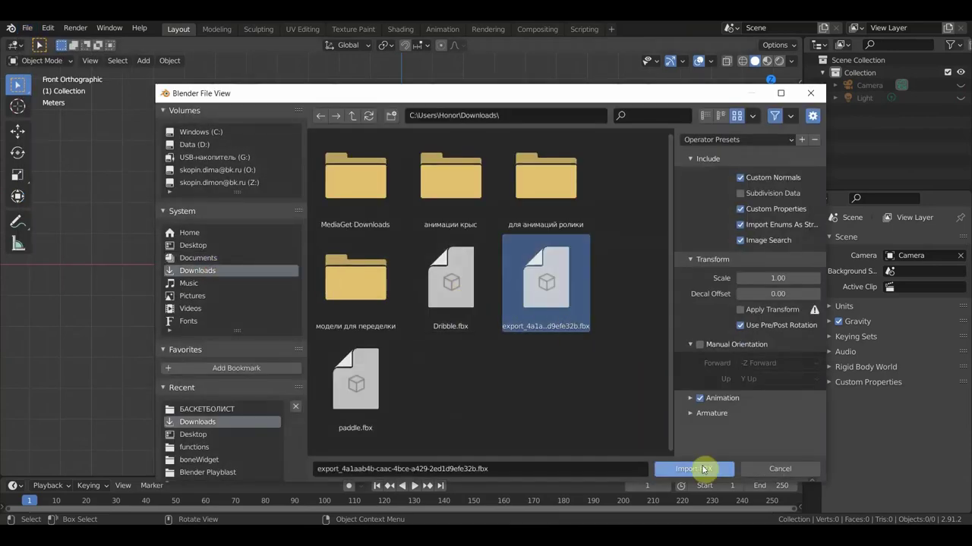
click(702, 468)
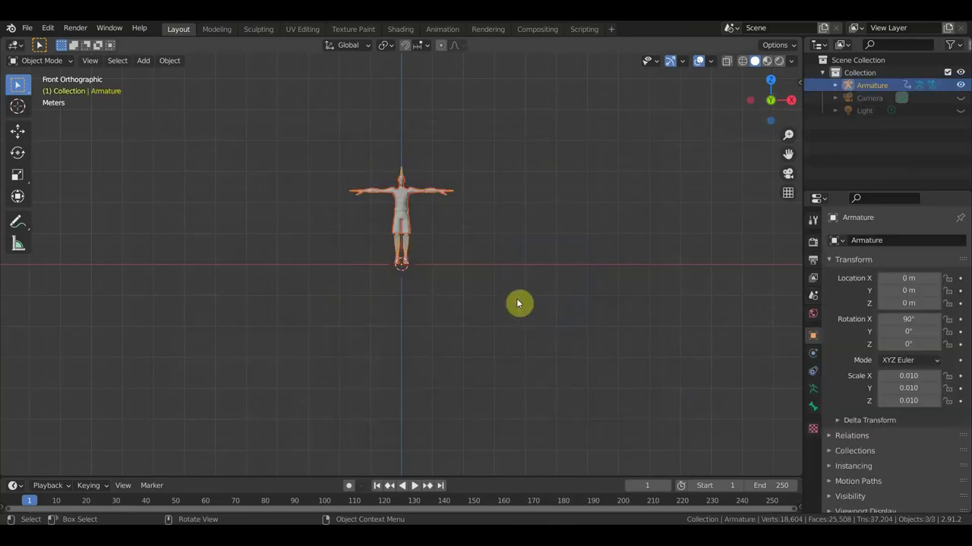
scroll(518, 298, up, 6)
Frame the character, select only the armature and tick In Front under Viewport Display
shift+middle_drag(517, 200, 494, 331)
scroll(481, 390, up, 1)
scroll(499, 349, up, 1)
scroll(532, 256, up, 1)
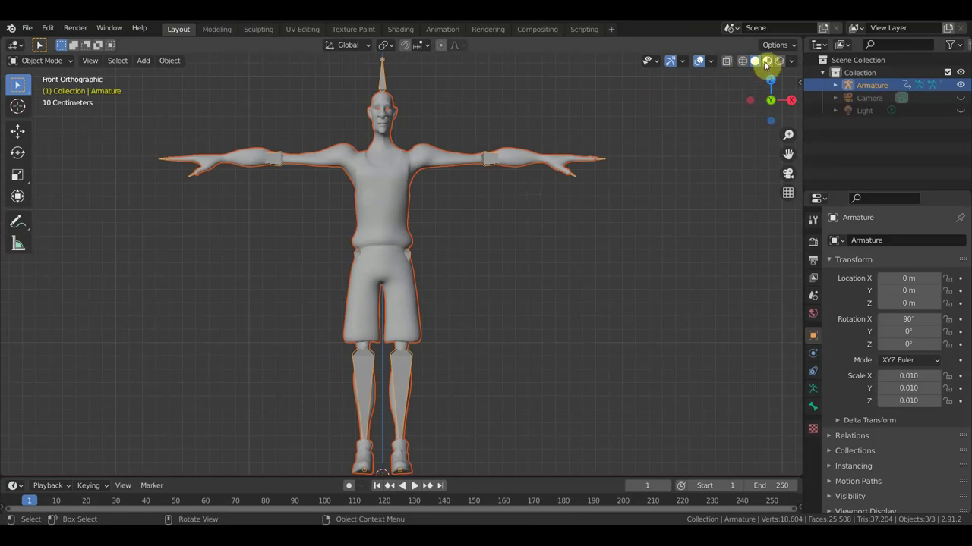
click(384, 83)
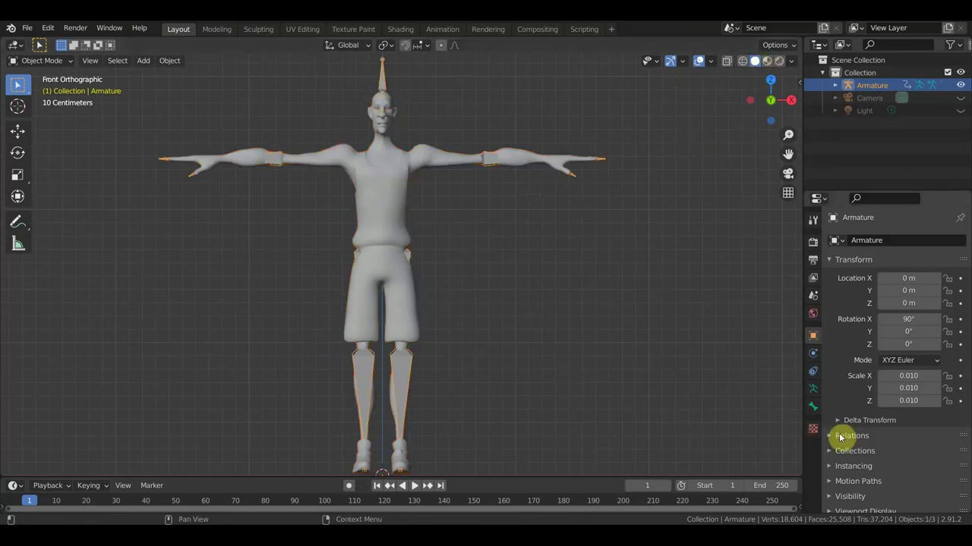
click(813, 393)
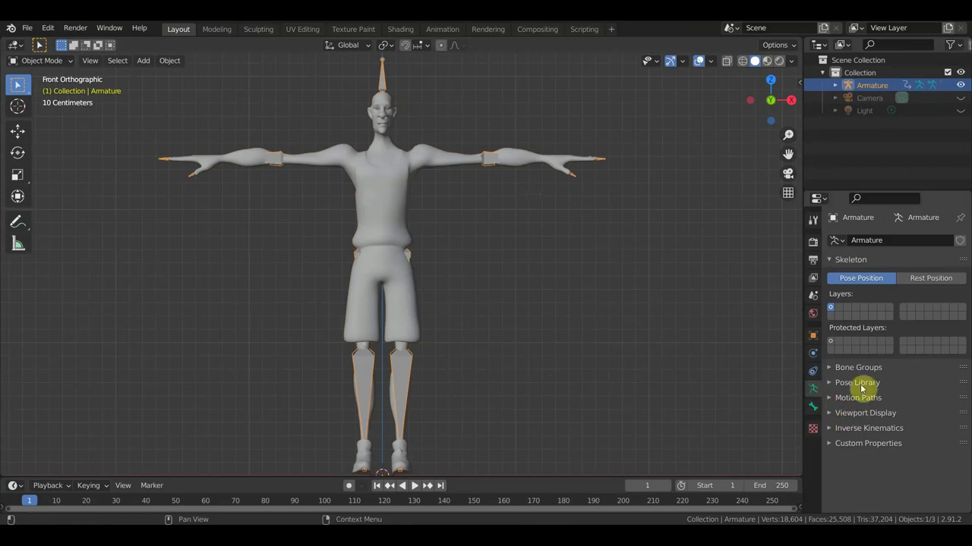
click(867, 412)
click(881, 502)
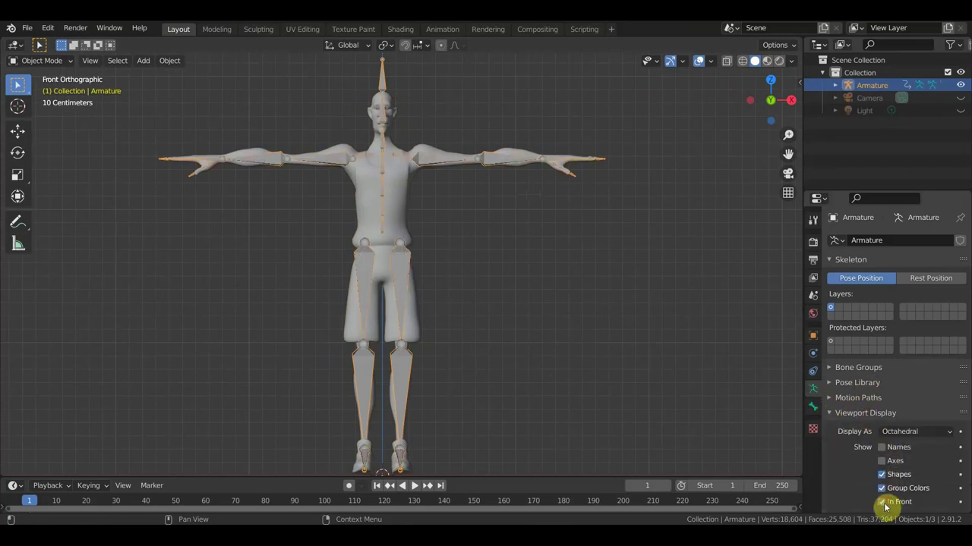
Orbit and zoom around the character to inspect the bones through the mesh
middle_drag(556, 304, 473, 311)
key(KP_1)
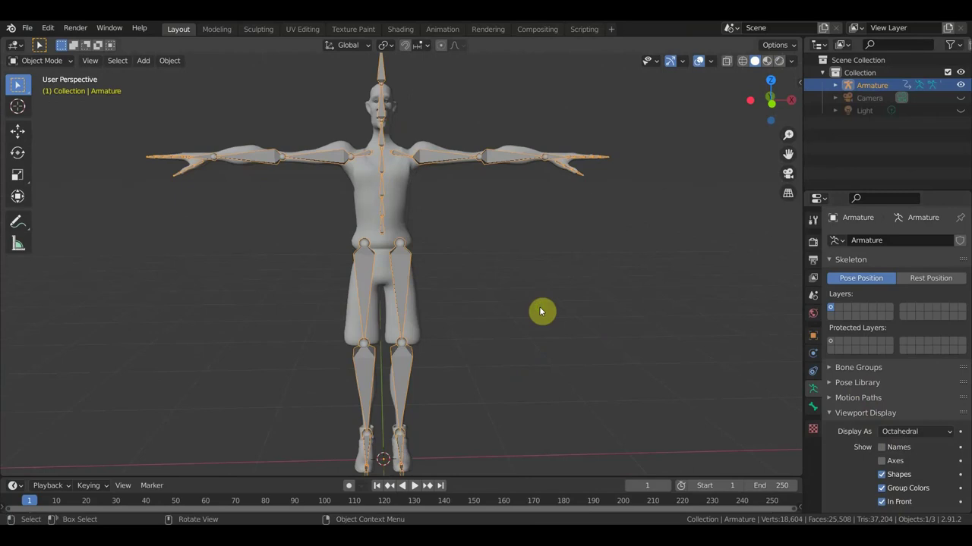
middle_drag(559, 275, 582, 262)
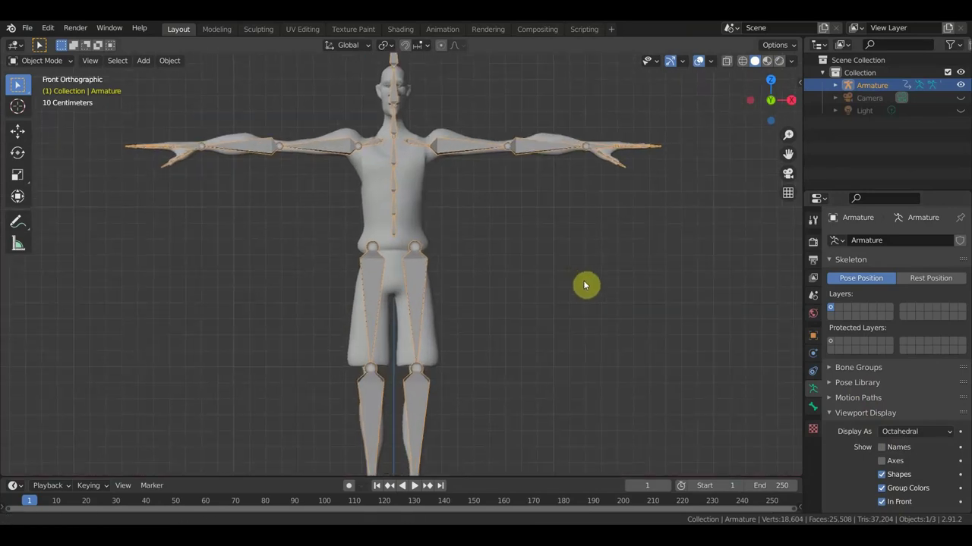
key(KP_1)
mouse_move(665, 159)
middle_down()
mouse_move(648, 310)
mouse_move(505, 331)
middle_up()
scroll(555, 303, up, 2)
mouse_move(555, 304)
shift+middle_down()
mouse_move(556, 436)
mouse_move(570, 393)
shift+middle_up()
scroll(557, 436, up, 2)
scroll(560, 416, down, 1)
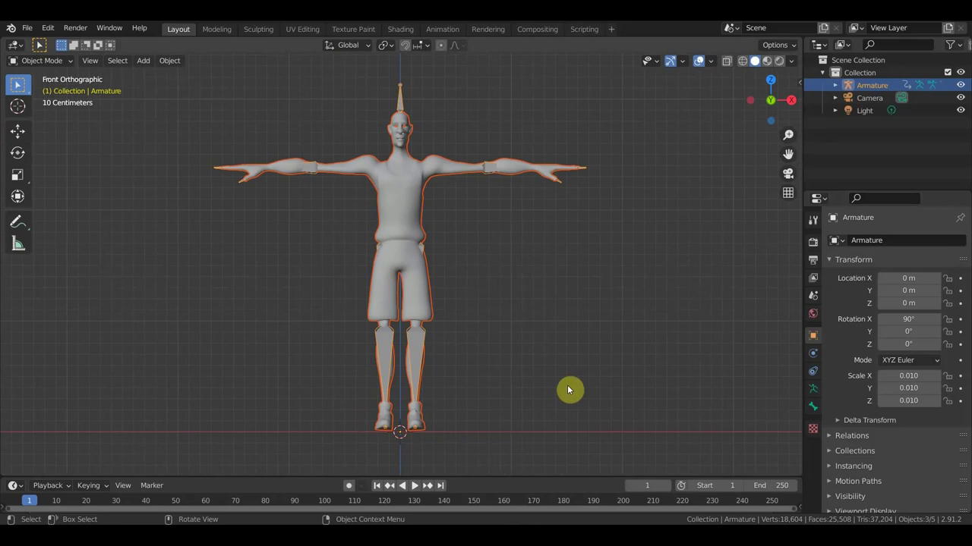
Reselect the armature and turn In Front on again in its Viewport Display settings
click(402, 102)
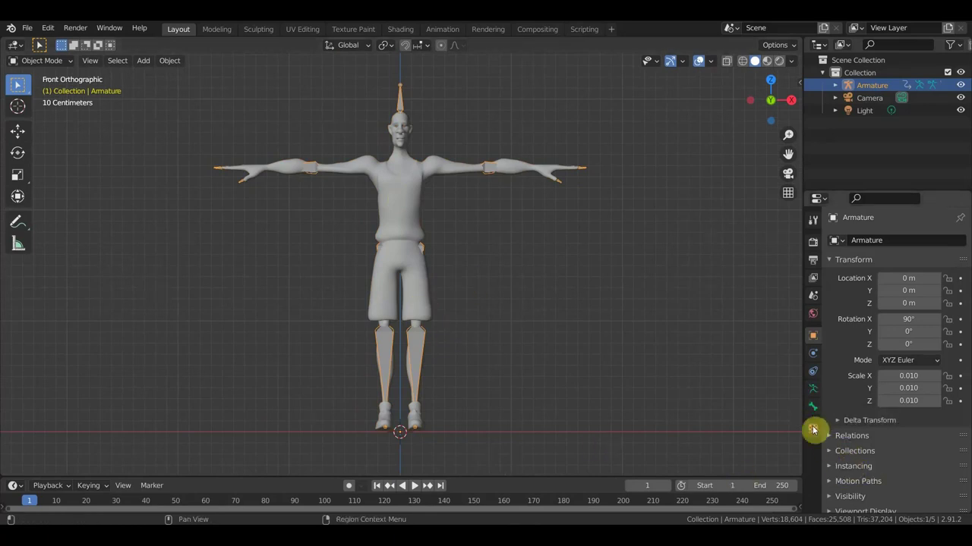
click(813, 395)
click(835, 413)
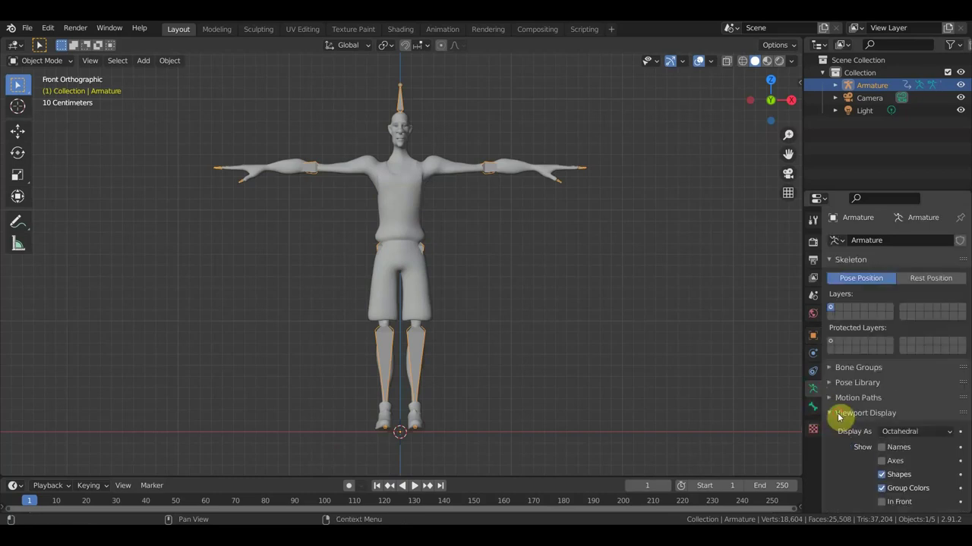
click(883, 504)
scroll(527, 256, up, 3)
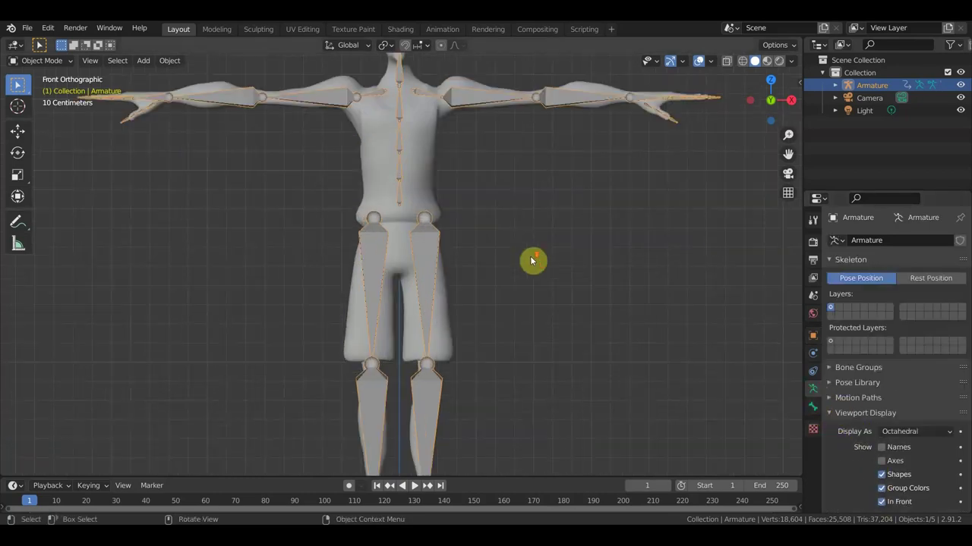
scroll(532, 260, down, 2)
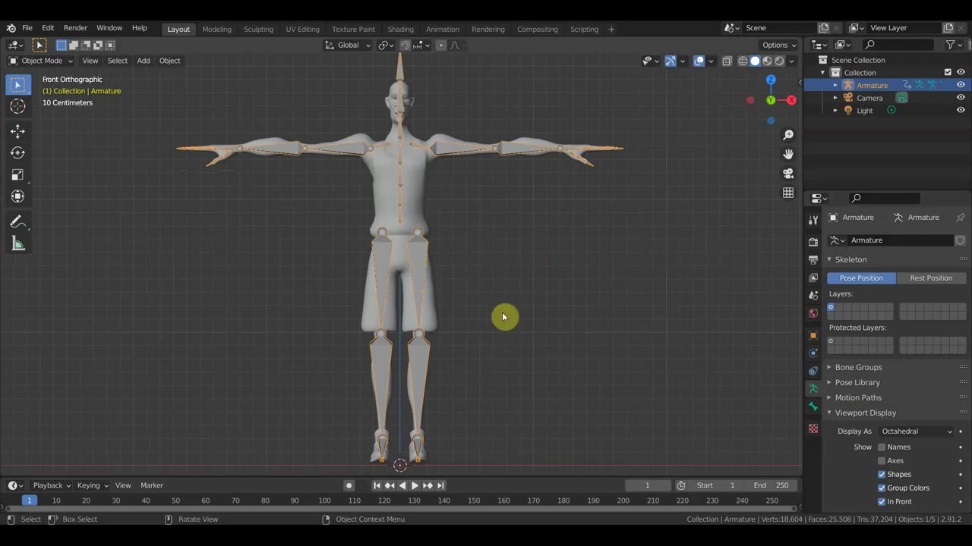
Show the Mixamo side-panel tab and verify Animation: Mixamo Rig is ticked in Add-ons preferences
key(n)
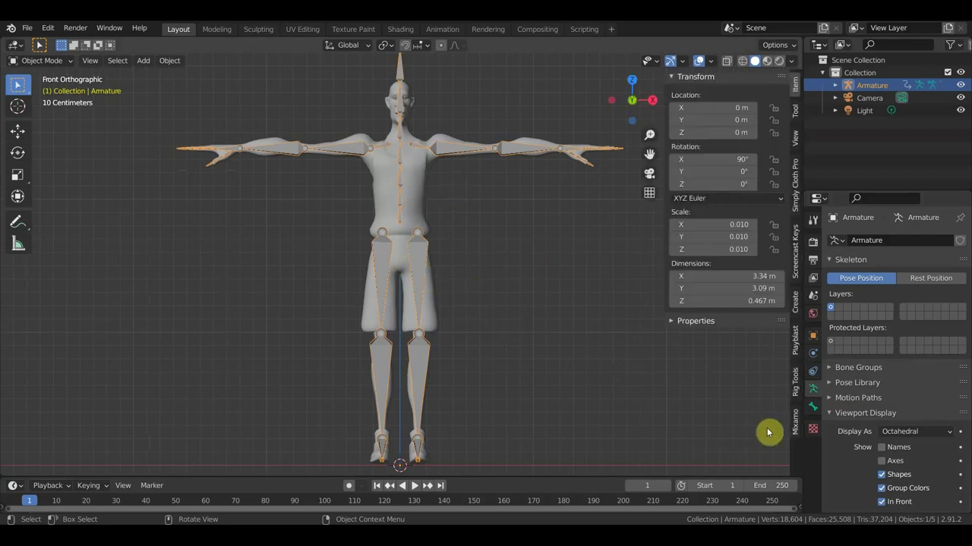
click(797, 430)
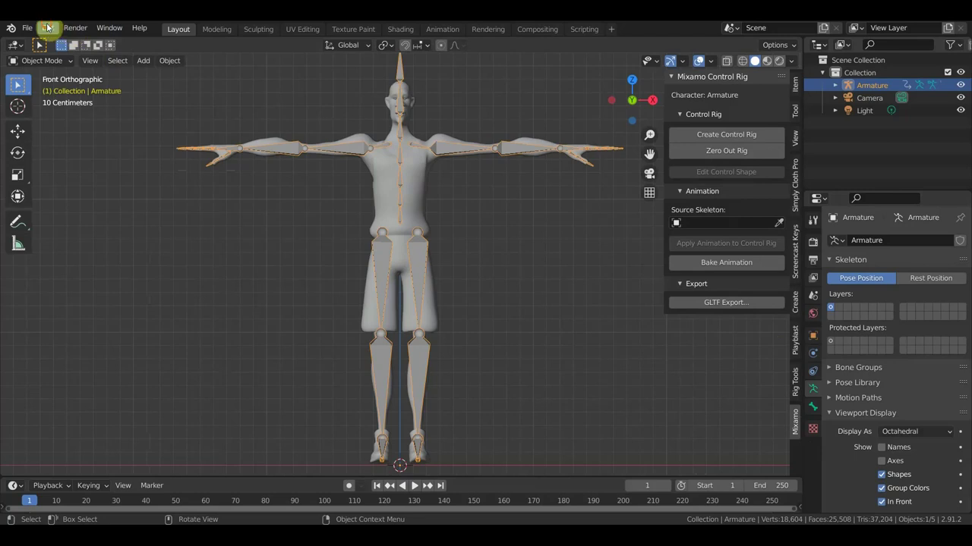
click(47, 28)
click(98, 208)
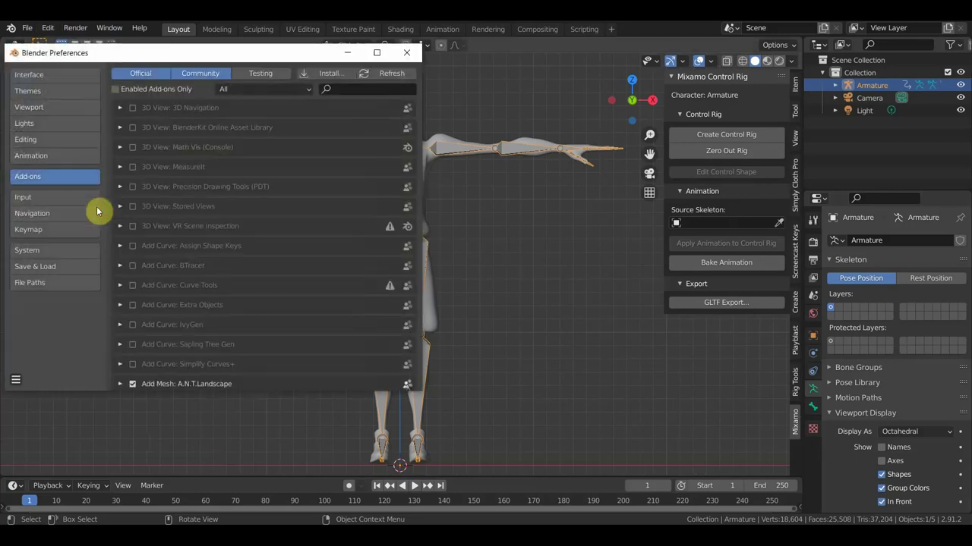
click(327, 74)
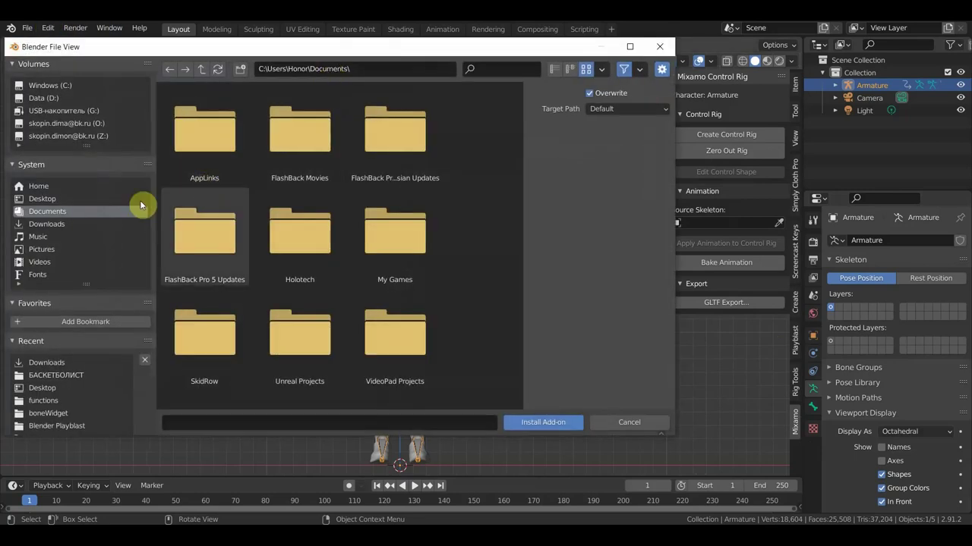
click(49, 224)
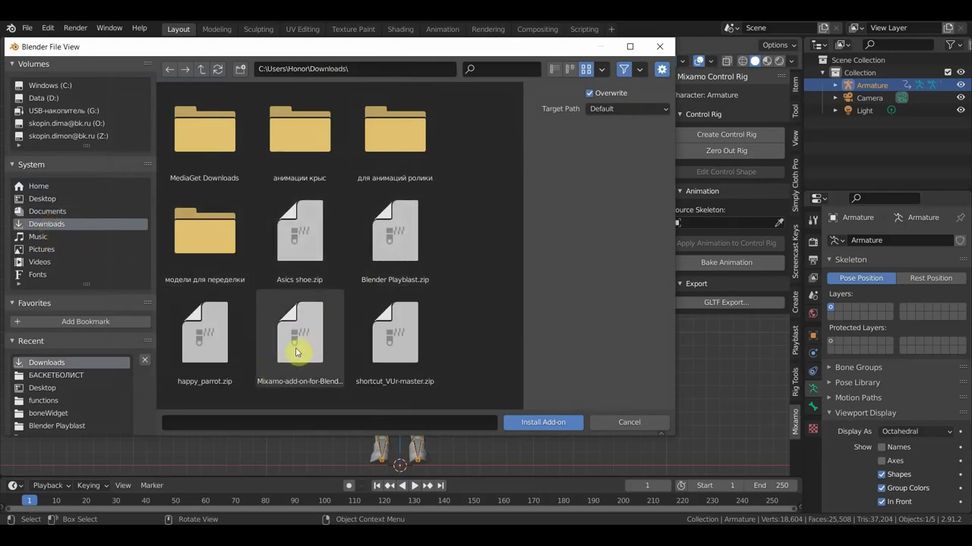
click(659, 47)
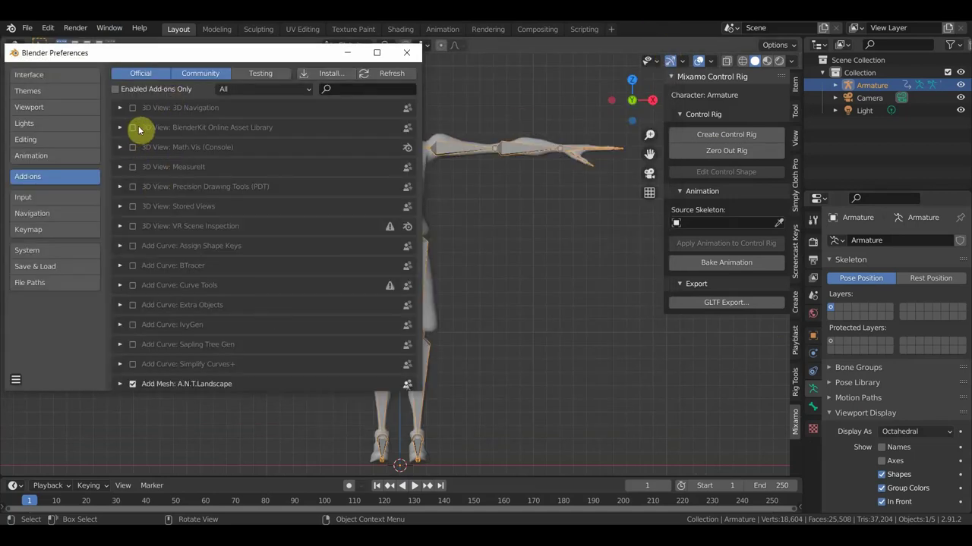
scroll(247, 242, down, 3)
scroll(238, 260, down, 5)
scroll(238, 260, down, 2)
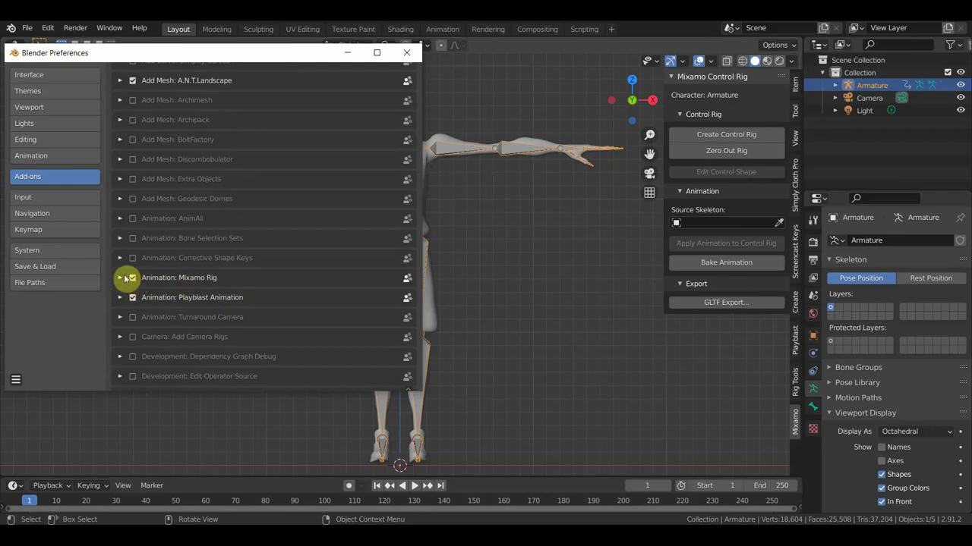
click(408, 52)
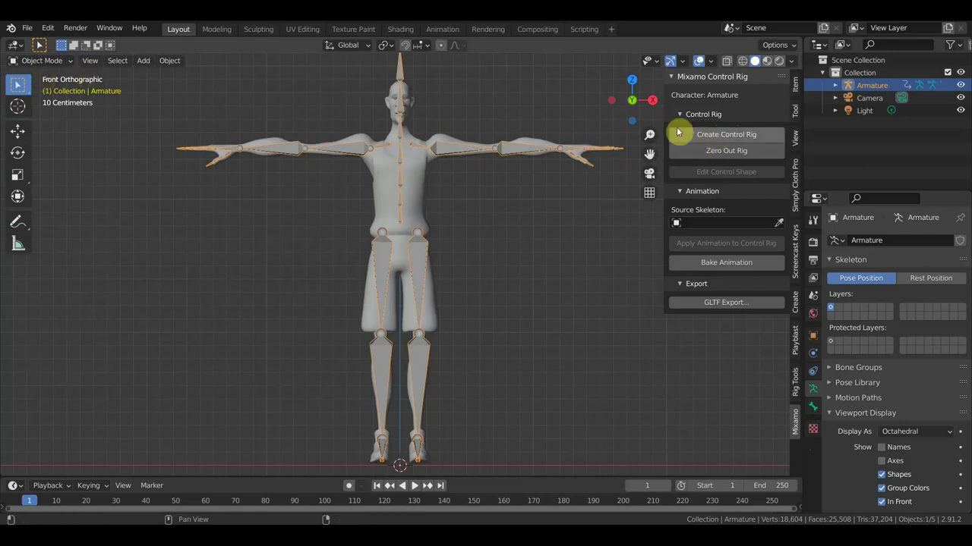
Create the Mixamo control rig from the armature
click(716, 136)
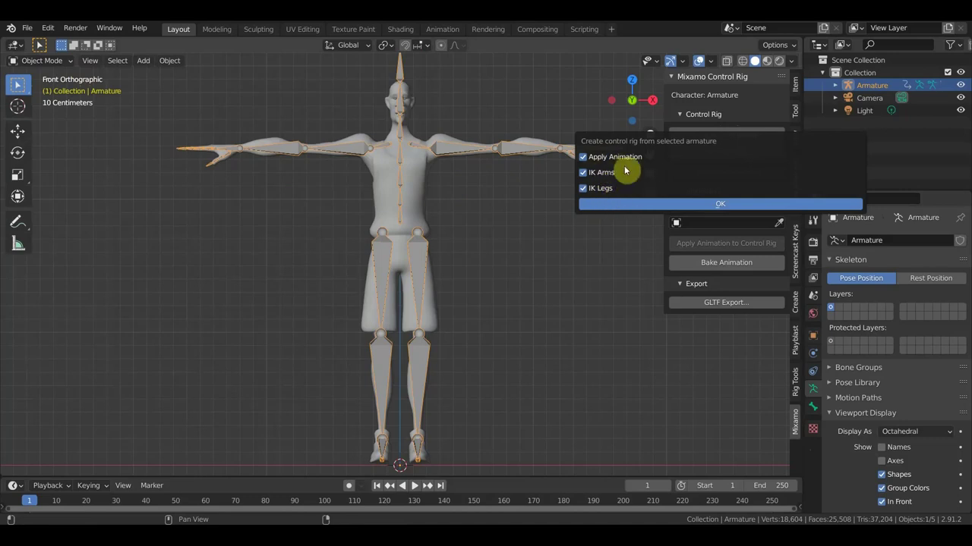
click(720, 207)
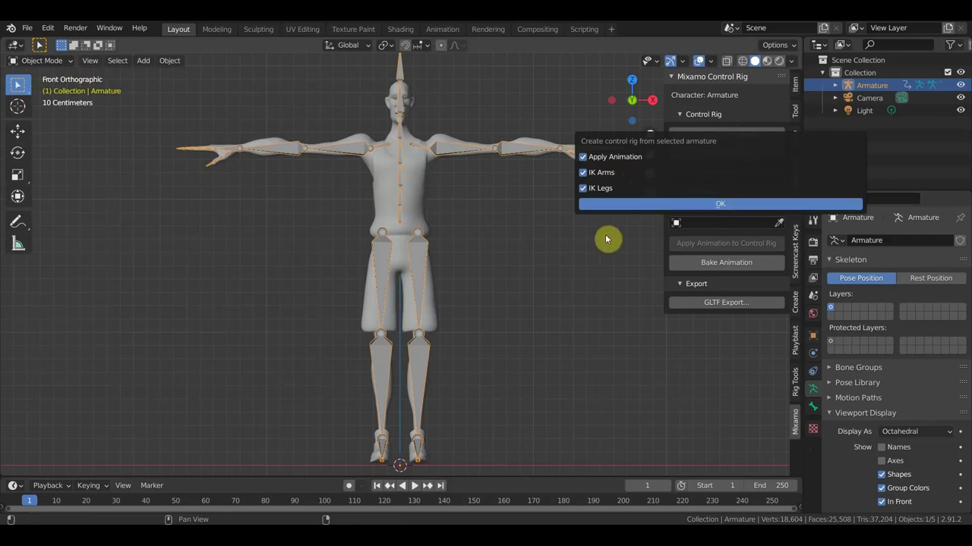
scroll(556, 283, down, 1)
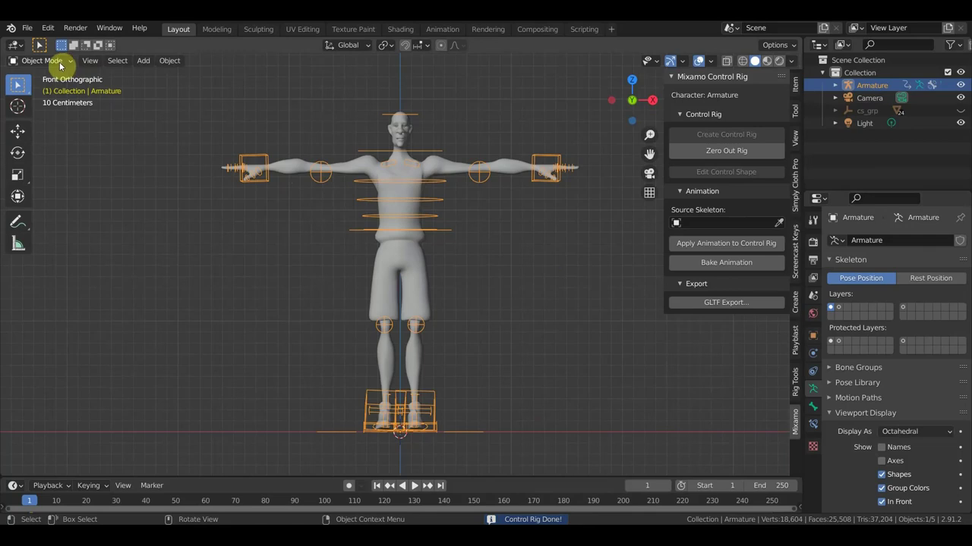
Switch to Pose Mode and hide the side panel to view the rig at an angle
click(58, 65)
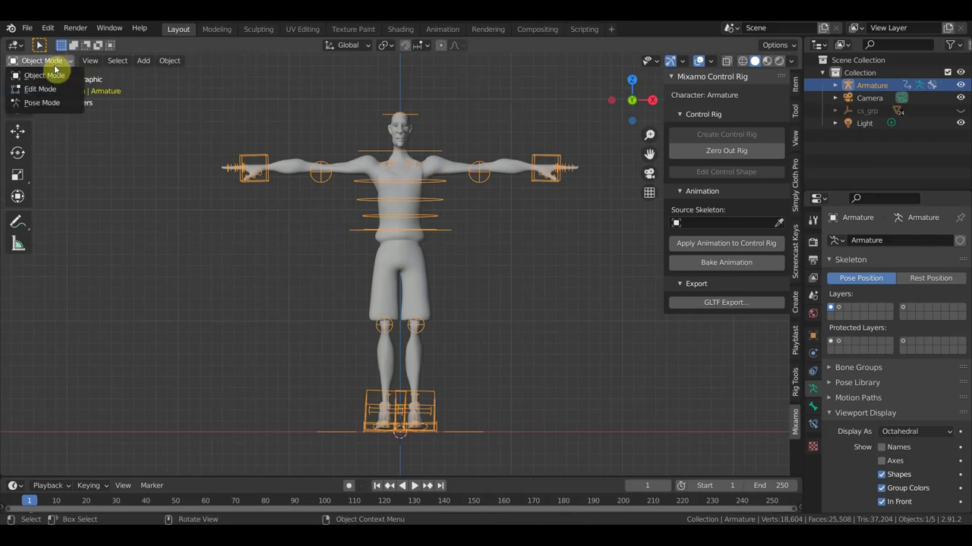
click(56, 109)
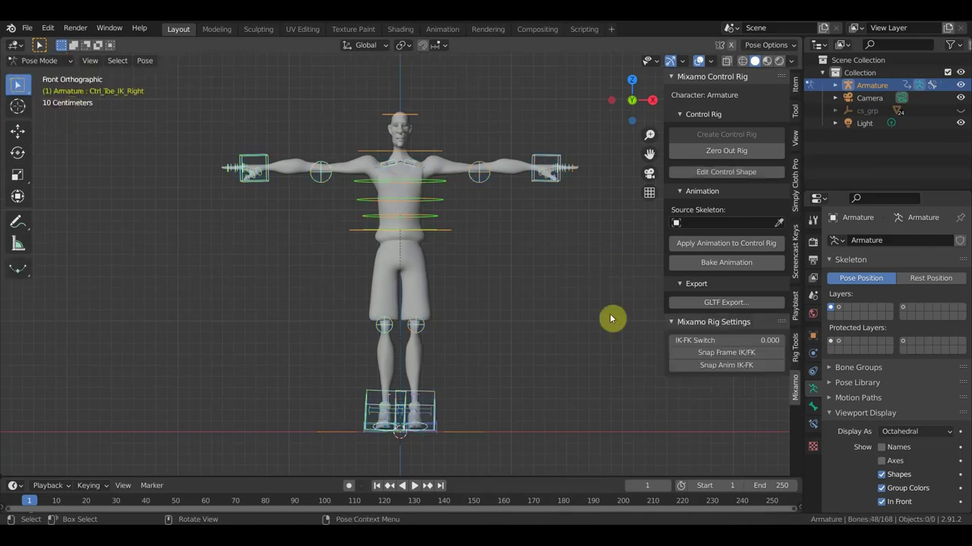
key(n)
mouse_move(567, 353)
middle_down()
mouse_move(448, 372)
mouse_move(381, 353)
middle_up()
scroll(460, 326, up, 2)
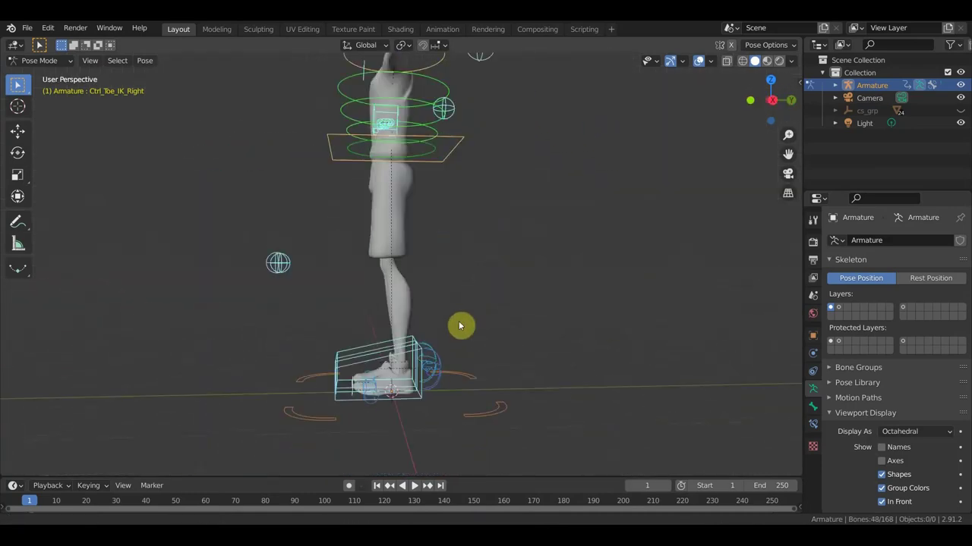
scroll(444, 261, up, 3)
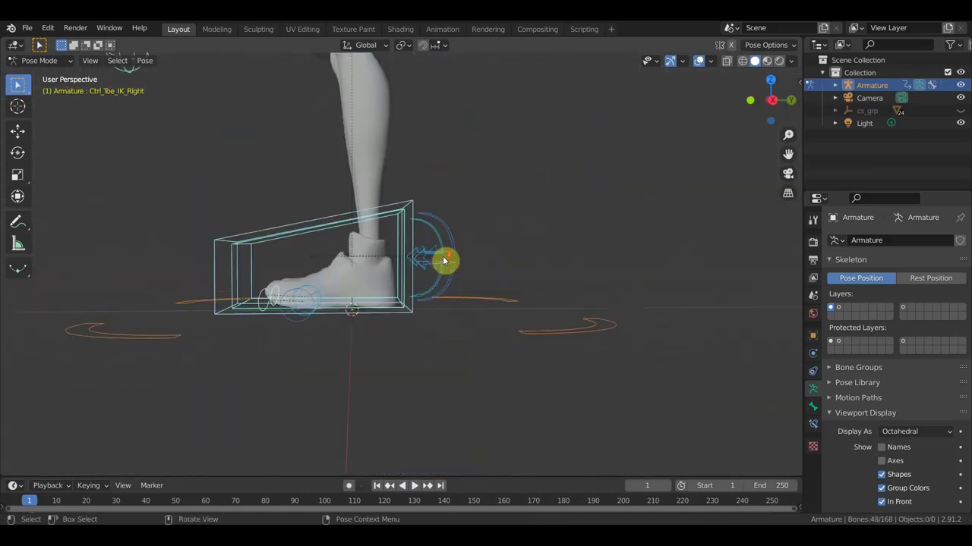
Lift the left foot IK control off the ground
click(410, 210)
key(g)
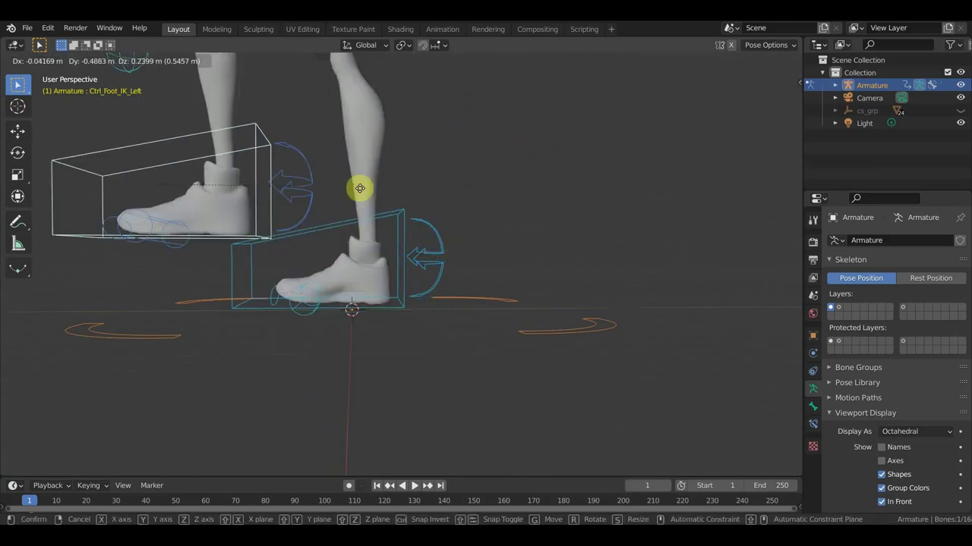
click(385, 242)
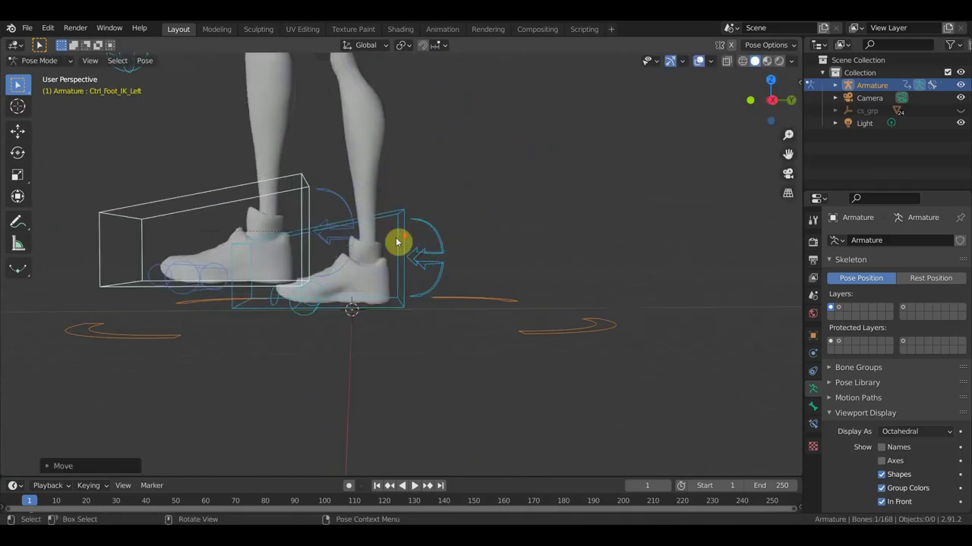
scroll(398, 243, down, 3)
middle_drag(430, 265, 463, 362)
Rotate and move the right foot-roll control, checking it from the right side
click(482, 356)
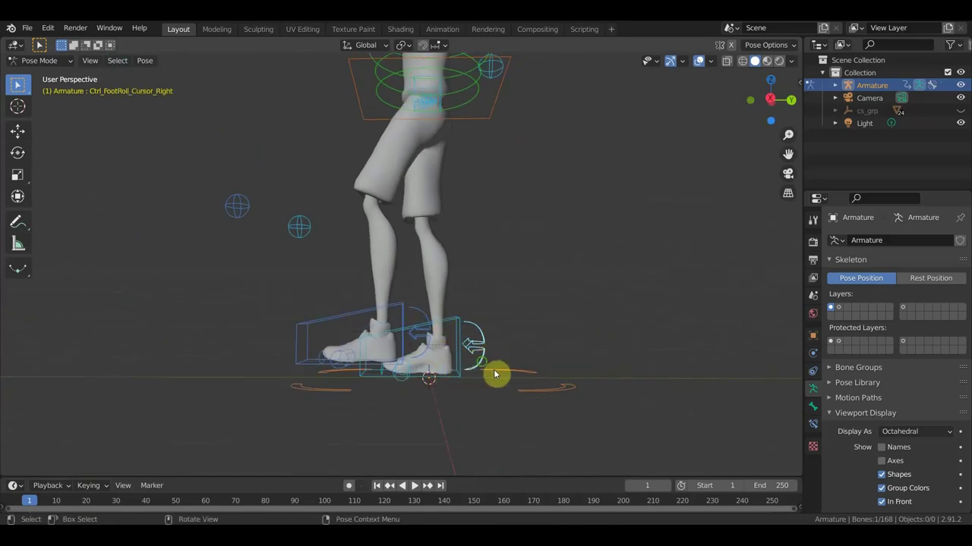
scroll(463, 335, up, 2)
scroll(463, 338, up, 1)
key(KP_3)
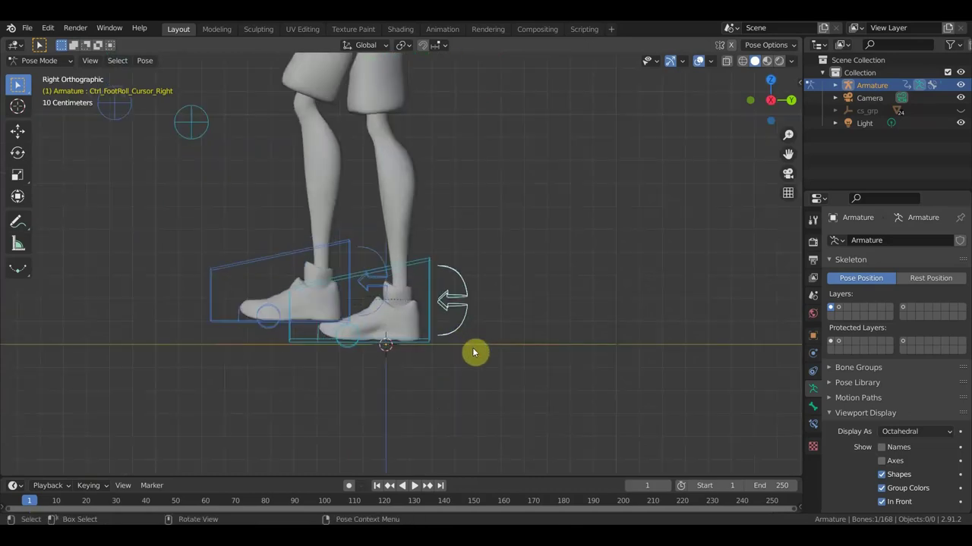
key(r)
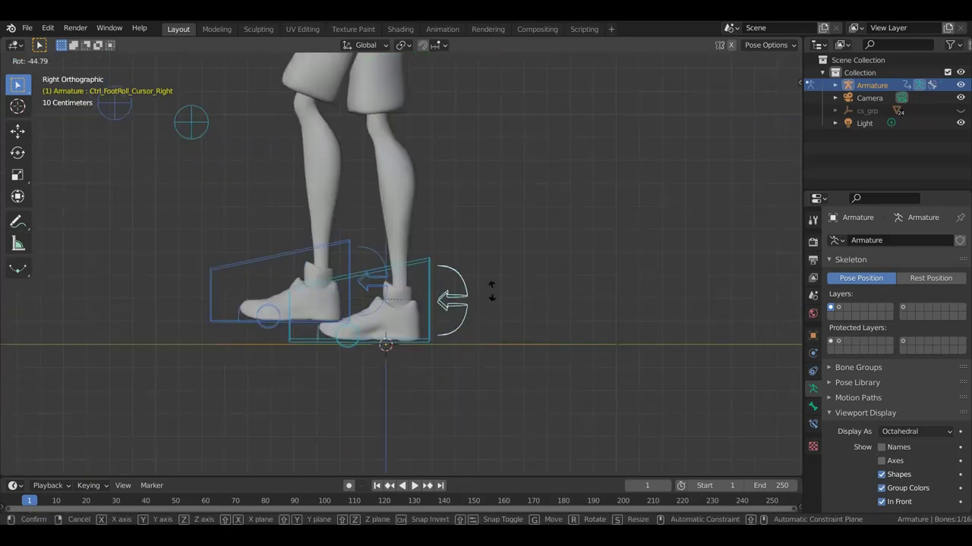
click(462, 310)
key(g)
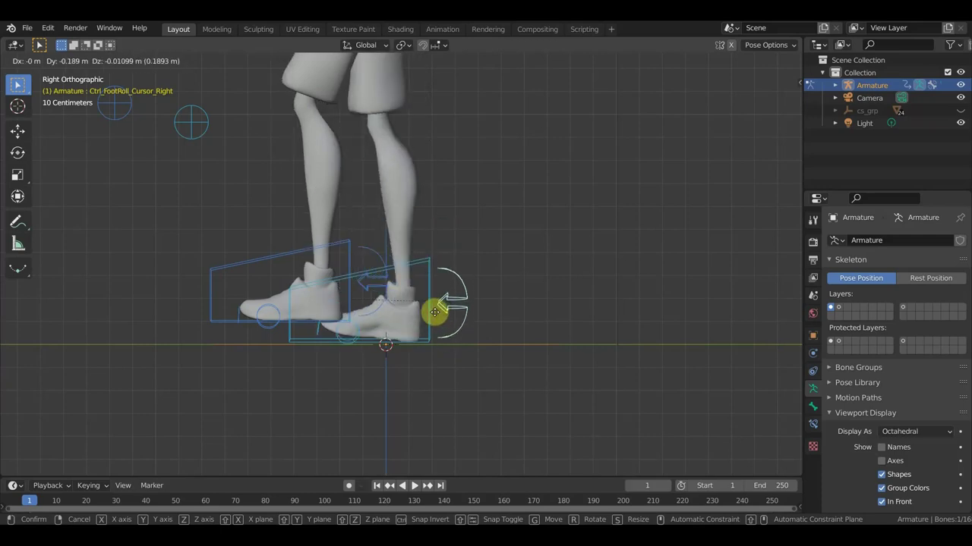
click(435, 314)
mouse_move(447, 311)
middle_down()
mouse_move(509, 325)
mouse_move(498, 391)
mouse_move(362, 354)
mouse_move(459, 370)
middle_up()
middle_drag(548, 350, 523, 354)
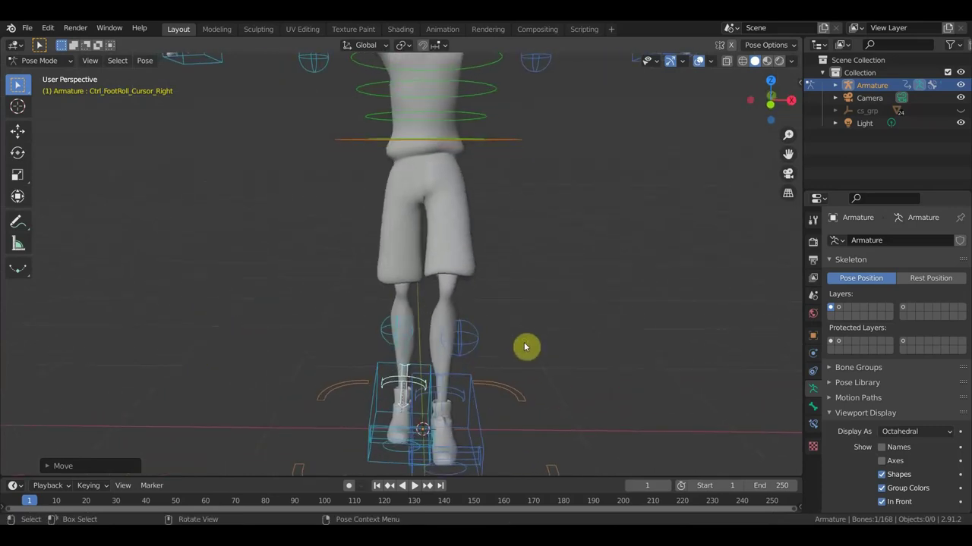
Move the left knee's IK pole target Ctrl_LegPole_IK_Left out to the side
click(473, 349)
key(g)
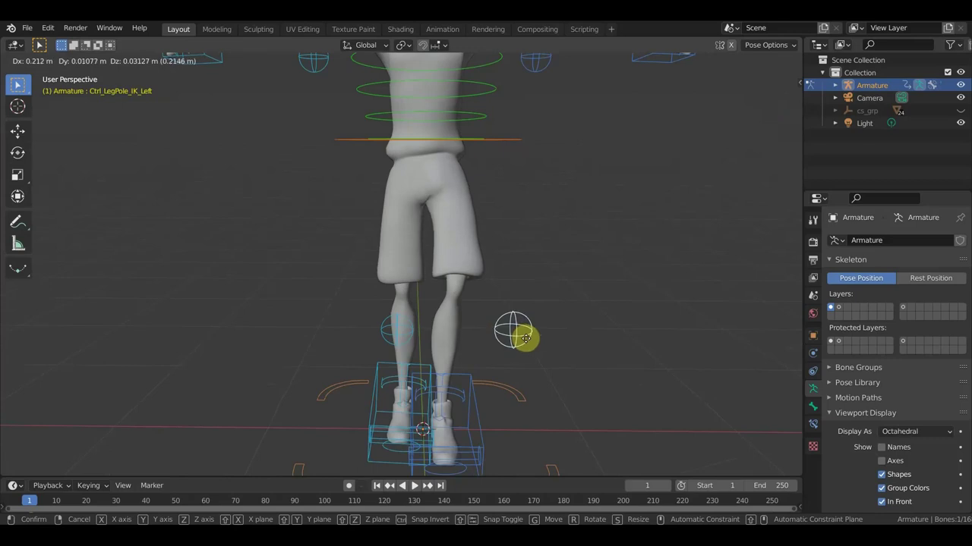
click(486, 347)
mouse_move(486, 349)
middle_down()
mouse_move(390, 390)
mouse_move(394, 372)
mouse_move(471, 314)
mouse_move(497, 323)
mouse_move(592, 289)
mouse_move(597, 331)
mouse_move(603, 304)
mouse_move(560, 275)
middle_up()
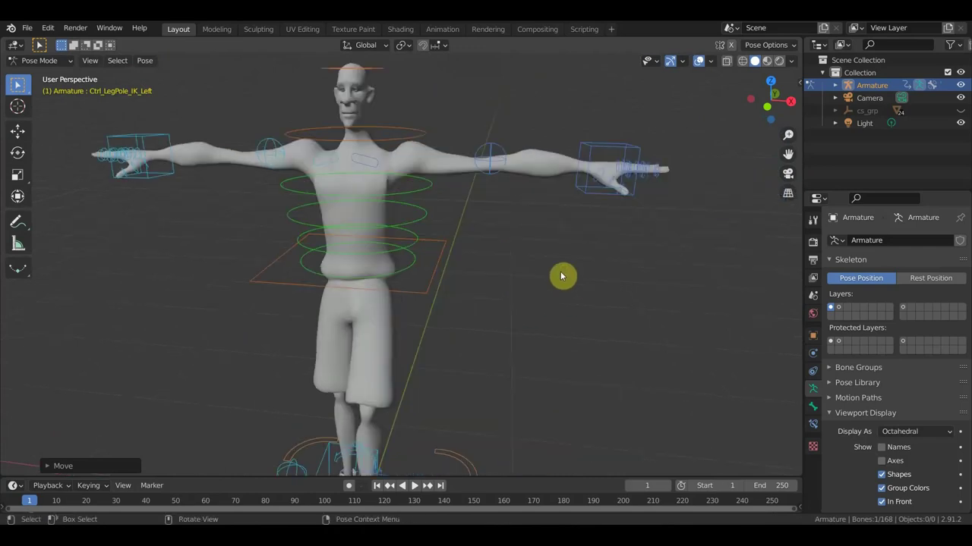
Select the Ctrl_Hand_IK_Left control and inspect the left hand from several angles
click(598, 154)
mouse_move(655, 221)
middle_down()
mouse_move(579, 254)
mouse_move(585, 304)
mouse_move(496, 253)
mouse_move(512, 253)
middle_up()
scroll(585, 304, up, 4)
scroll(511, 252, up, 3)
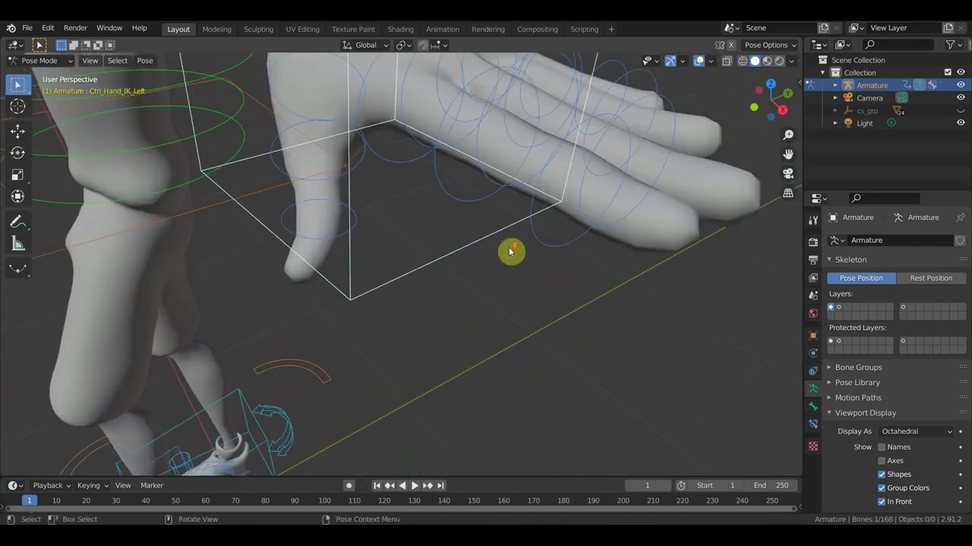
scroll(558, 205, down, 4)
mouse_move(559, 212)
middle_down()
mouse_move(434, 235)
mouse_move(449, 250)
mouse_move(409, 253)
mouse_move(468, 235)
mouse_move(555, 250)
mouse_move(404, 287)
mouse_move(445, 276)
middle_up()
scroll(337, 253, up, 2)
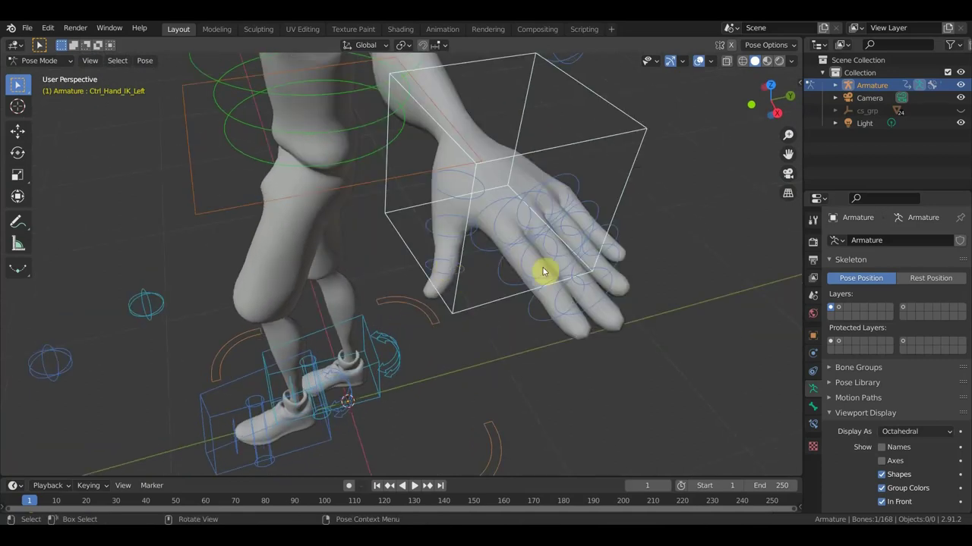
Select the Ctrl_Index1_Left finger control, return to a front view and enlarge the timeline
click(482, 216)
mouse_move(492, 219)
middle_down()
mouse_move(461, 206)
mouse_move(492, 217)
mouse_move(505, 202)
mouse_move(497, 212)
mouse_move(527, 217)
mouse_move(596, 189)
mouse_move(620, 310)
middle_up()
scroll(551, 295, down, 5)
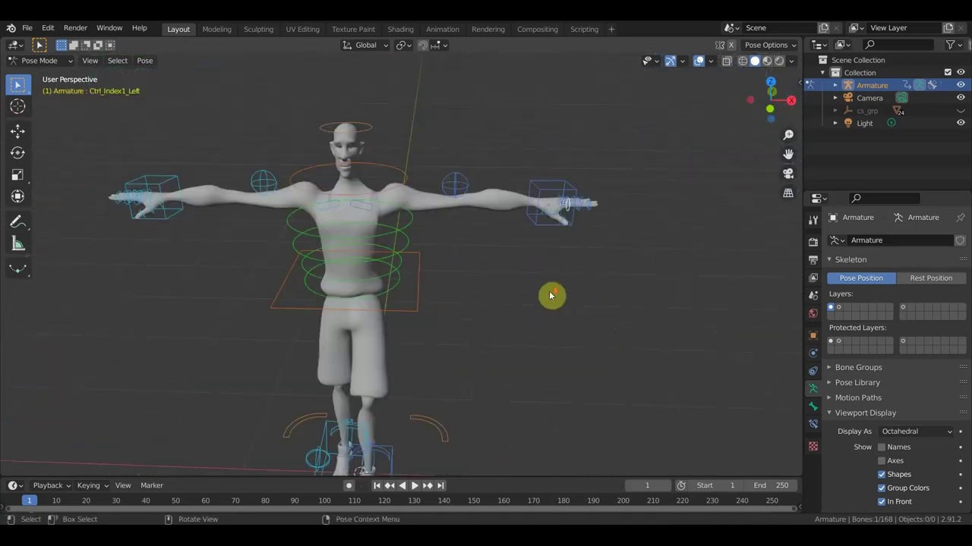
mouse_move(514, 280)
middle_down()
mouse_move(521, 273)
mouse_move(528, 292)
middle_up()
drag(494, 475, 506, 397)
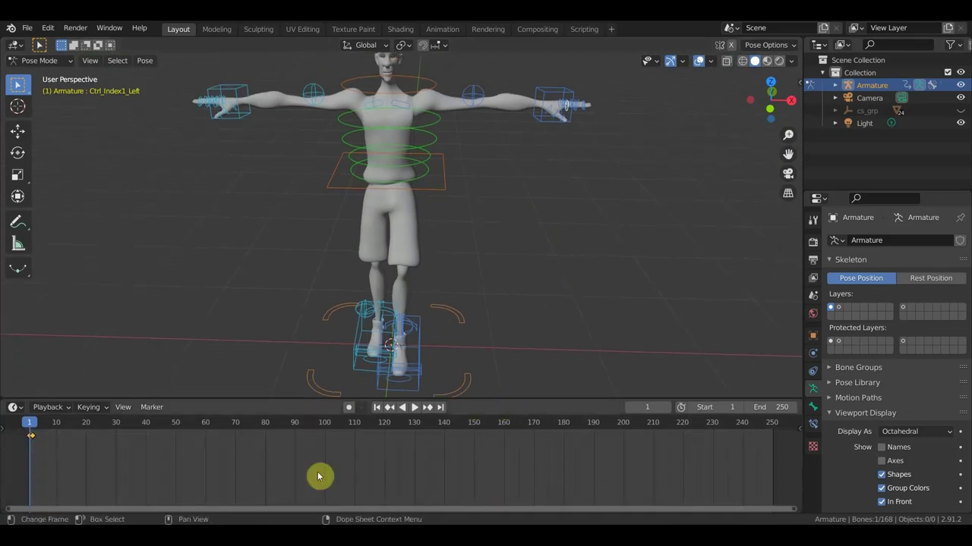
Box-select and delete the existing keyframes in the timeline
key(b)
drag(88, 486, 13, 435)
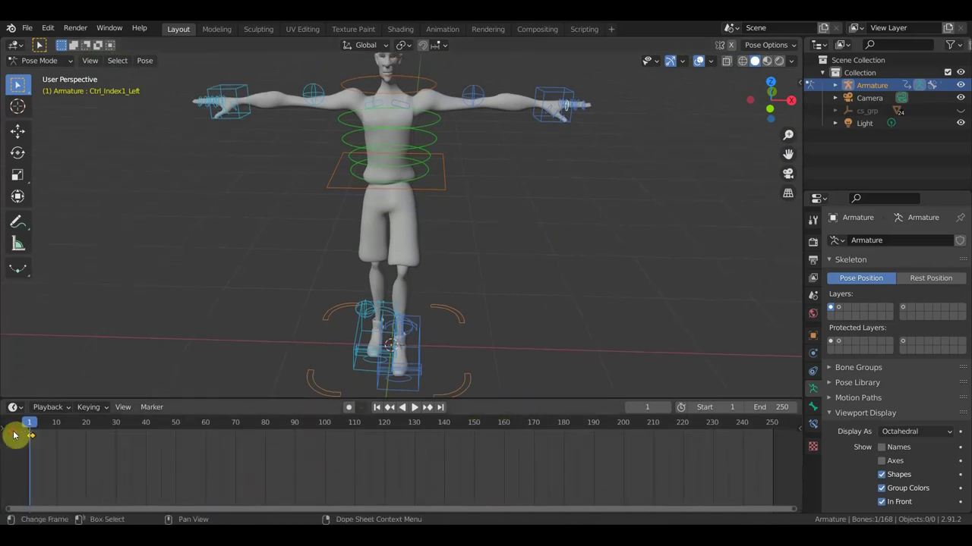
key(x)
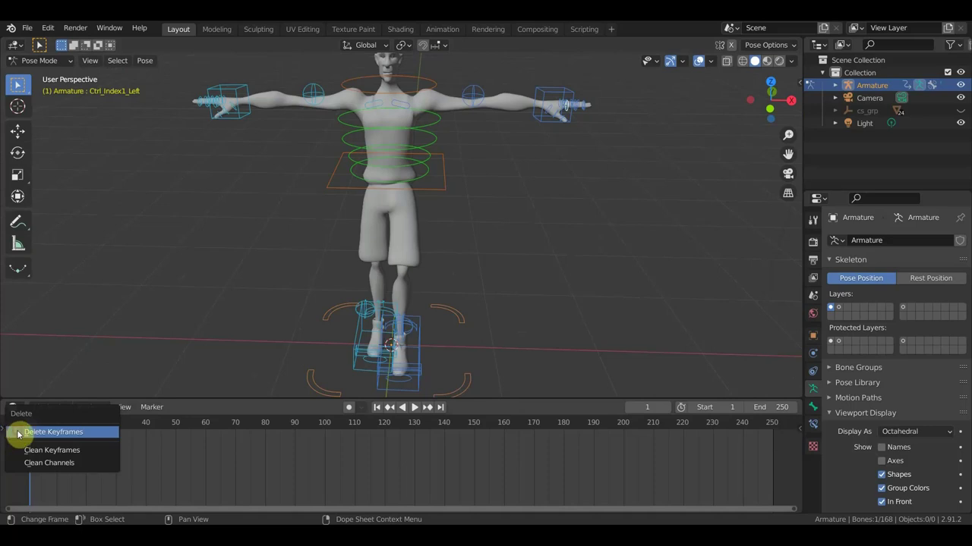
click(17, 432)
Lift the left foot IK control from a side view
mouse_move(368, 314)
middle_down()
mouse_move(478, 299)
mouse_move(365, 281)
mouse_move(408, 210)
mouse_move(466, 242)
middle_up()
scroll(406, 226, up, 2)
scroll(403, 233, up, 2)
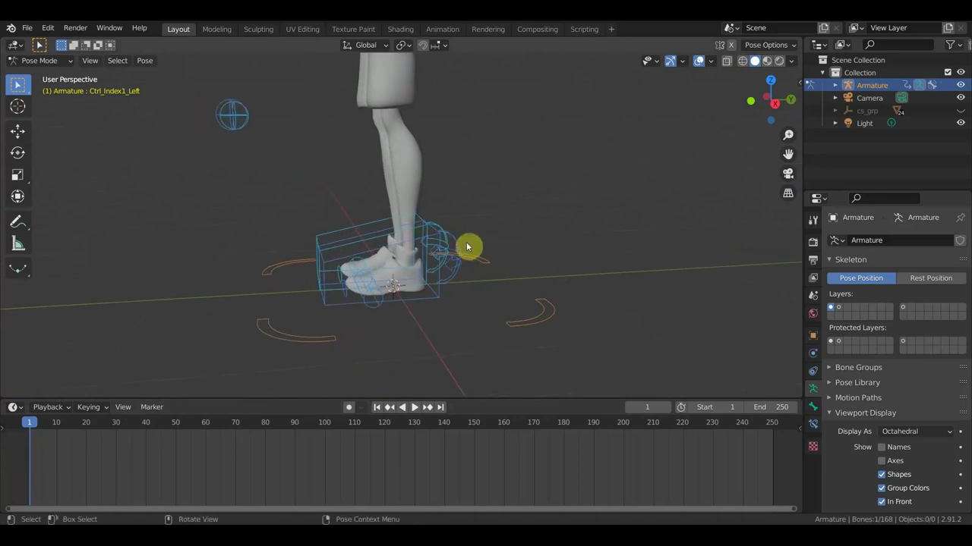
click(440, 297)
key(g)
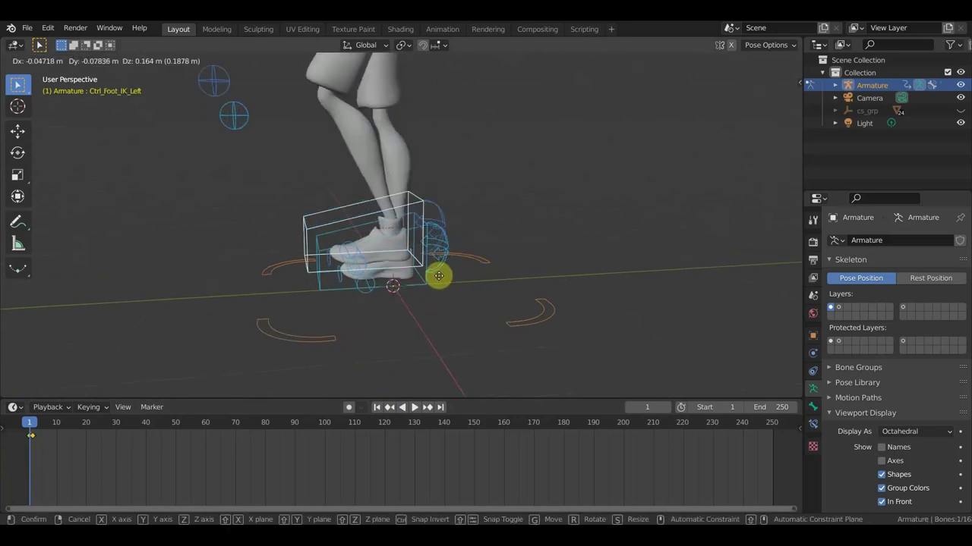
click(367, 210)
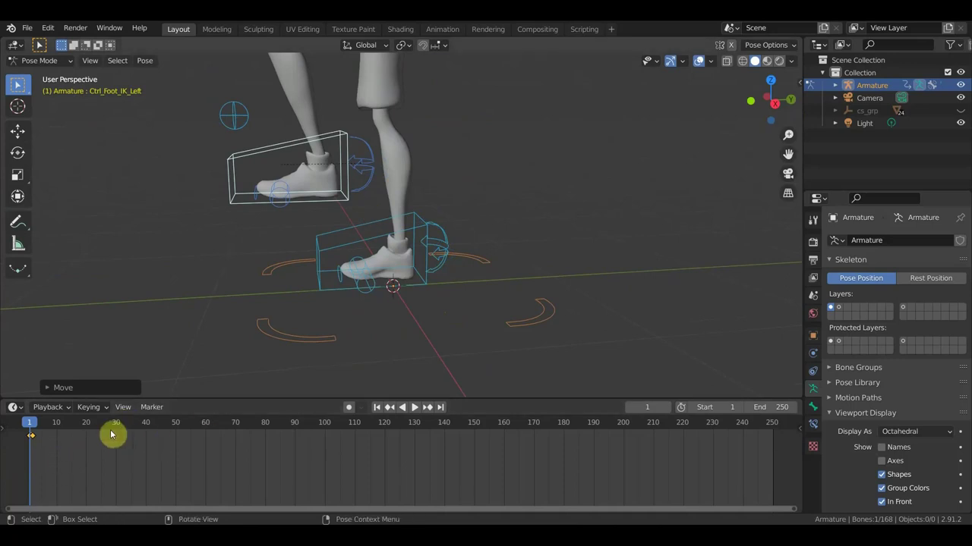
Reposition the left foot control at frame 10 and key all pose controls from the timeline
key(space)
key(space)
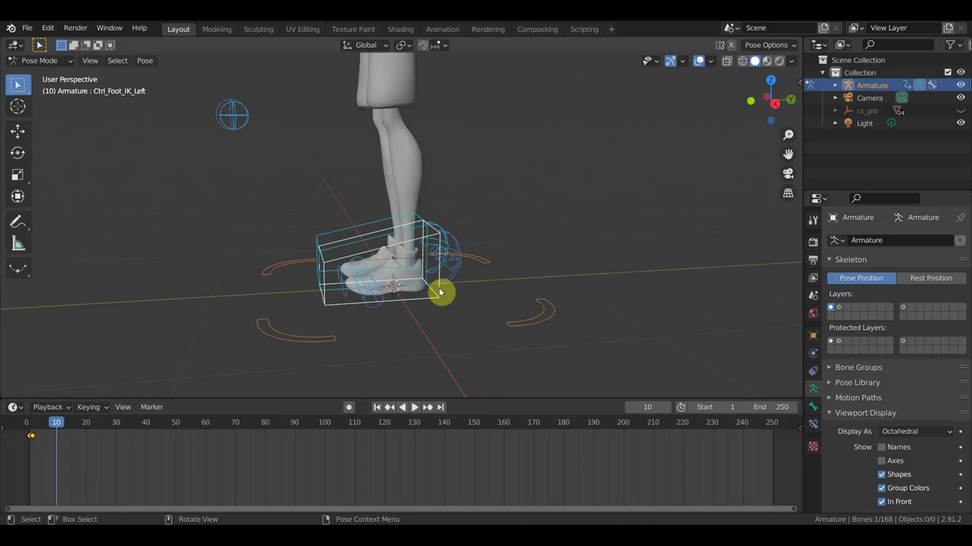
key(g)
click(341, 266)
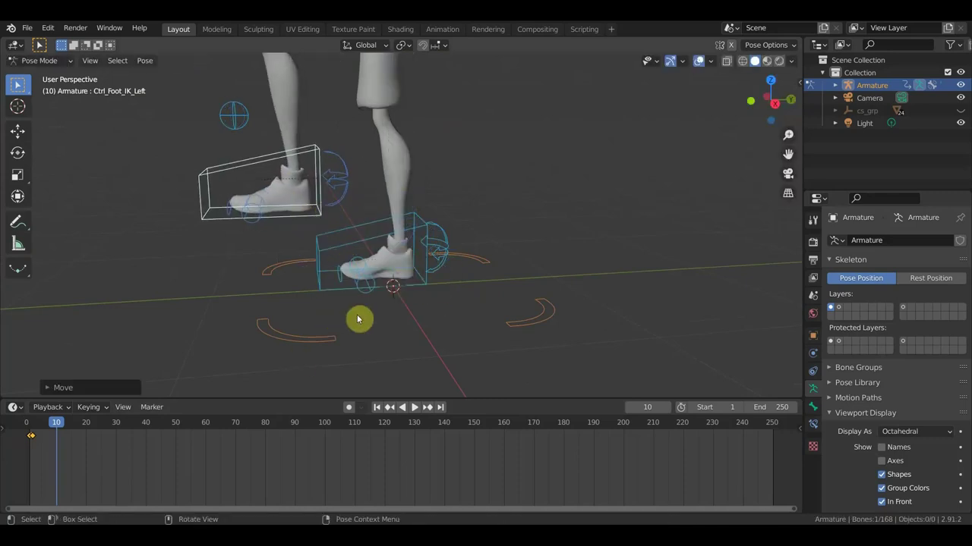
shift+middle_drag(372, 261, 444, 305)
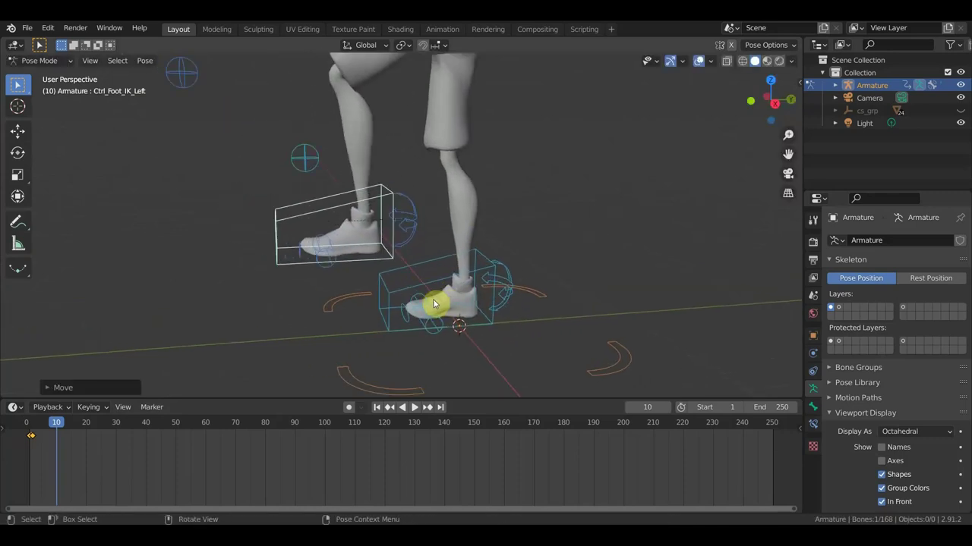
key(a)
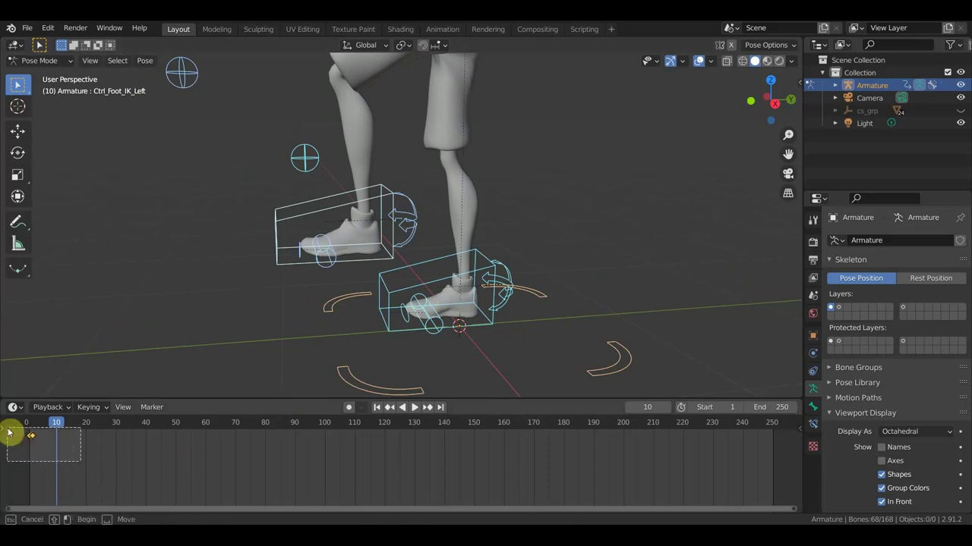
right_click(27, 453)
click(30, 451)
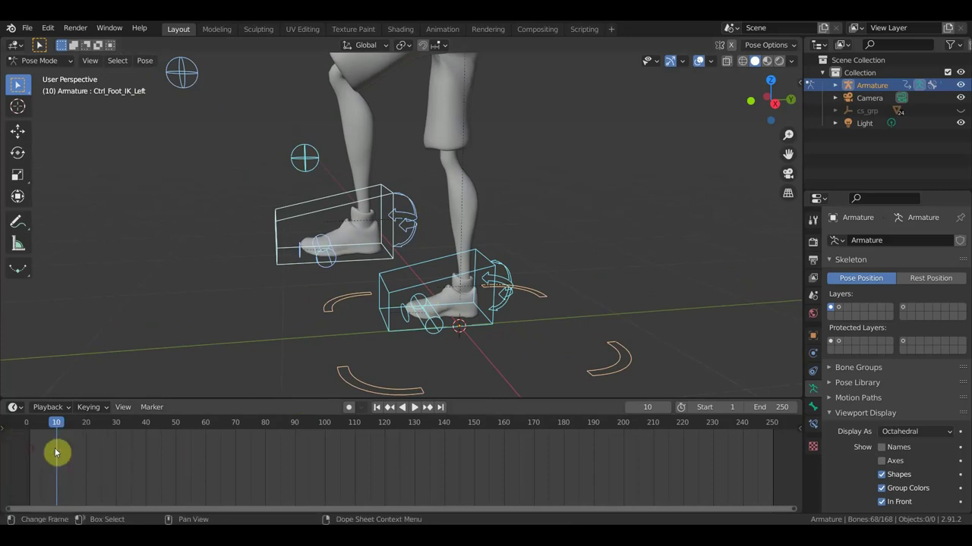
Play from frame 0 and lower the left foot control onto the ground
drag(54, 432, 26, 423)
key(space)
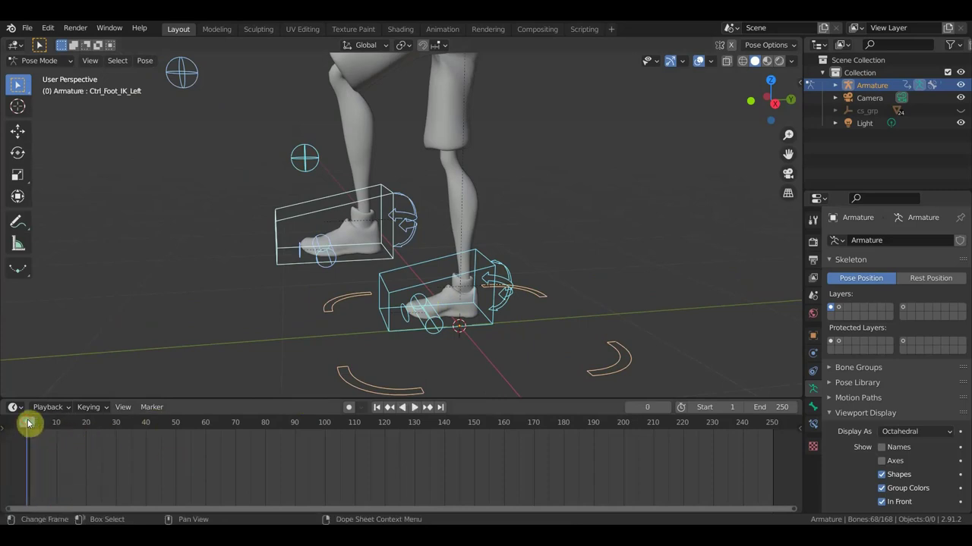
middle_drag(336, 315, 351, 296)
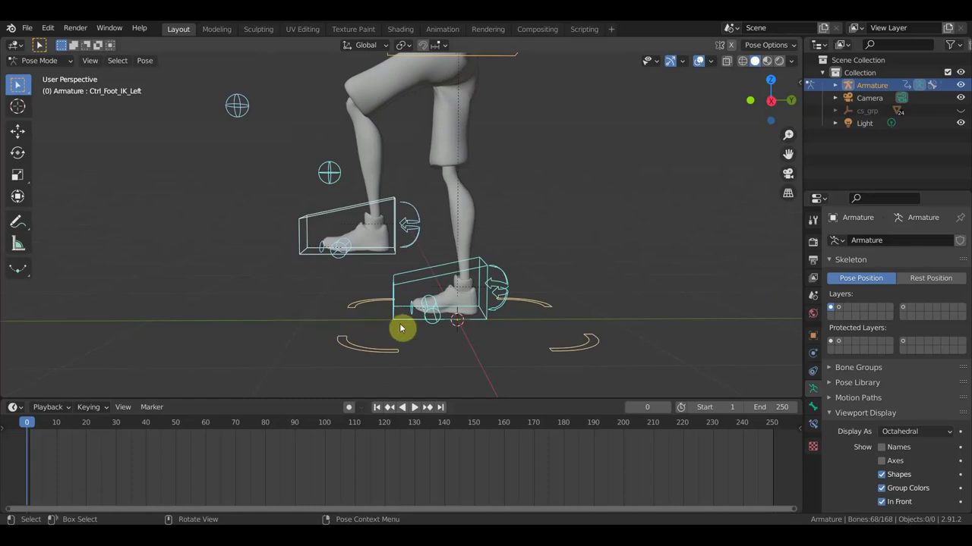
drag(400, 243, 487, 303)
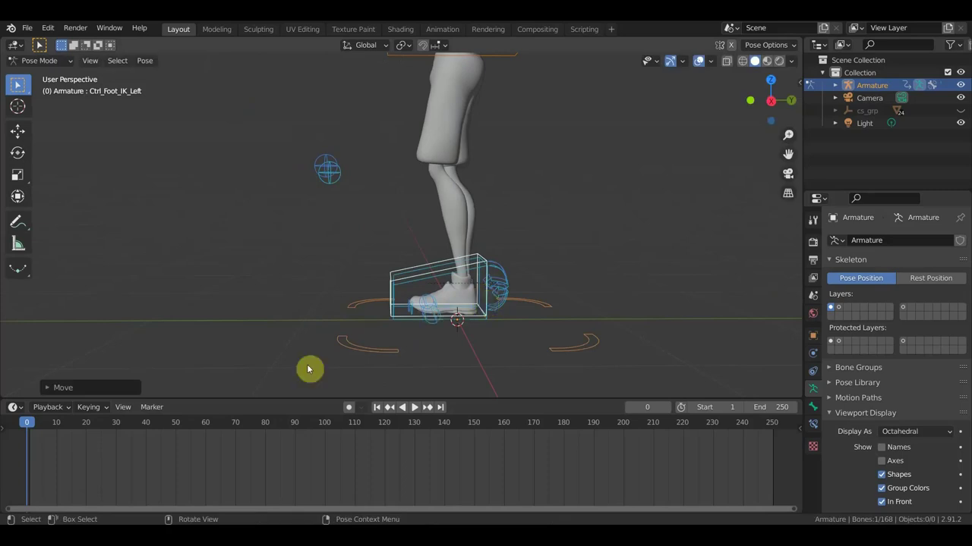
Stop playback and keyframe all bones at frame 1
key(space)
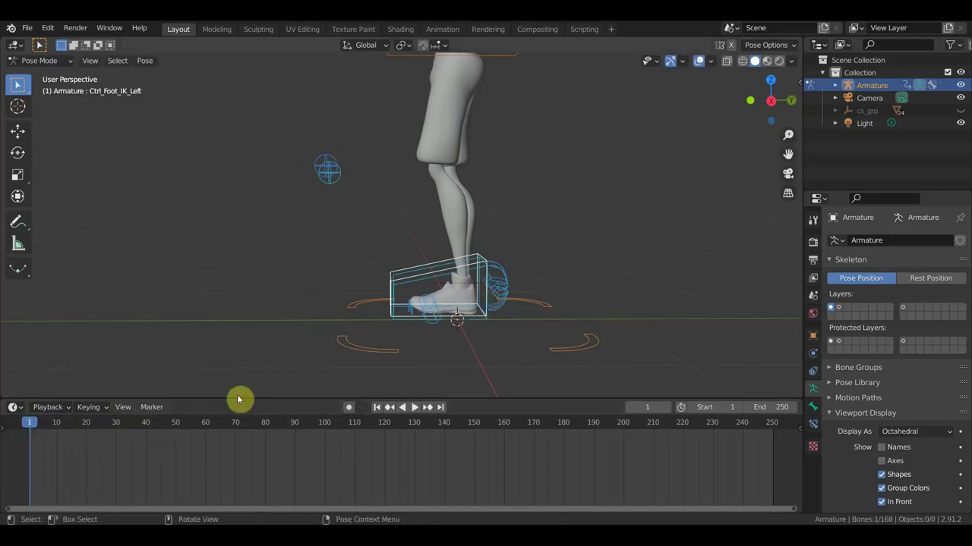
key(a)
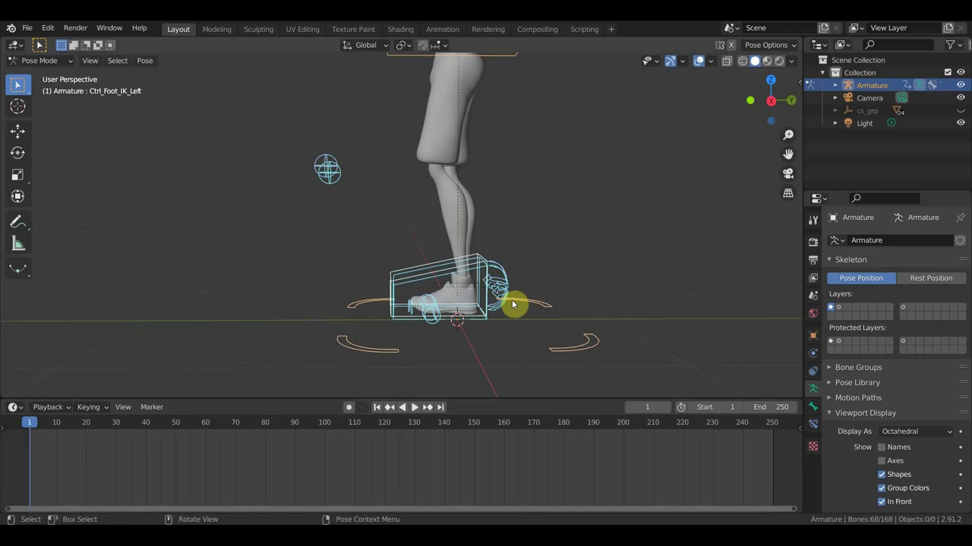
key(i)
mouse_move(48, 461)
middle_down()
mouse_move(63, 456)
mouse_move(238, 495)
middle_up()
scroll(234, 472, up, 5)
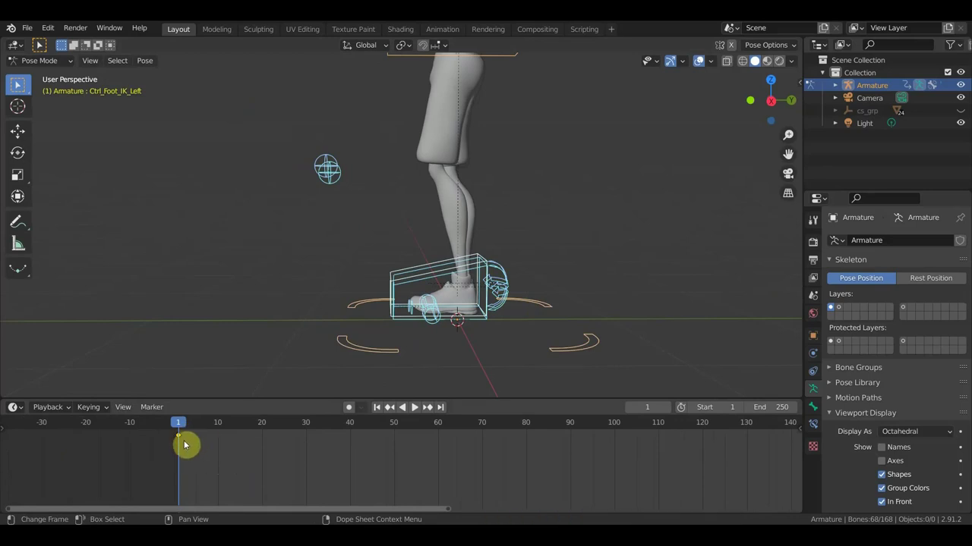
Move the foot control under the right foot, enlarge it and keyframe it at frame 10
mouse_move(365, 251)
middle_down()
mouse_move(472, 337)
mouse_move(416, 312)
middle_up()
click(405, 293)
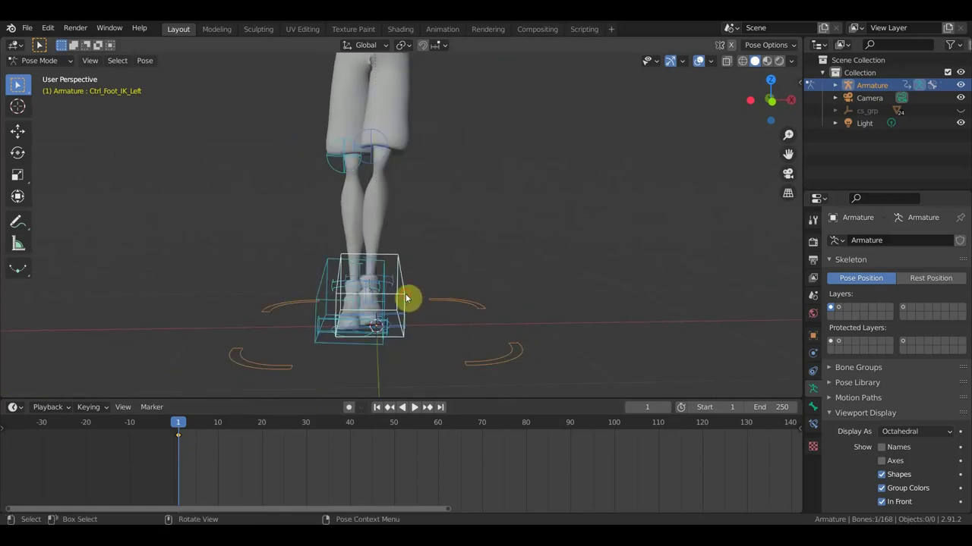
key(g)
click(461, 300)
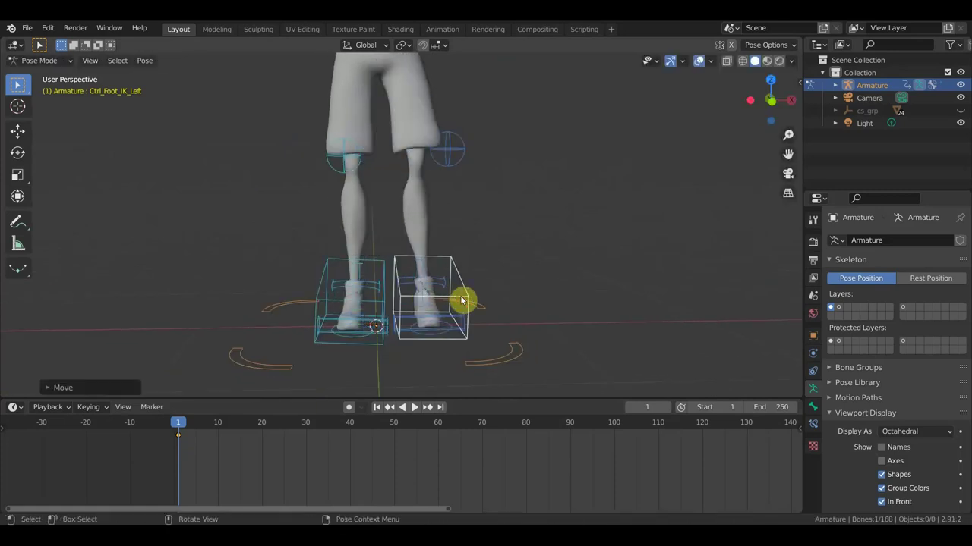
scroll(519, 300, down, 1)
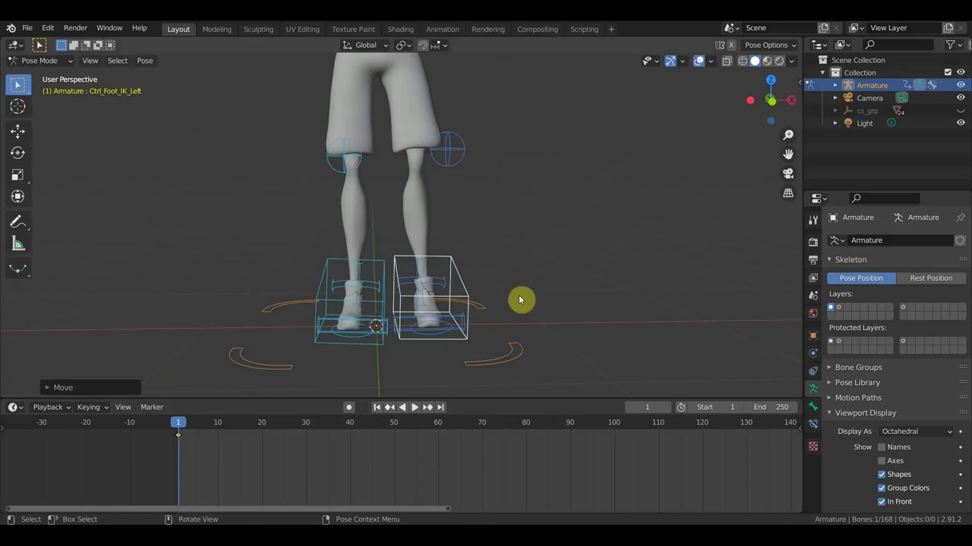
scroll(519, 298, down, 1)
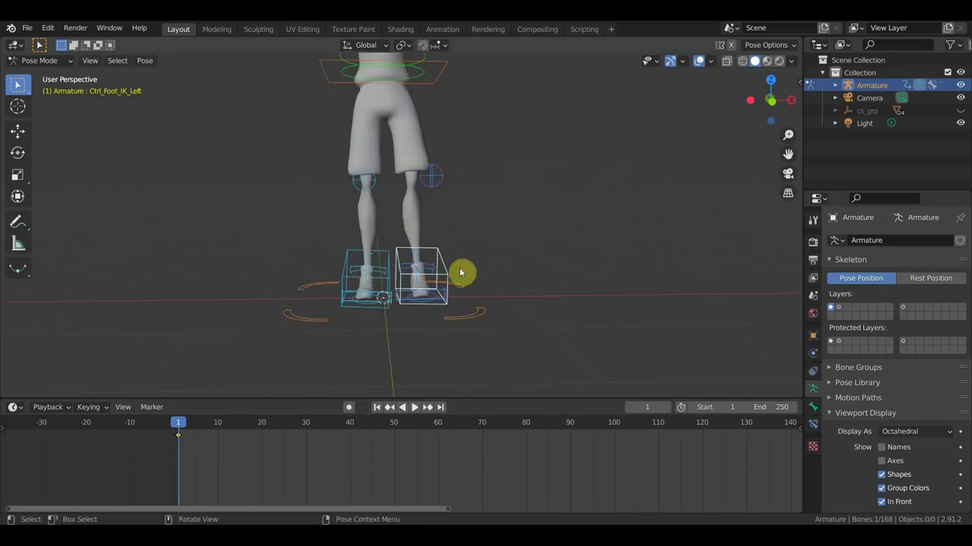
key(s)
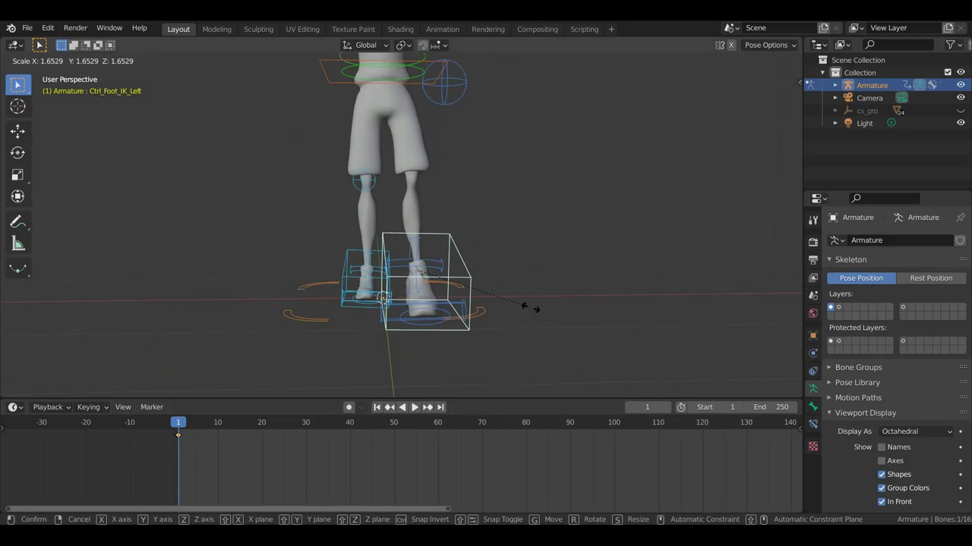
click(529, 313)
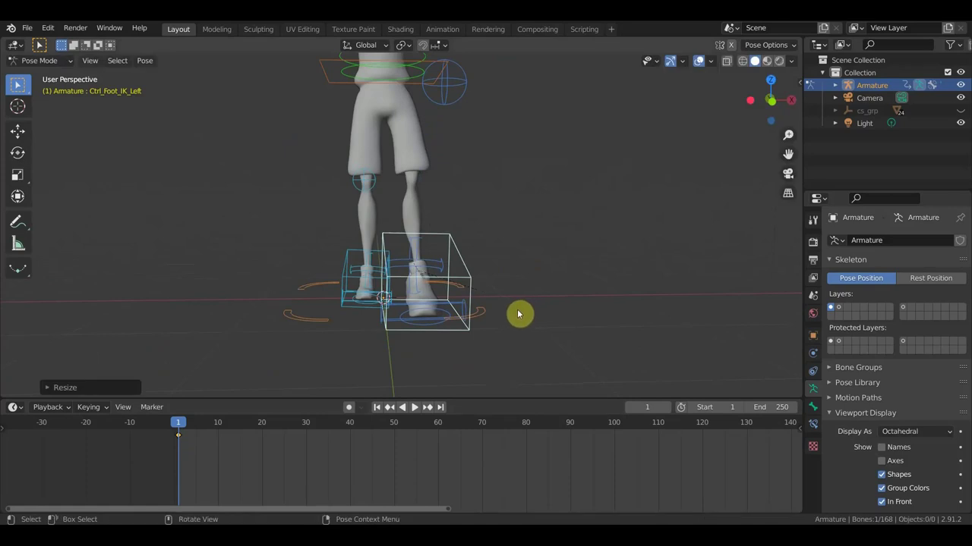
key(i)
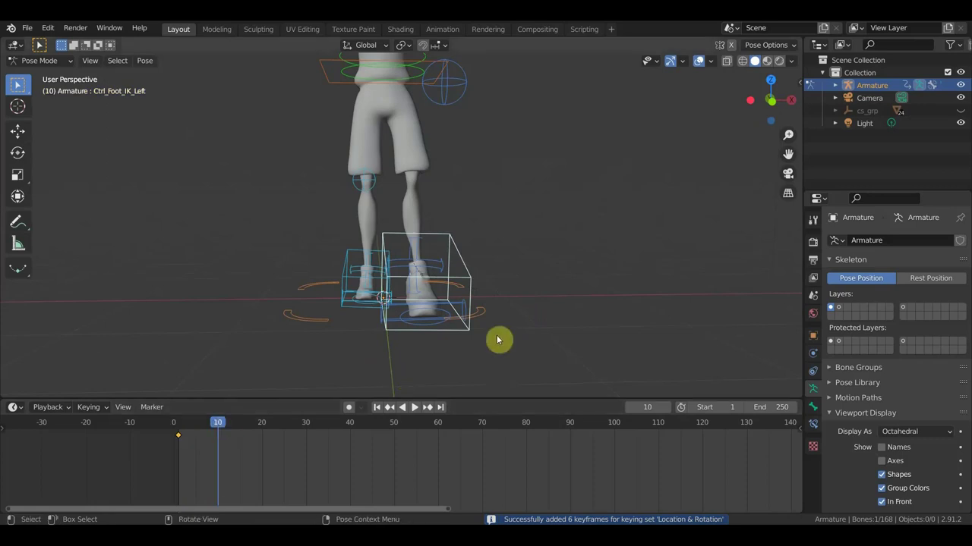
Shrink the foot control and keyframe its new pose
key(s)
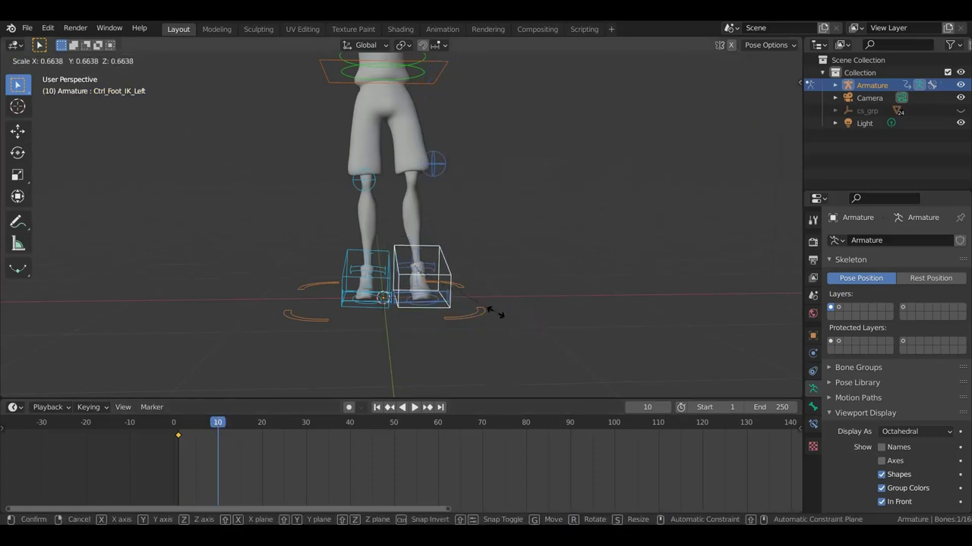
click(494, 311)
mouse_move(494, 316)
middle_down()
mouse_move(334, 315)
mouse_move(430, 315)
middle_up()
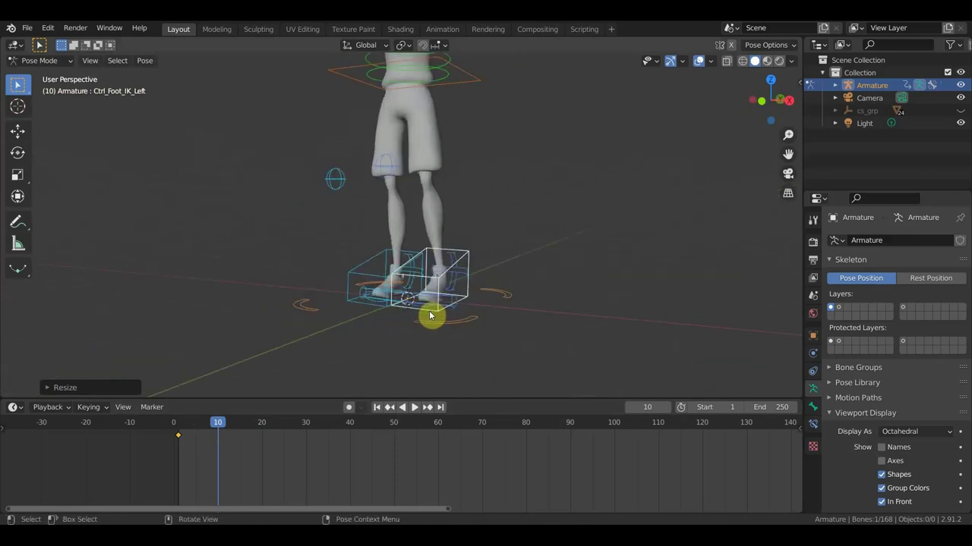
key(i)
Keyframe all bones at frame 6 and scrub to preview the step
mouse_move(219, 425)
mouse_down()
mouse_move(178, 425)
mouse_move(224, 425)
mouse_move(191, 425)
mouse_move(221, 425)
mouse_move(201, 427)
mouse_up()
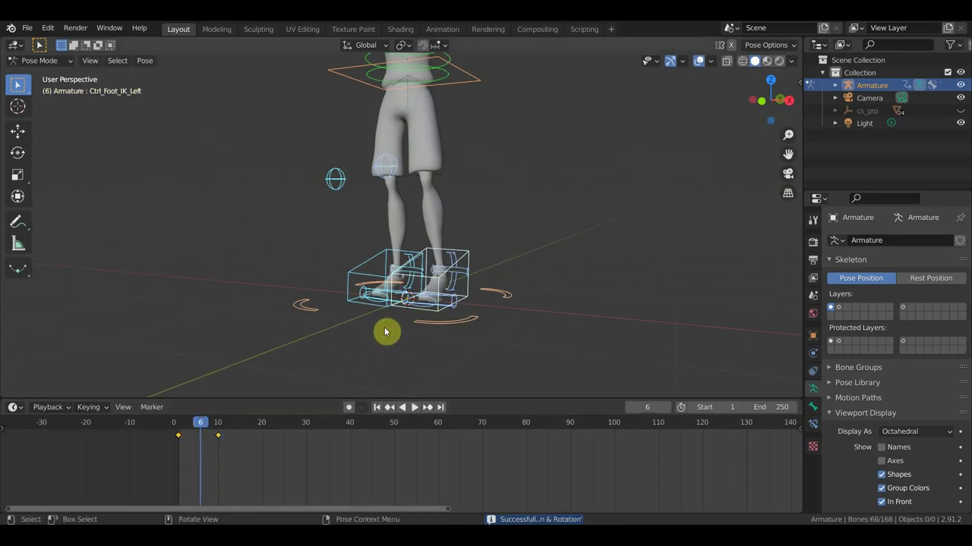
key(i)
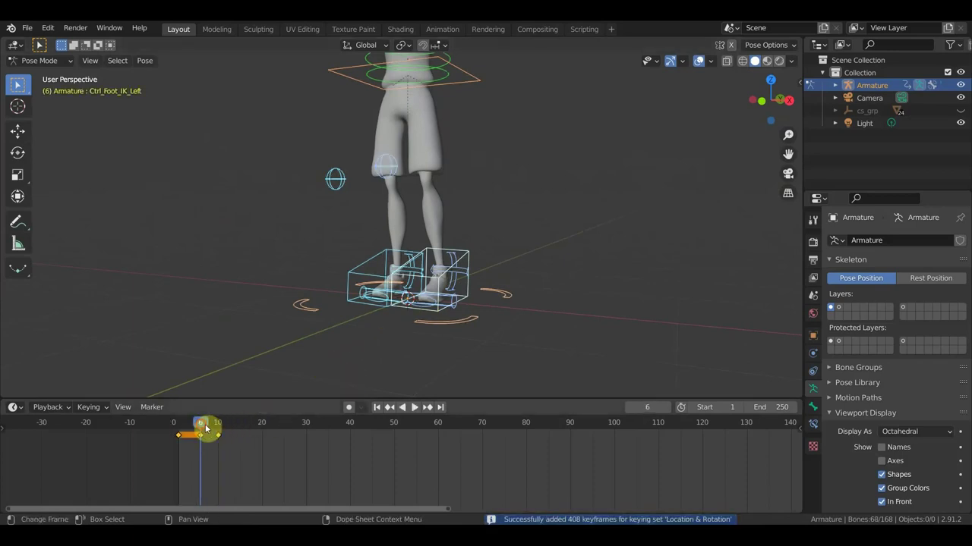
mouse_move(178, 429)
mouse_down()
mouse_move(223, 440)
mouse_move(191, 446)
mouse_up()
Scale up the Ctrl_Hips control so the torso widens
mouse_move(354, 331)
middle_down()
mouse_move(401, 340)
mouse_move(393, 332)
mouse_move(410, 352)
mouse_move(445, 341)
middle_up()
scroll(449, 333, down, 2)
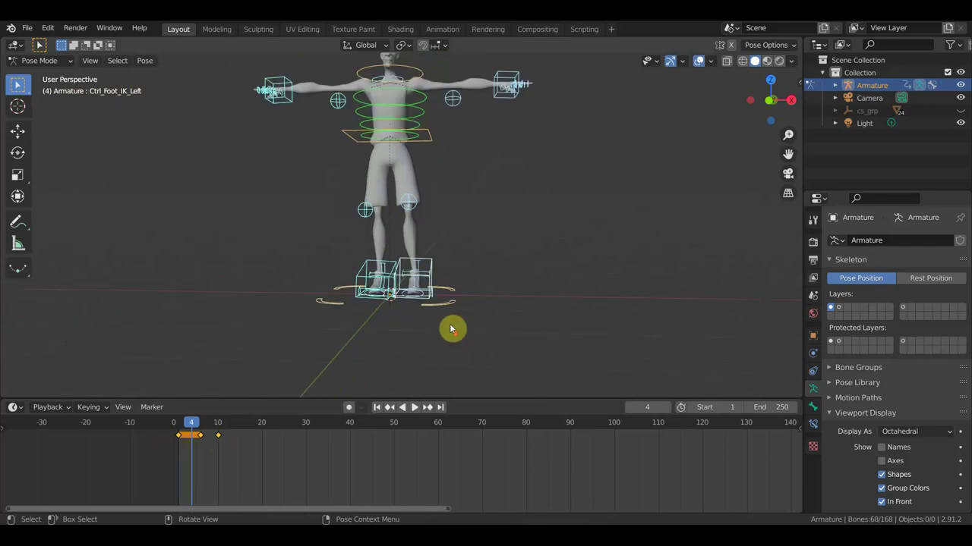
middle_drag(480, 286, 475, 249)
scroll(475, 281, up, 3)
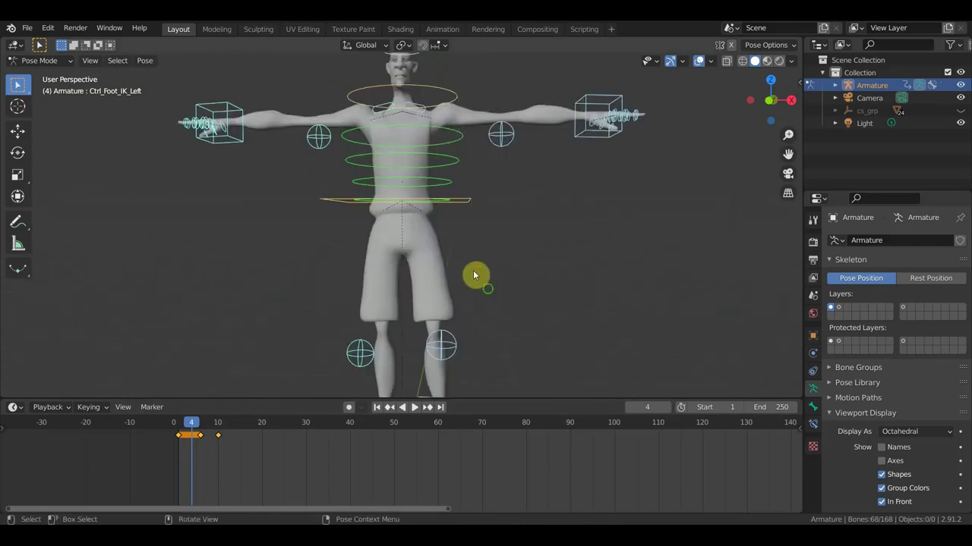
click(462, 205)
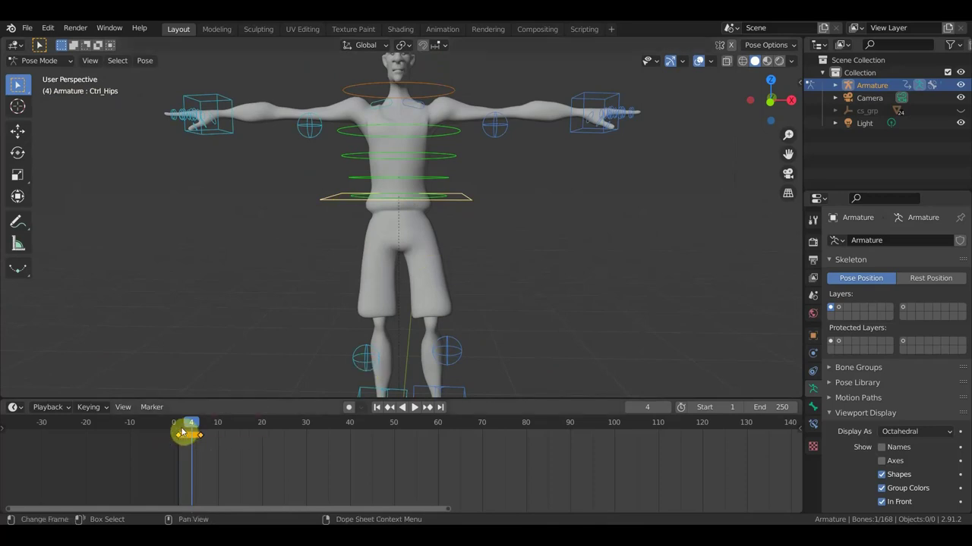
key(Escape)
key(s)
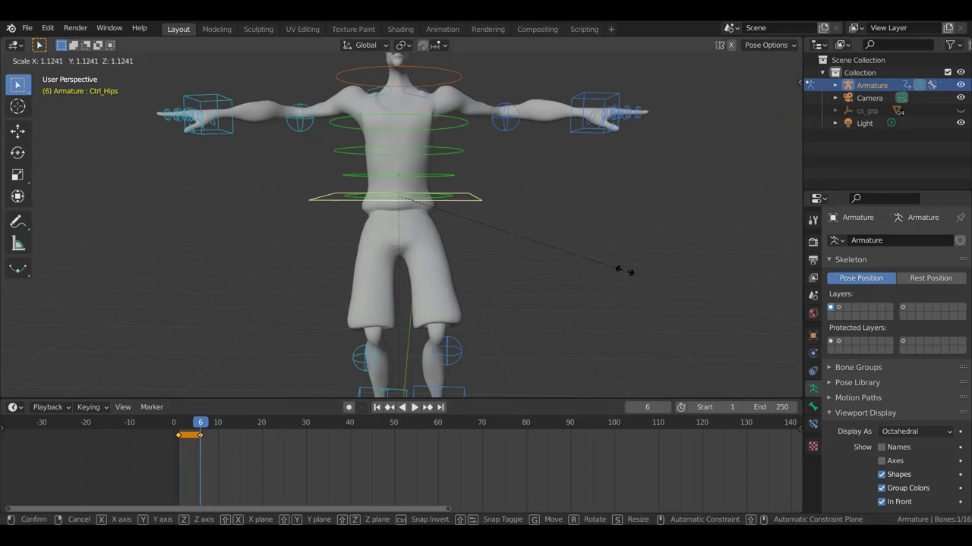
click(632, 277)
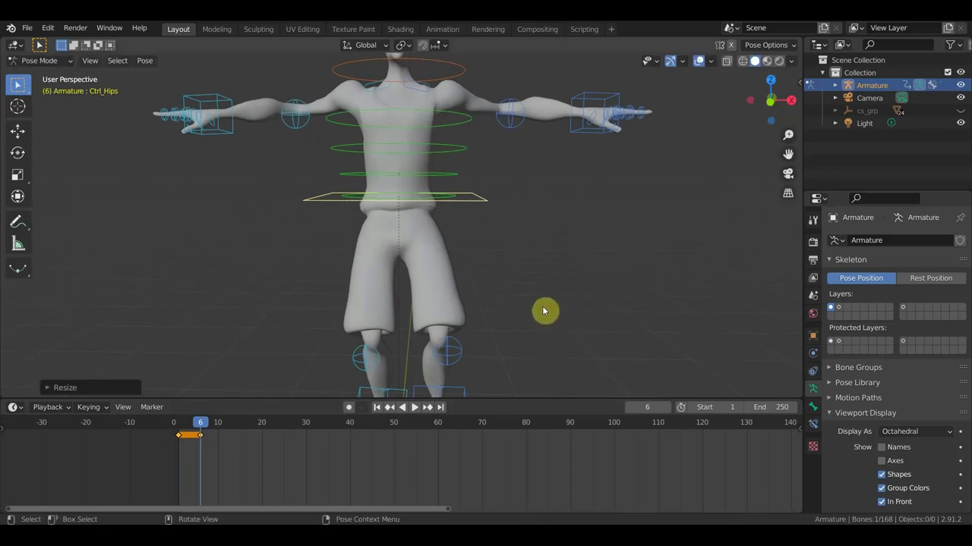
Keyframe every bone of the rig at frame 6 and preview the motion
key(a)
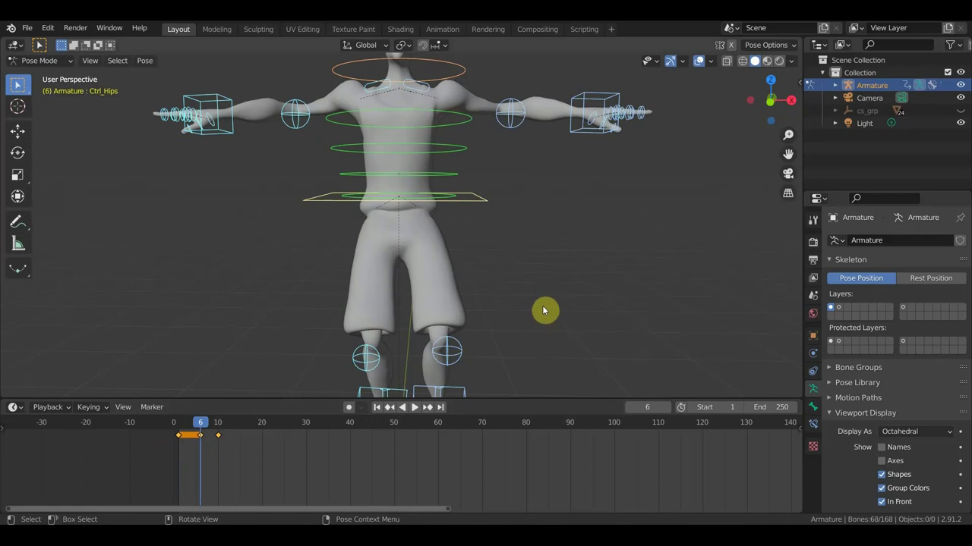
key(i)
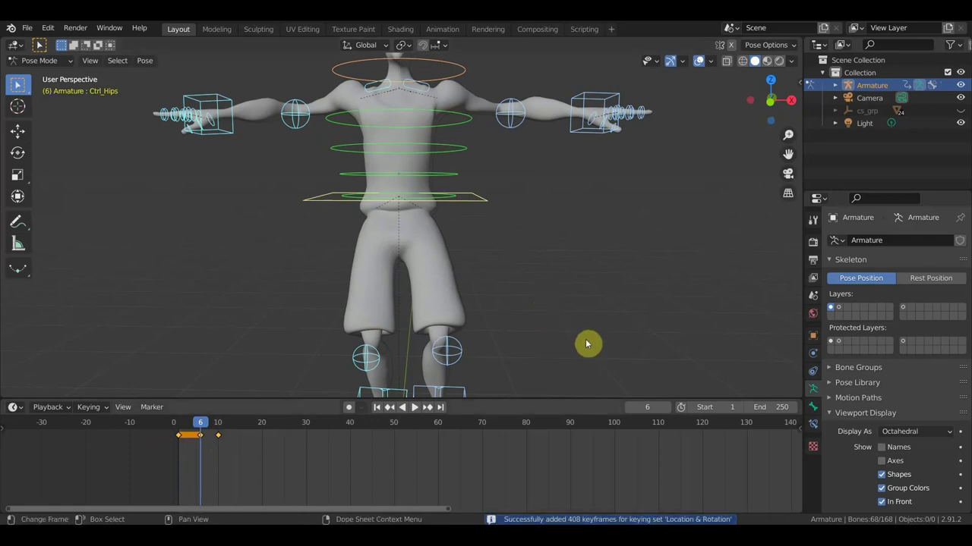
mouse_move(201, 427)
mouse_down()
mouse_move(224, 429)
mouse_move(162, 429)
mouse_move(234, 447)
mouse_move(202, 442)
mouse_up()
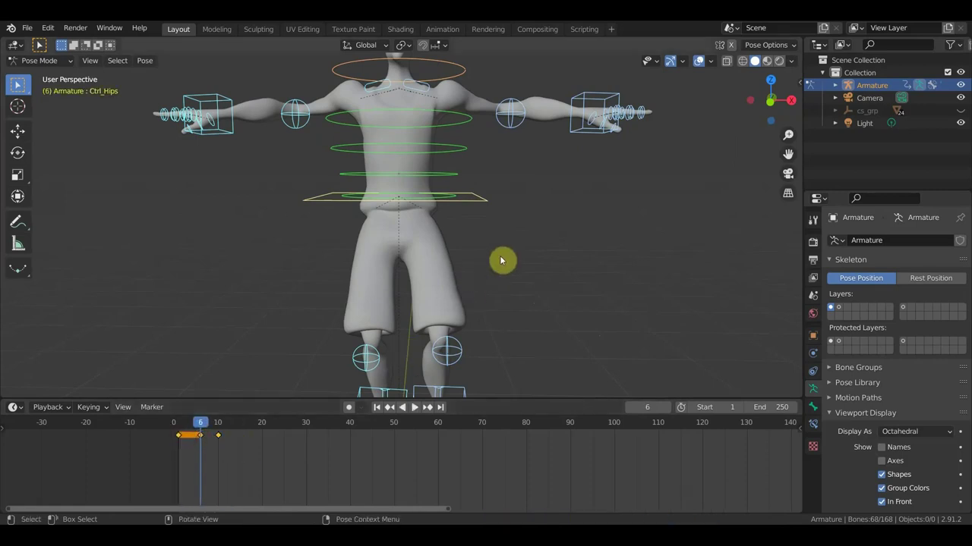
scroll(501, 260, down, 3)
mouse_move(517, 235)
middle_down()
mouse_move(433, 276)
mouse_move(357, 284)
mouse_move(362, 248)
mouse_move(237, 257)
mouse_move(433, 254)
mouse_move(460, 184)
middle_up()
Undo back to an A-pose with lowered arms and clear the hand controls' rotation
key(KP_1)
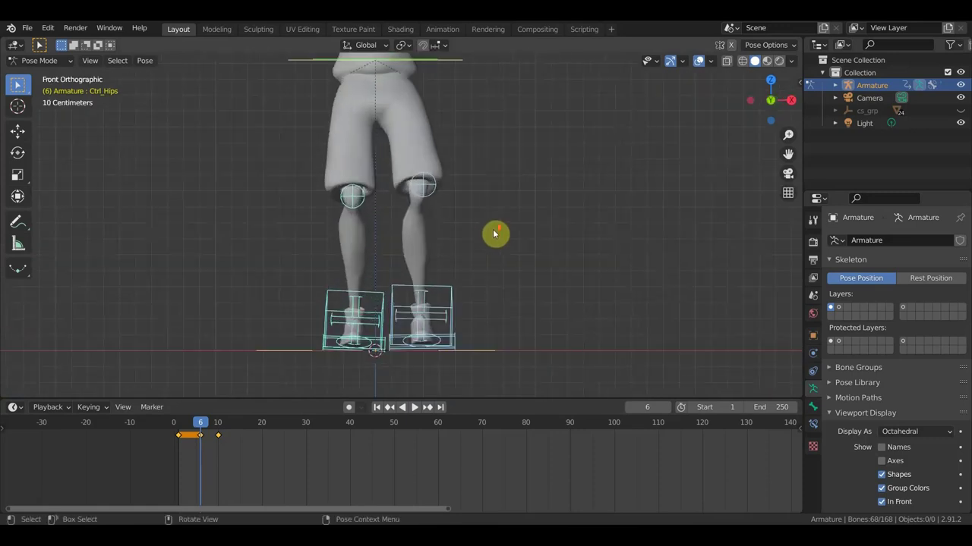
scroll(494, 233, up, 1)
mouse_move(496, 251)
middle_down()
mouse_move(418, 275)
mouse_move(456, 258)
middle_up()
key(KP_1)
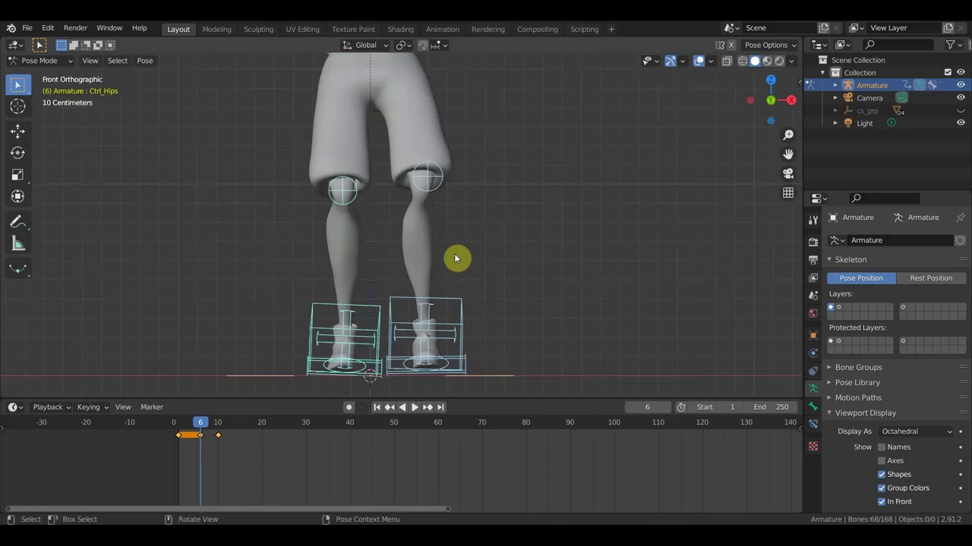
scroll(456, 259, down, 2)
scroll(481, 271, down, 2)
scroll(507, 271, down, 1)
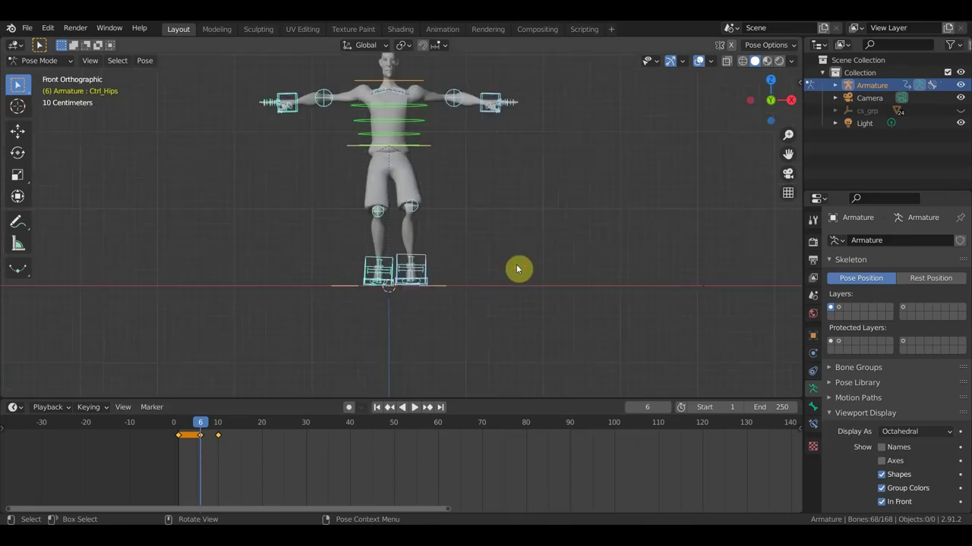
key(ctrl+z)
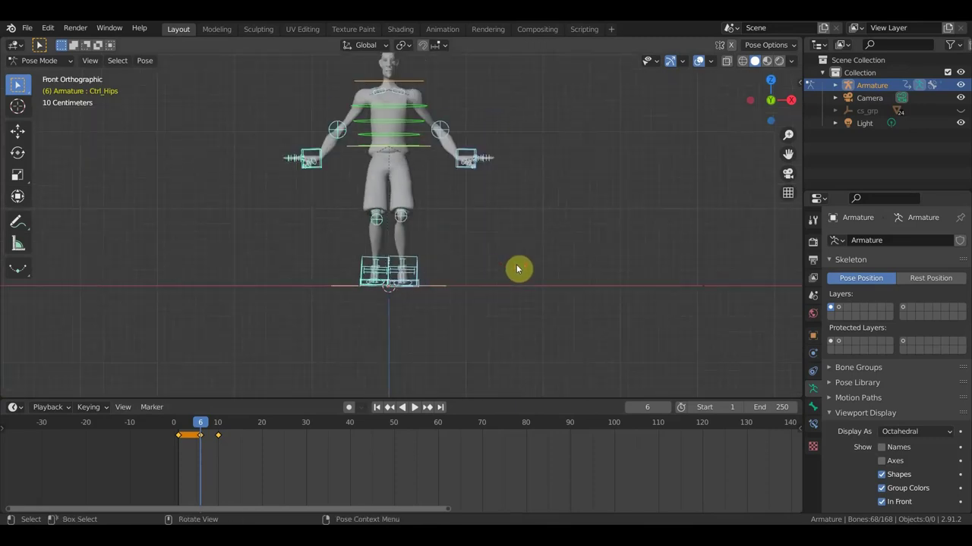
key(alt+r)
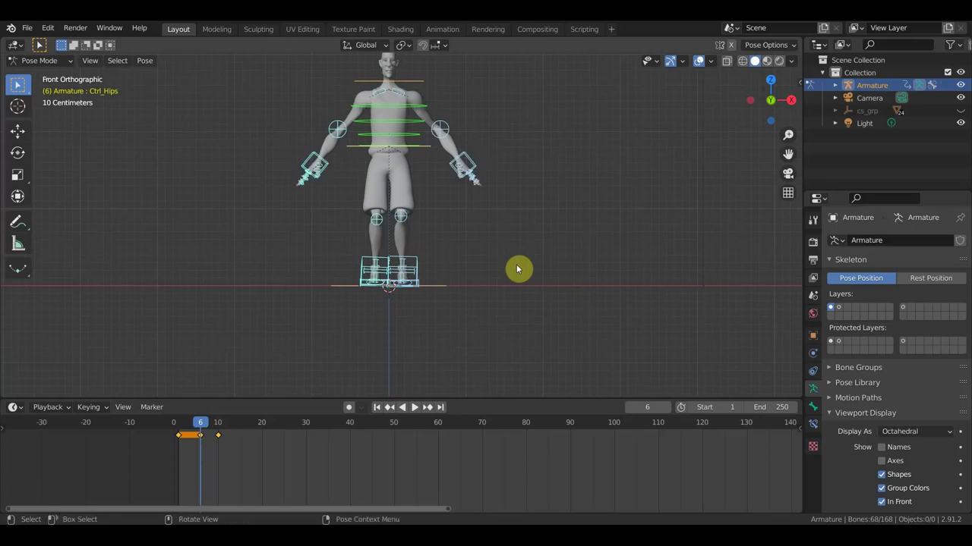
middle_drag(655, 214, 391, 255)
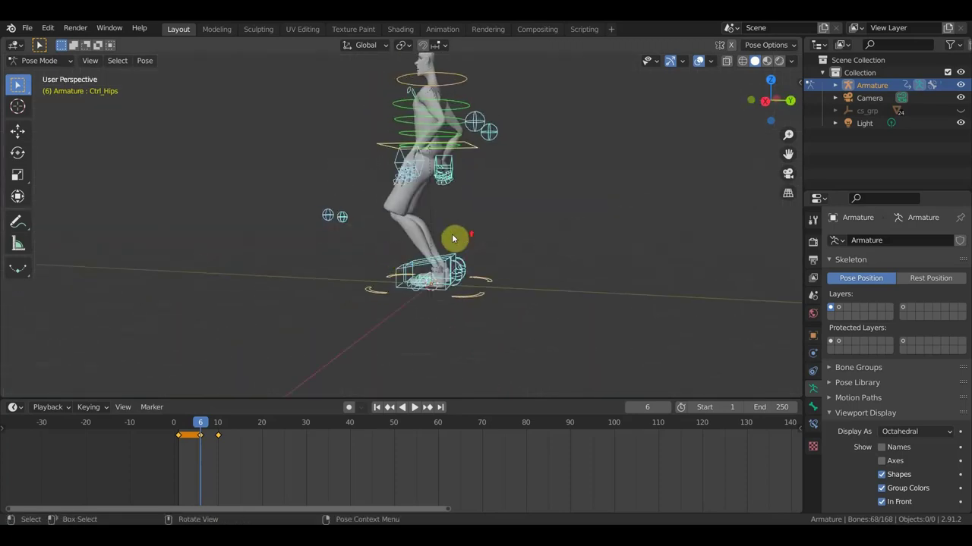
middle_drag(454, 239, 549, 314)
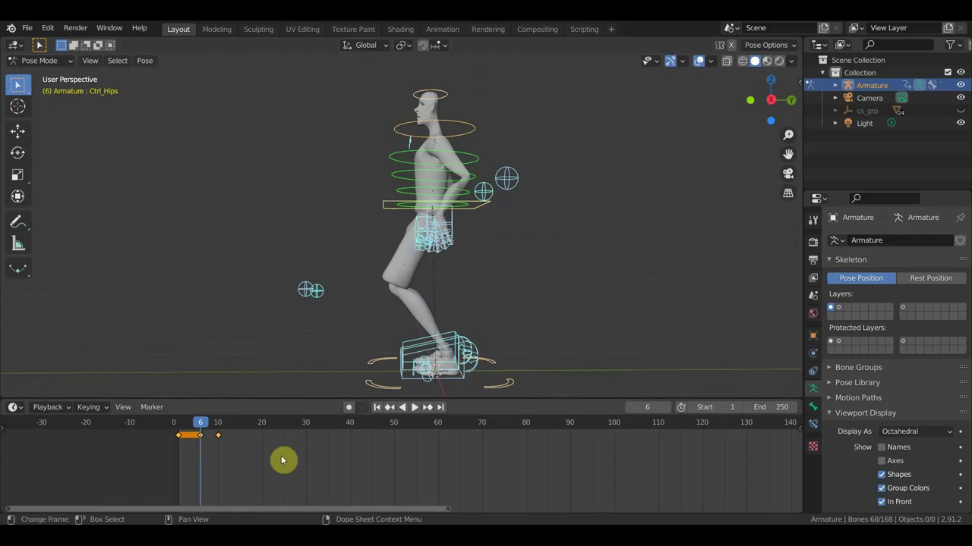
Delete all the character's keyframes at frame 12 and clear the bones' pose transforms
drag(210, 426, 227, 425)
drag(251, 468, 172, 430)
key(x)
click(238, 470)
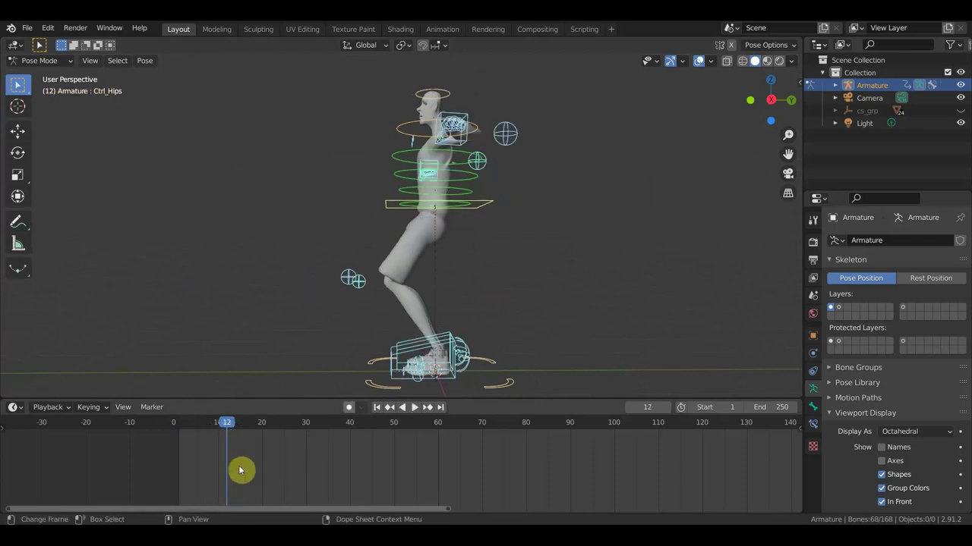
key(alt+r)
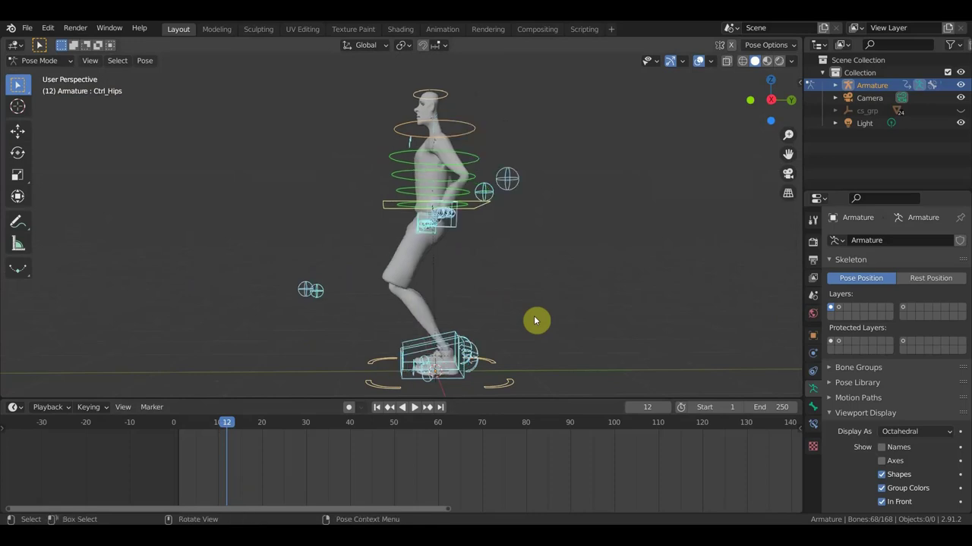
key(alt+r)
Deselect all bones and inspect the reset rig from the front, side and above
mouse_move(534, 320)
middle_down()
mouse_move(646, 332)
mouse_move(672, 321)
mouse_move(470, 341)
mouse_move(283, 326)
mouse_move(367, 320)
mouse_move(426, 296)
mouse_move(640, 324)
mouse_move(706, 310)
mouse_move(611, 288)
mouse_move(655, 296)
mouse_move(582, 304)
mouse_move(571, 328)
middle_up()
key(KP_9)
key(KP_1)
scroll(547, 293, down, 1)
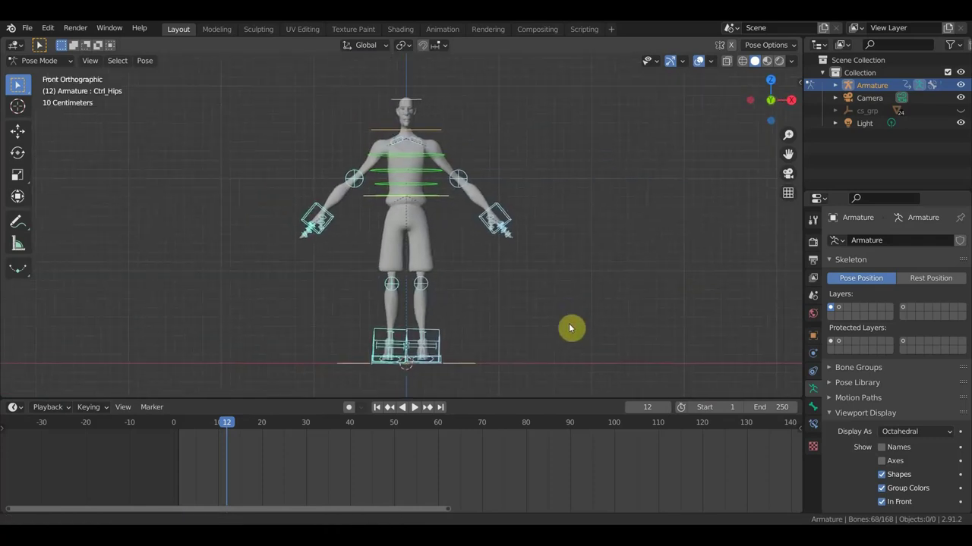
scroll(571, 328, up, 1)
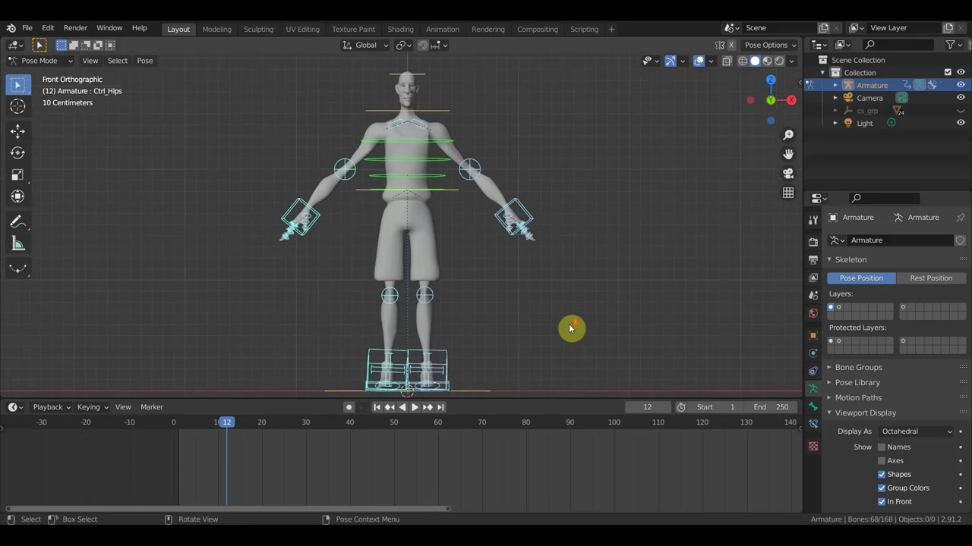
click(425, 240)
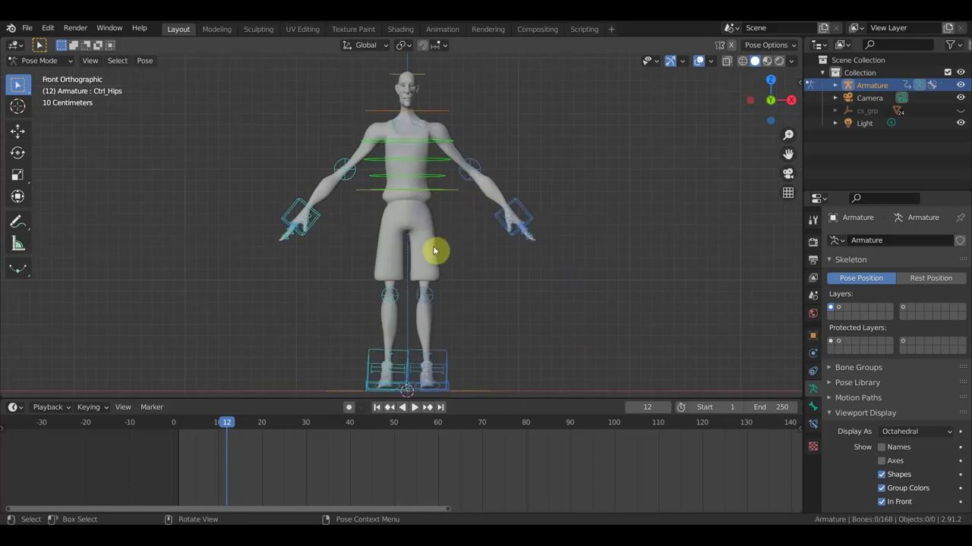
mouse_move(433, 240)
middle_down()
mouse_move(353, 233)
mouse_move(572, 233)
mouse_move(441, 210)
mouse_move(495, 217)
mouse_move(478, 218)
middle_up()
scroll(441, 211, up, 3)
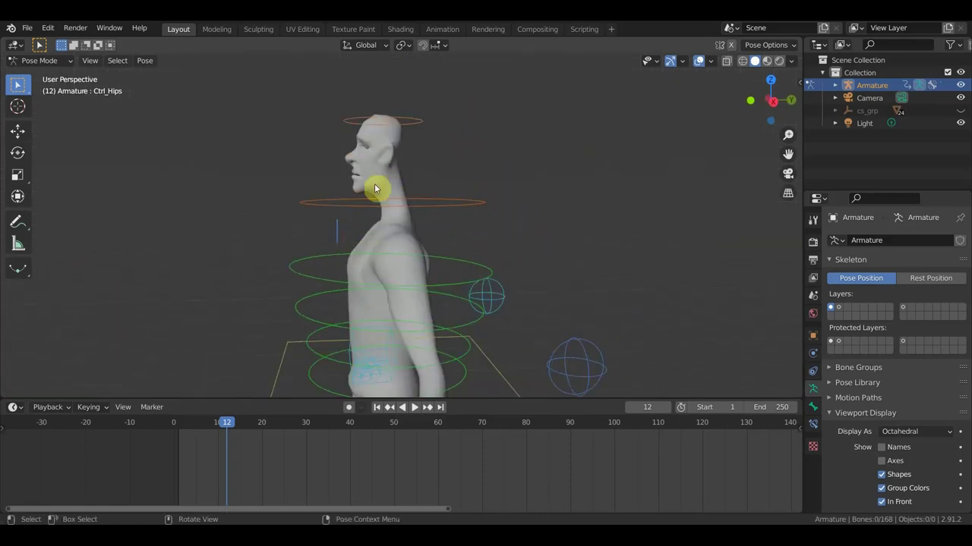
scroll(380, 174, up, 4)
middle_drag(388, 158, 424, 242)
mouse_move(342, 224)
middle_down()
mouse_move(316, 211)
mouse_move(318, 219)
middle_up()
mouse_move(379, 199)
middle_down()
mouse_move(403, 223)
mouse_move(410, 205)
middle_up()
In Edit Mode, extrude a new jaw bone from the head joint down to the chin
click(483, 203)
click(40, 61)
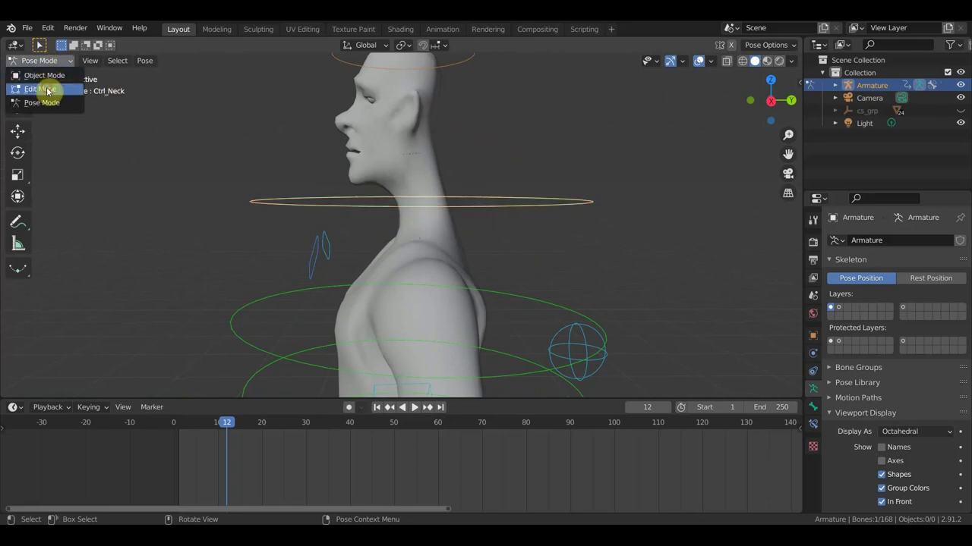
click(47, 90)
click(399, 159)
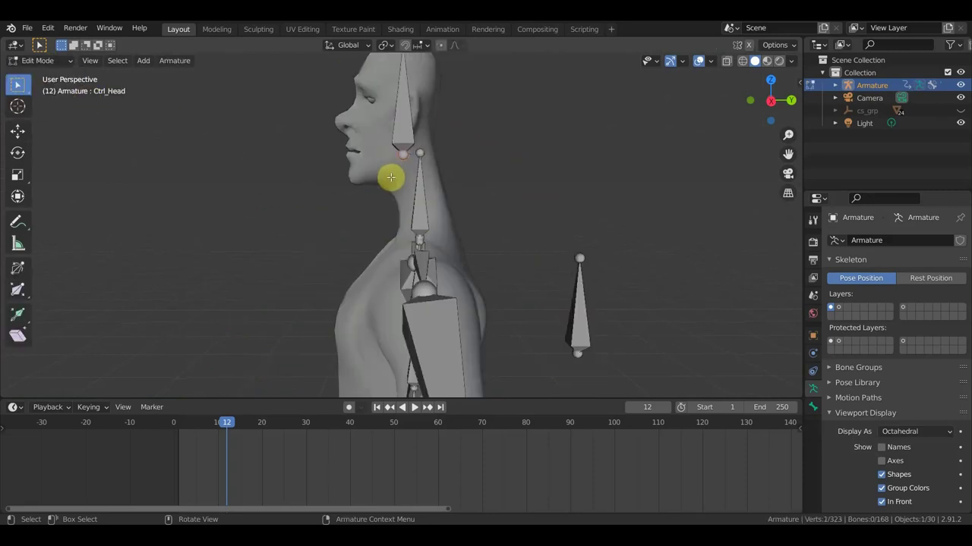
key(e)
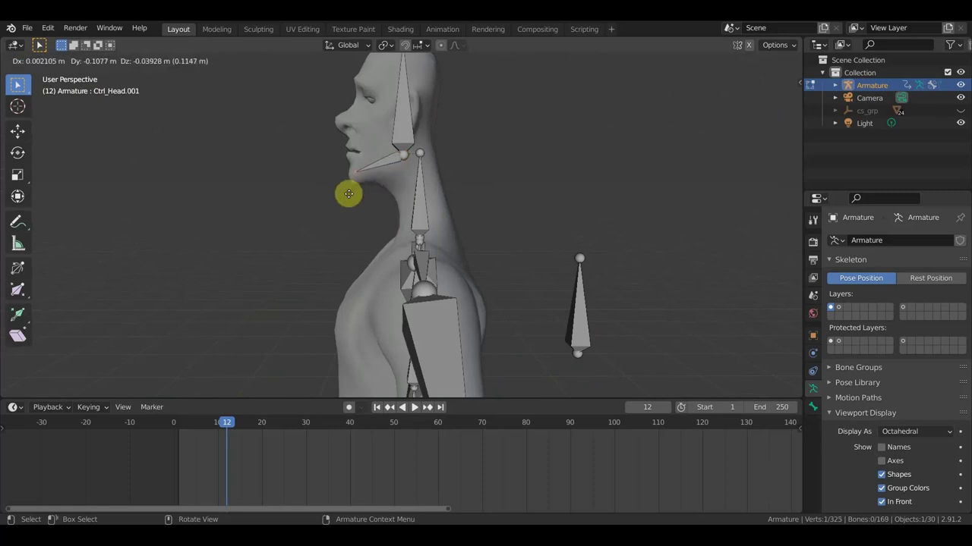
click(347, 195)
Clear the jaw bone's parent, then parent it to the head bone with Keep Offset
click(387, 163)
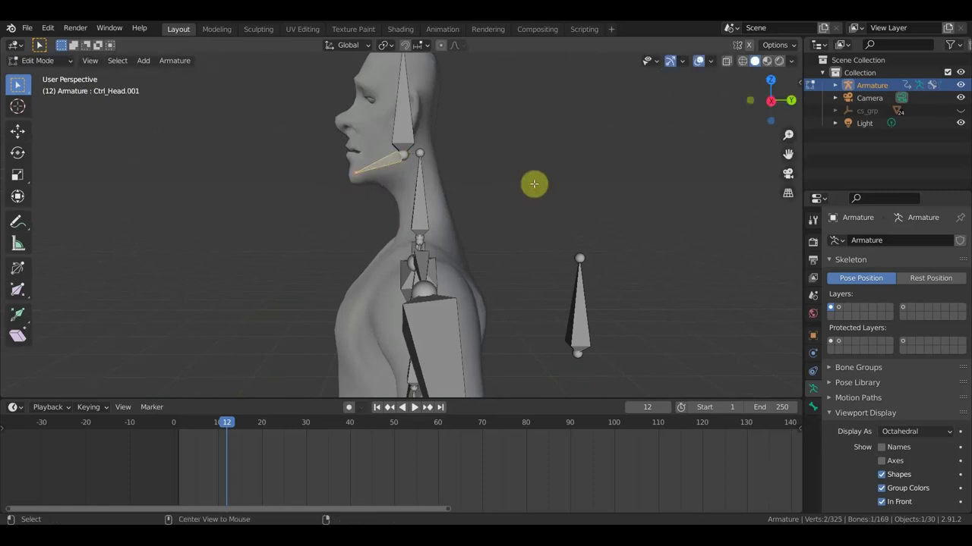
key(alt+p)
click(535, 187)
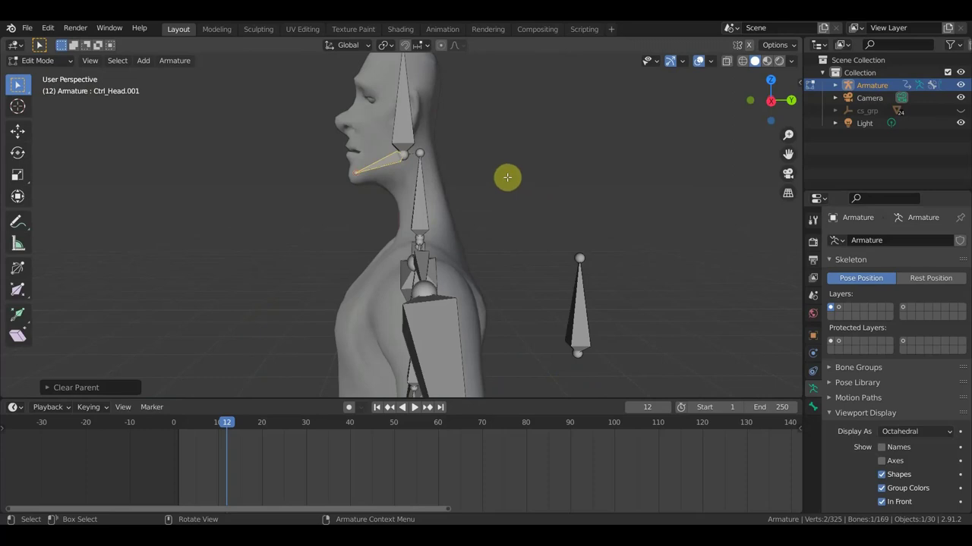
shift+click(403, 124)
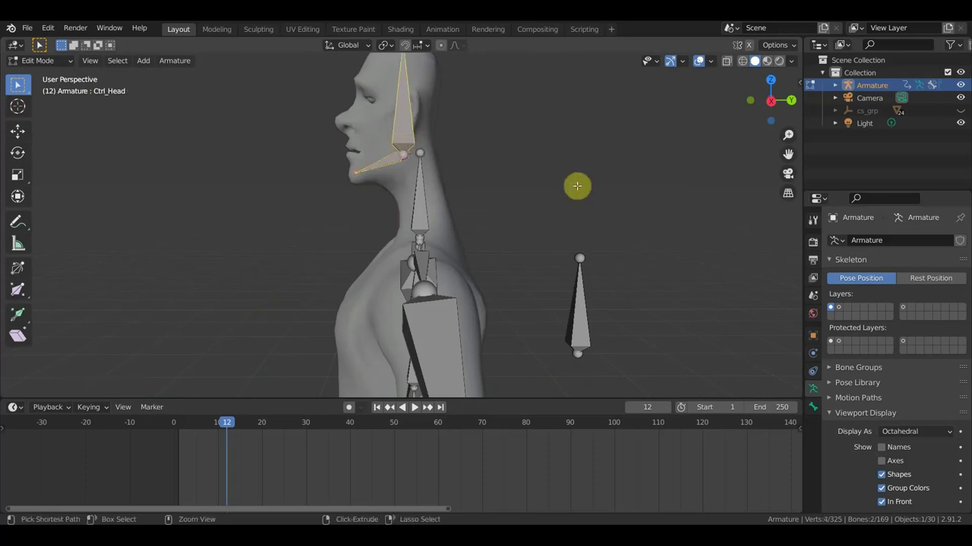
key(ctrl+p)
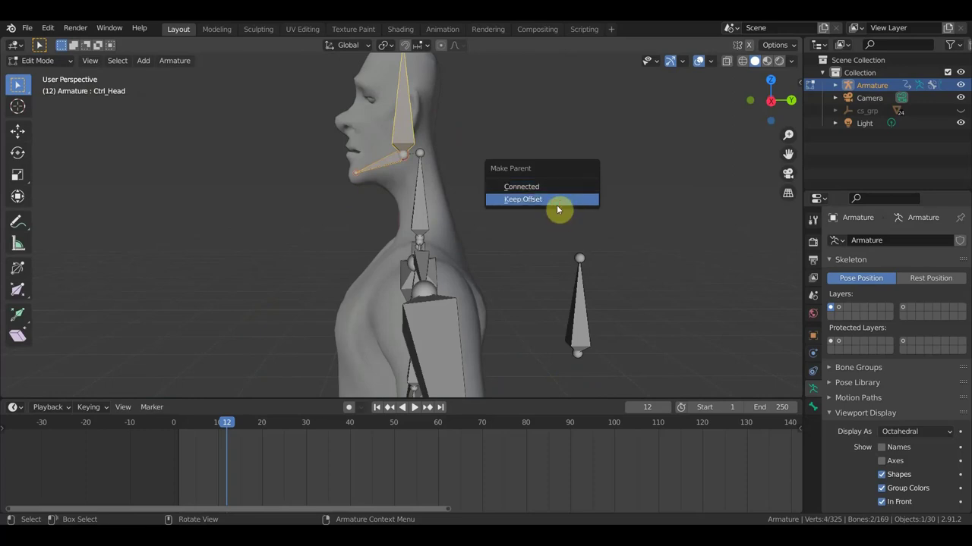
click(556, 202)
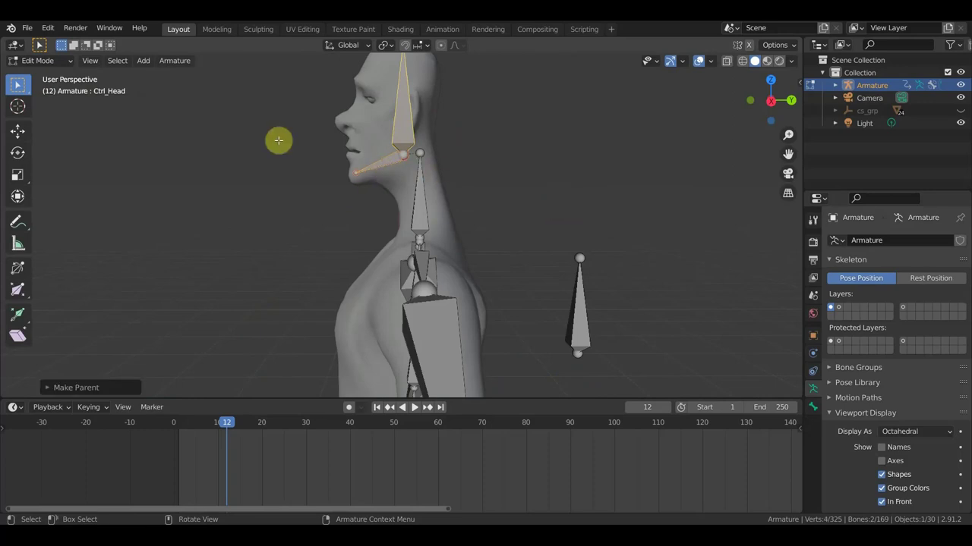
click(38, 60)
In Object Mode, parent the mesh to the armature With Automatic Weights and check its vertex groups
click(38, 72)
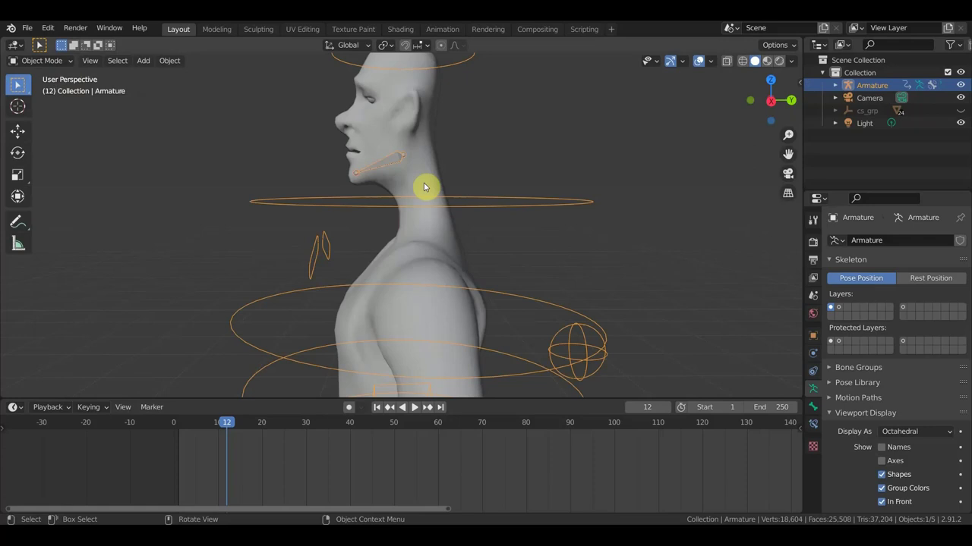
click(426, 183)
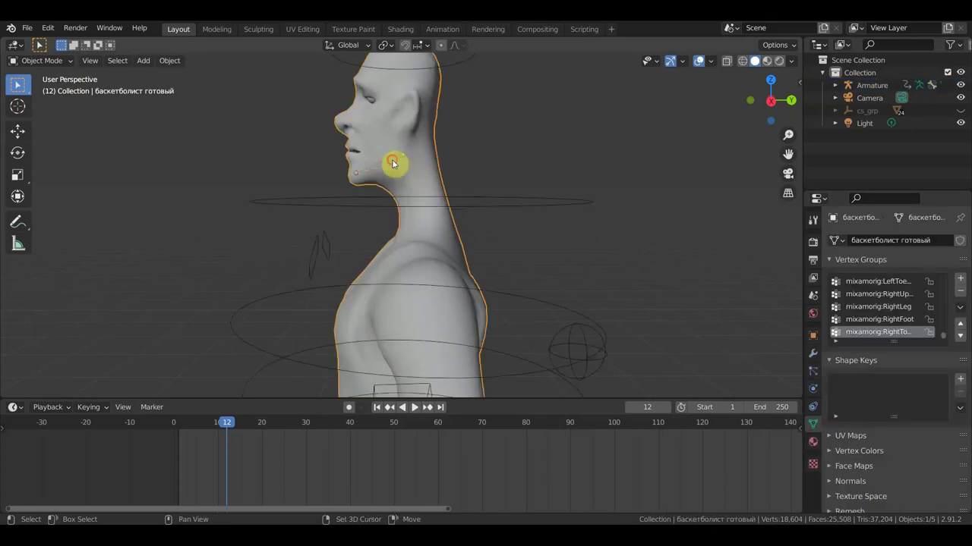
shift+click(393, 163)
key(ctrl+p)
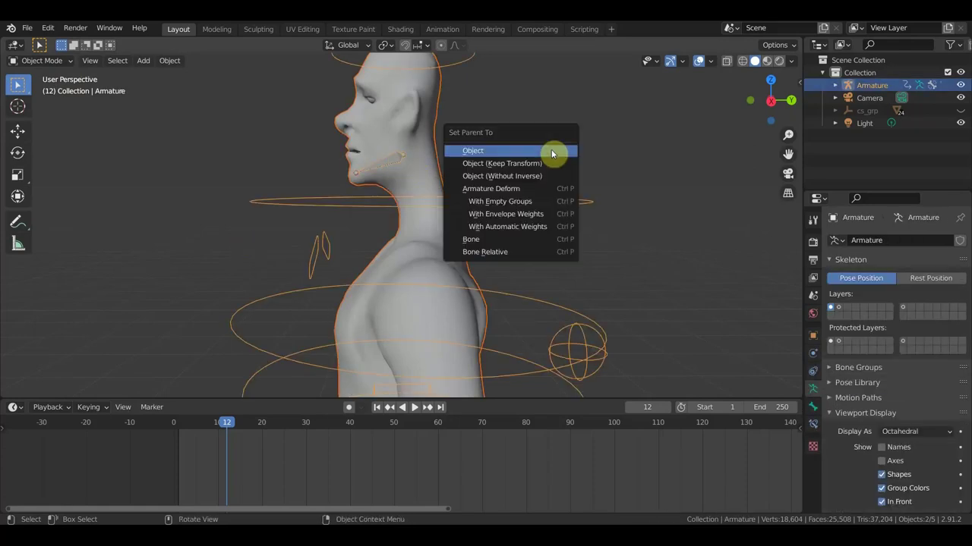
click(527, 229)
scroll(523, 235, down, 8)
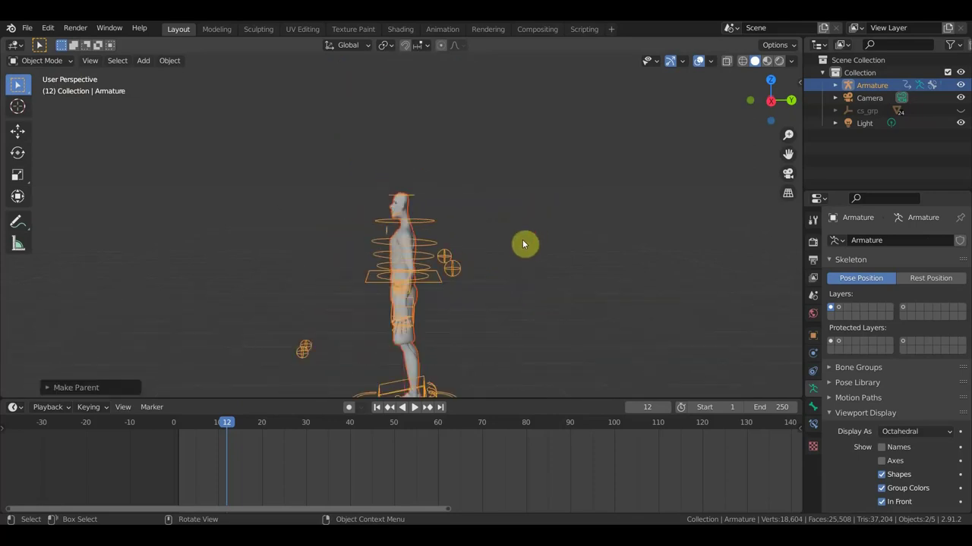
mouse_move(522, 243)
middle_down()
mouse_move(539, 260)
mouse_move(465, 220)
middle_up()
scroll(537, 258, up, 2)
scroll(538, 259, up, 5)
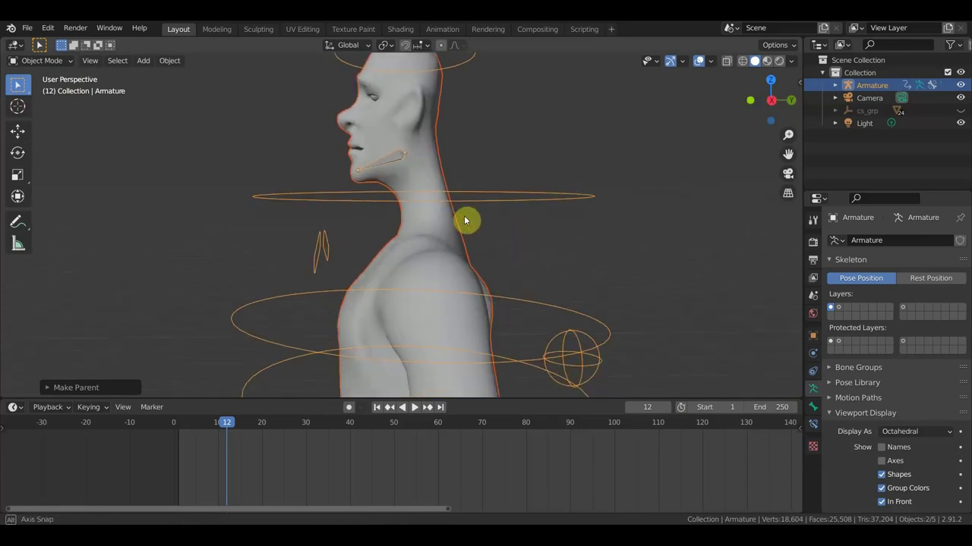
click(393, 159)
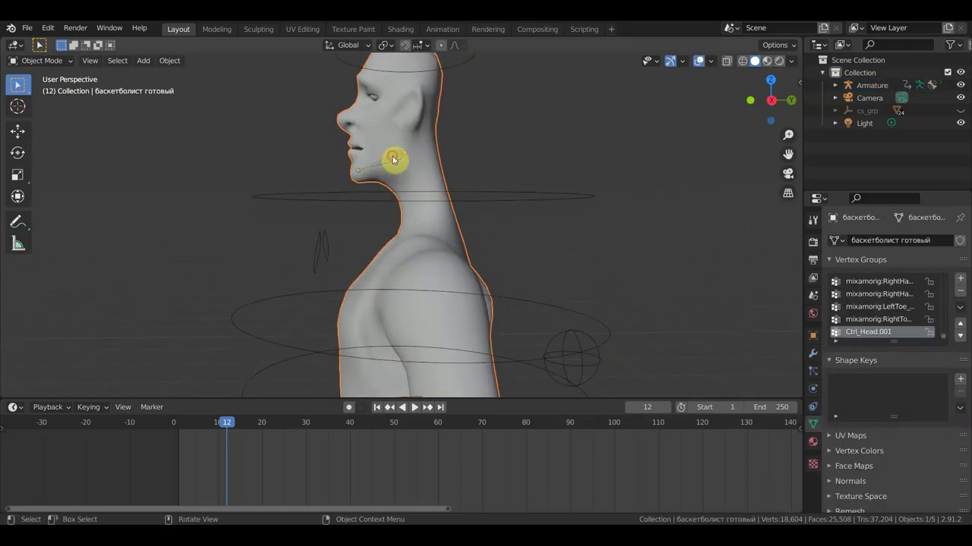
Switch the armature to Pose Mode and rotate the head control back and forth to test deformation
click(392, 159)
click(41, 61)
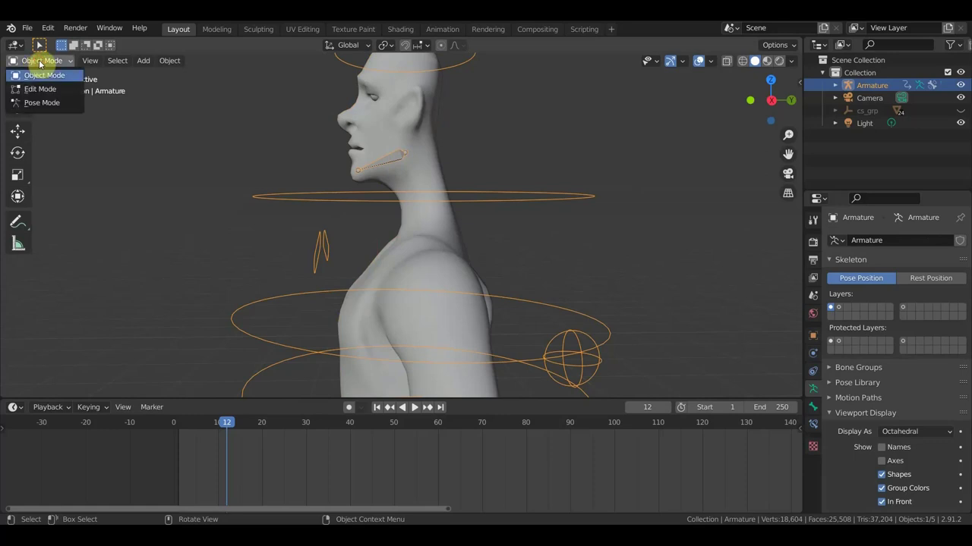
click(57, 100)
key(r)
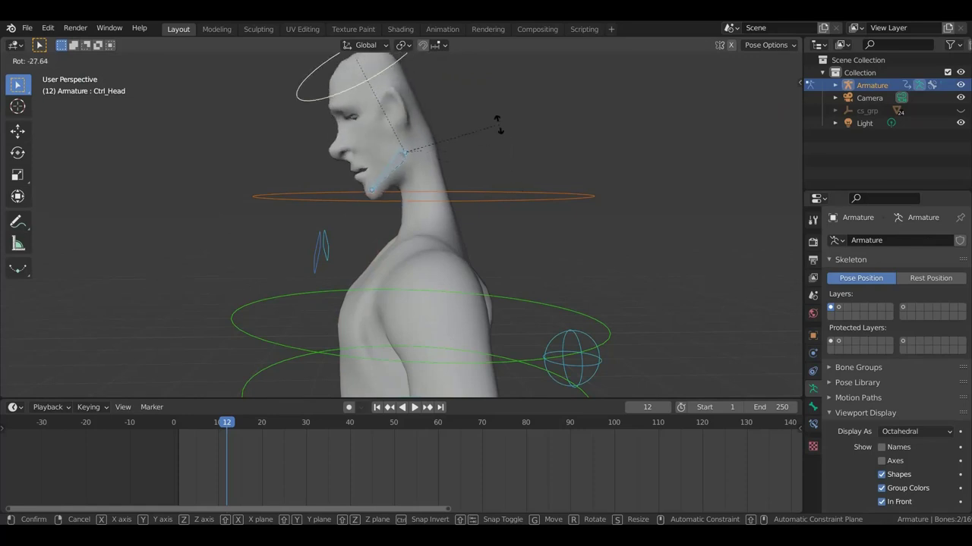
click(515, 172)
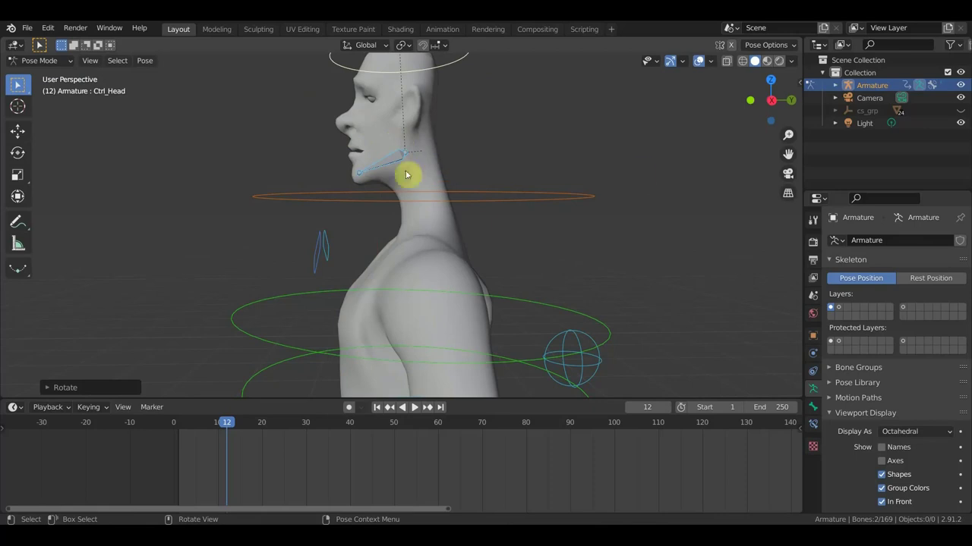
key(r)
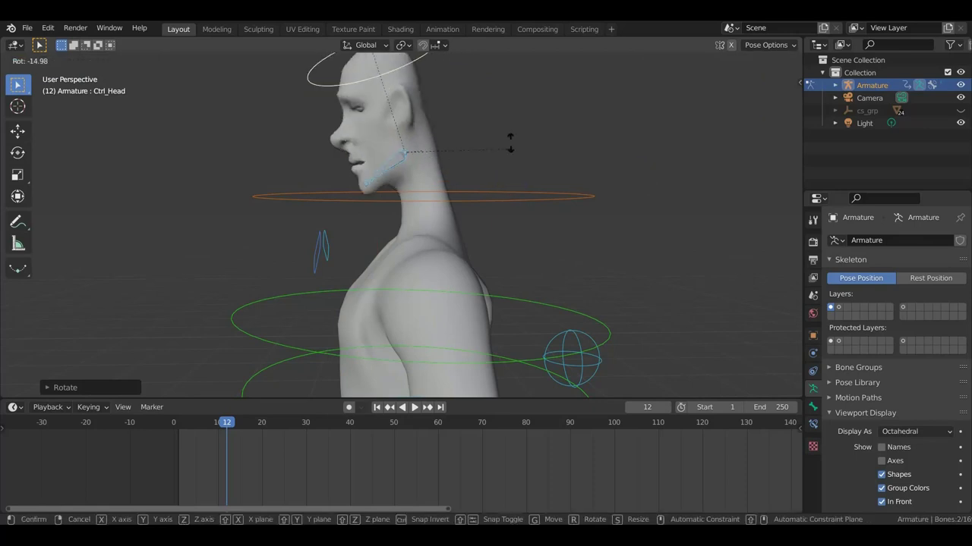
click(524, 162)
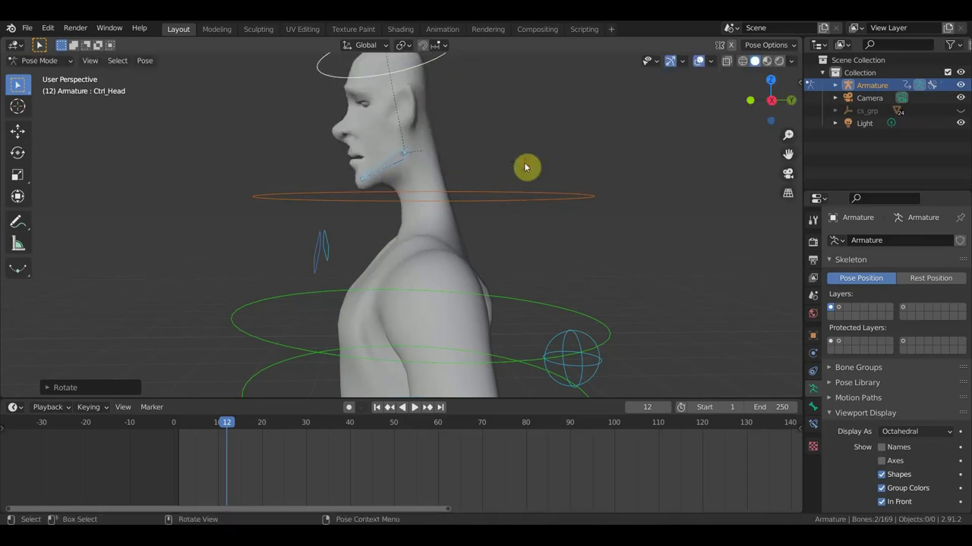
Return the head control near upright and select the jaw bone Ctrl_Head.001
middle_drag(524, 162, 445, 124)
click(432, 92)
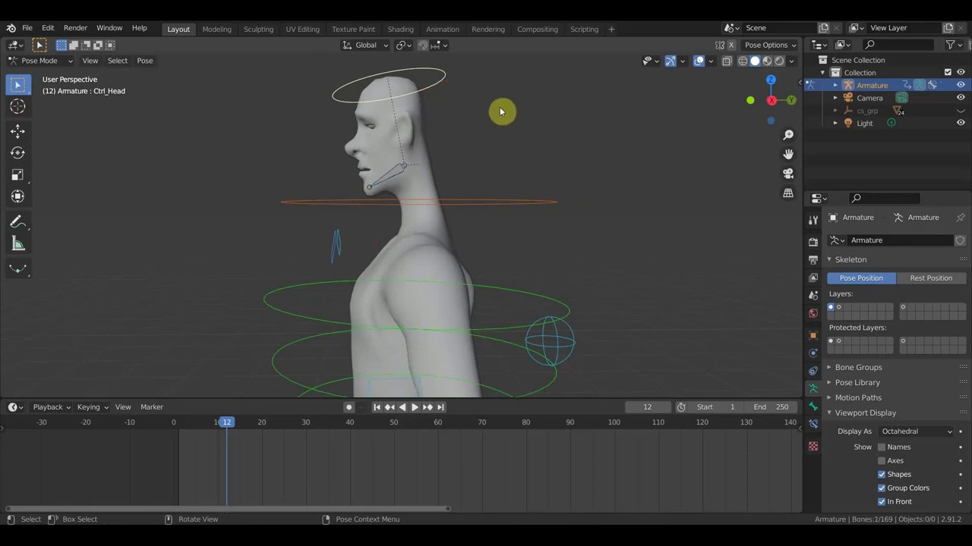
key(r)
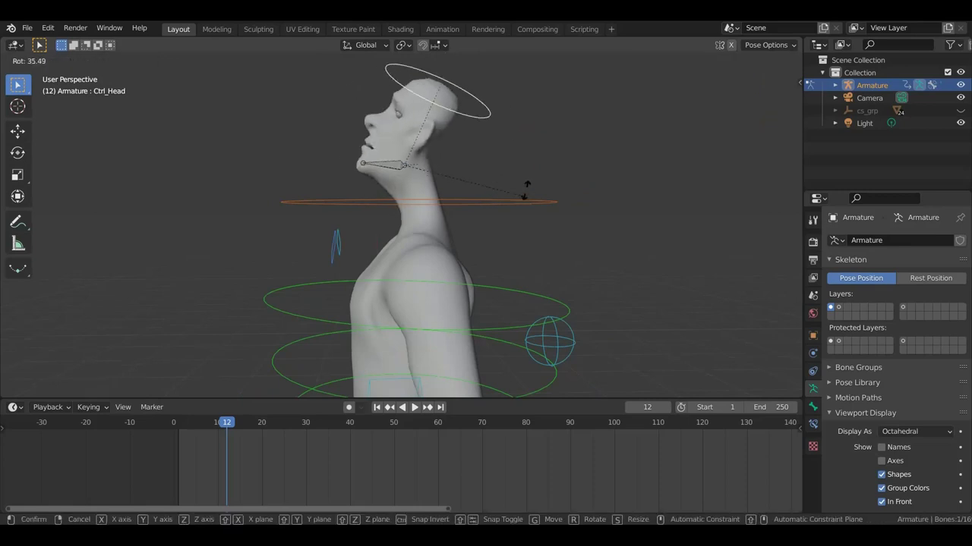
click(521, 148)
click(398, 175)
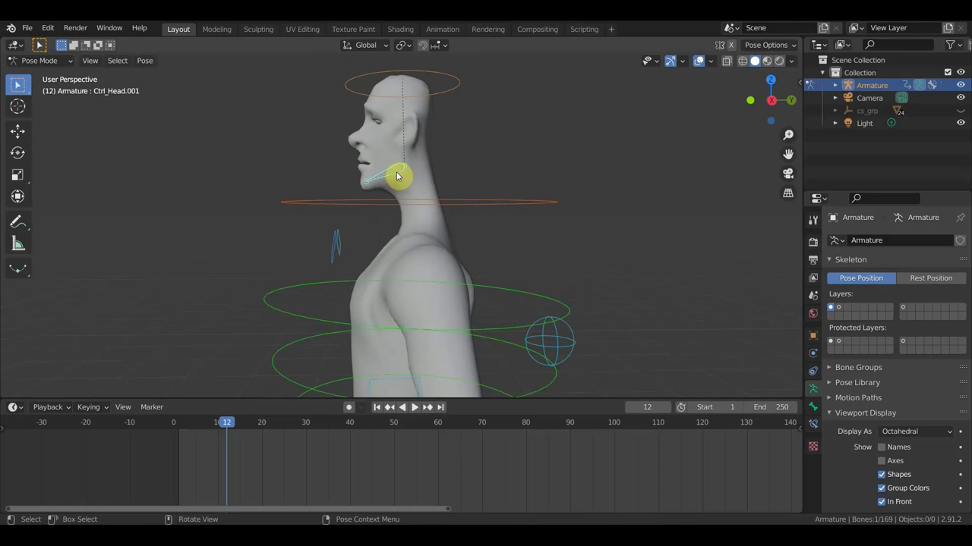
mouse_move(335, 176)
middle_down()
mouse_move(523, 198)
mouse_move(344, 194)
middle_up()
click(38, 60)
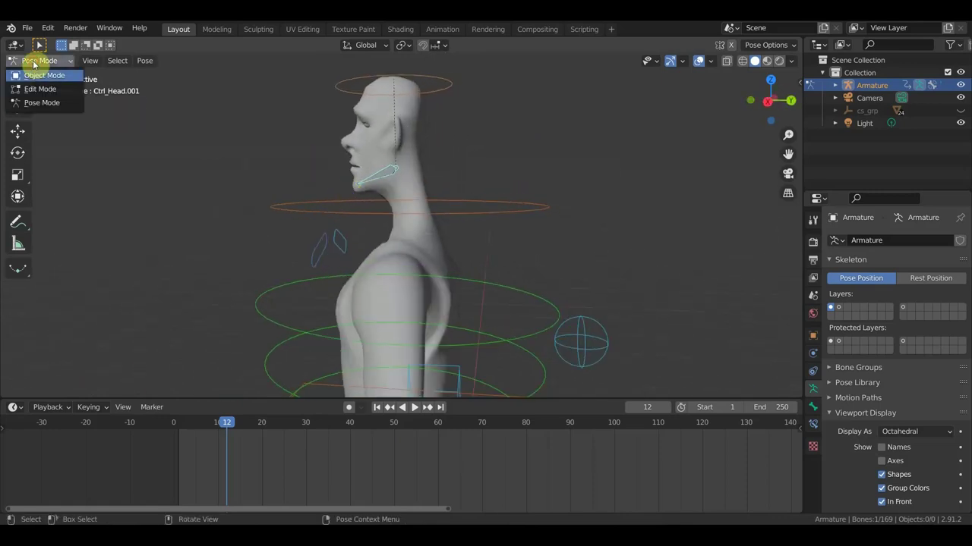
In Edit Mode, duplicate the jaw bone, lay it horizontal along the upper lip, then return to Object Mode
click(48, 90)
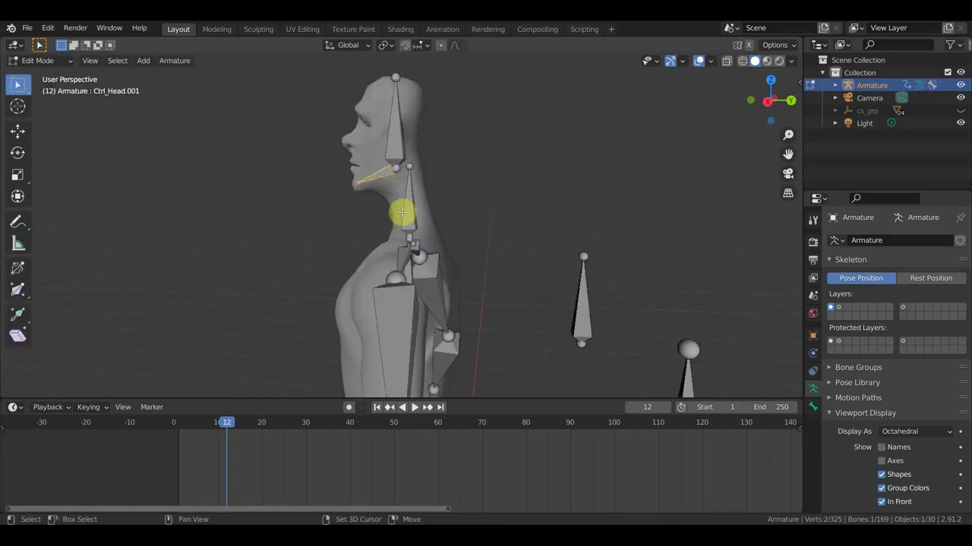
key(shift+d)
click(386, 184)
key(r)
click(414, 237)
key(g)
click(424, 227)
middle_drag(440, 230, 514, 242)
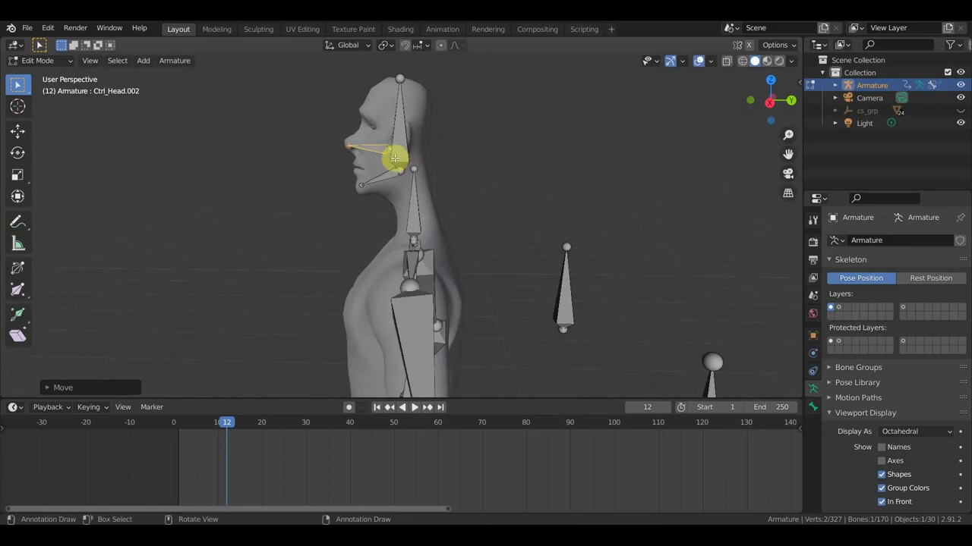
key(g)
click(440, 169)
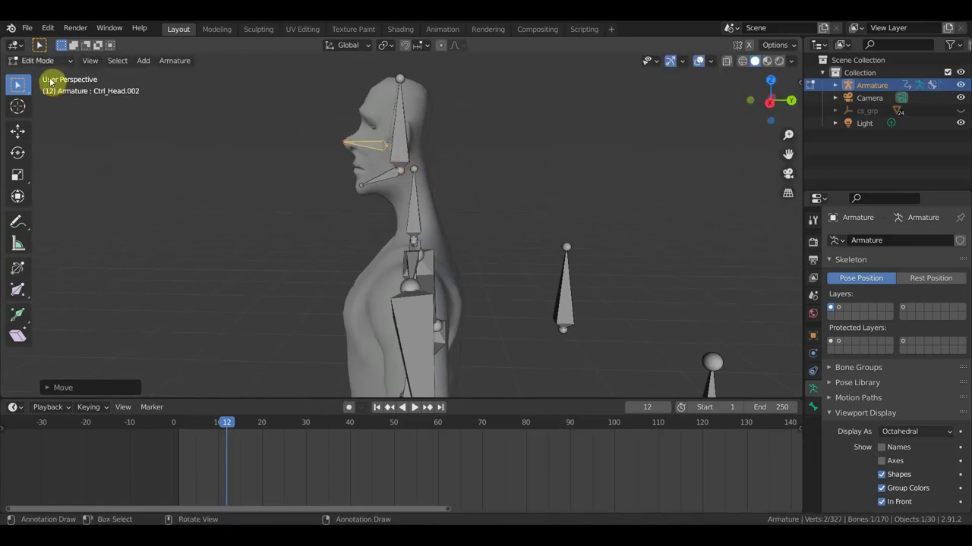
click(38, 61)
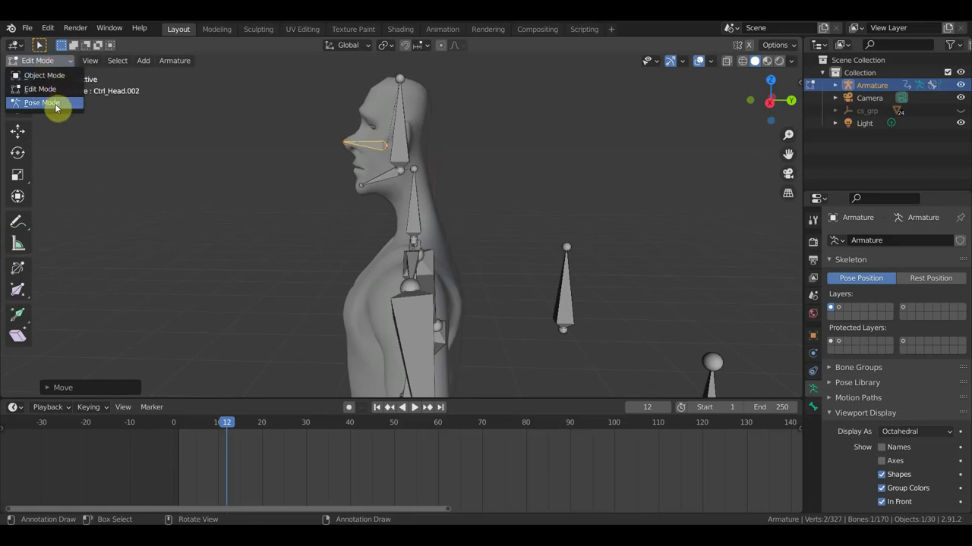
click(54, 76)
Re-parent the mesh to the armature With Automatic Weights, adding the Ctrl_Head.002 vertex group
click(403, 119)
shift+click(379, 145)
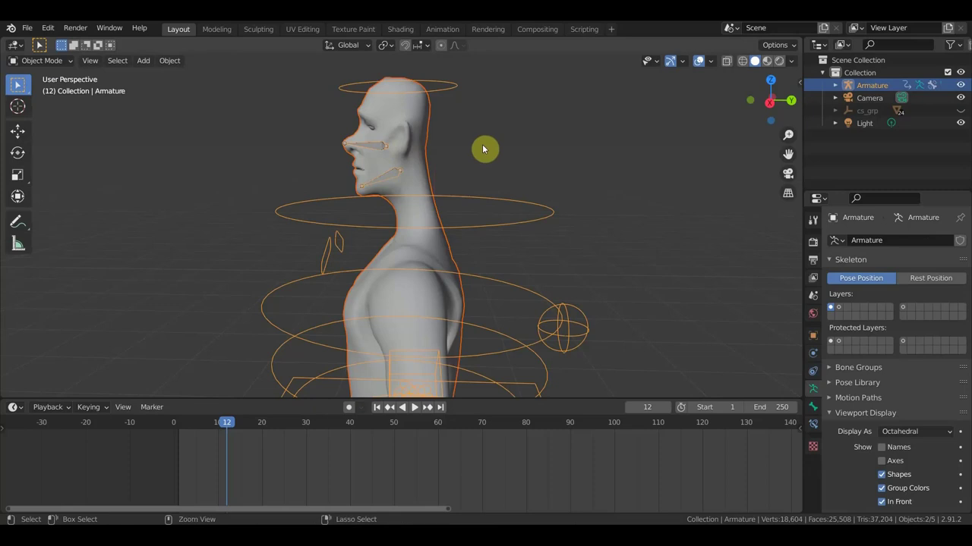
key(ctrl+p)
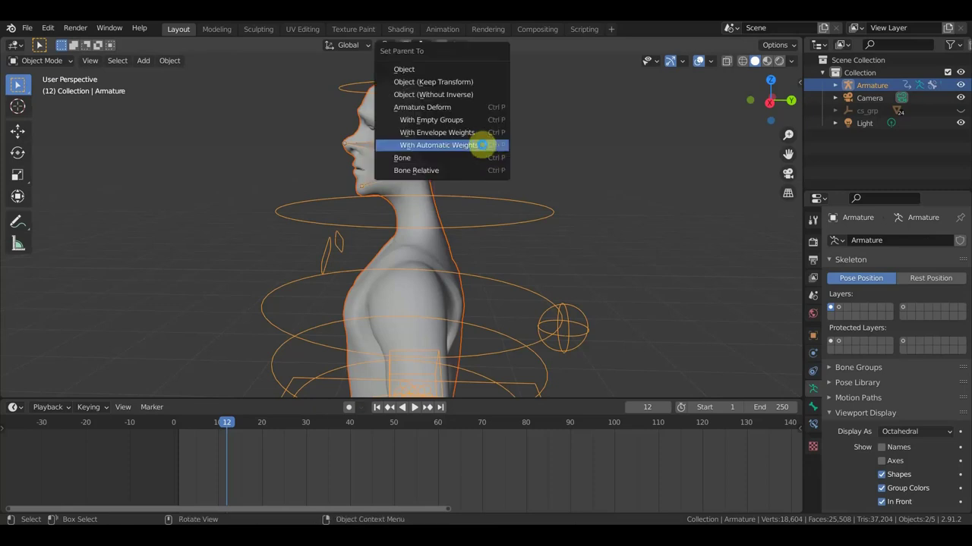
click(482, 145)
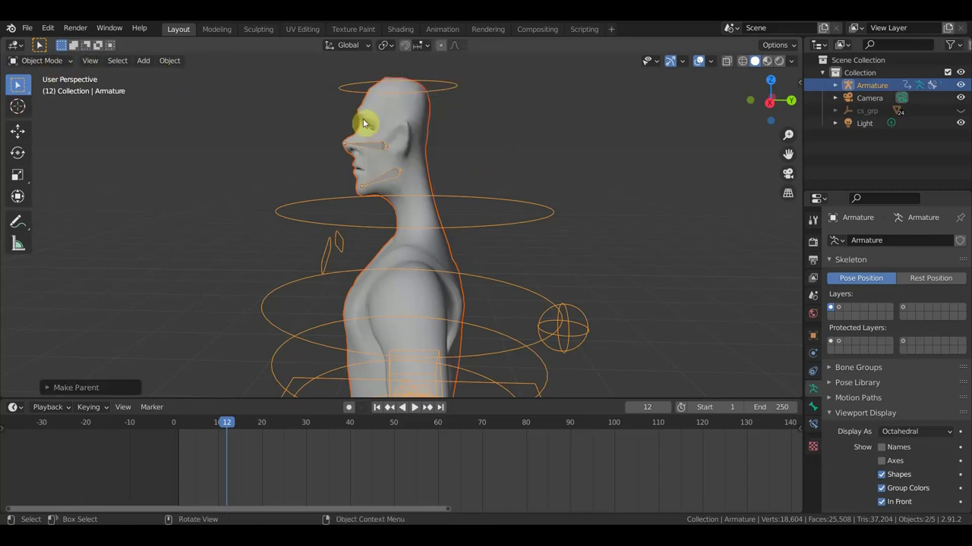
click(379, 149)
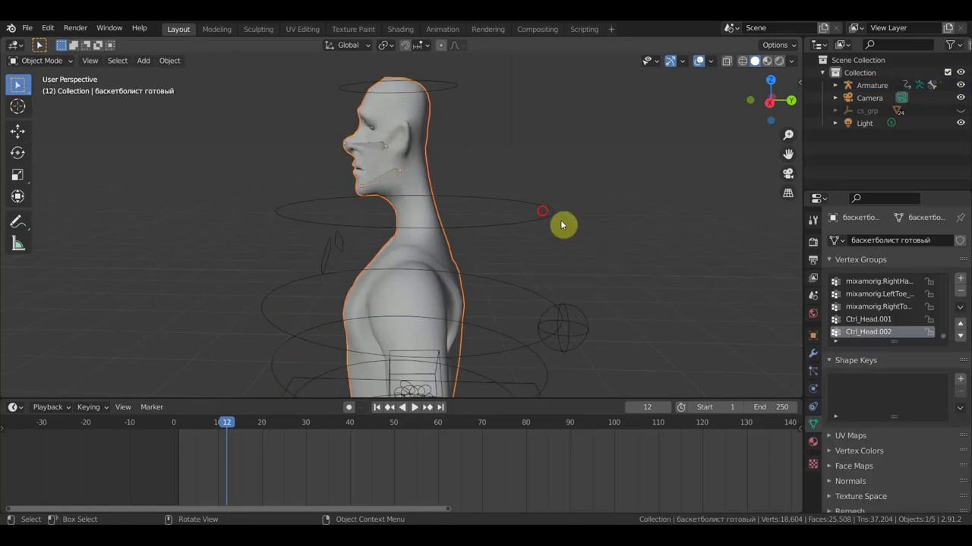
click(540, 214)
click(42, 60)
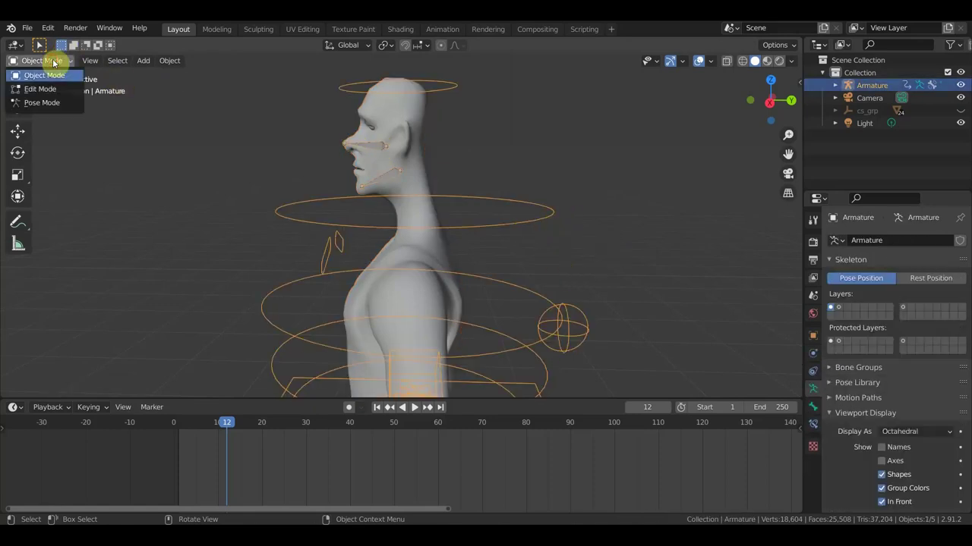
In Pose Mode, rotate and move the jaw bone to open the mouth wide
click(55, 98)
click(381, 174)
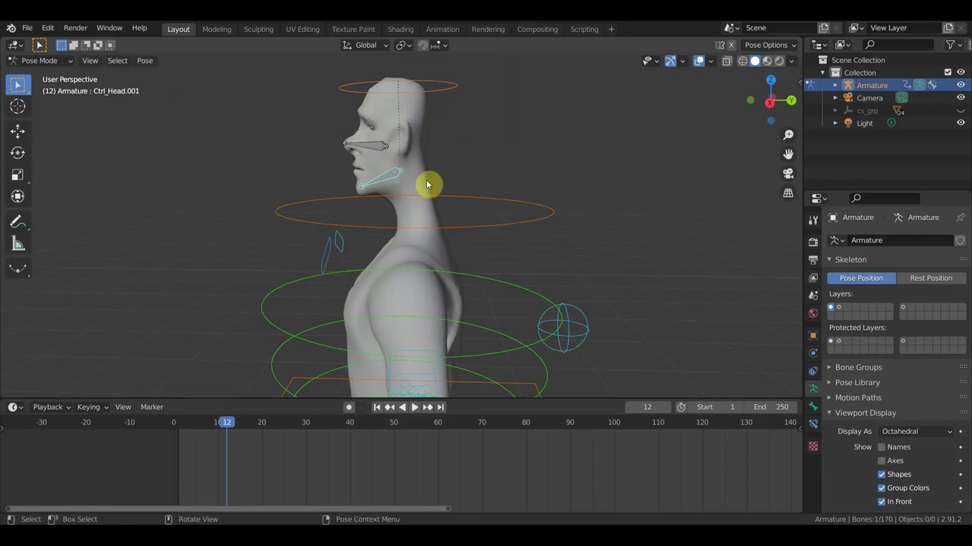
key(r)
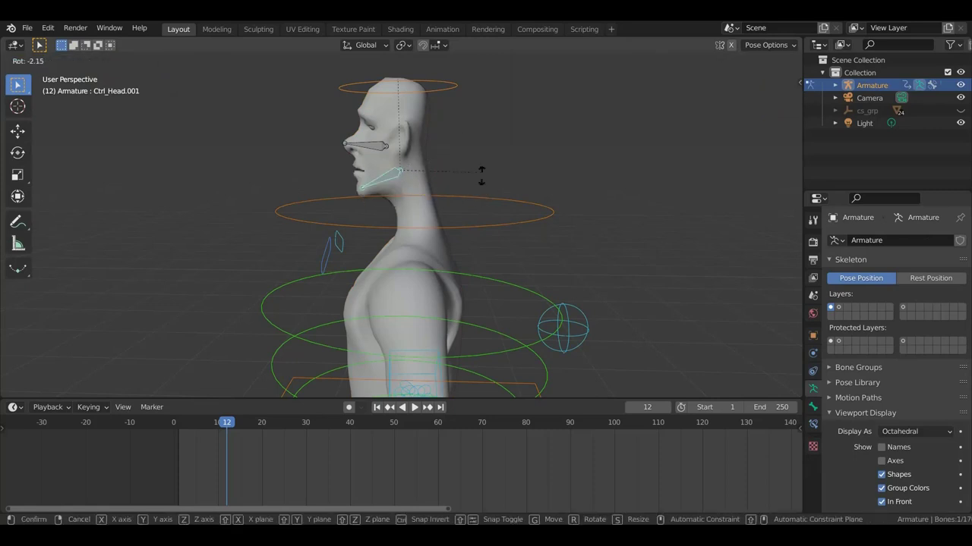
click(475, 135)
middle_drag(474, 136, 494, 159)
key(g)
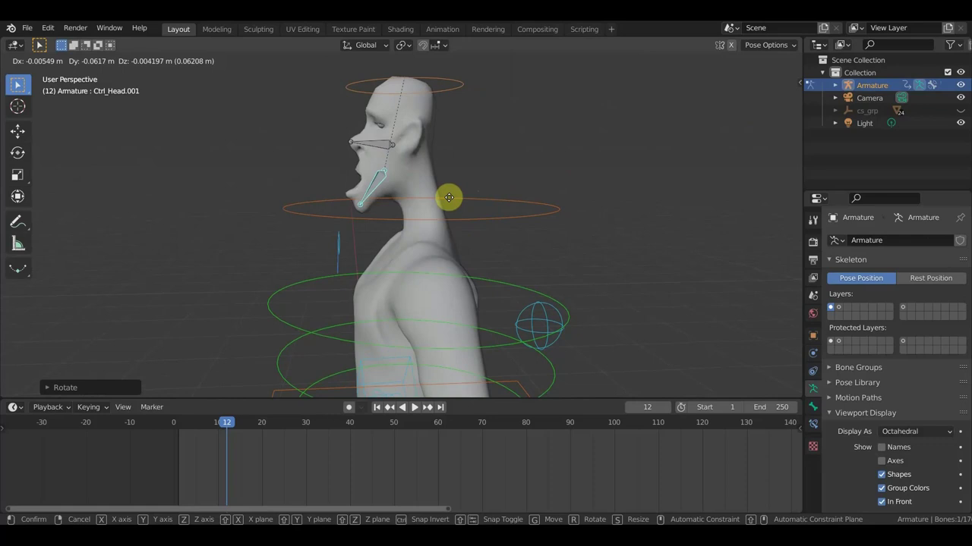
click(467, 196)
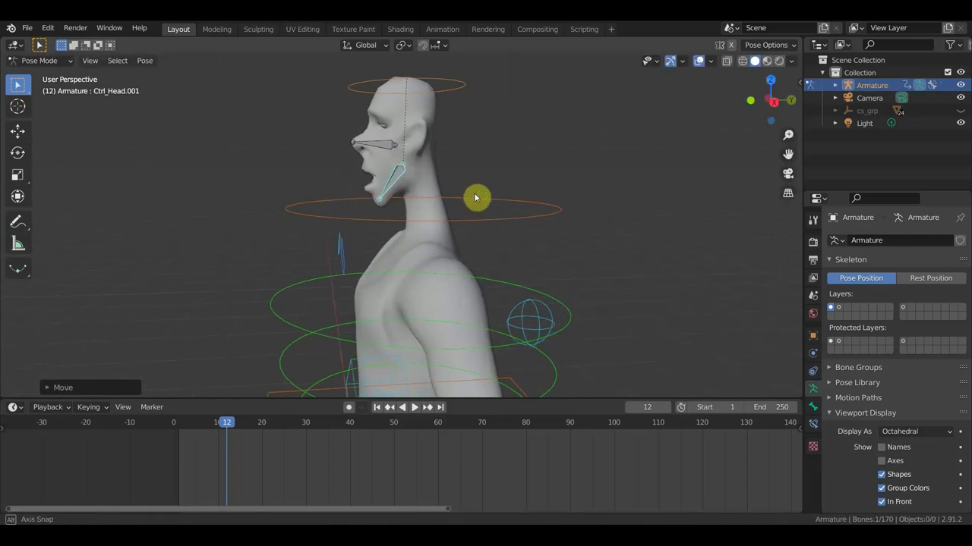
Zoom out to frame the whole character, feet and root bone in front view
alt+middle_drag(467, 196, 566, 202)
scroll(564, 198, down, 2)
scroll(541, 264, down, 3)
mouse_move(541, 264)
shift+middle_down()
mouse_move(516, 147)
mouse_move(515, 236)
mouse_move(274, 252)
mouse_move(490, 245)
mouse_move(480, 239)
shift+middle_up()
scroll(516, 147, down, 2)
scroll(515, 235, down, 1)
scroll(517, 236, up, 2)
key(KP_1)
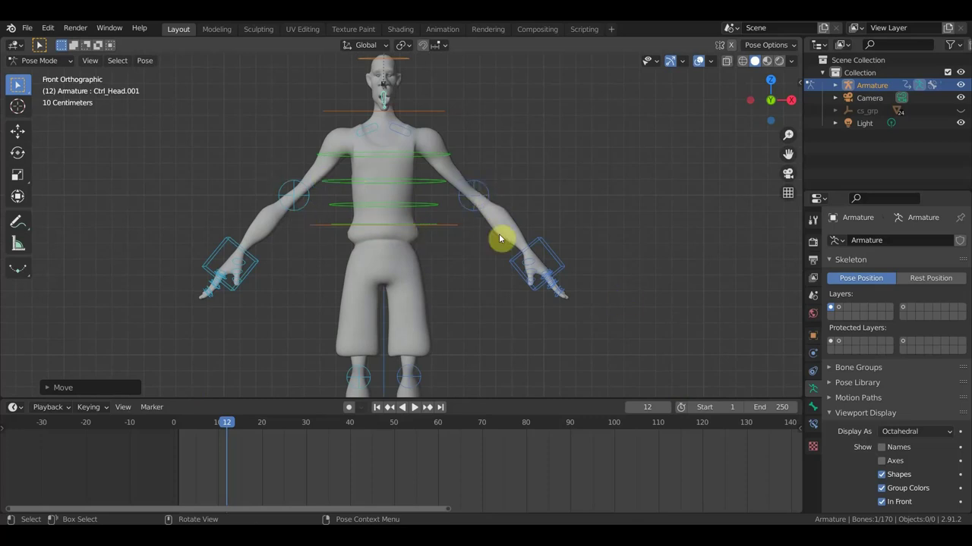
Move the left arm's IK pole control, Ctrl_ArmPole_IK_Left, to a new position
click(489, 196)
mouse_move(560, 227)
middle_down()
mouse_move(343, 301)
mouse_move(351, 254)
mouse_move(450, 247)
mouse_move(436, 234)
middle_up()
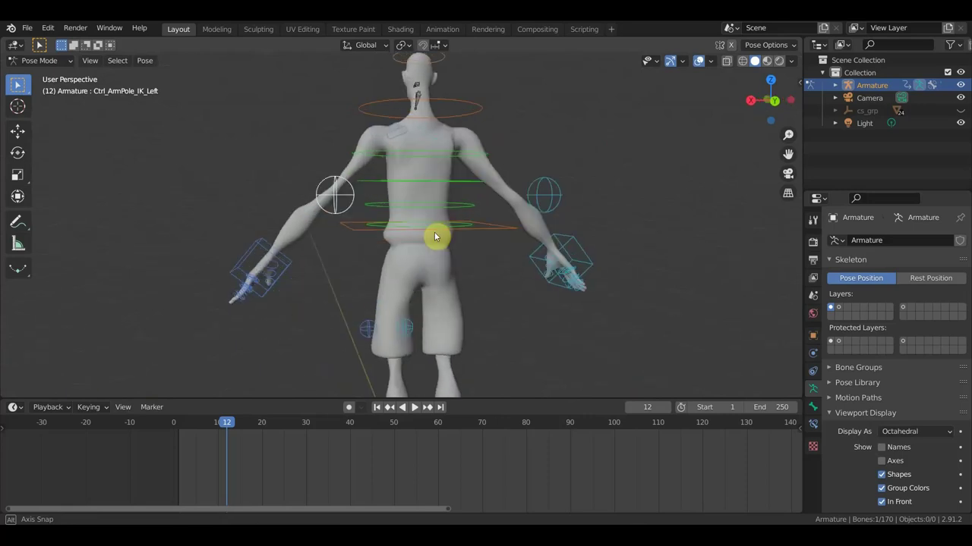
key(g)
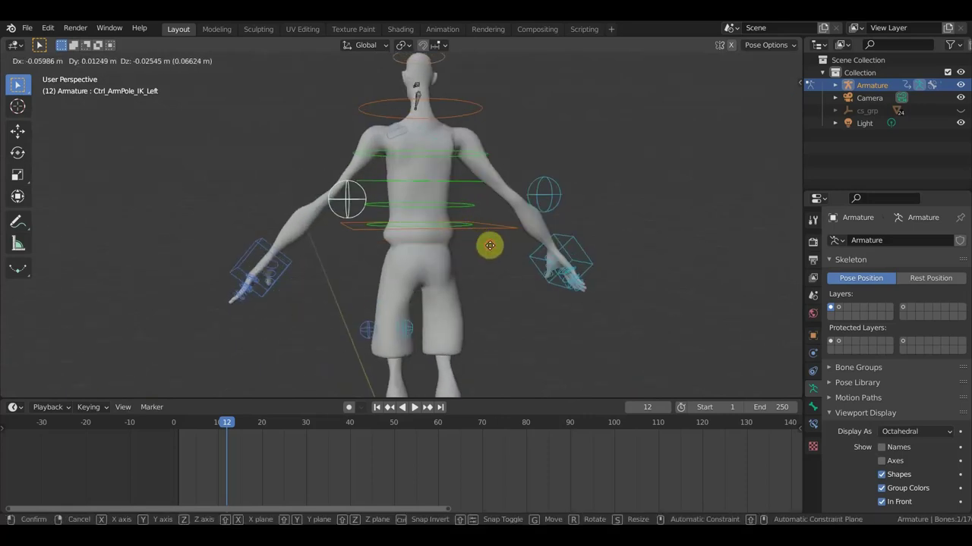
click(489, 245)
key(g)
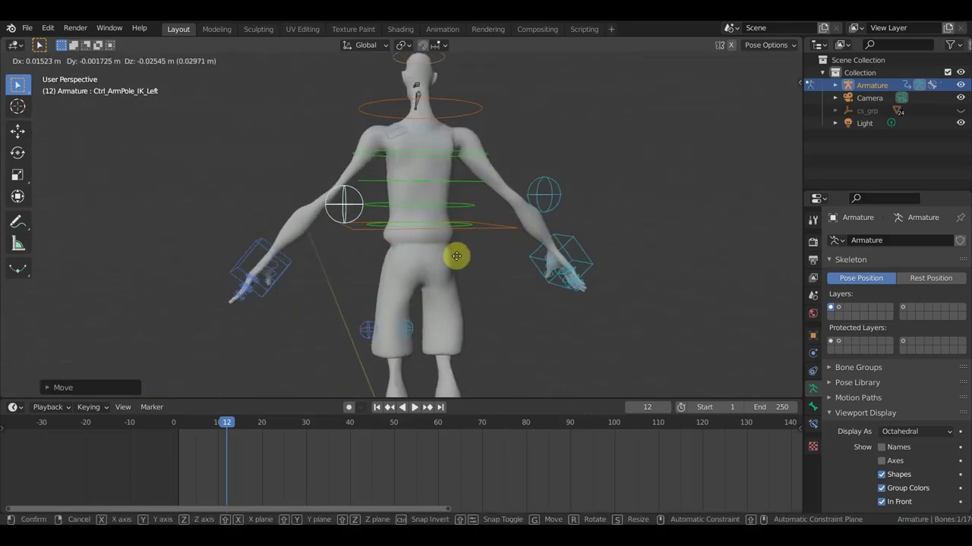
click(456, 253)
Rotate the left hand IK control to twist the wrist and test the arm bend
middle_drag(460, 256, 643, 273)
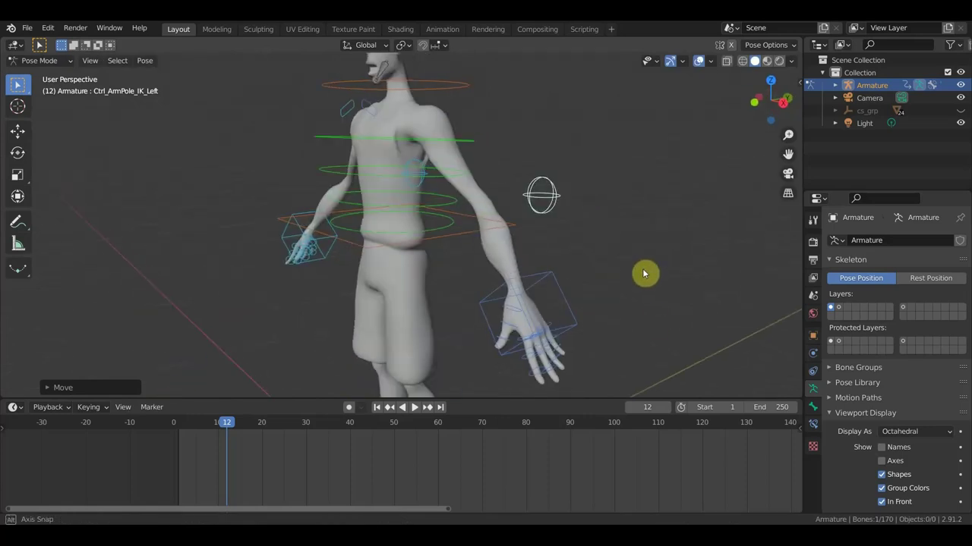
mouse_move(505, 286)
middle_down()
mouse_move(587, 291)
mouse_move(602, 278)
middle_up()
scroll(553, 264, up, 2)
scroll(514, 271, up, 3)
scroll(497, 314, up, 2)
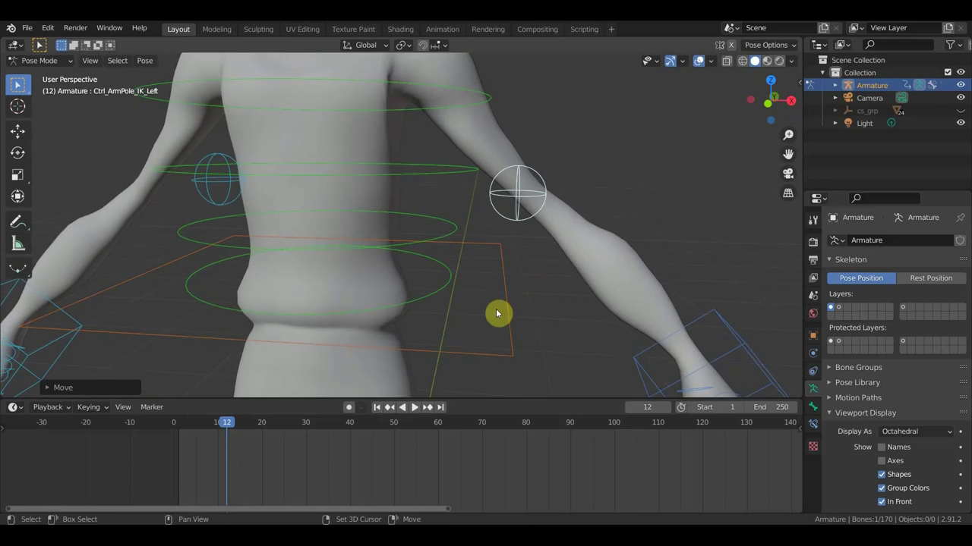
scroll(483, 154, down, 2)
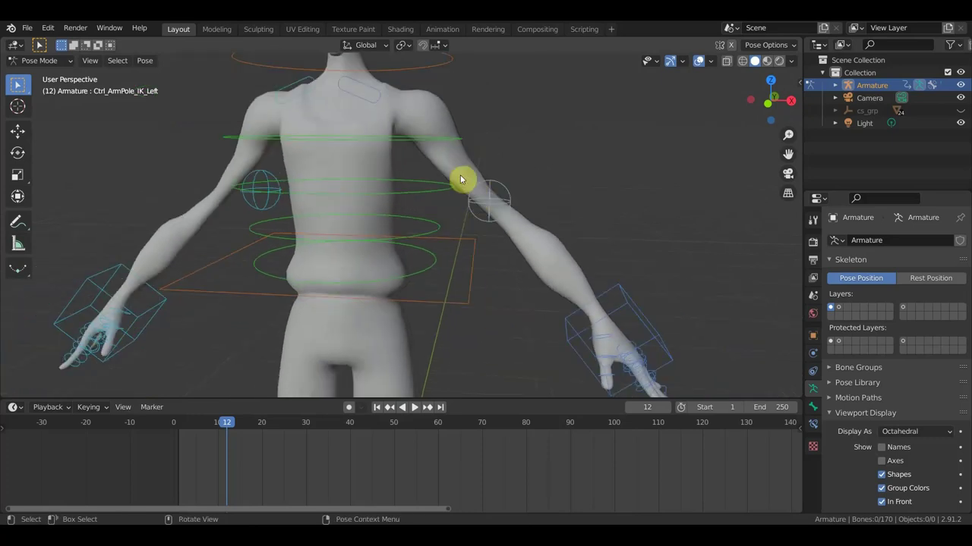
scroll(620, 301, down, 2)
mouse_move(621, 301)
middle_down()
mouse_move(450, 216)
mouse_move(520, 211)
middle_up()
mouse_move(566, 258)
middle_down()
mouse_move(534, 213)
mouse_move(579, 347)
mouse_move(557, 343)
mouse_move(551, 208)
mouse_move(646, 245)
mouse_move(664, 230)
mouse_move(592, 311)
mouse_move(528, 252)
middle_up()
key(r)
click(311, 253)
scroll(550, 208, up, 4)
Orbit around the left hand control and zoom out, then snap to the front view
mouse_move(452, 211)
middle_down()
mouse_move(494, 165)
mouse_move(448, 157)
mouse_move(432, 169)
middle_up()
scroll(455, 176, down, 3)
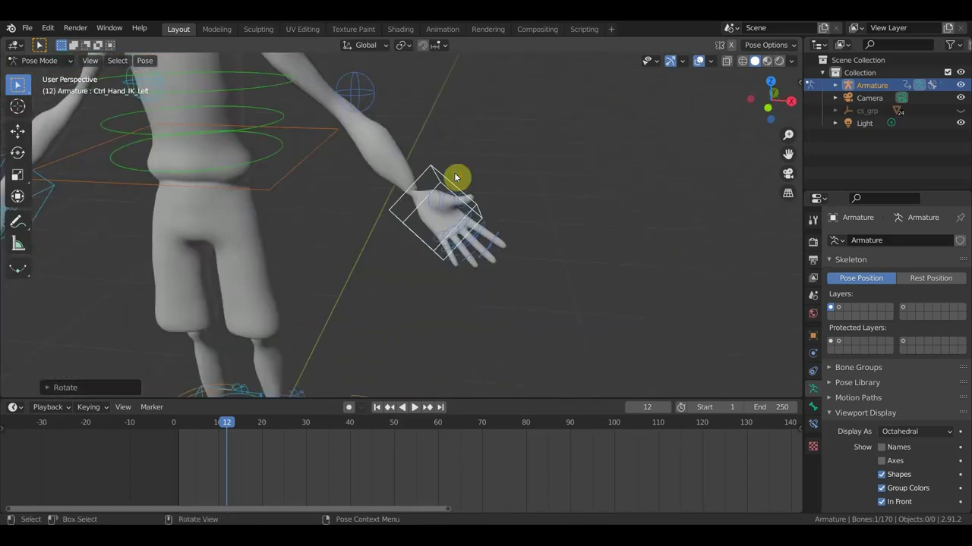
scroll(455, 177, down, 4)
scroll(303, 109, down, 2)
mouse_move(303, 110)
middle_down()
mouse_move(455, 210)
mouse_move(553, 258)
mouse_move(403, 173)
middle_up()
scroll(553, 258, up, 4)
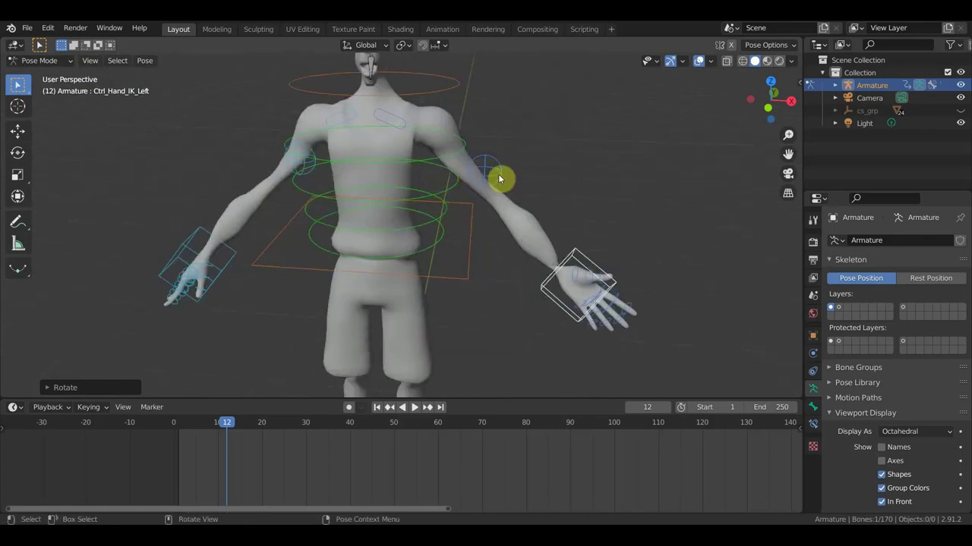
middle_drag(500, 179, 442, 162)
mouse_move(425, 127)
middle_down()
mouse_move(494, 182)
mouse_move(546, 171)
middle_up()
key(KP_1)
Zoom out and drag the viewport/timeline border down to give the 3D view more height
scroll(529, 236, down, 1)
scroll(529, 236, down, 1)
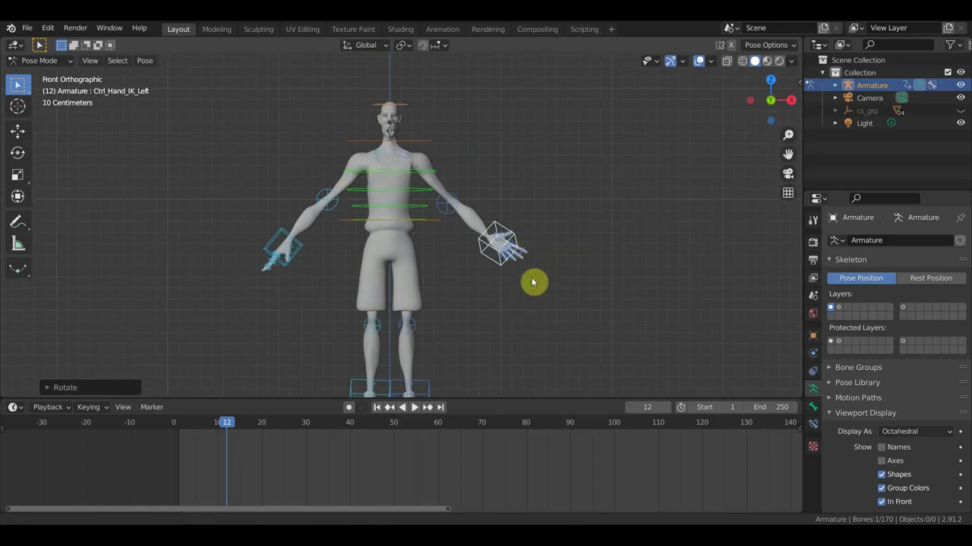
scroll(535, 241, down, 2)
scroll(541, 240, down, 1)
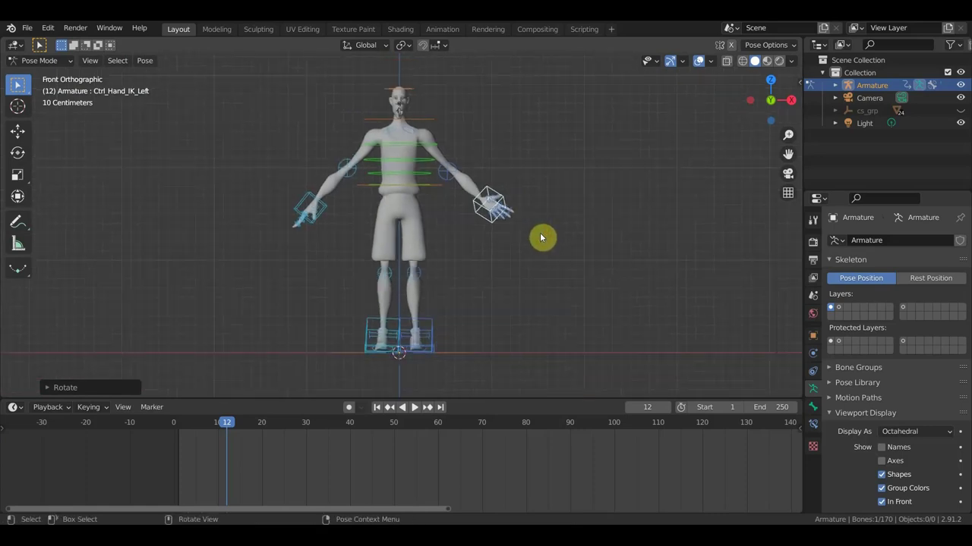
drag(505, 400, 507, 444)
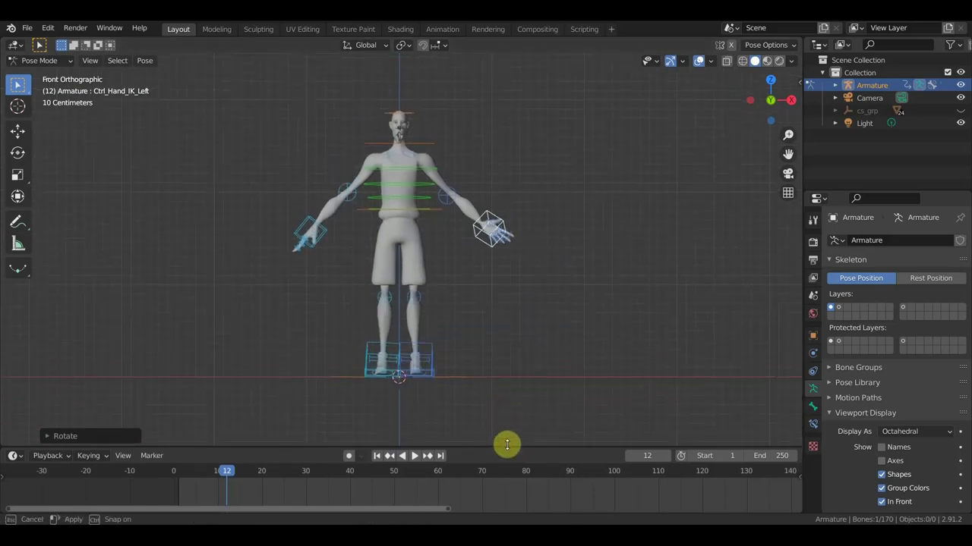
Return to a front orthographic view framing the whole posed character
mouse_move(502, 363)
middle_down()
mouse_move(353, 373)
mouse_move(486, 373)
mouse_move(474, 372)
middle_up()
scroll(476, 371, up, 2)
scroll(478, 369, down, 2)
key(KP_5)
key(KP_1)
scroll(475, 369, up, 2)
scroll(475, 369, down, 3)
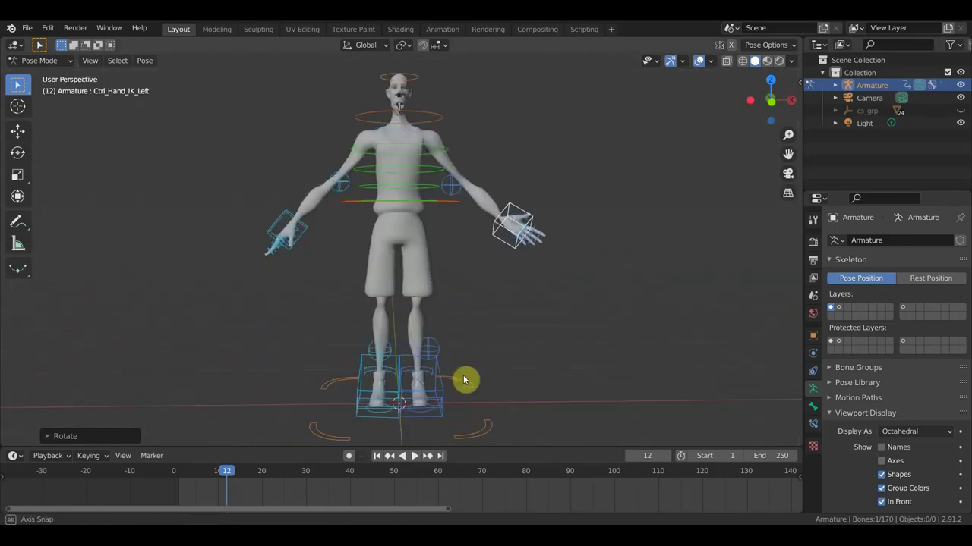